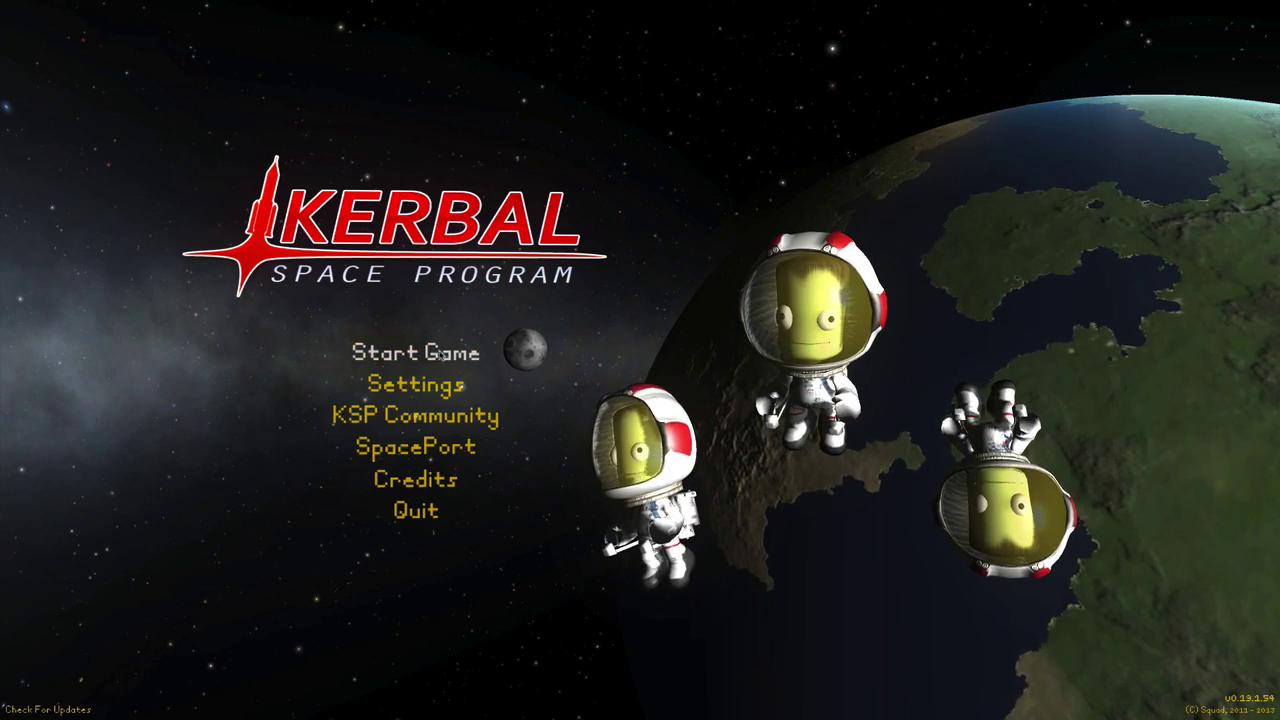
# Resume the saved game from the Start Game menu
pyautogui.click(457, 348)
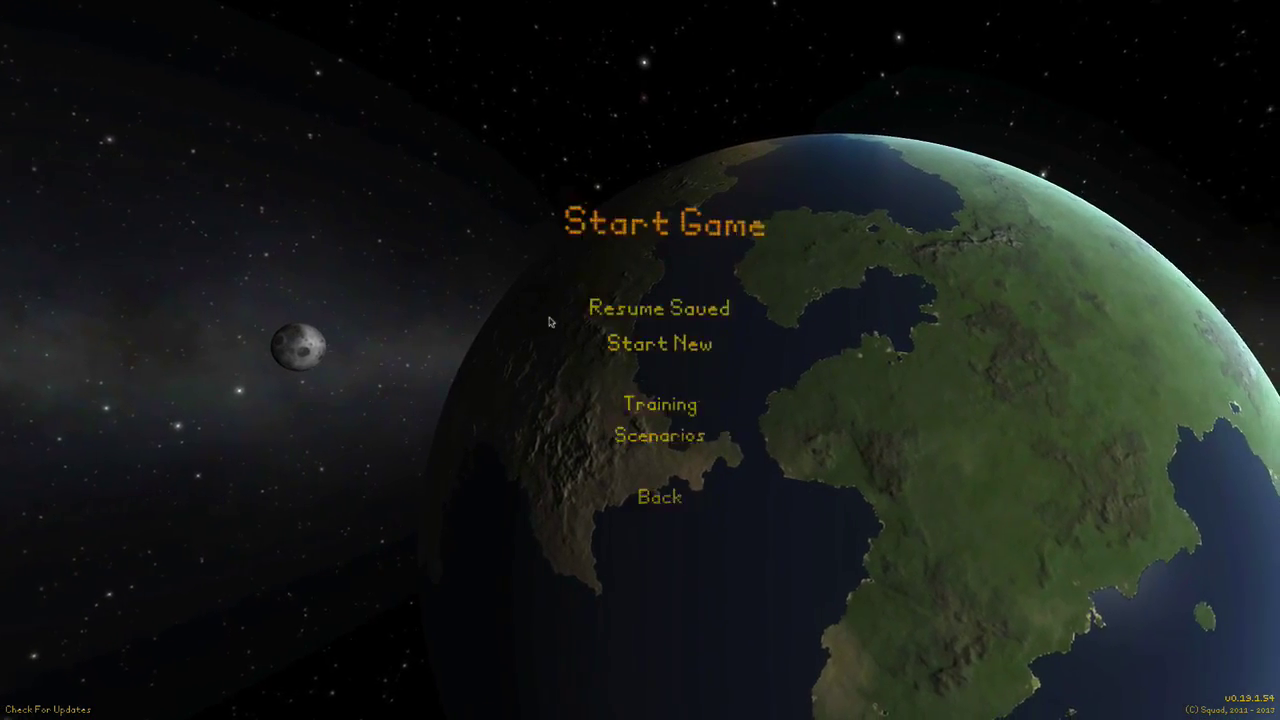
pyautogui.click(595, 298)
pyautogui.click(632, 276)
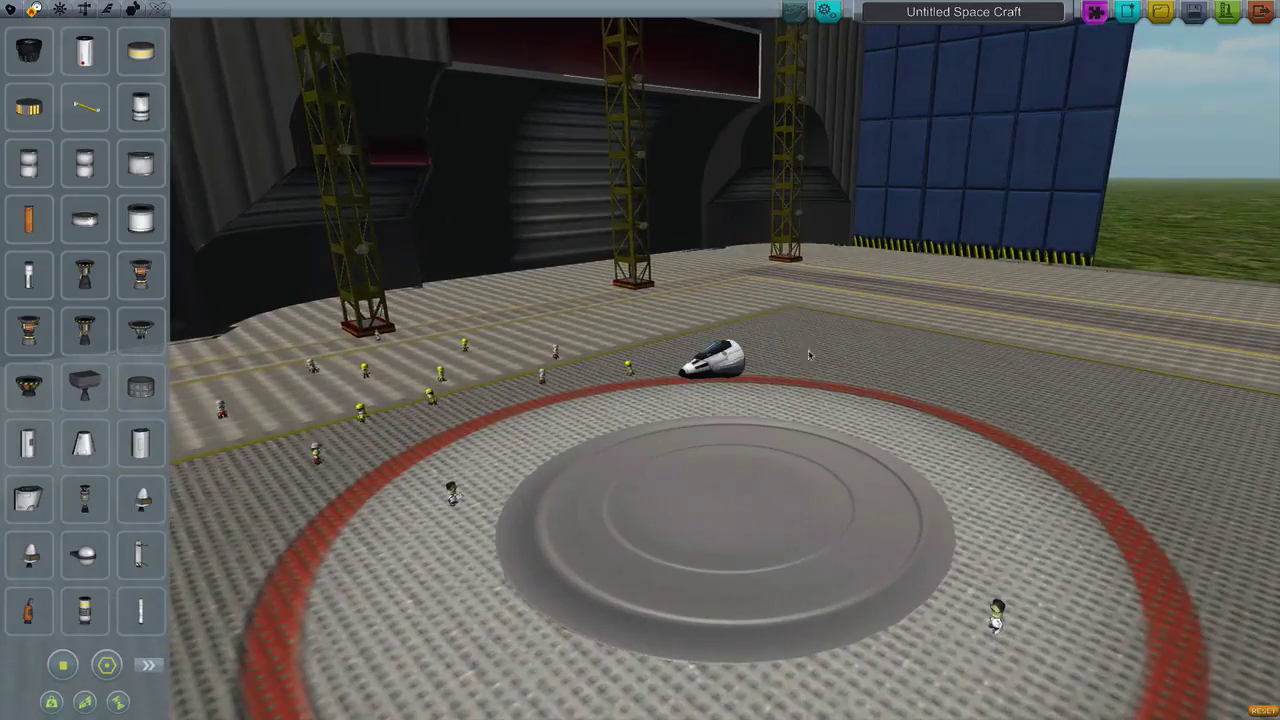
# Orbit the view around the Mk1 cockpit toward the open hangar door
pyautogui.press('Left')
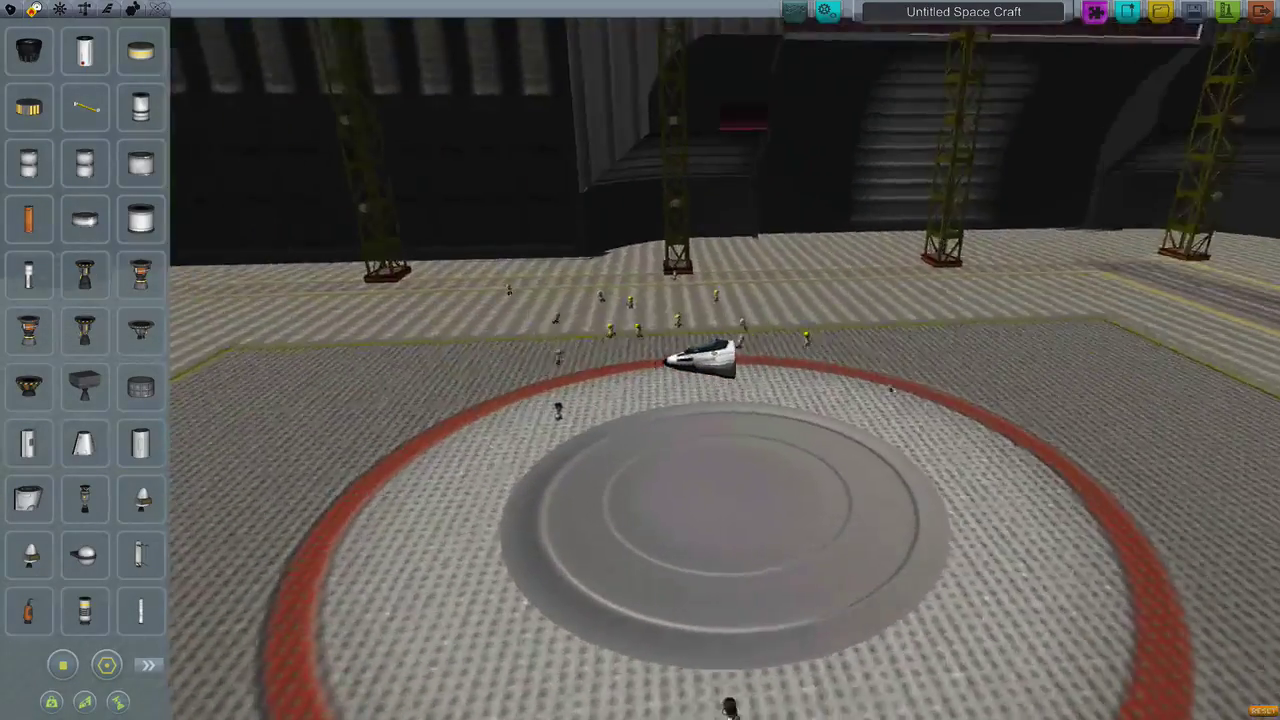
pyautogui.press('Left')
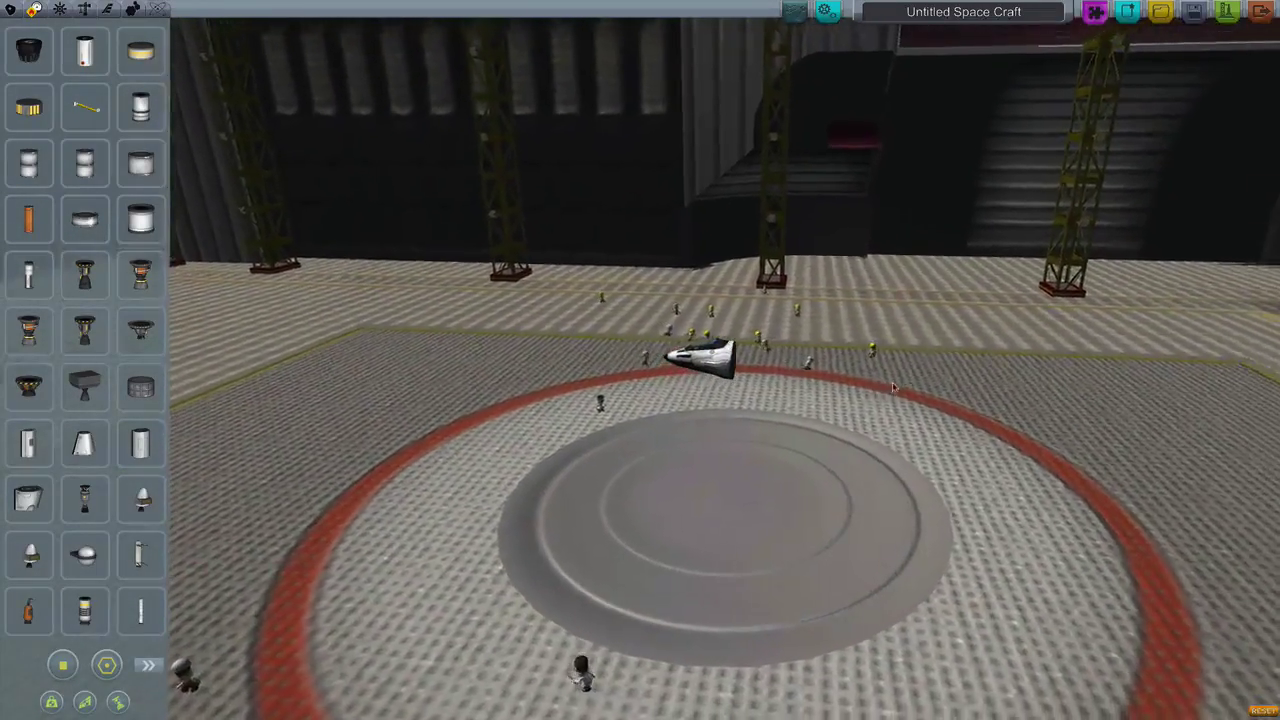
pyautogui.press('Right')
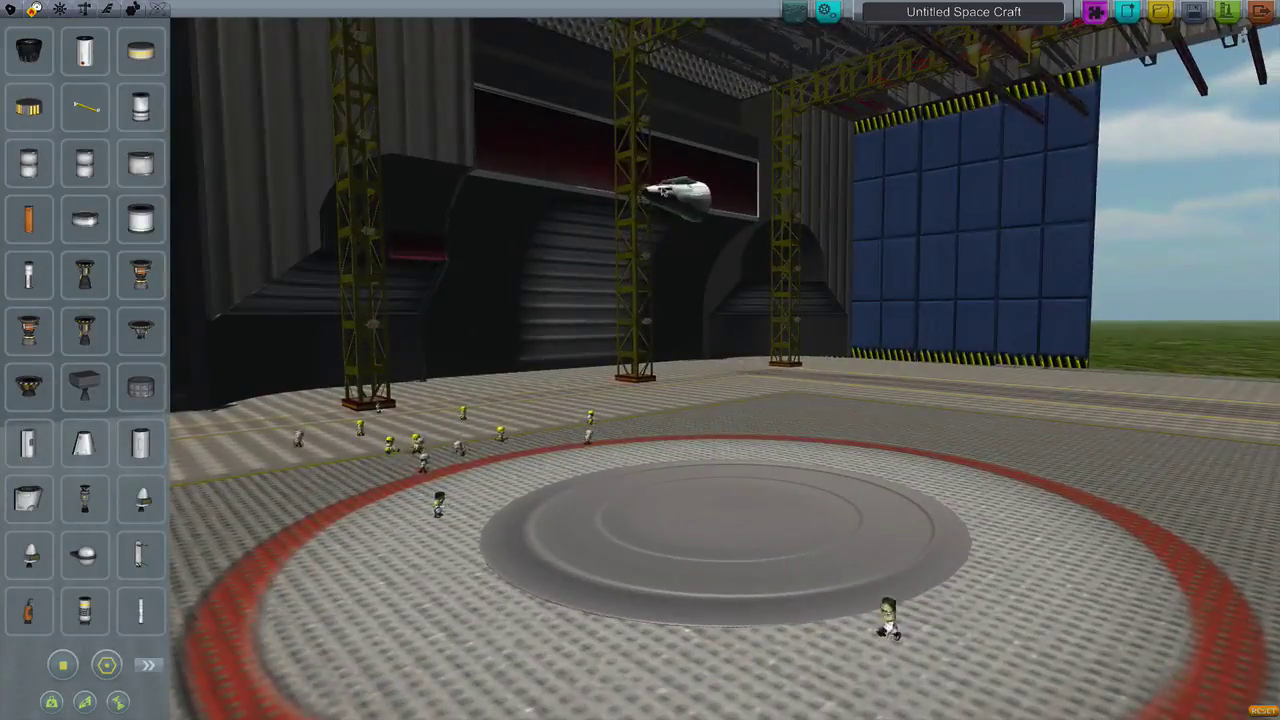
pyautogui.press('Up')
pyautogui.press('Down')
pyautogui.press('Right')
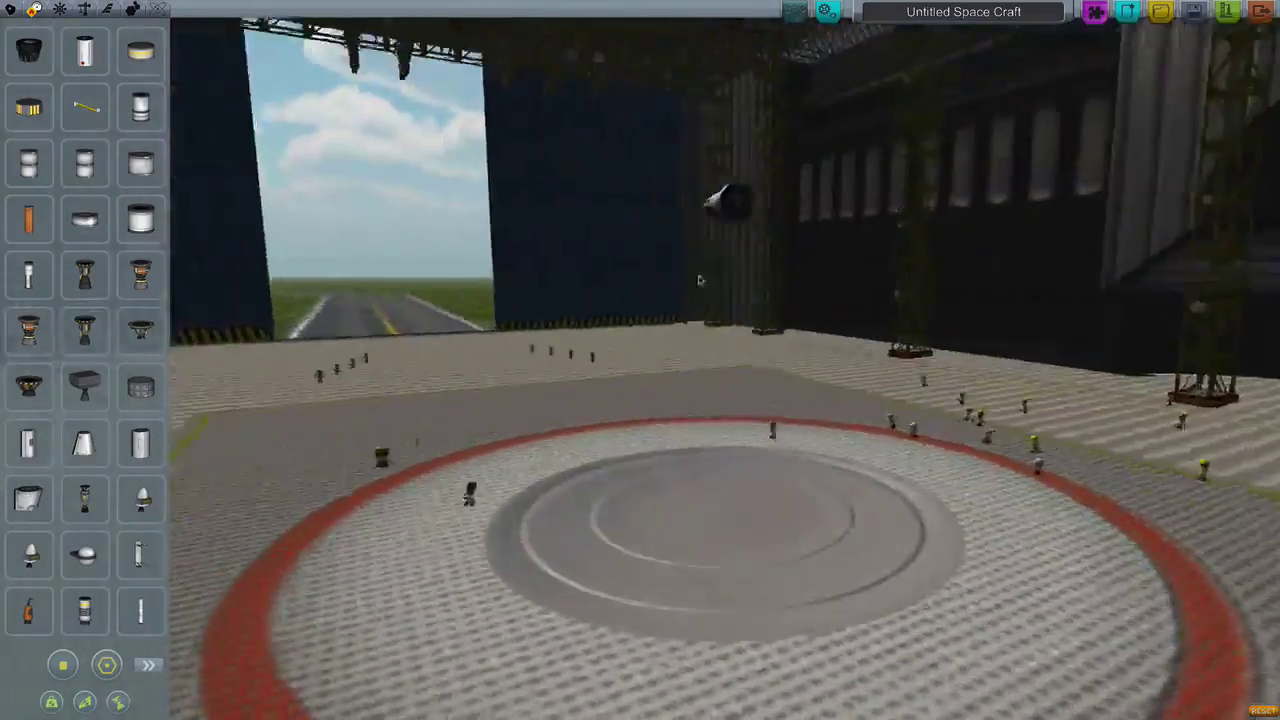
pyautogui.press('Up')
pyautogui.press('Down')
pyautogui.press('Left')
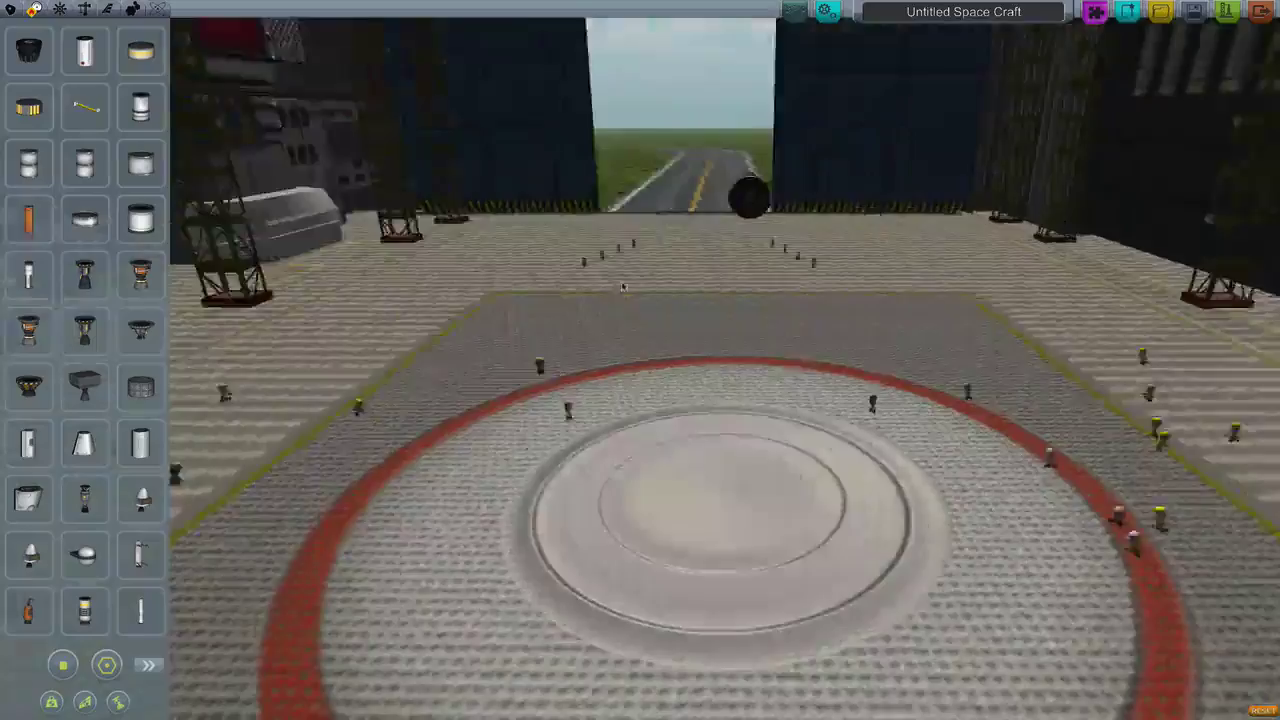
pyautogui.press('Left')
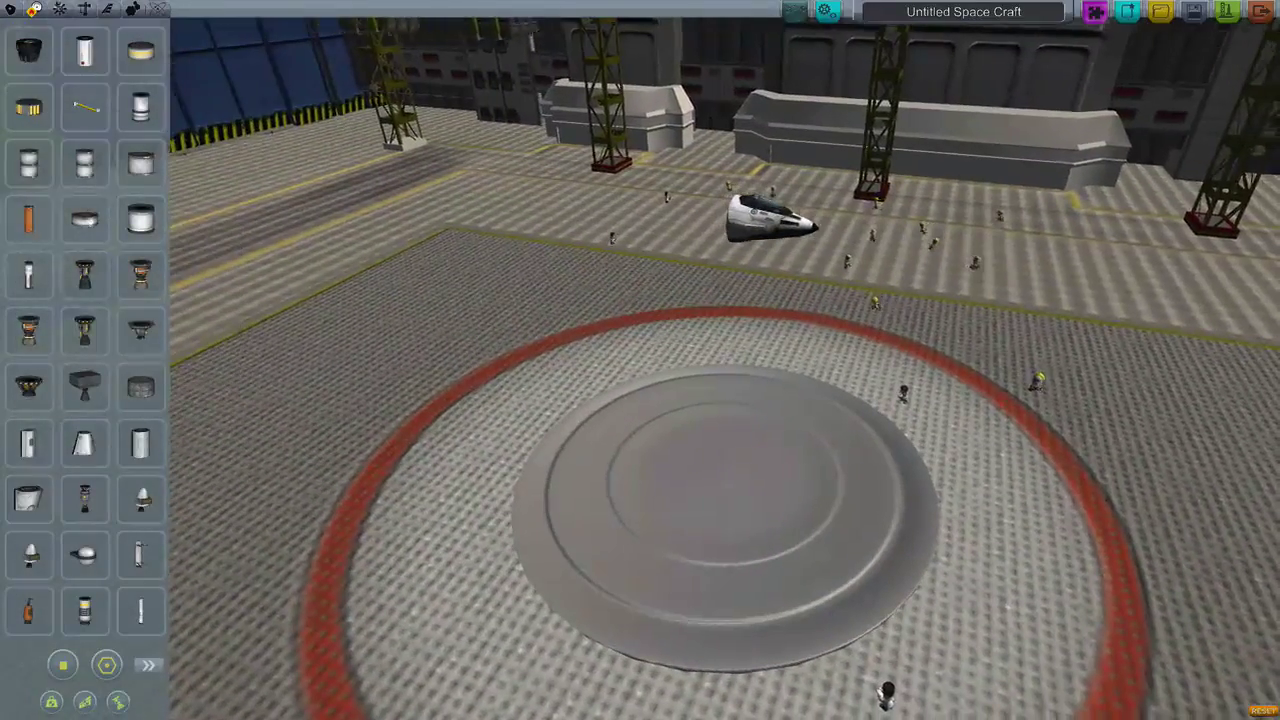
# Browse the command pod parts, view the cockpit from above and the side, then show fuel tanks
pyautogui.click(59, 9)
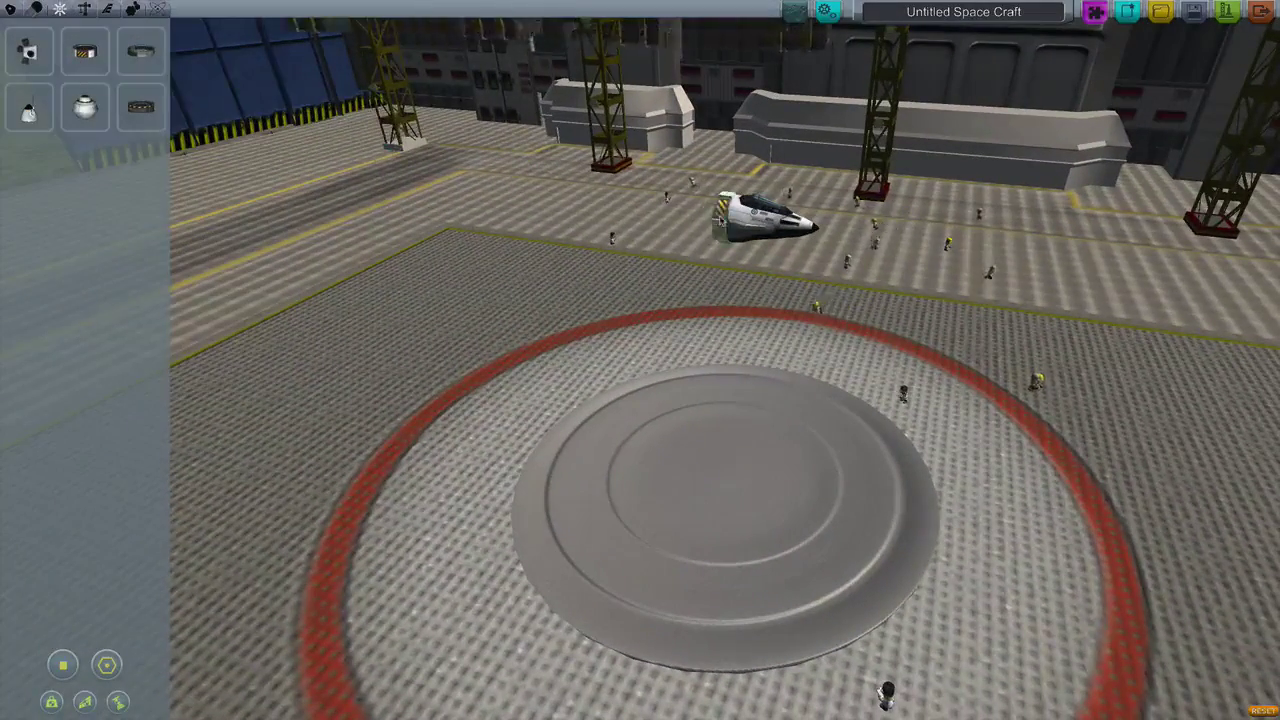
pyautogui.press('Up')
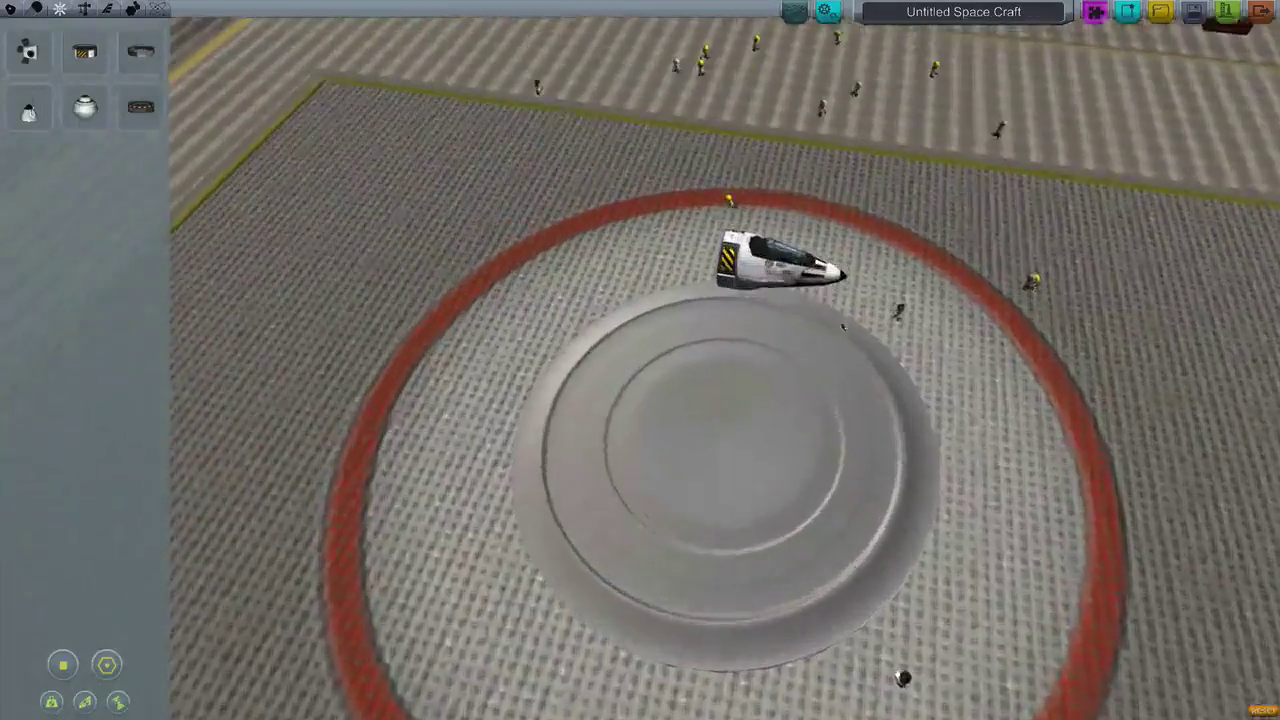
pyautogui.press('Down')
pyautogui.press('Up')
pyautogui.press('Down')
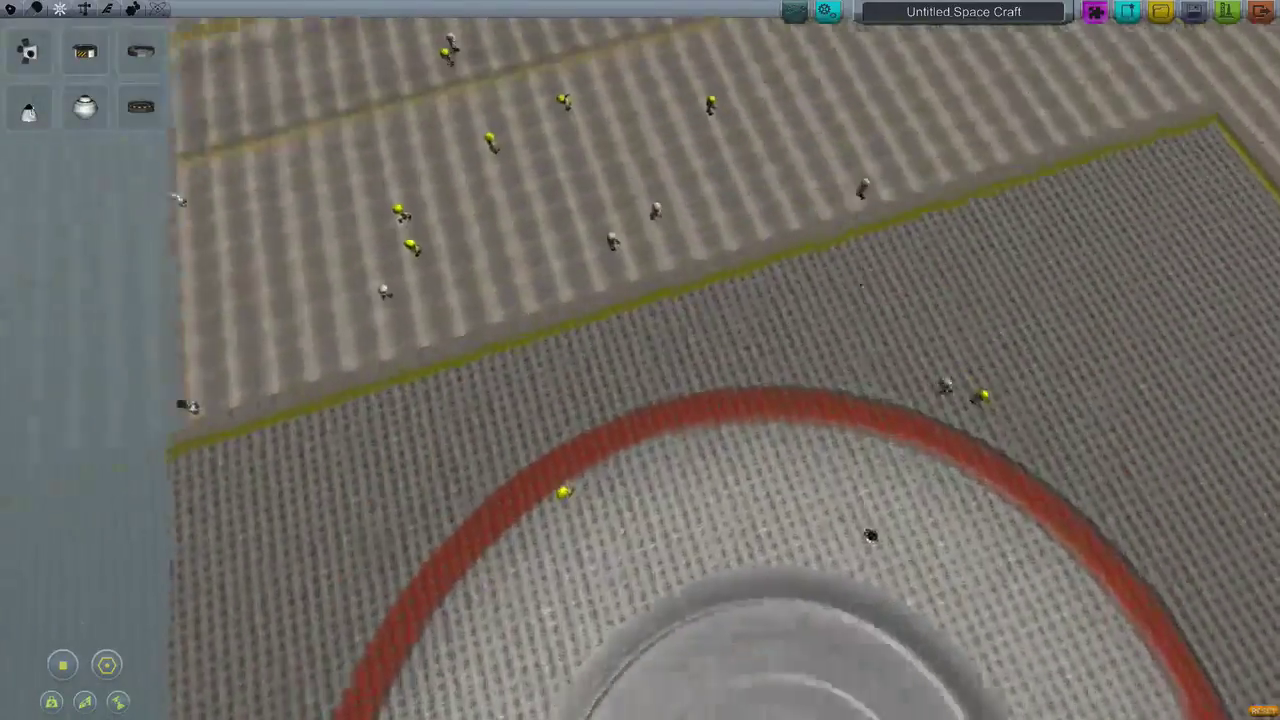
pyautogui.press('Up')
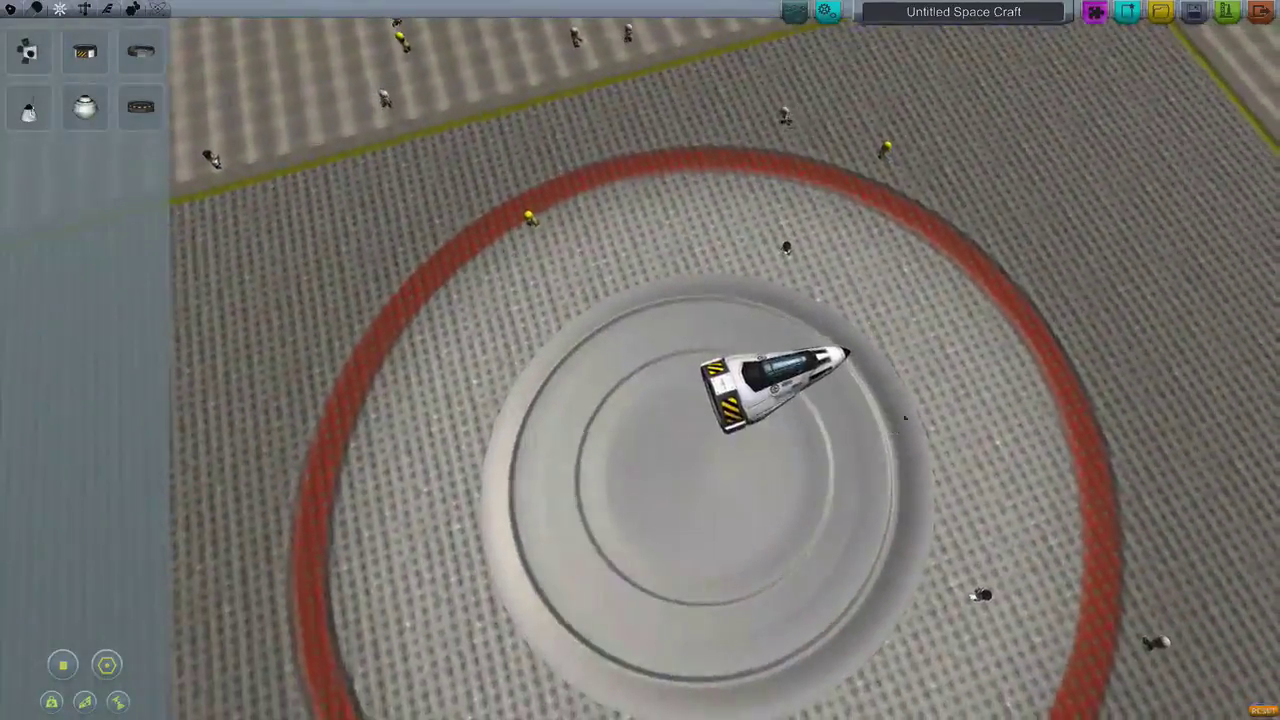
pyautogui.press('Down')
pyautogui.press('Left')
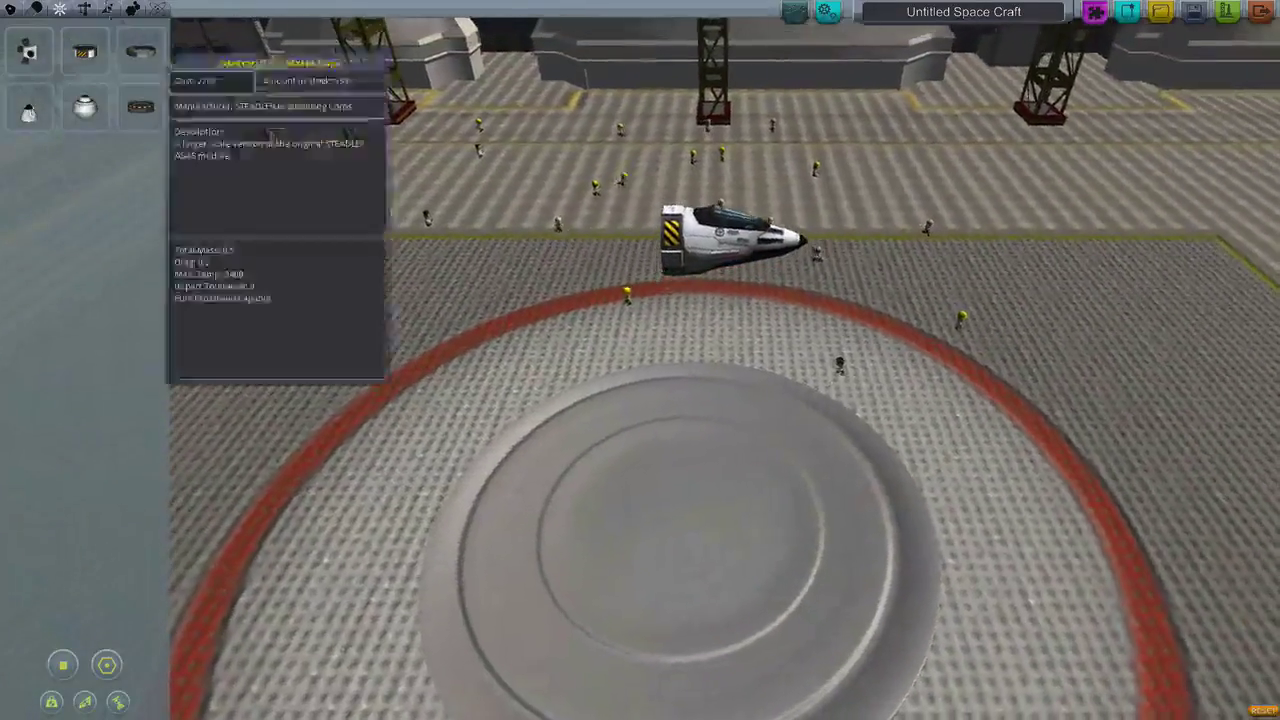
pyautogui.click(34, 9)
# Attach a Mk1 fuselage fuel tank behind the cockpit
pyautogui.click(140, 107)
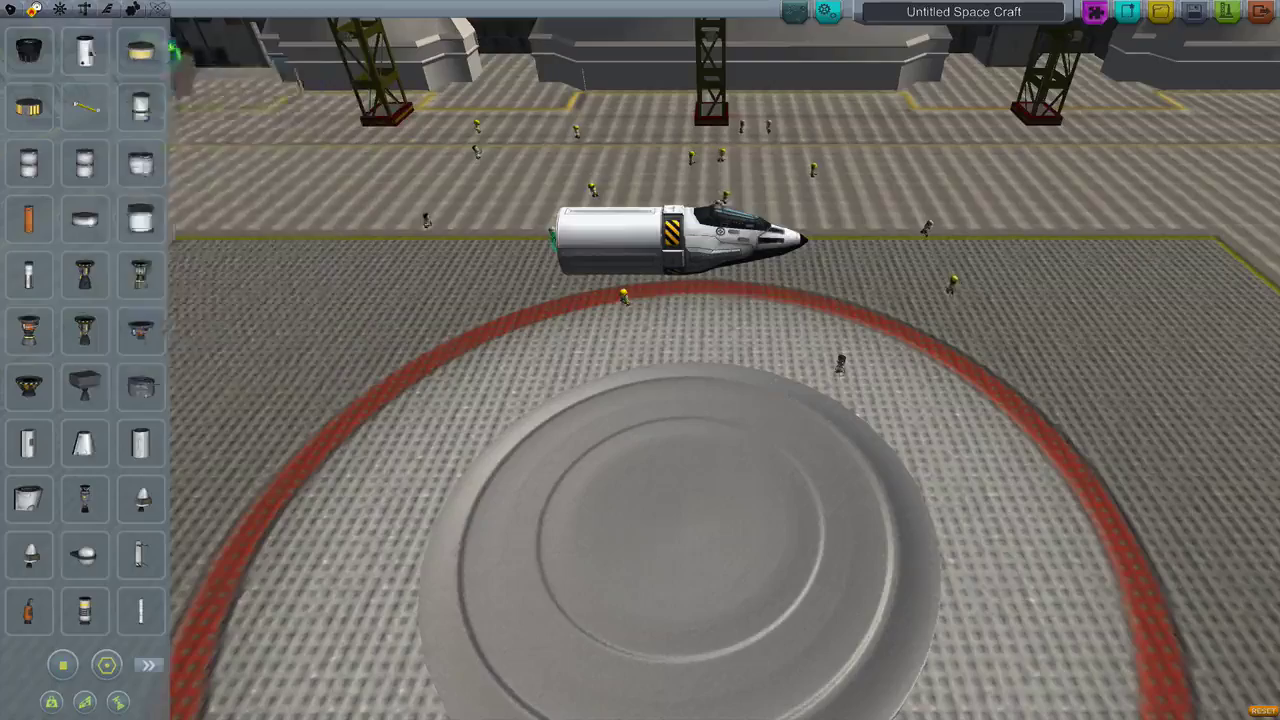
pyautogui.press('Right')
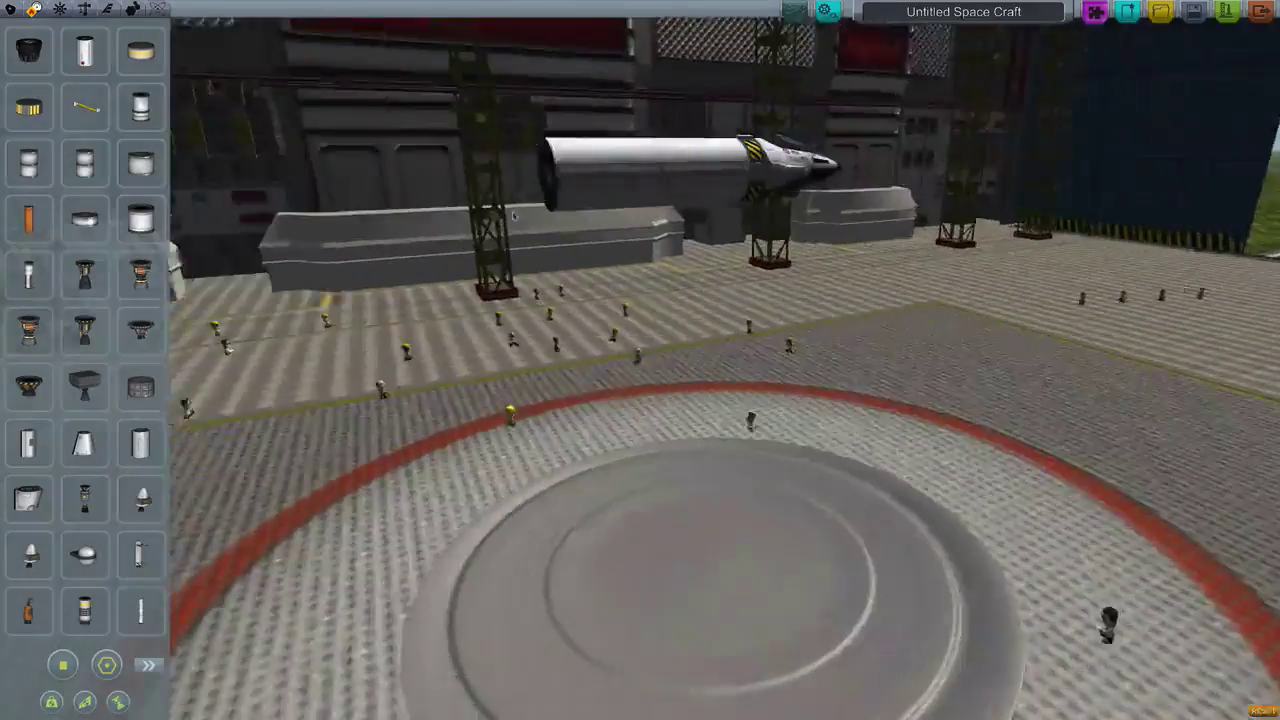
pyautogui.press('Left')
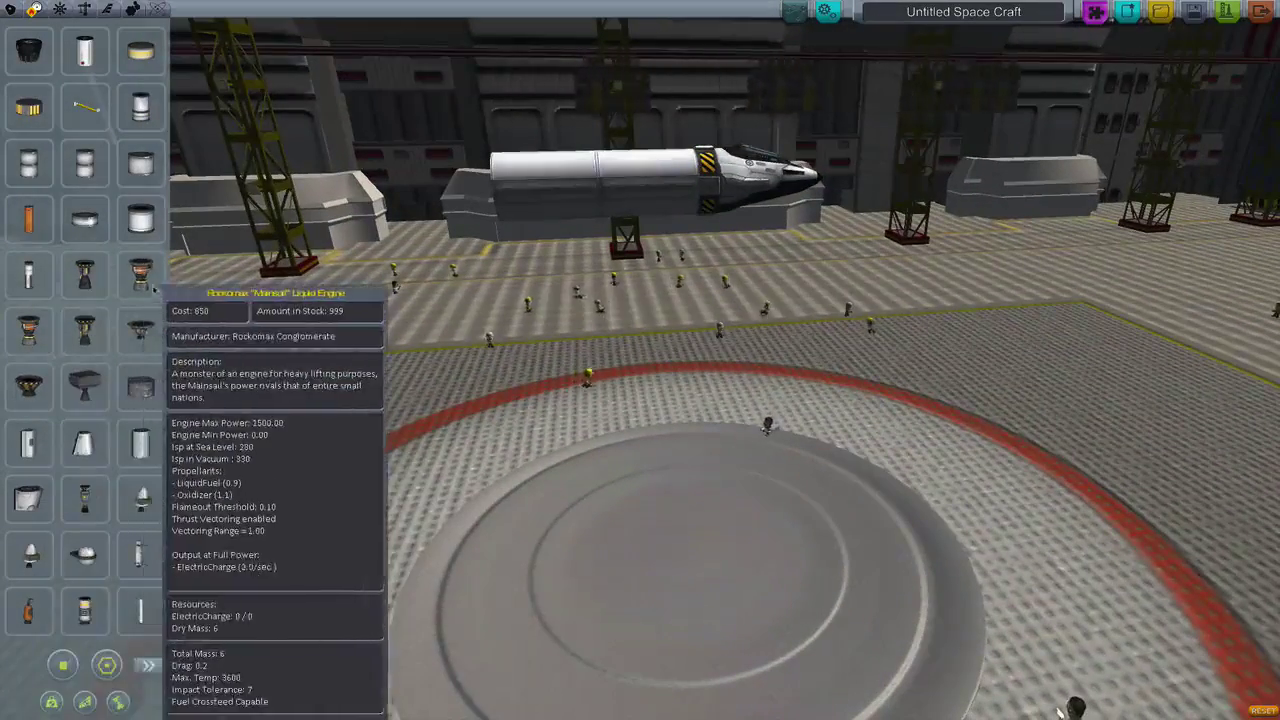
pyautogui.press('Left')
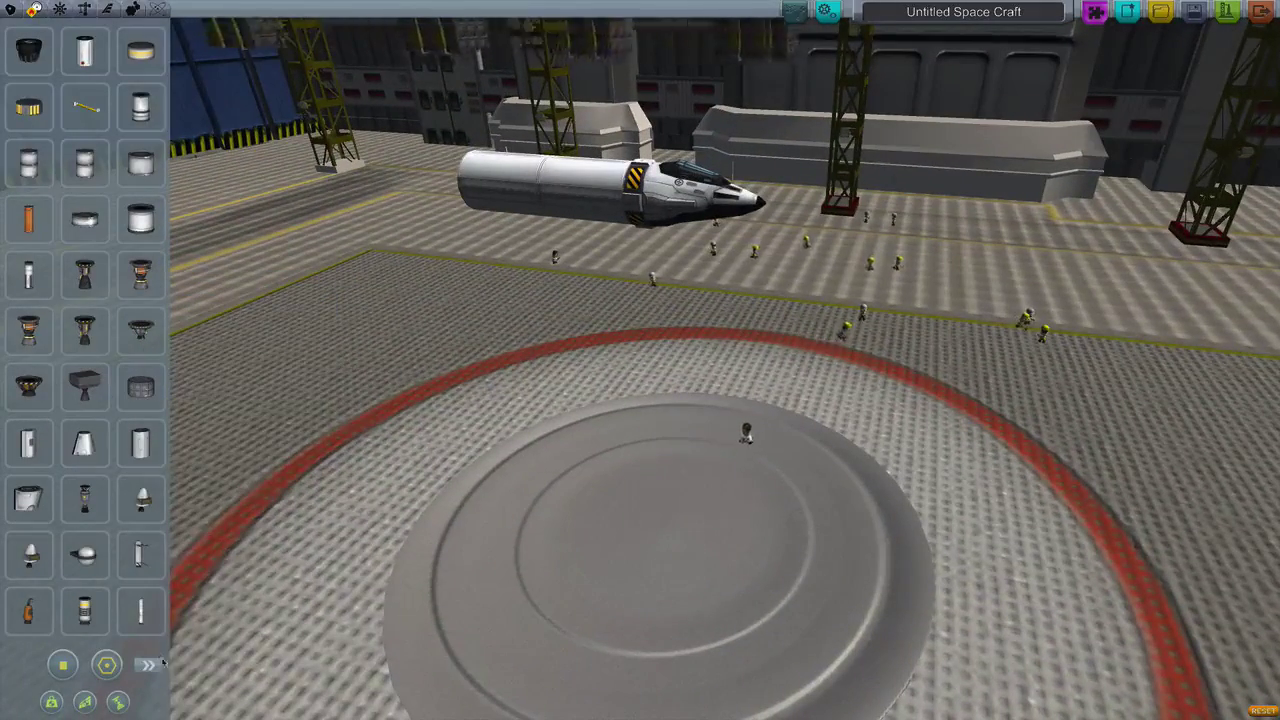
# Mount a jet engine from the next Propulsion page on the fuselage's rear
pyautogui.click(148, 664)
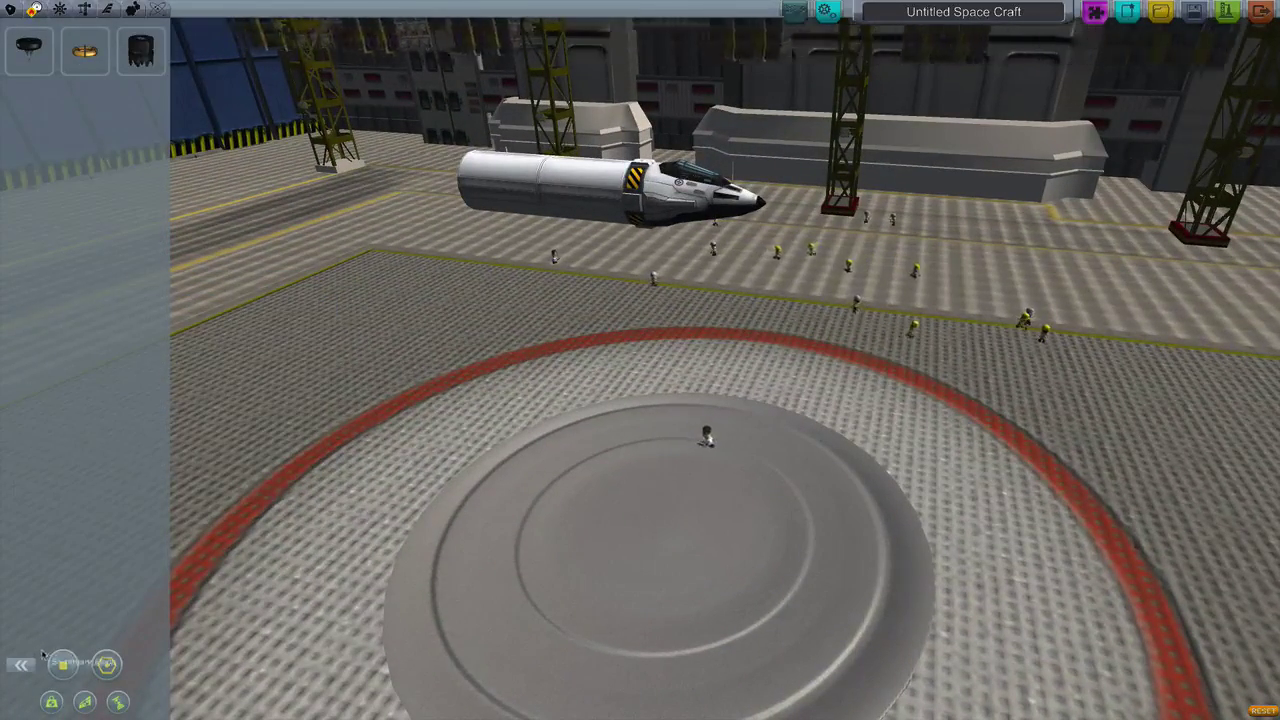
pyautogui.click(140, 50)
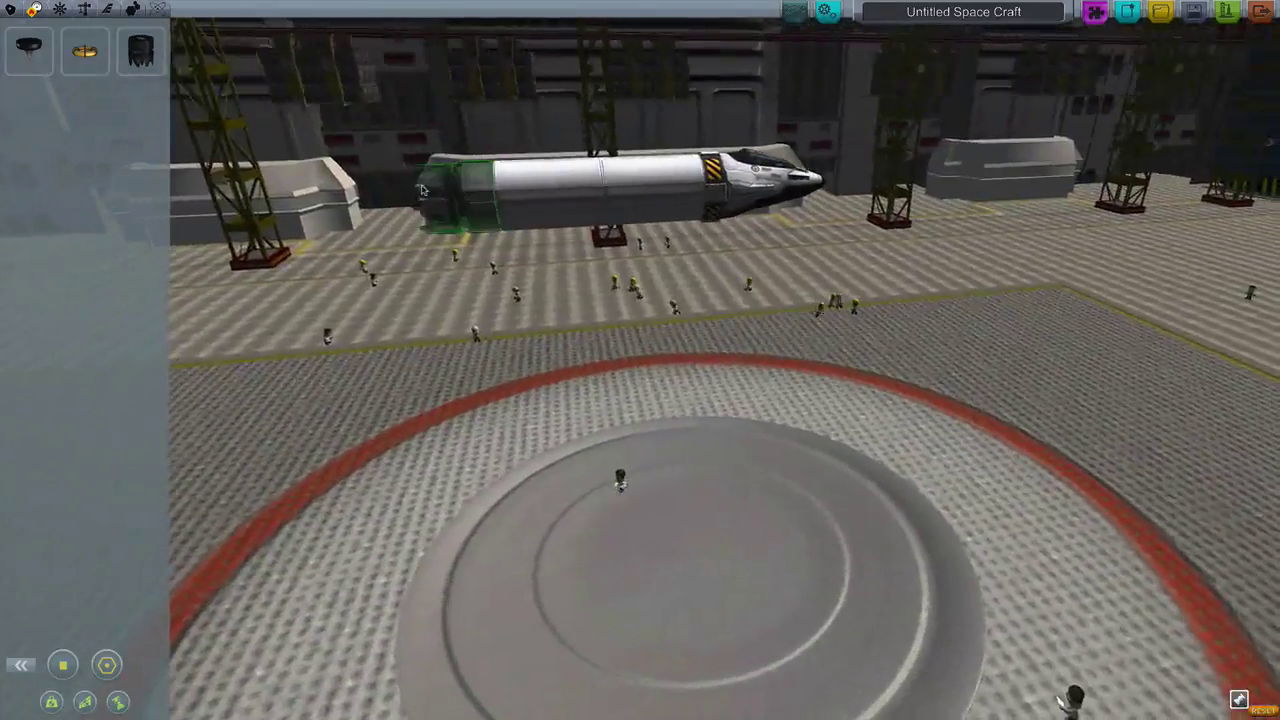
pyautogui.click(430, 200)
pyautogui.press('Up')
pyautogui.press('Down')
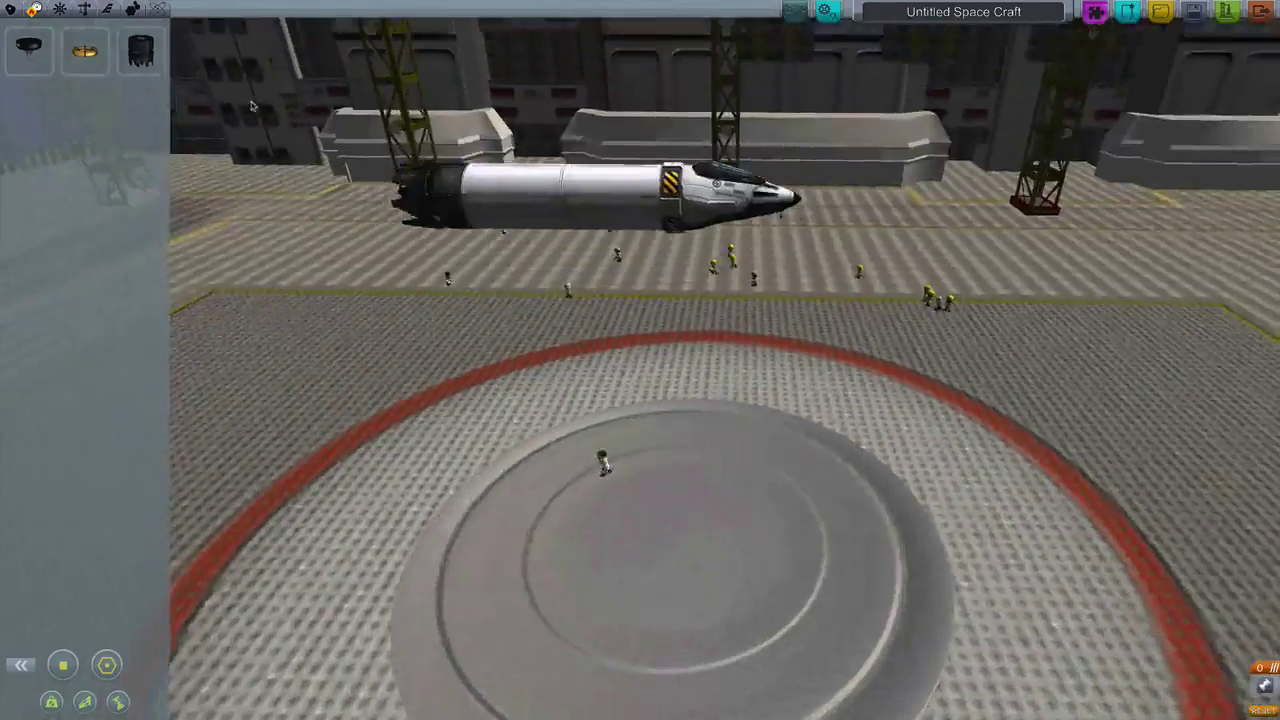
# Attach a Delta Wing to the fuselage side and show the centre of mass
pyautogui.click(37, 9)
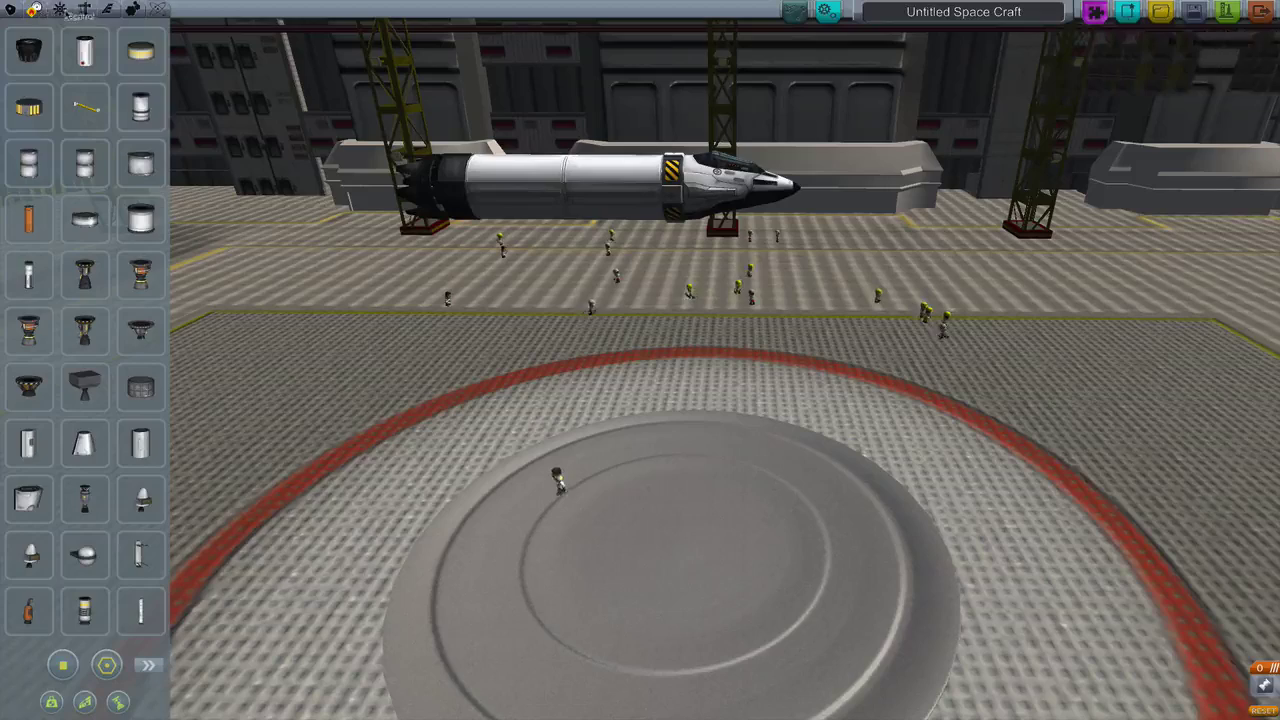
pyautogui.click(157, 9)
pyautogui.moveTo(86, 162)
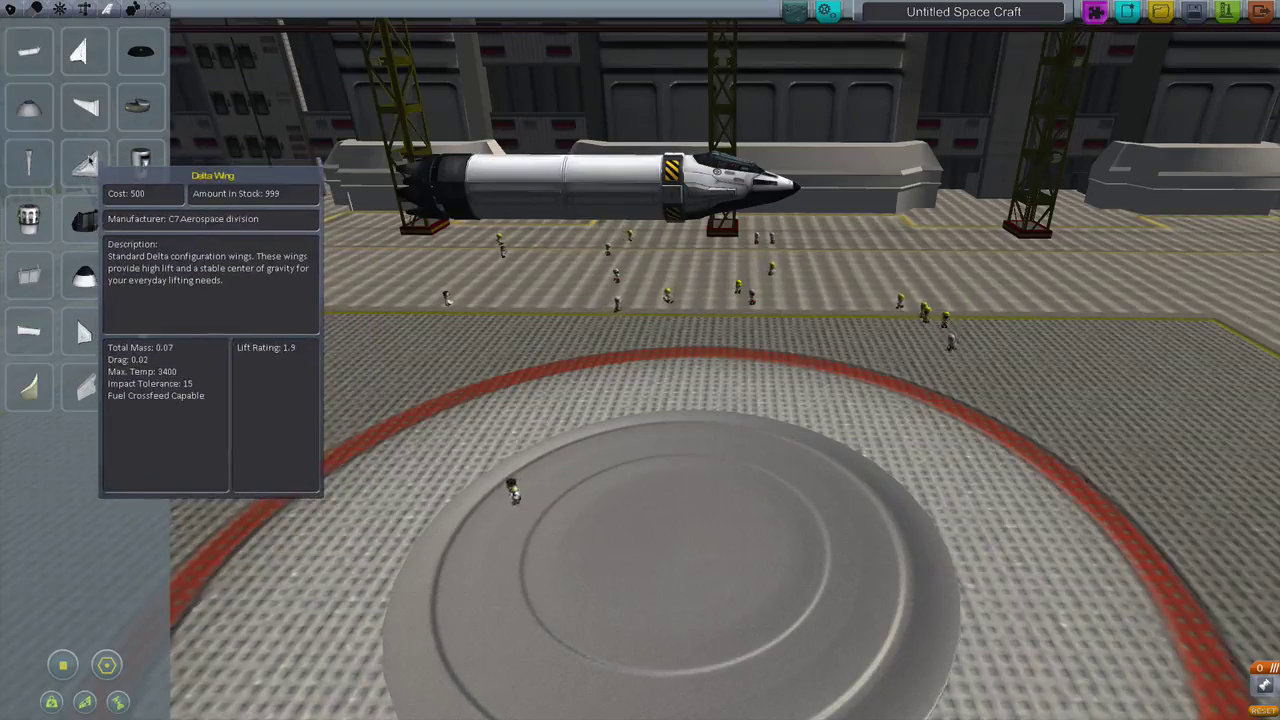
pyautogui.click(85, 163)
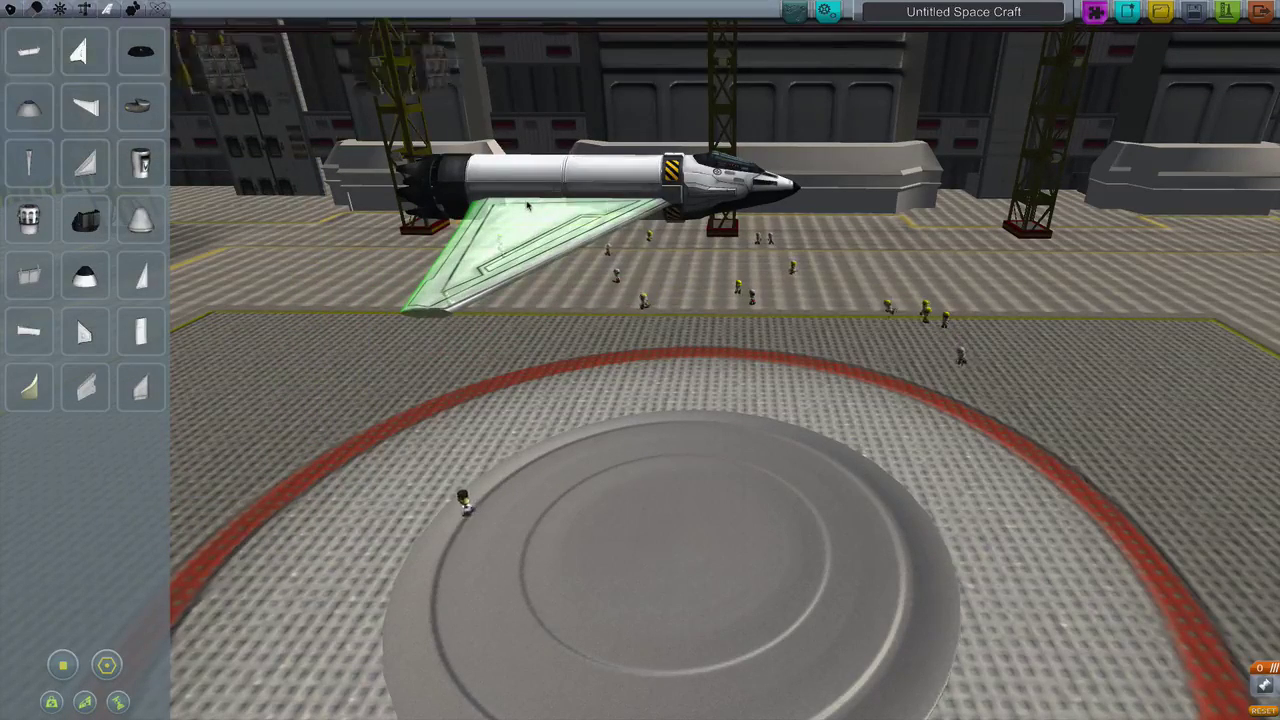
pyautogui.moveTo(528, 205)
pyautogui.mouseDown()
pyautogui.moveTo(667, 197)
pyautogui.moveTo(551, 174)
pyautogui.mouseUp()
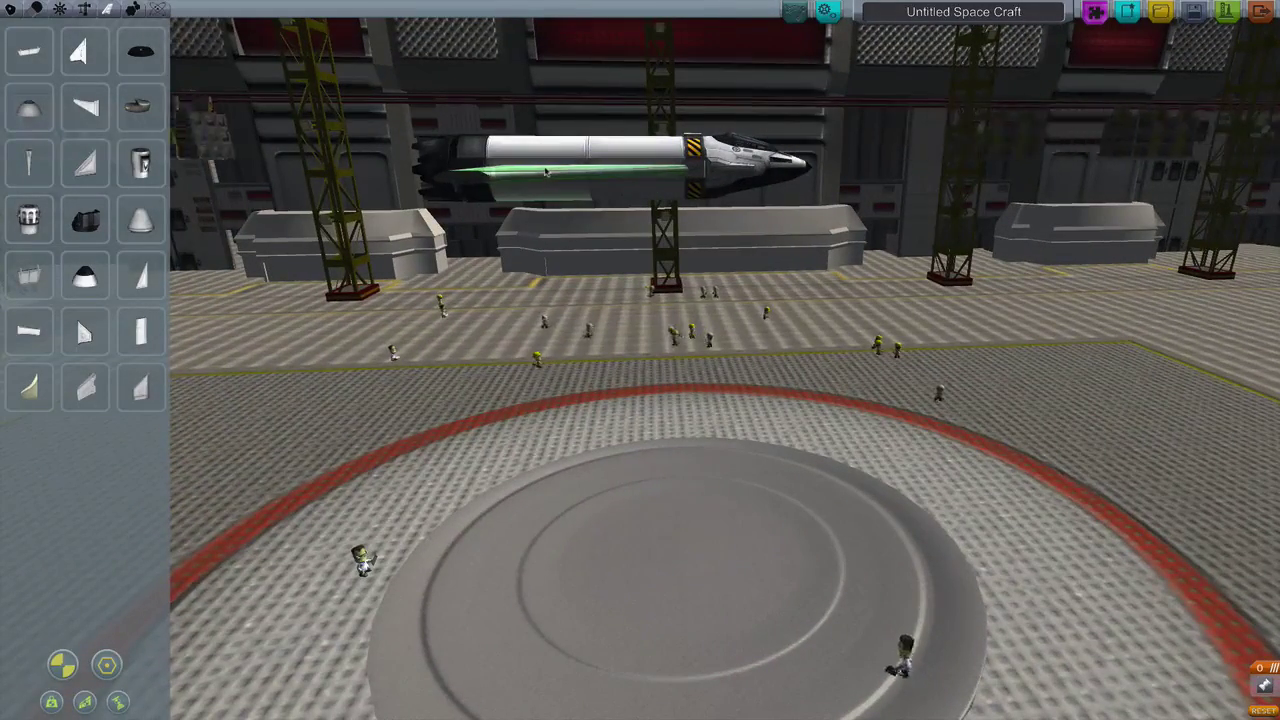
pyautogui.click(546, 172)
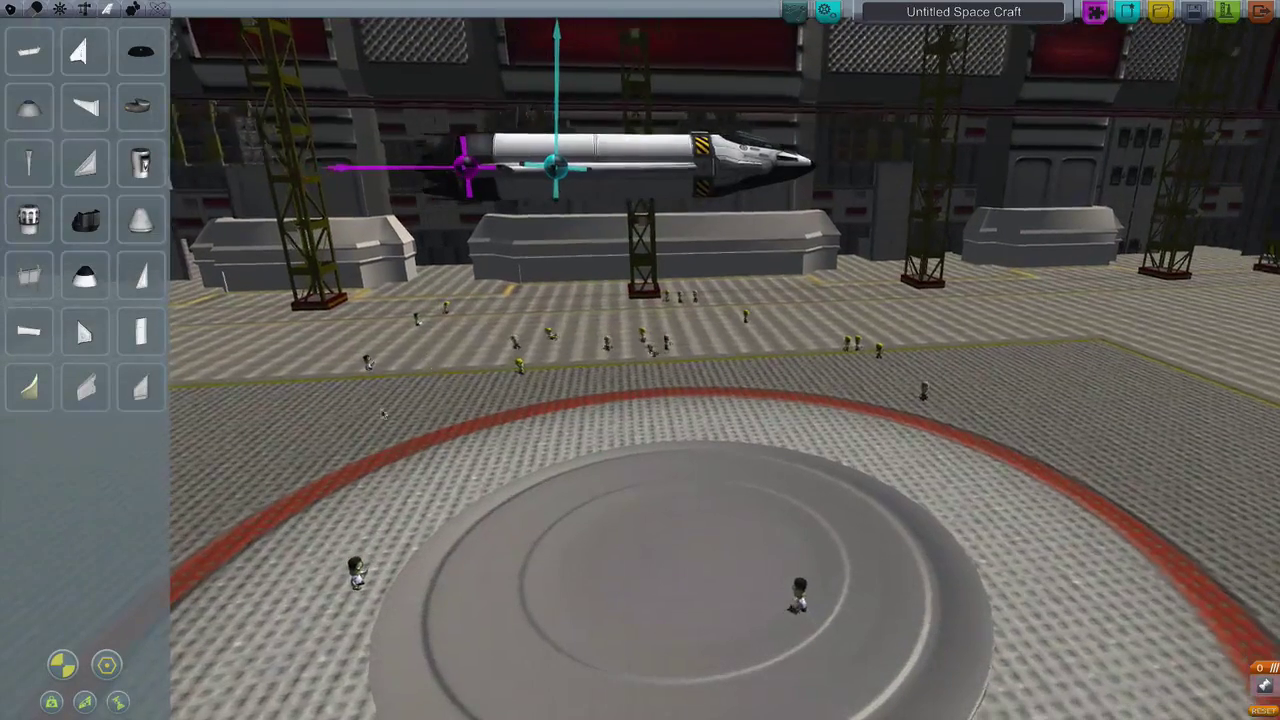
pyautogui.click(62, 664)
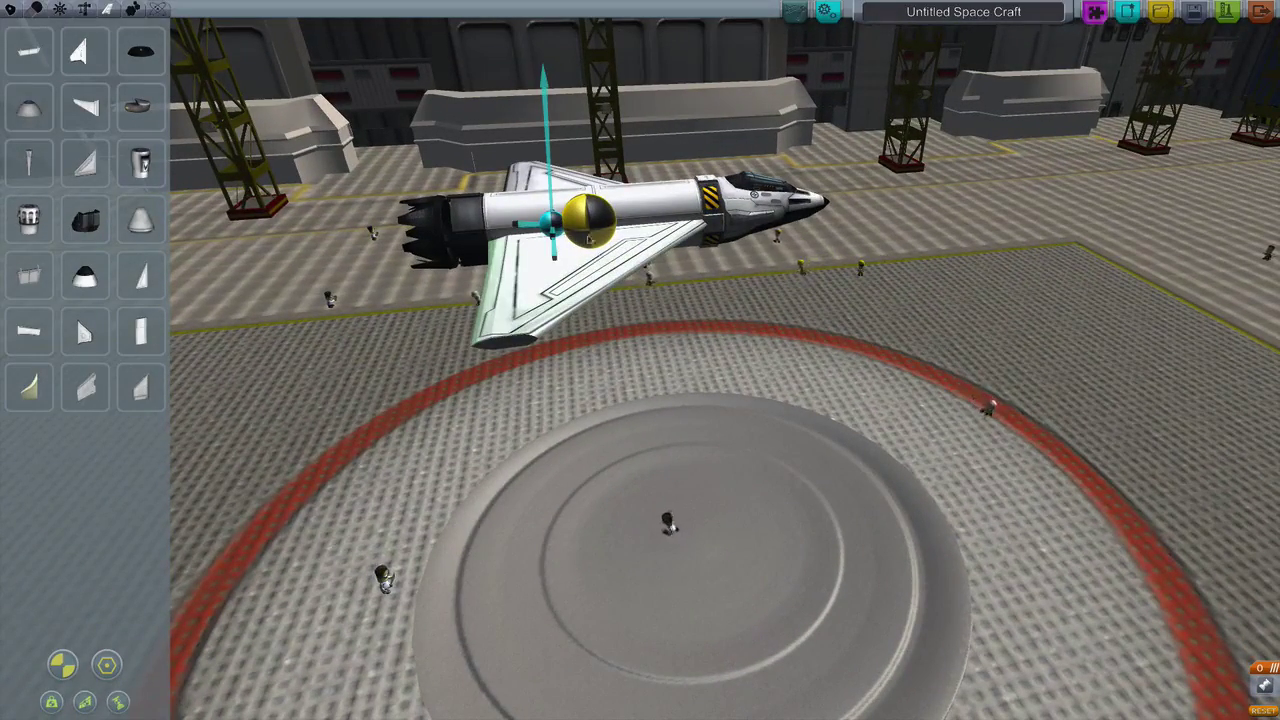
# Reposition the delta wing, then attach a tail fin upright on the fuselage
pyautogui.click(591, 236)
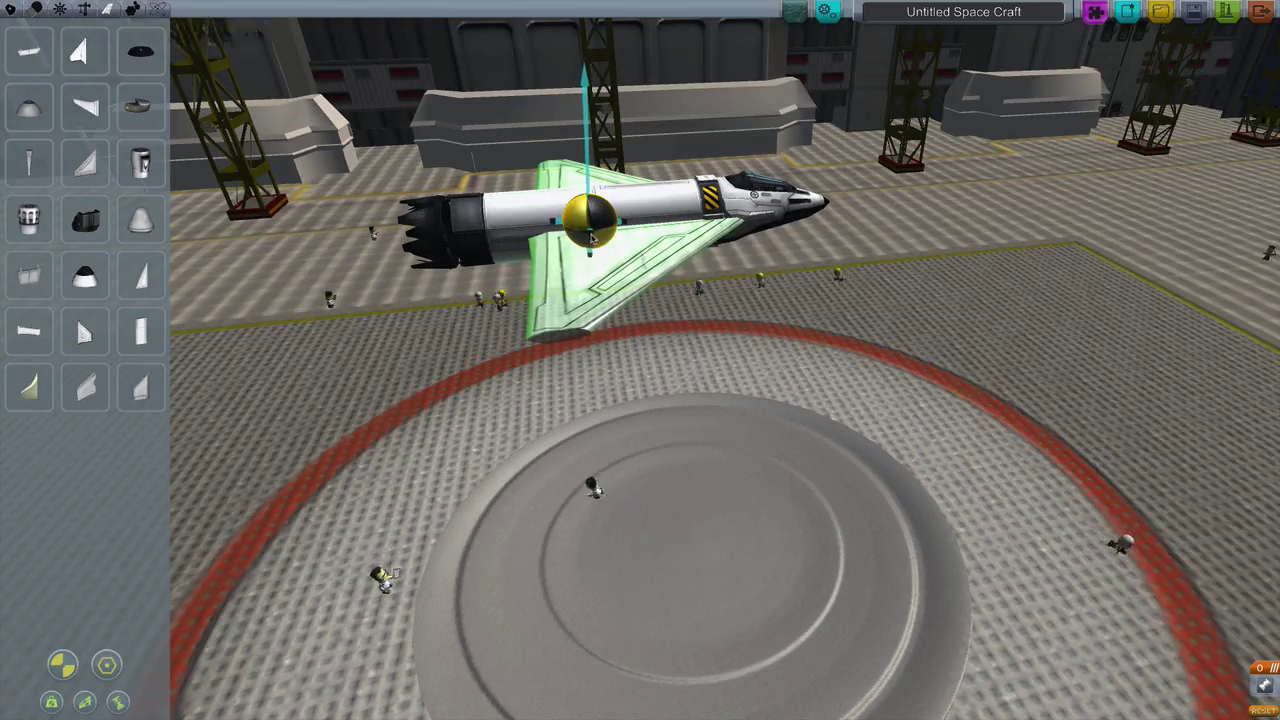
pyautogui.press('e')
pyautogui.press('q')
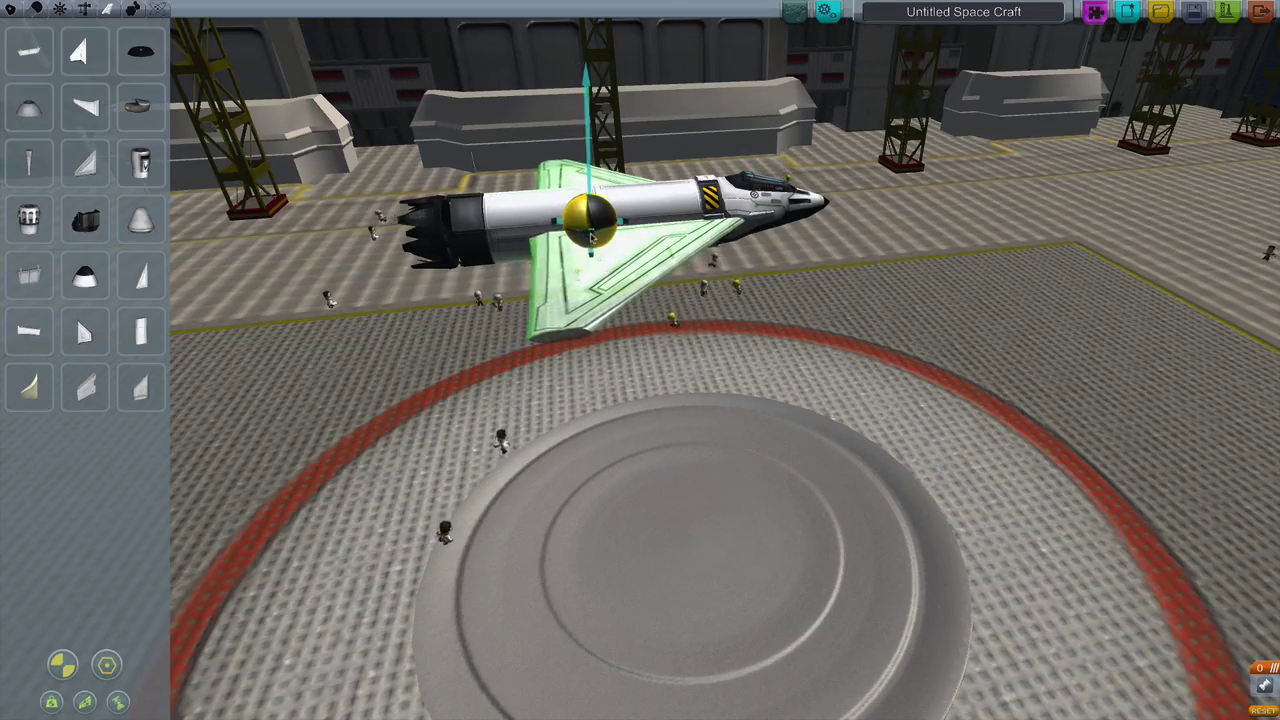
pyautogui.click(588, 237)
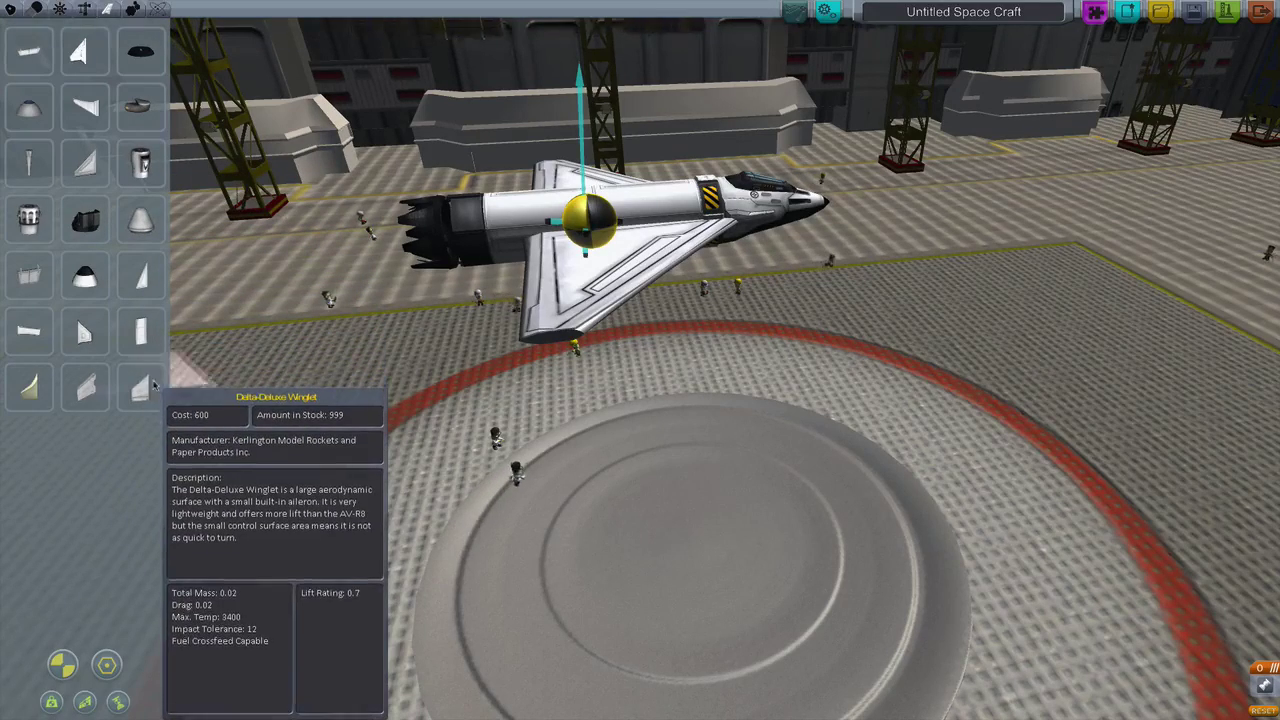
pyautogui.click(140, 388)
pyautogui.click(521, 196)
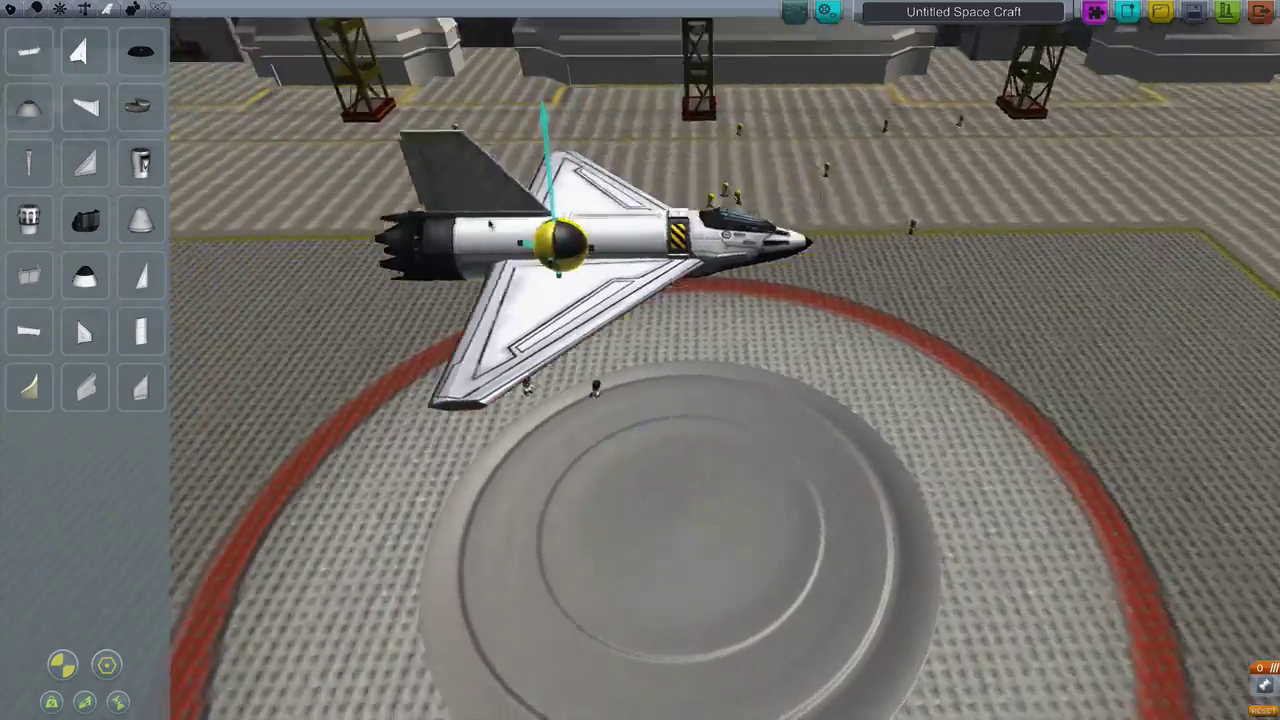
# Mount the tail fin atop the rear fuselage, then pick up a canard and fin for the nose
pyautogui.moveTo(521, 196); pyautogui.dragTo(96, 402)
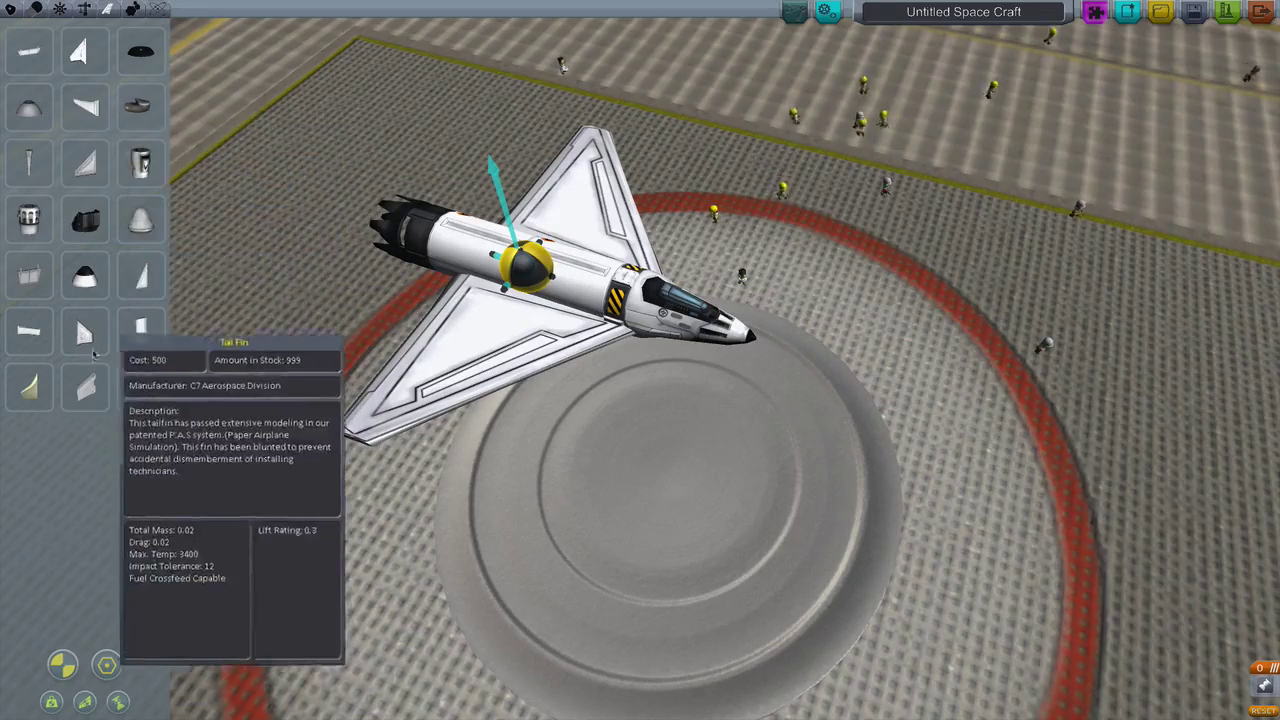
pyautogui.click(90, 334)
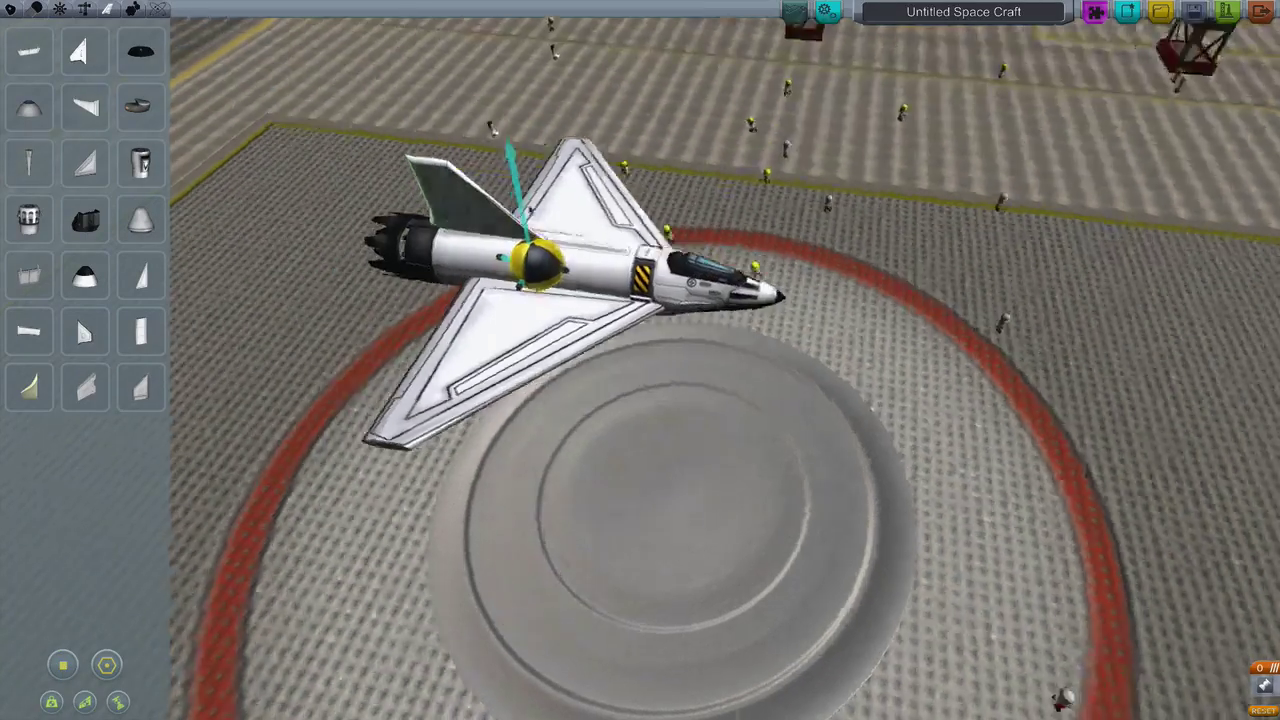
pyautogui.moveTo(476, 232)
pyautogui.mouseDown()
pyautogui.moveTo(494, 207)
pyautogui.moveTo(588, 204)
pyautogui.mouseUp()
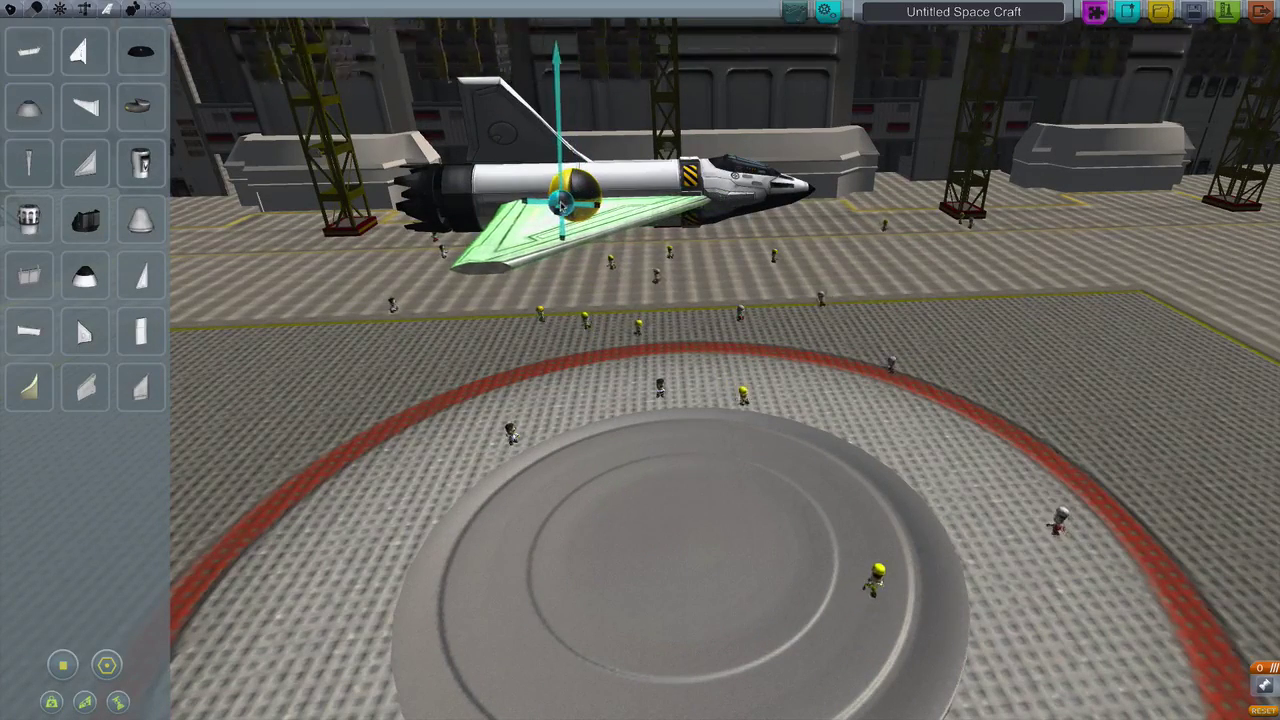
pyautogui.moveTo(562, 203); pyautogui.dragTo(565, 205)
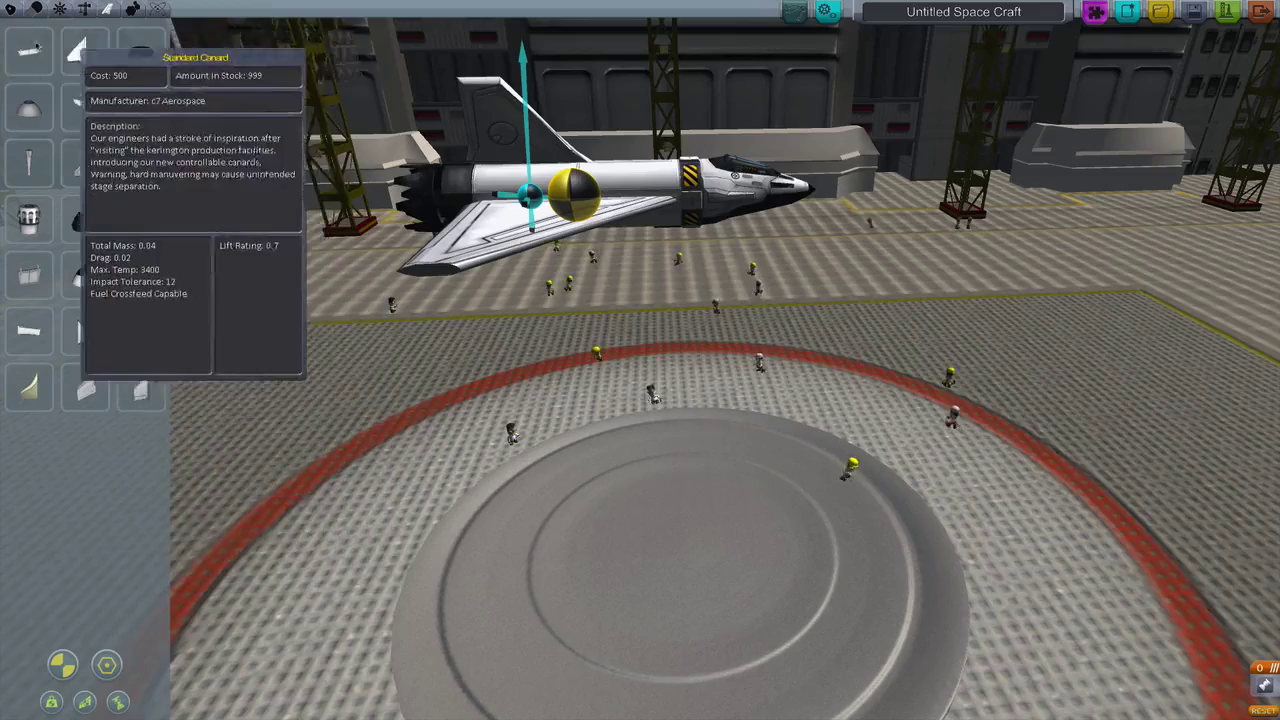
pyautogui.click(104, 103)
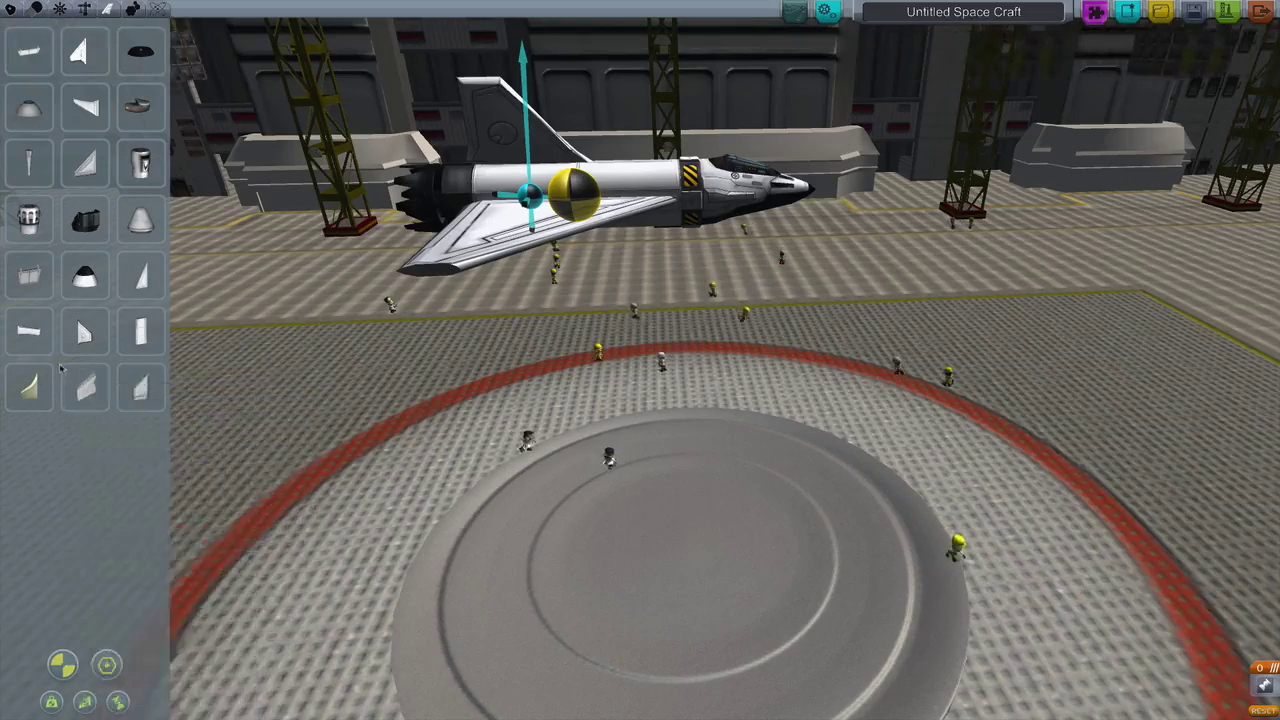
pyautogui.click(86, 388)
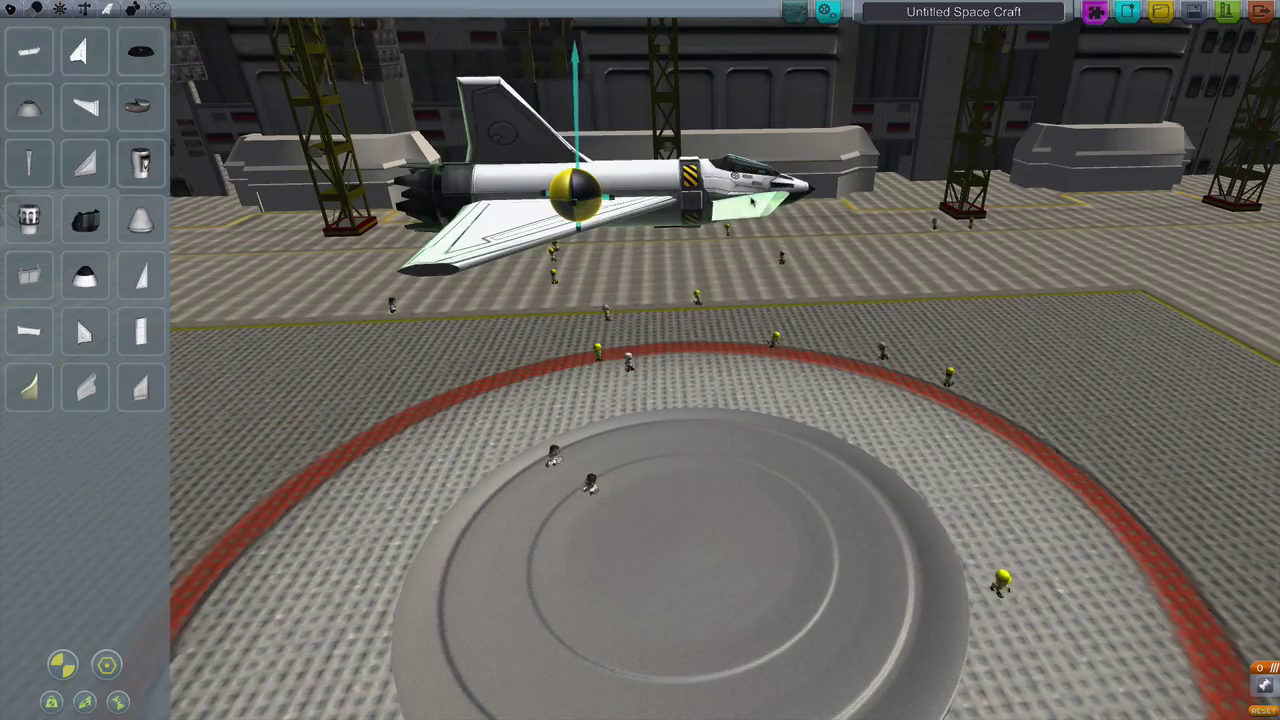
# Discard the carried fin and inspect the plane from rear, overhead and low angles
pyautogui.click(168, 268)
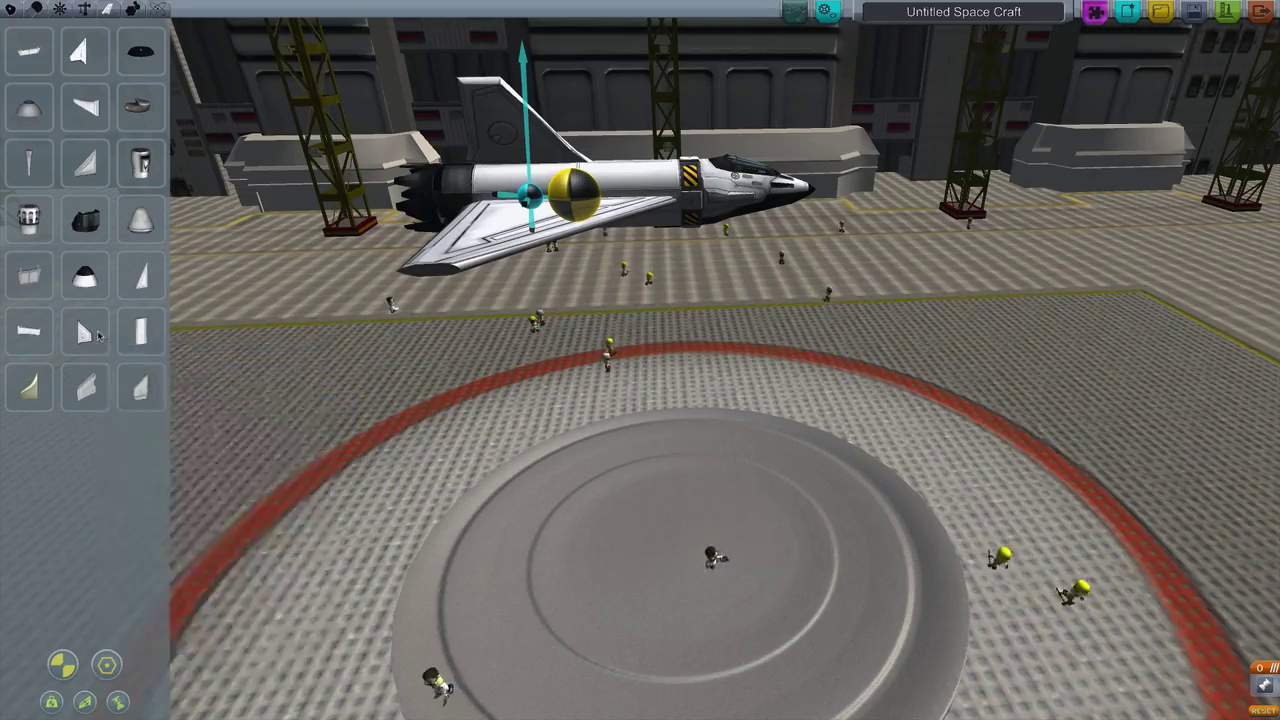
pyautogui.moveTo(246, 275); pyautogui.dragTo(600, 280)
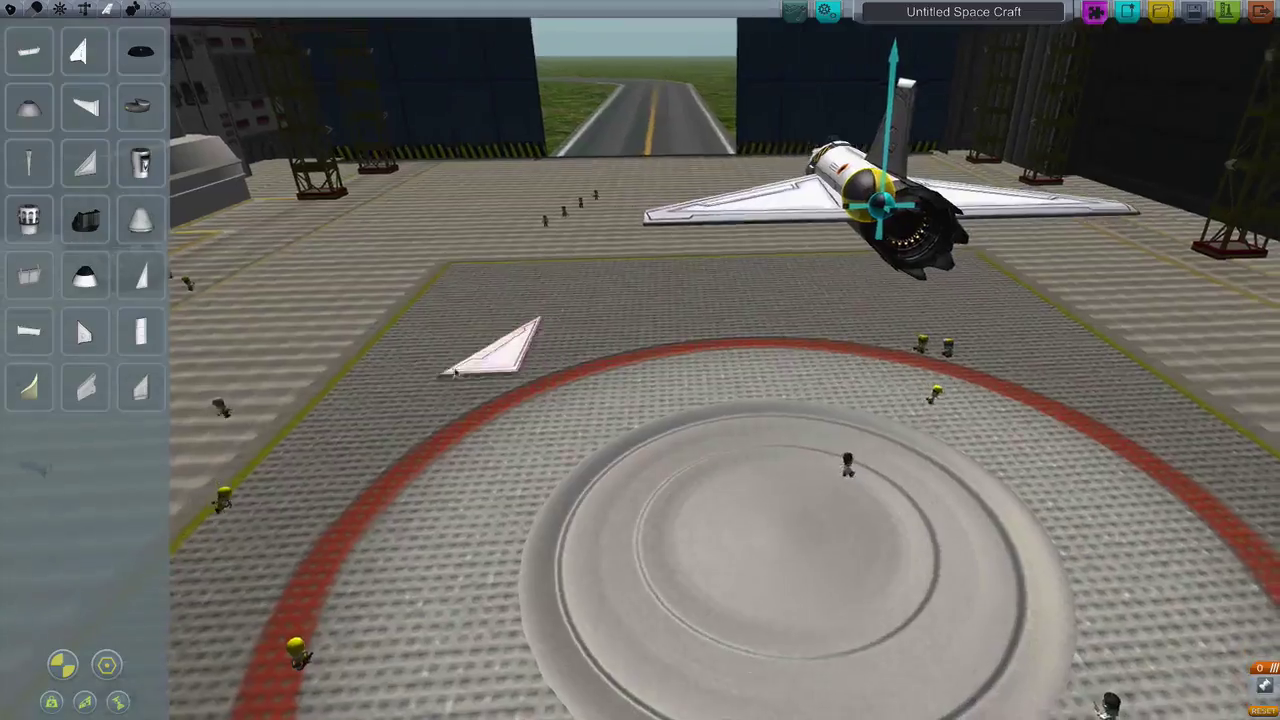
pyautogui.moveTo(455, 372); pyautogui.dragTo(367, 485)
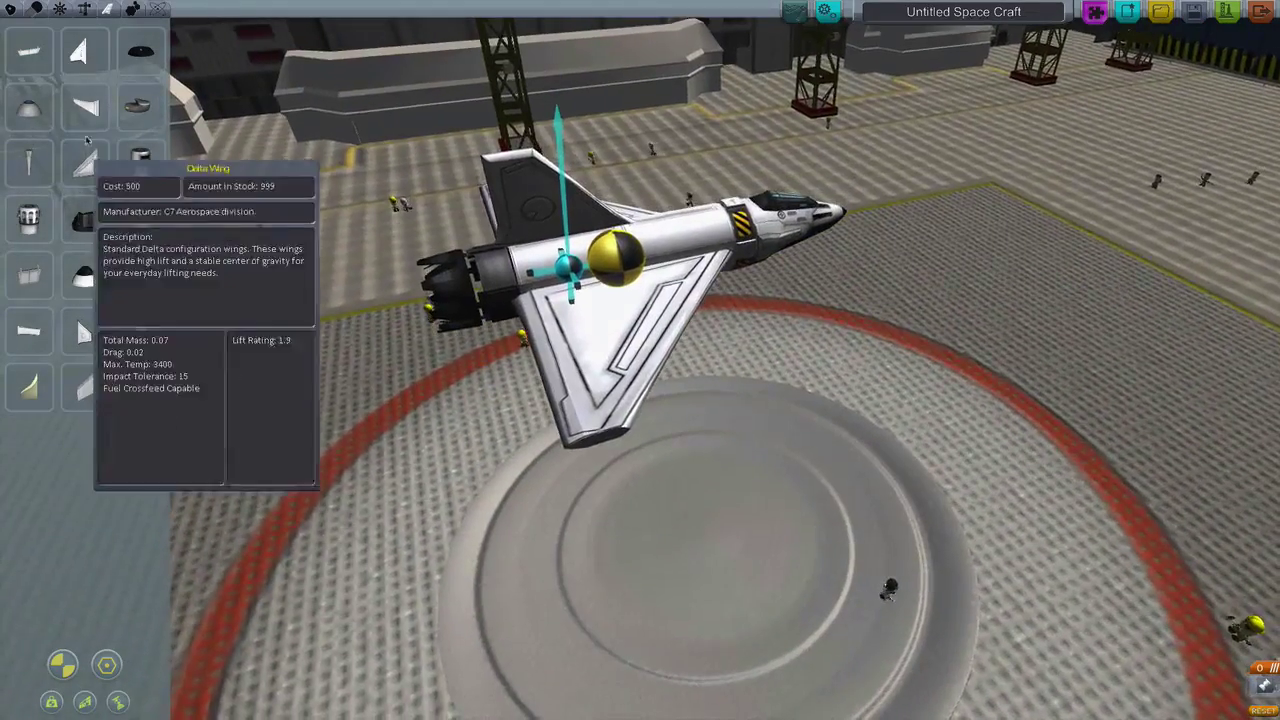
pyautogui.moveTo(250, 200)
pyautogui.mouseDown()
pyautogui.moveTo(385, 207)
pyautogui.moveTo(297, 410)
pyautogui.moveTo(170, 368)
pyautogui.mouseUp()
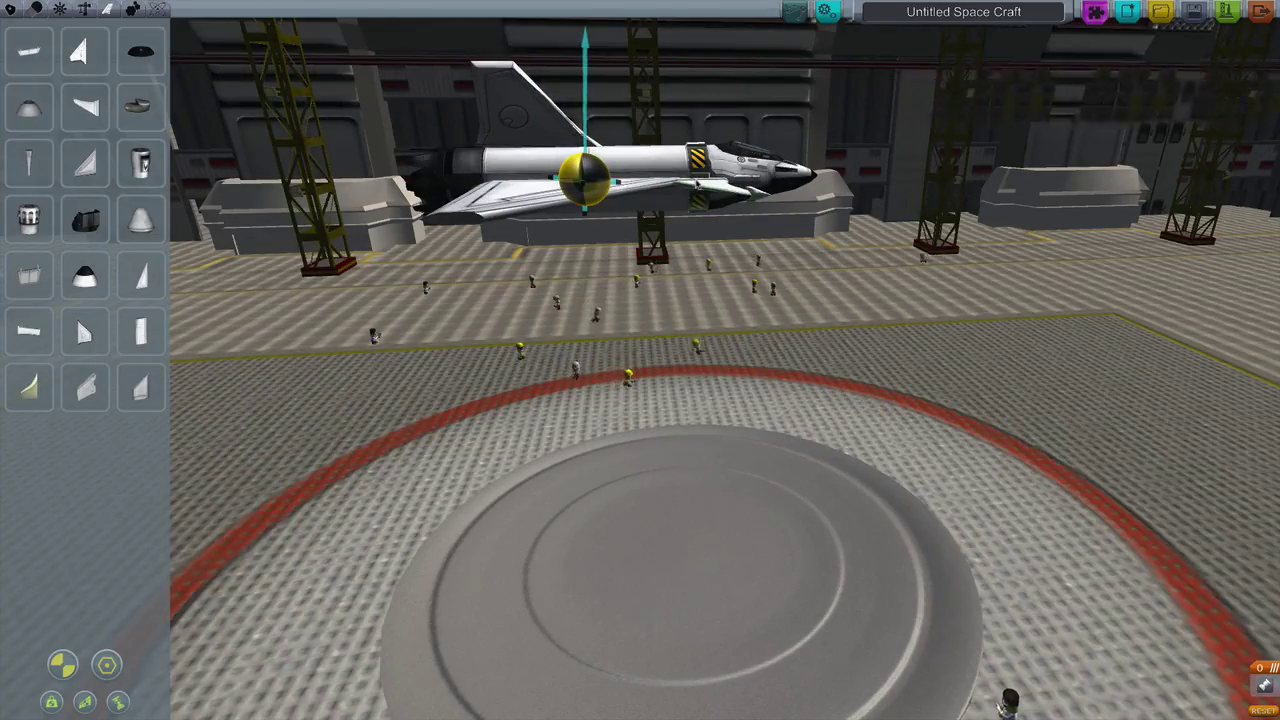
pyautogui.moveTo(489, 330); pyautogui.dragTo(489, 213)
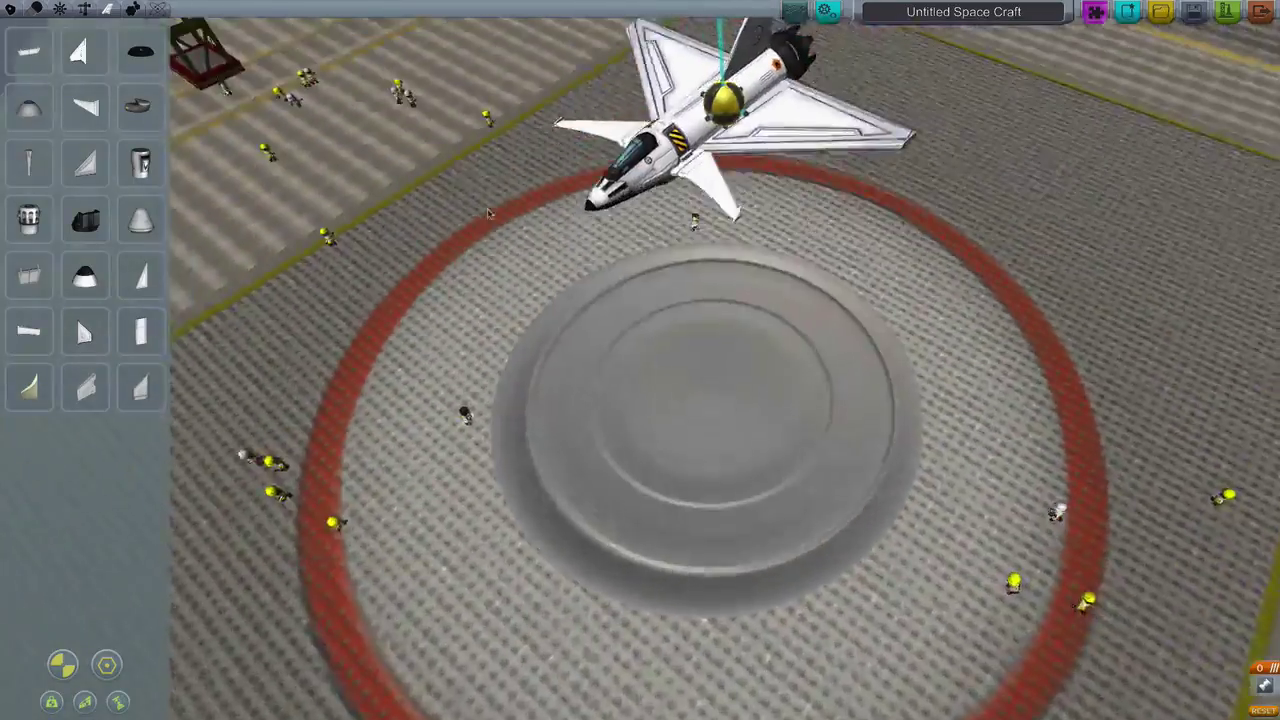
pyautogui.moveTo(489, 213)
pyautogui.mouseDown()
pyautogui.moveTo(489, 400)
pyautogui.moveTo(489, 250)
pyautogui.mouseUp()
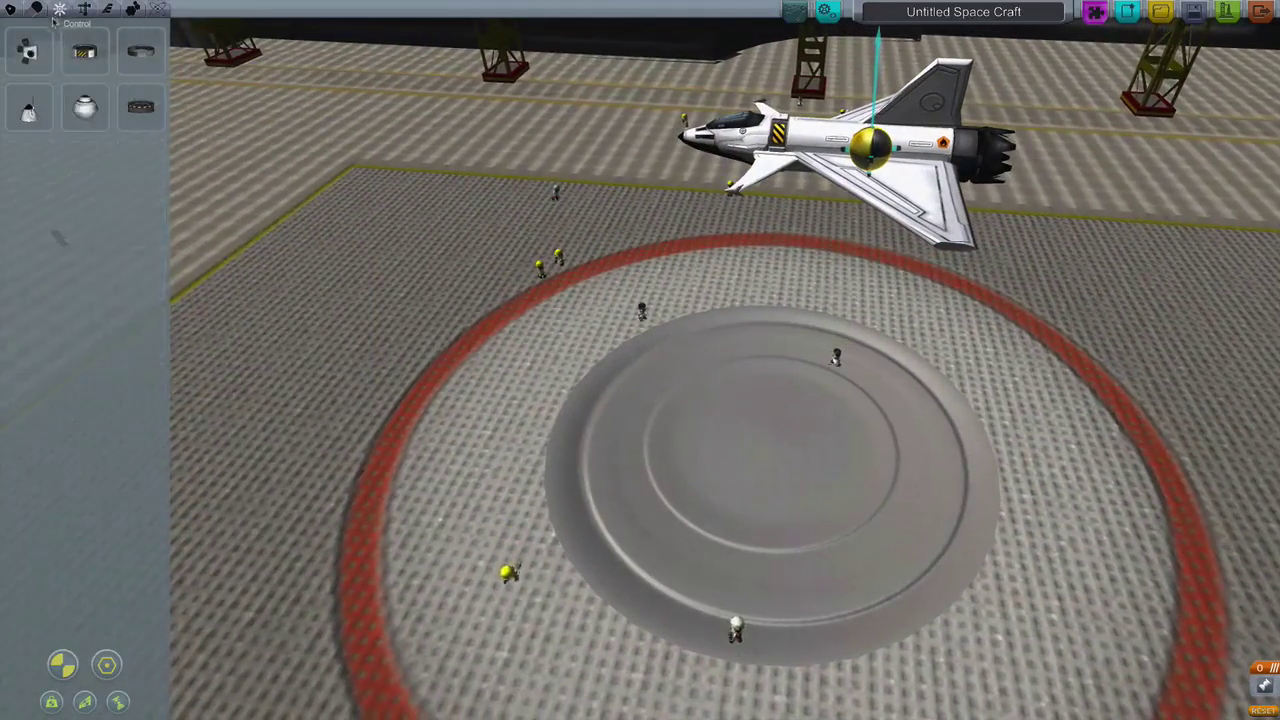
# Browse the Propulsion parts pages, then the Structural parts
pyautogui.click(35, 9)
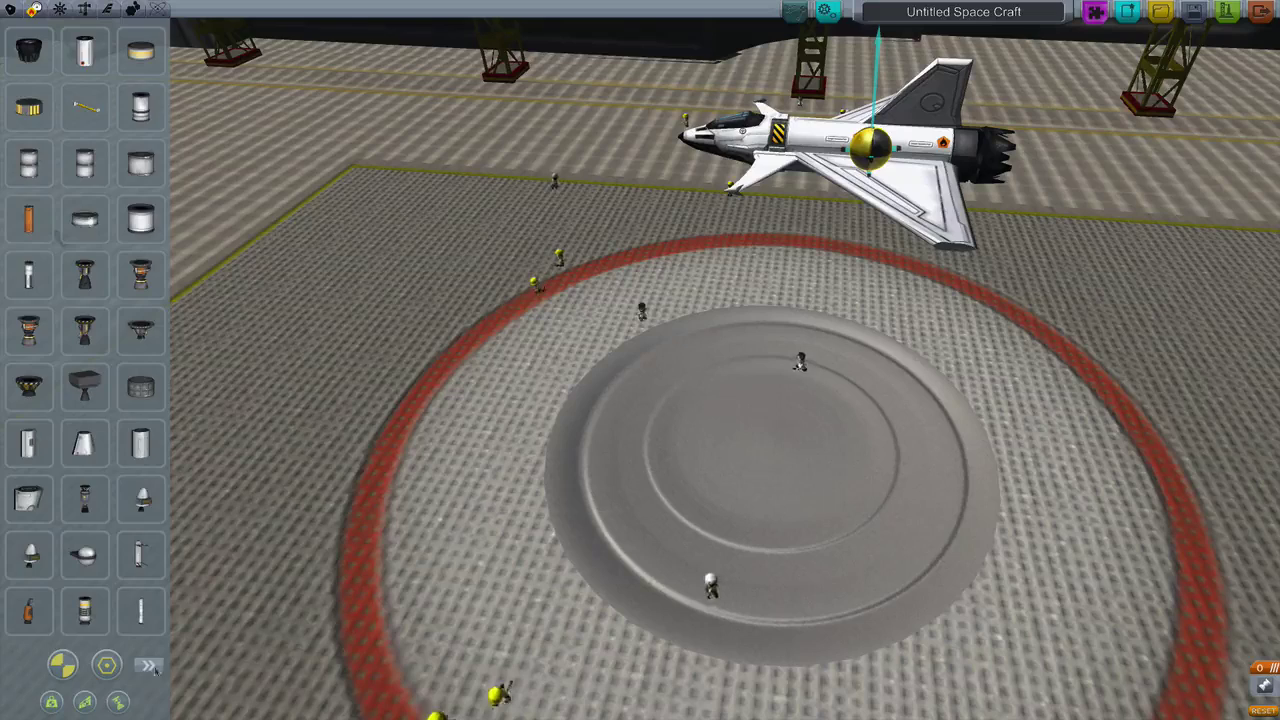
pyautogui.click(149, 666)
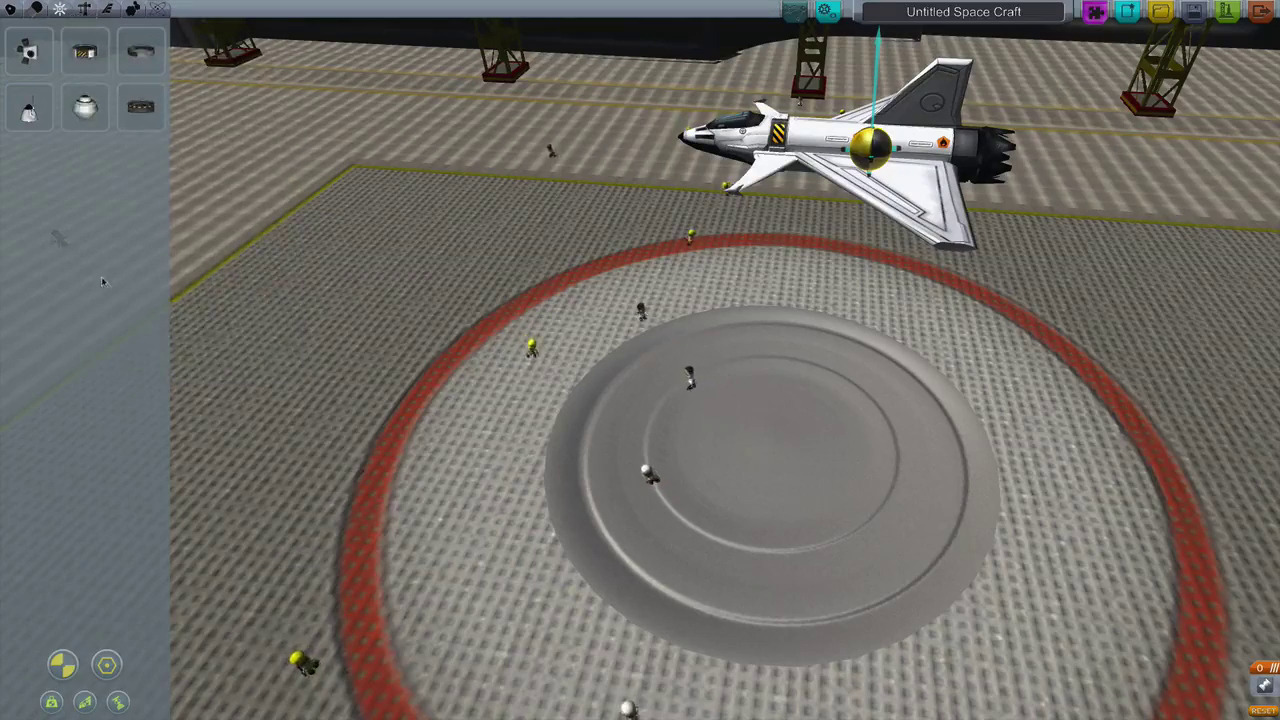
pyautogui.click(85, 9)
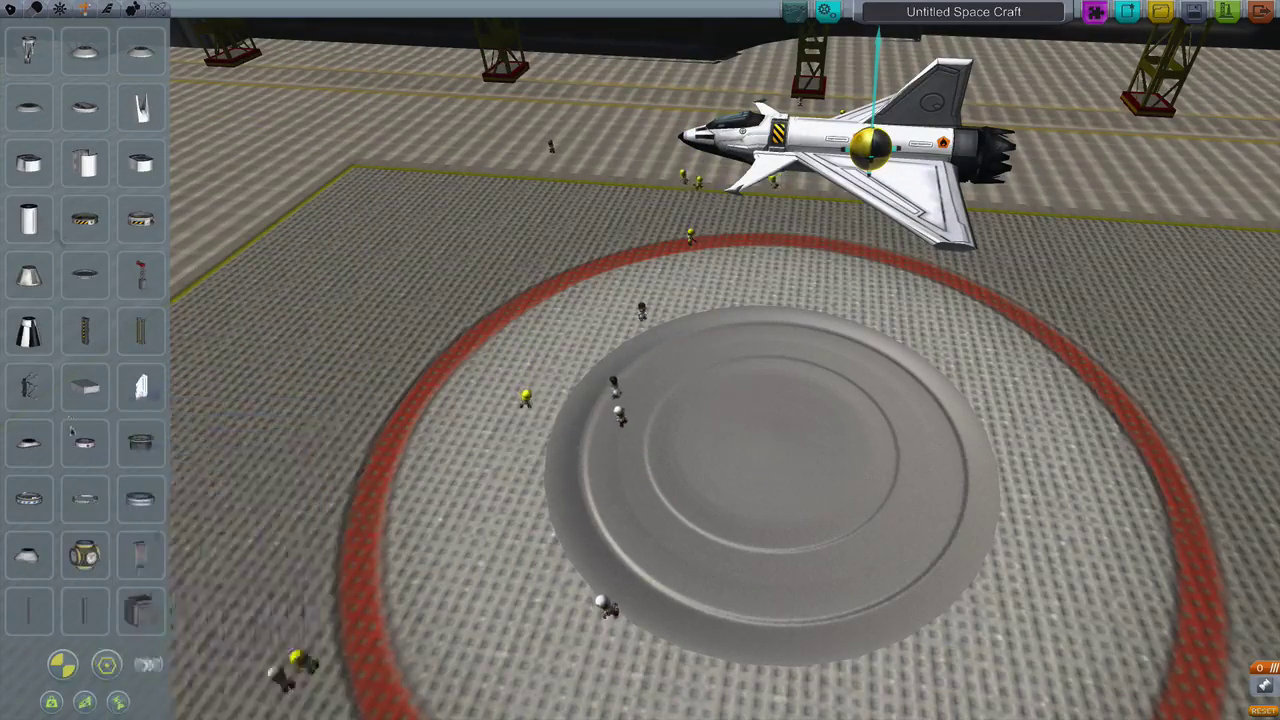
pyautogui.moveTo(141, 388)
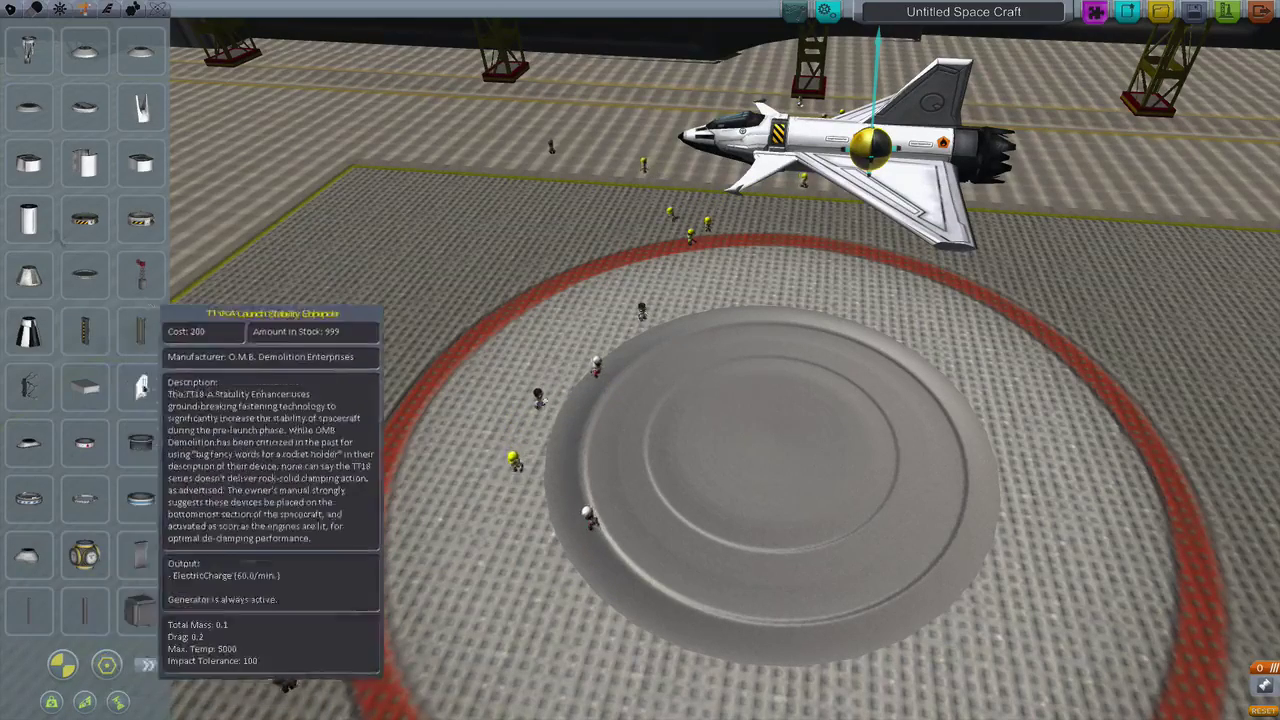
# Show the Utility parts with landing struts and orbit to view the plane side-on
pyautogui.click(107, 8)
pyautogui.click(158, 8)
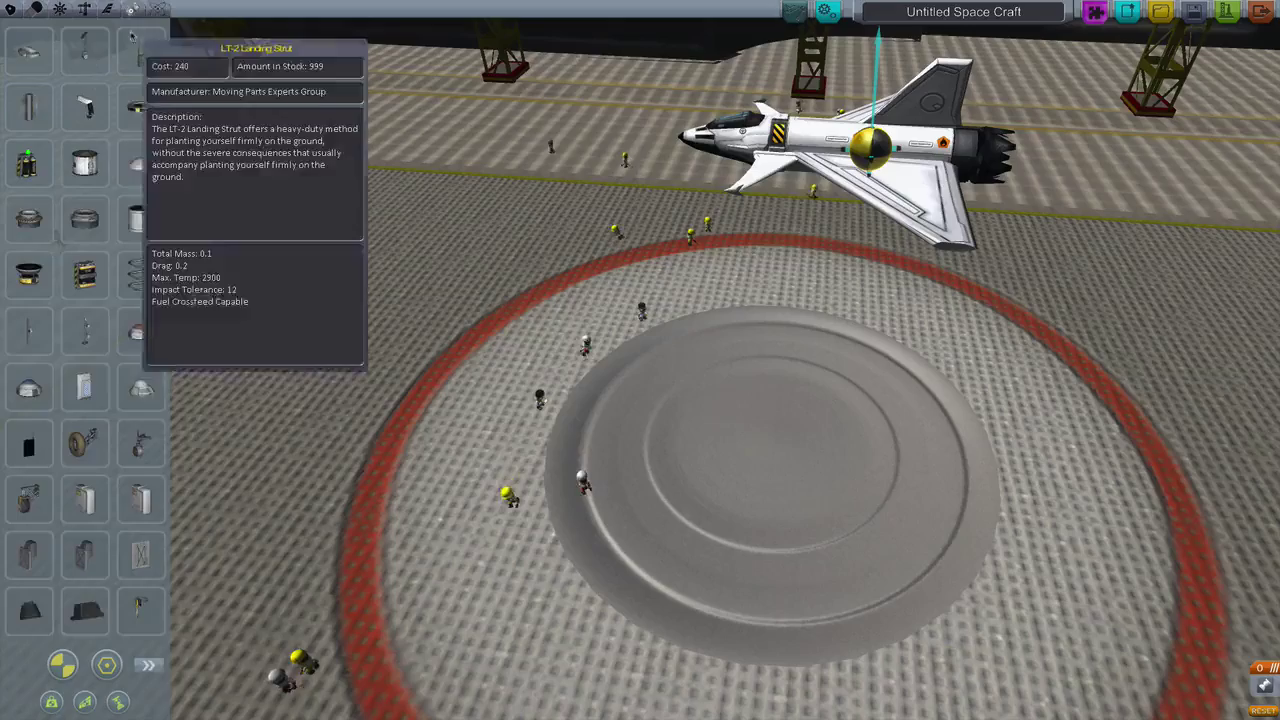
pyautogui.scroll(3, 120, 338)
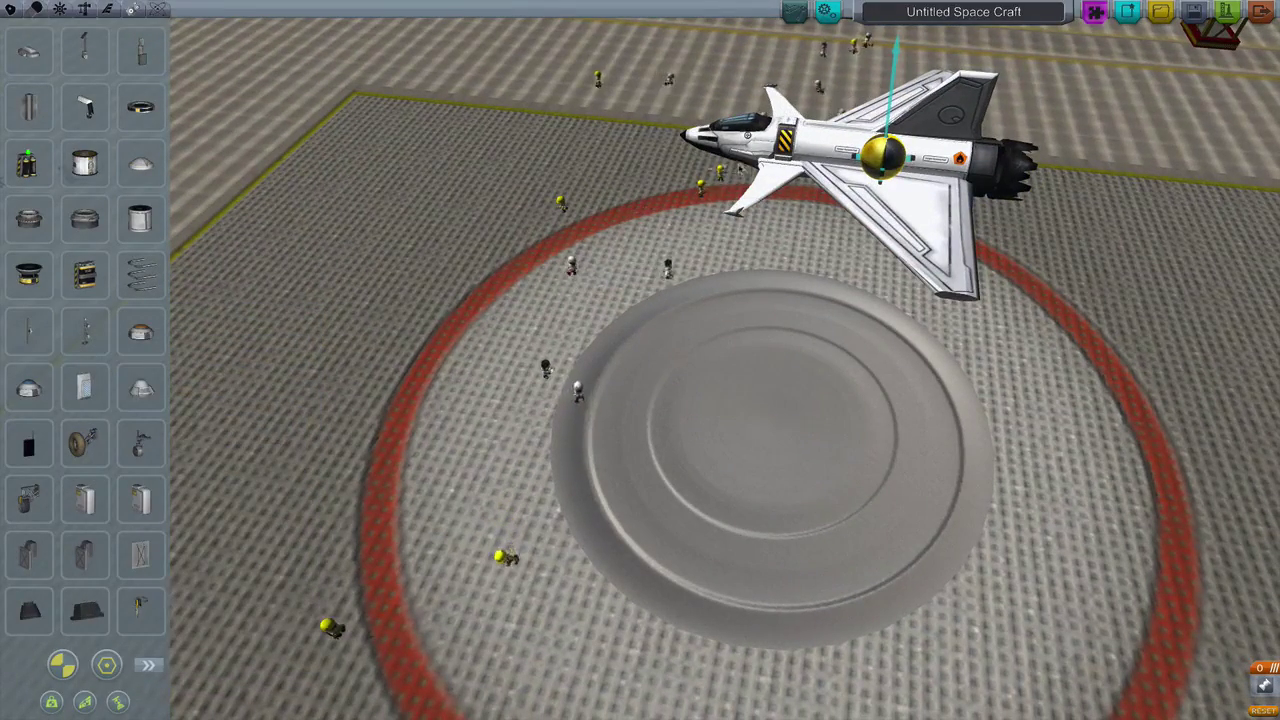
pyautogui.scroll(3, 100, 338)
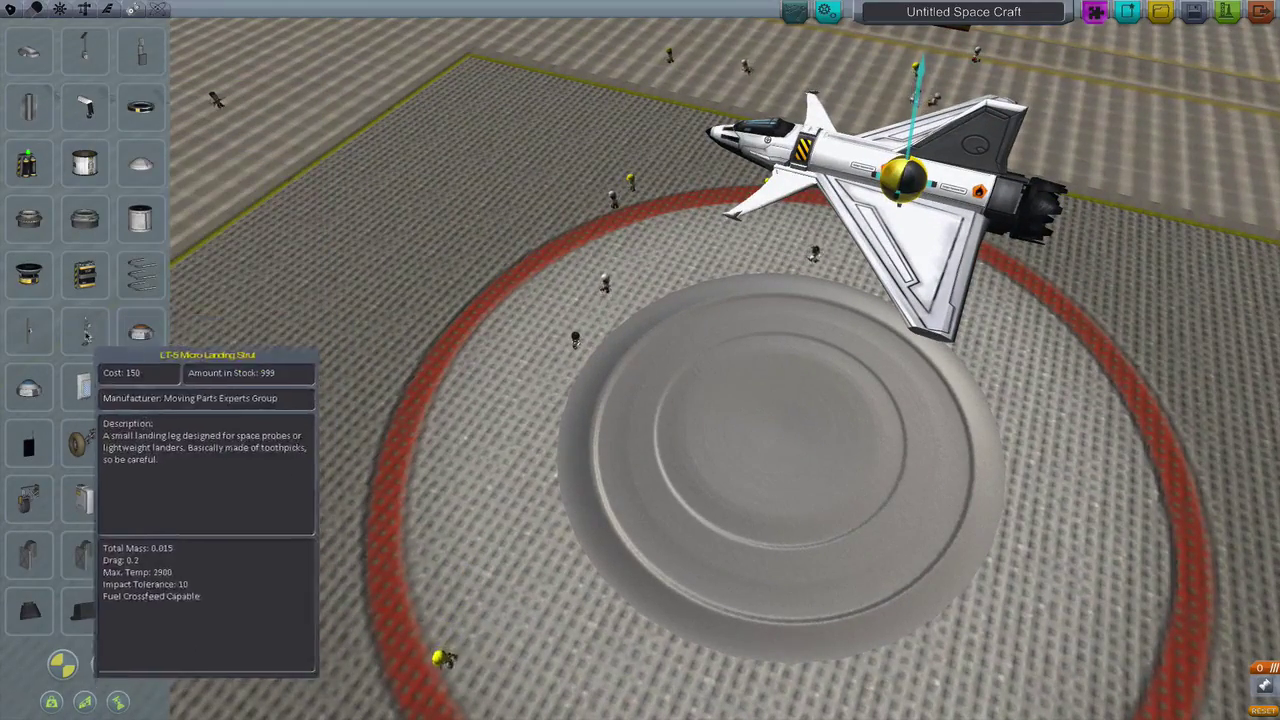
pyautogui.moveTo(684, 553); pyautogui.dragTo(800, 305)
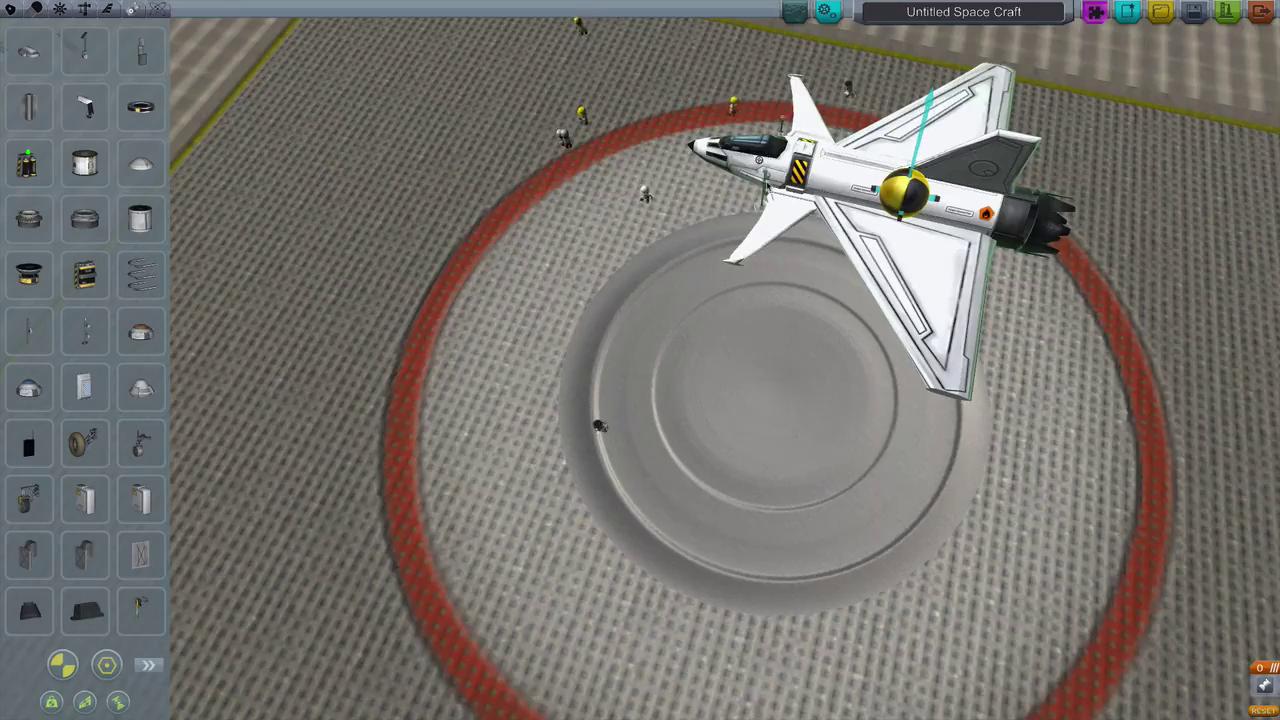
pyautogui.moveTo(640, 400); pyautogui.dragTo(400, 300)
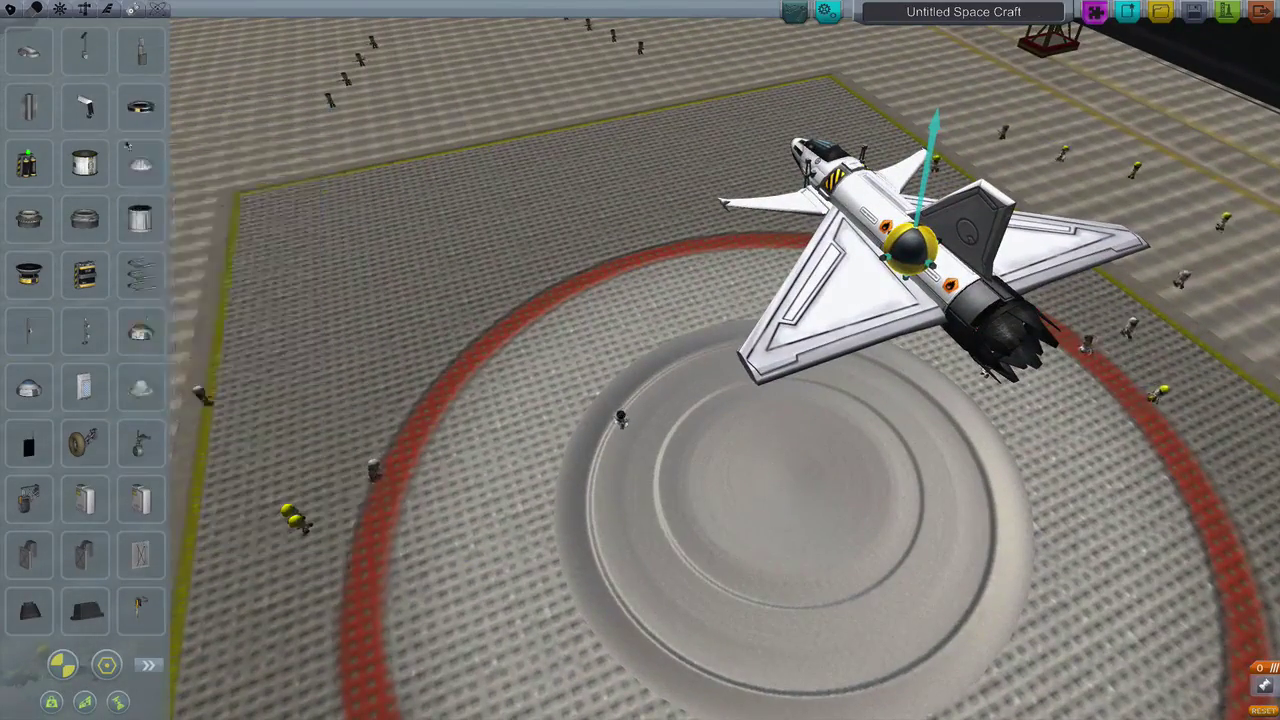
pyautogui.moveTo(640, 400); pyautogui.dragTo(640, 300)
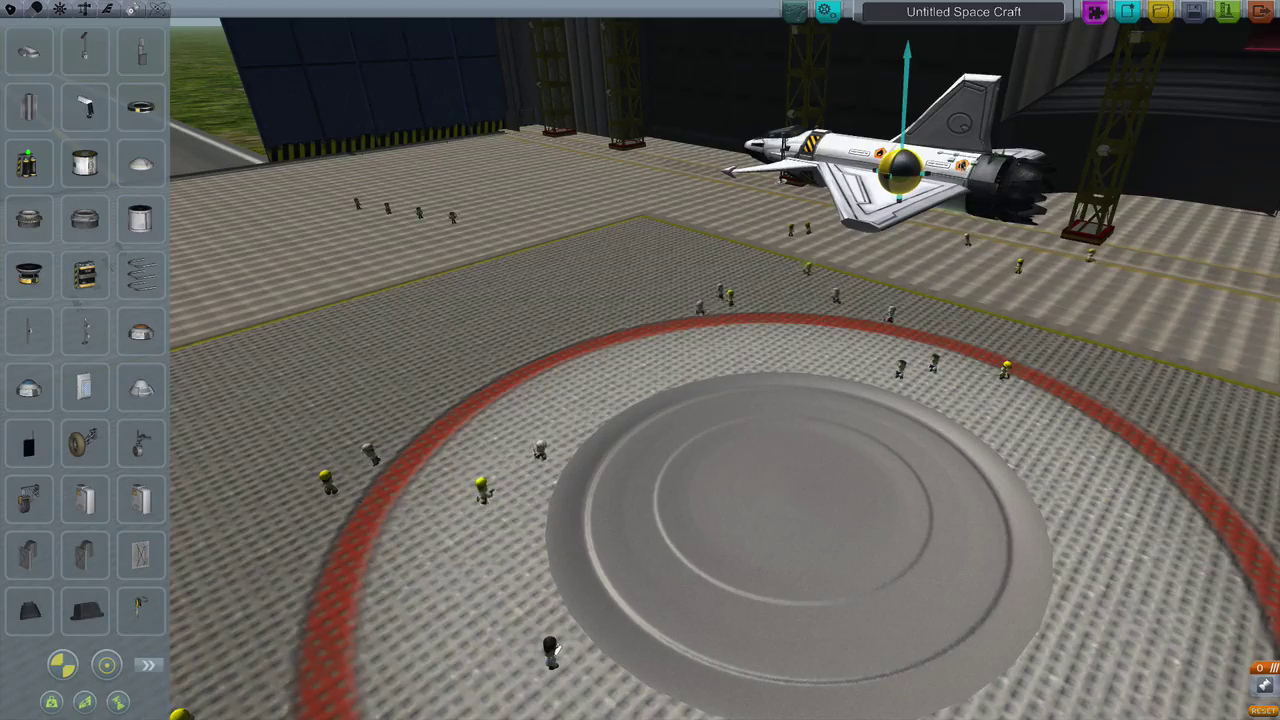
pyautogui.scroll(-2, 640, 400)
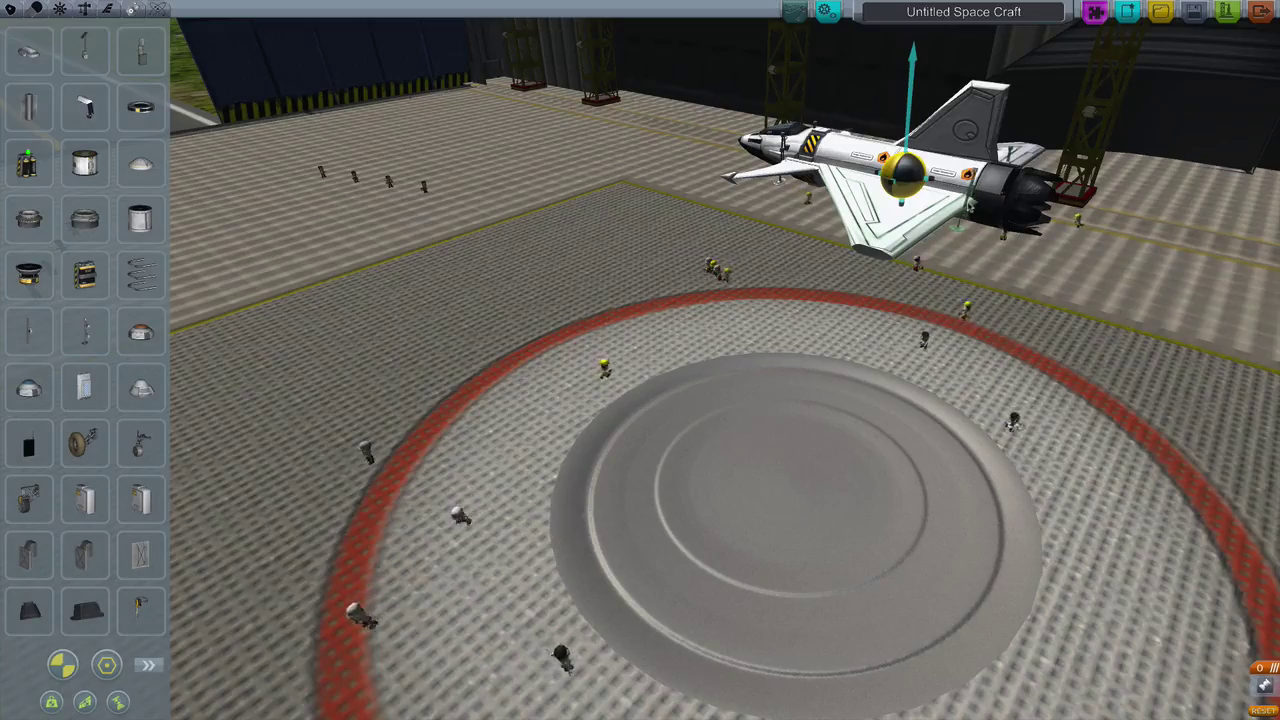
pyautogui.moveTo(1036, 179); pyautogui.dragTo(1036, 179)
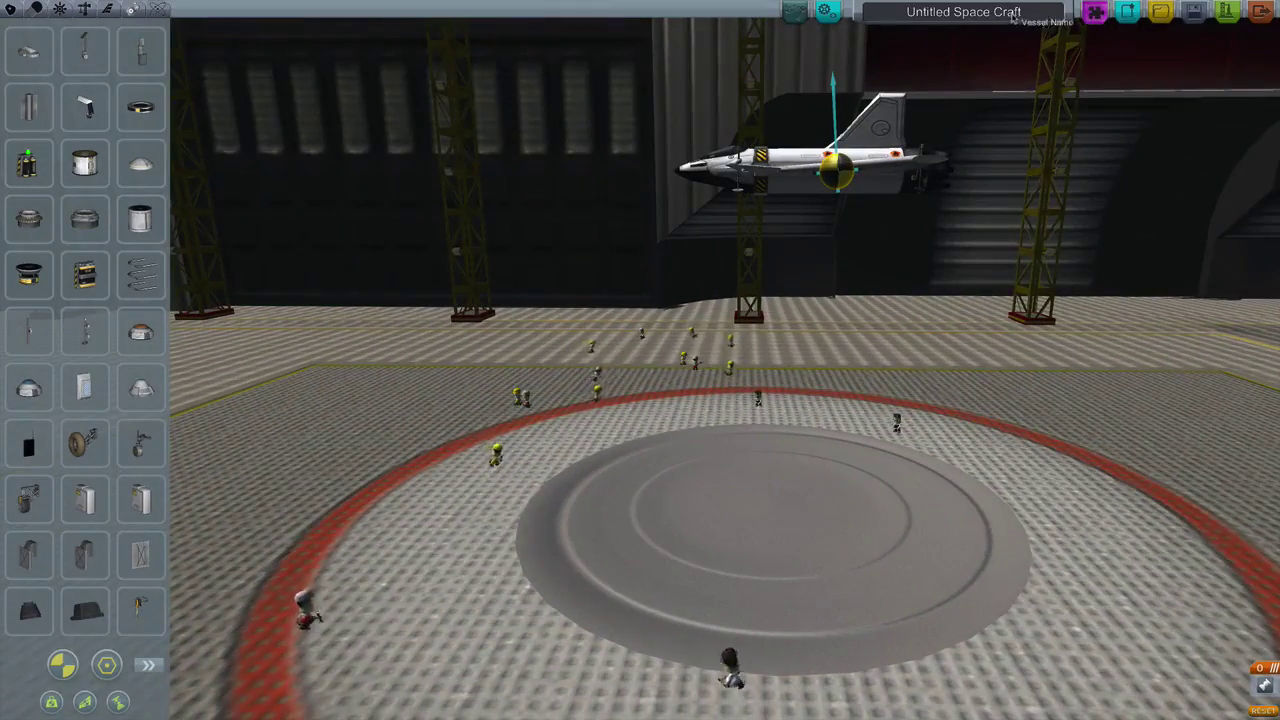
# Erase the default 'Untitled Space Craft' name from the vessel name field
pyautogui.press('BackSpace')
pyautogui.press('BackSpace')
pyautogui.press('BackSpace')
pyautogui.press('BackSpace')
pyautogui.press('BackSpace')
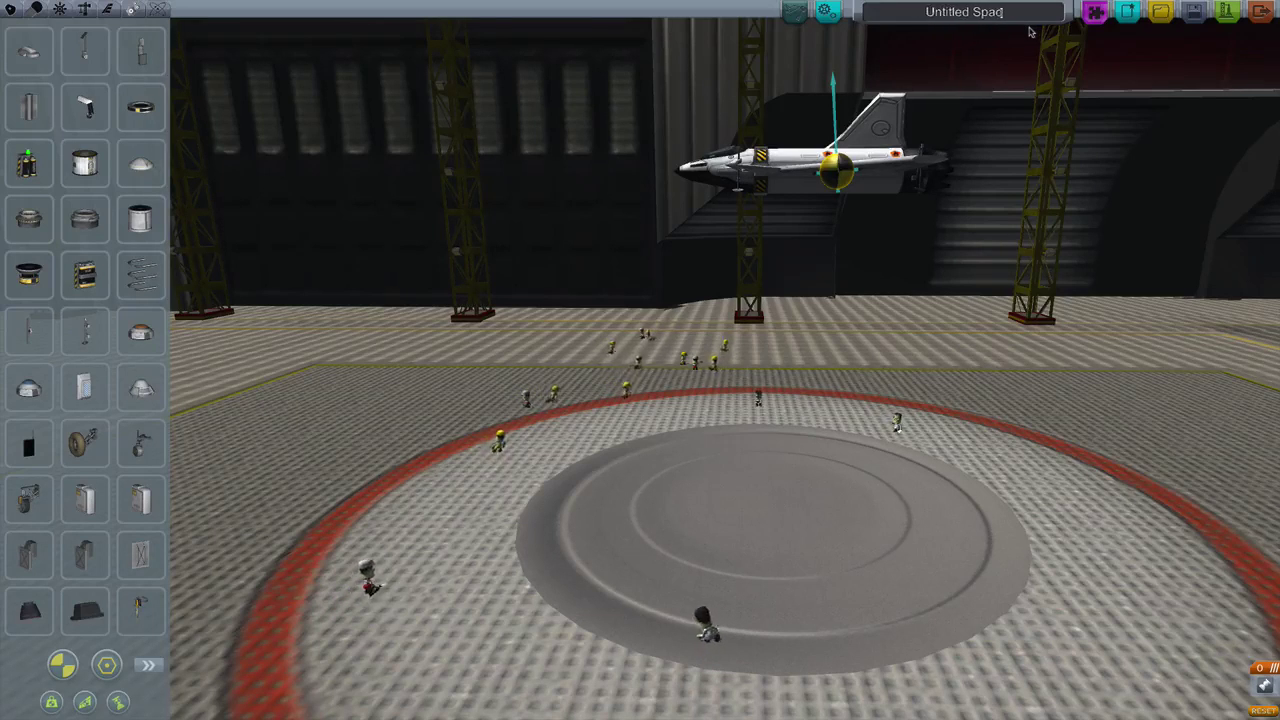
pyautogui.press('BackSpace')
pyautogui.press('BackSpace')
pyautogui.press('BackSpace')
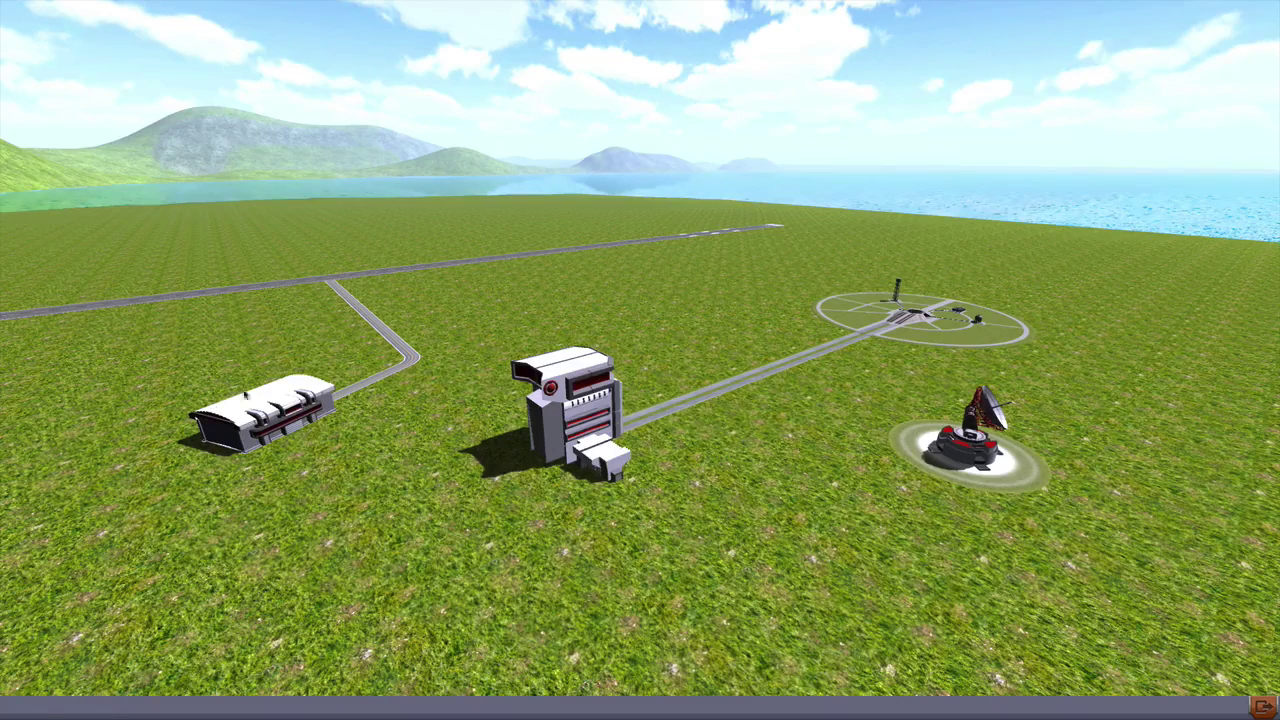
# Load the Spiter VTOL design onto the Runway launch site
pyautogui.click(316, 285)
pyautogui.scroll(-2, 632, 295)
pyautogui.scroll(-2, 622, 310)
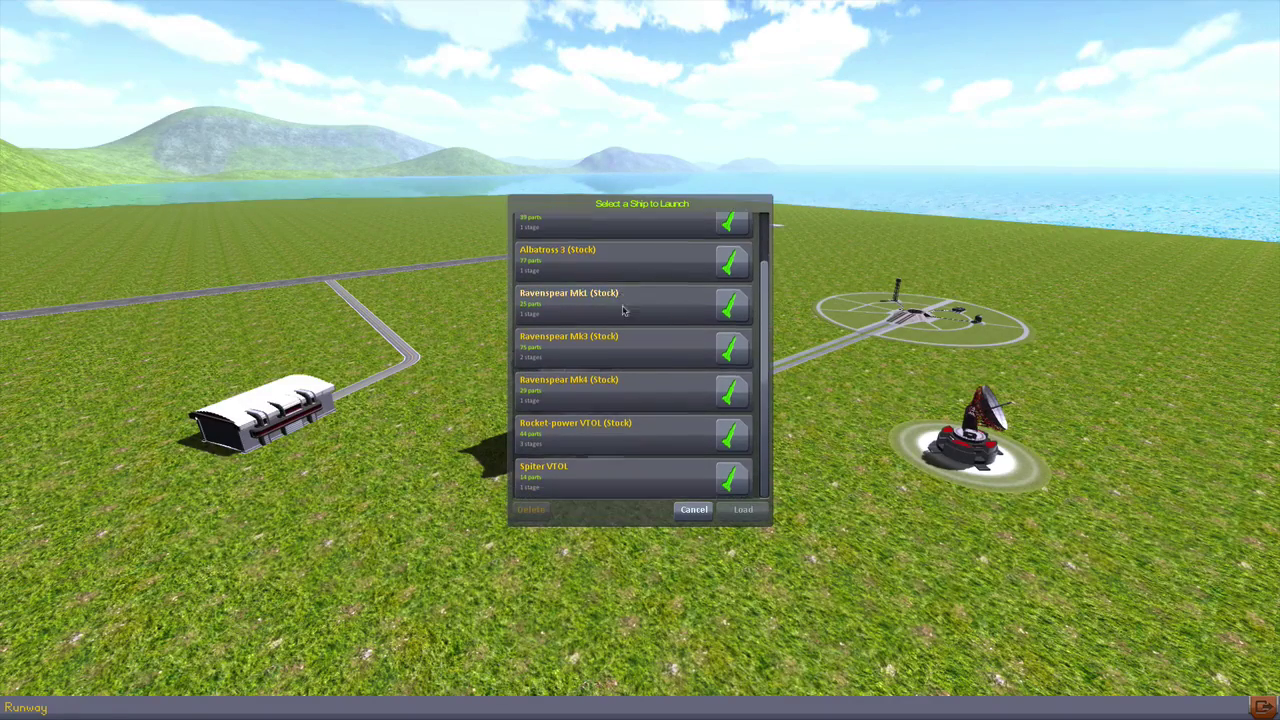
pyautogui.click(553, 478)
pyautogui.click(743, 509)
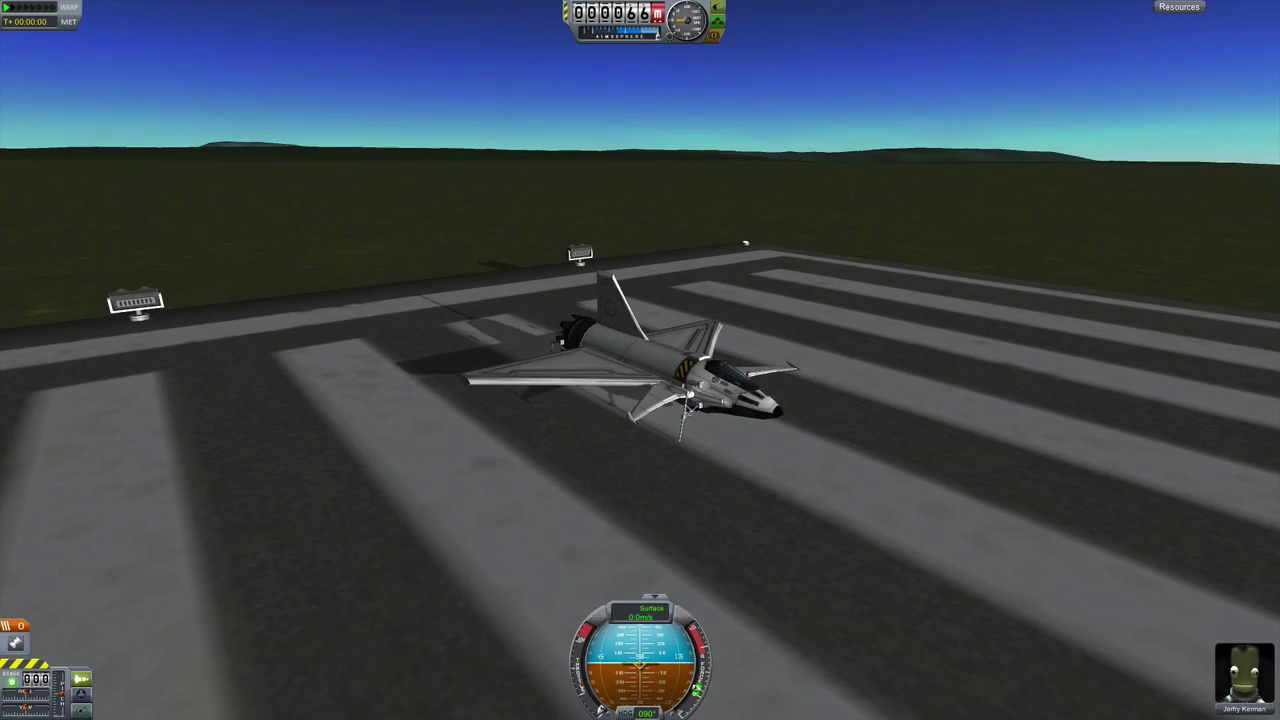
# Raise the nose landing strut and view the plane level from the side
pyautogui.rightClick(690, 405)
pyautogui.click(593, 483)
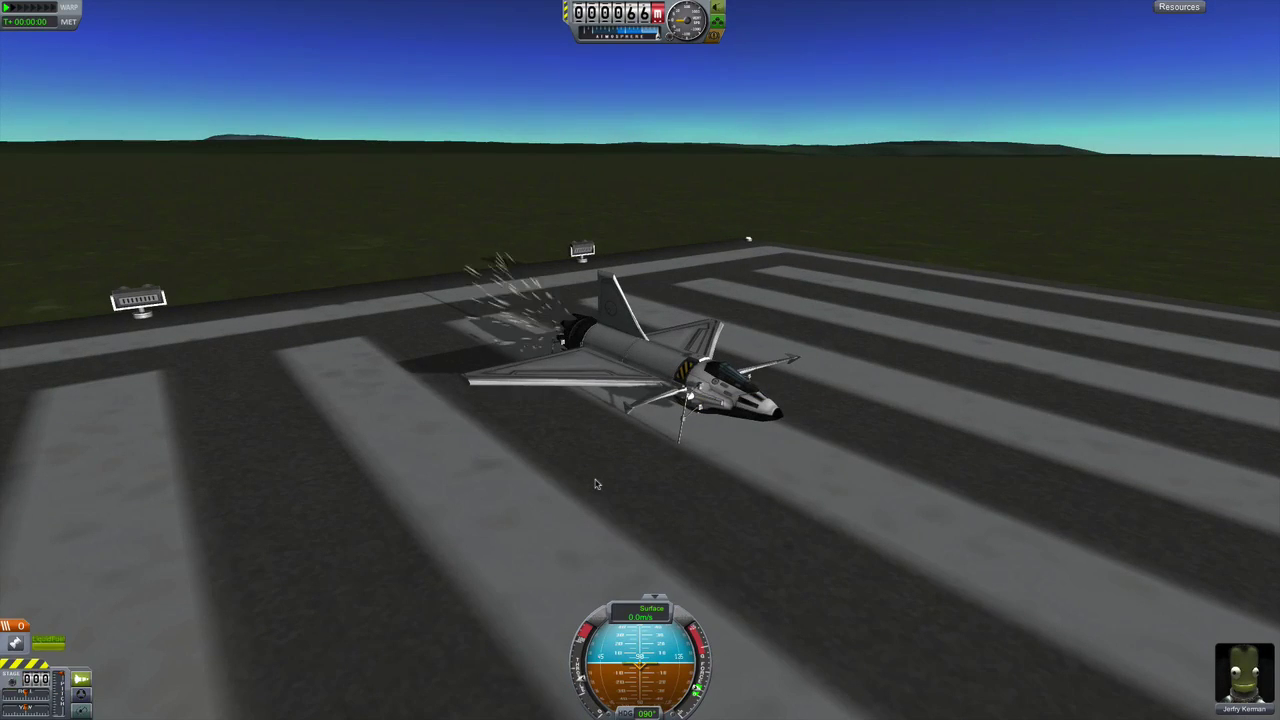
pyautogui.moveTo(596, 484)
pyautogui.mouseDown()
pyautogui.moveTo(796, 488)
pyautogui.moveTo(771, 520)
pyautogui.moveTo(766, 491)
pyautogui.moveTo(814, 523)
pyautogui.moveTo(938, 533)
pyautogui.moveTo(672, 476)
pyautogui.moveTo(666, 487)
pyautogui.mouseUp()
# End the flight and return to the Spaceplane Hangar
pyautogui.press('Escape')
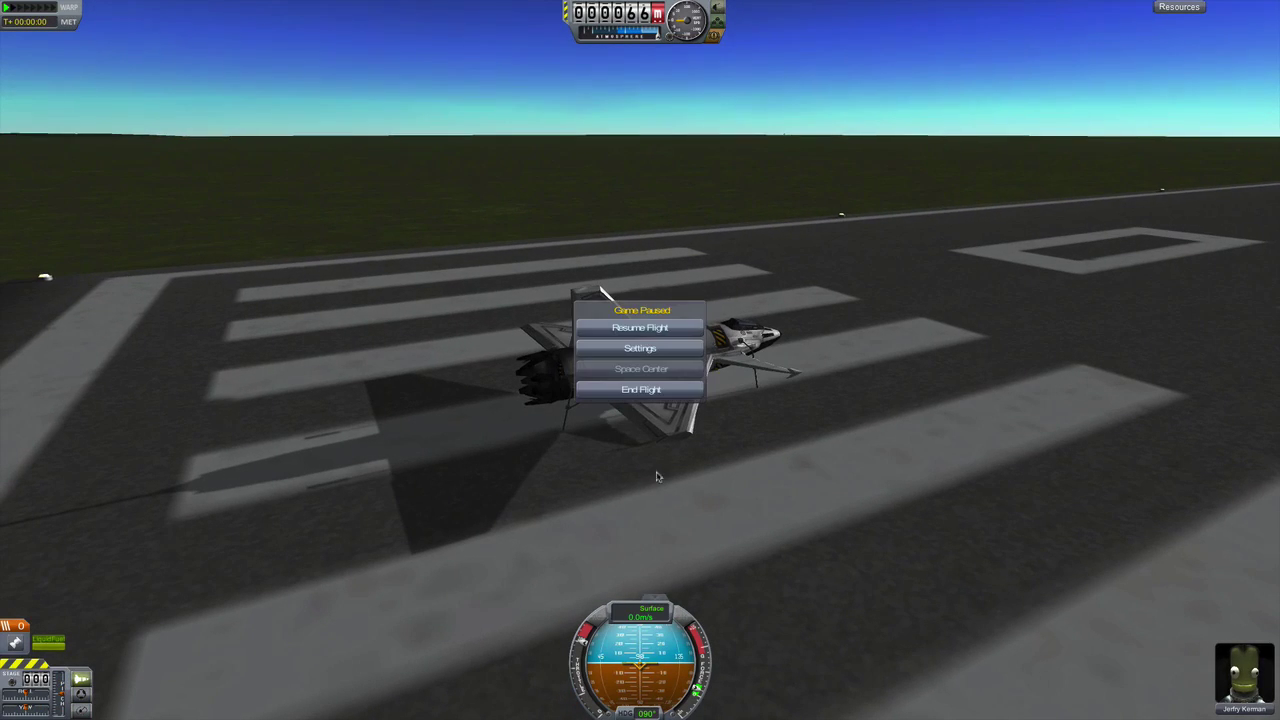
pyautogui.click(630, 394)
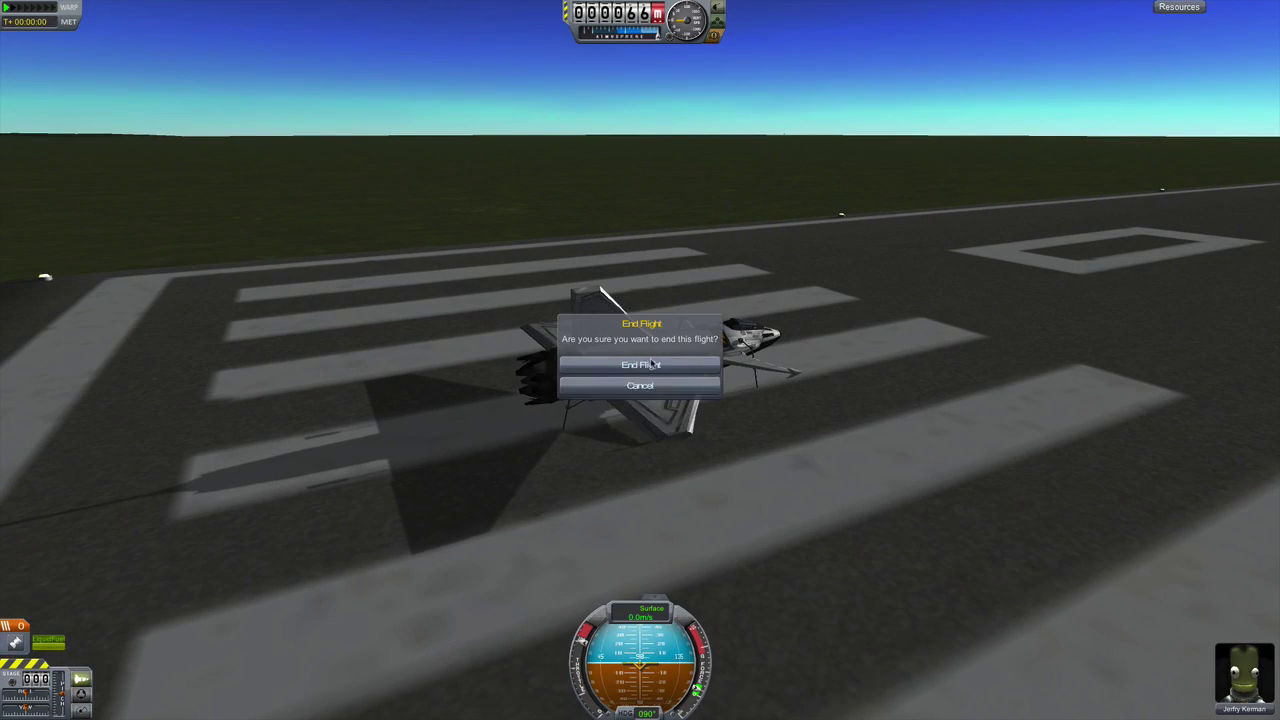
pyautogui.click(638, 386)
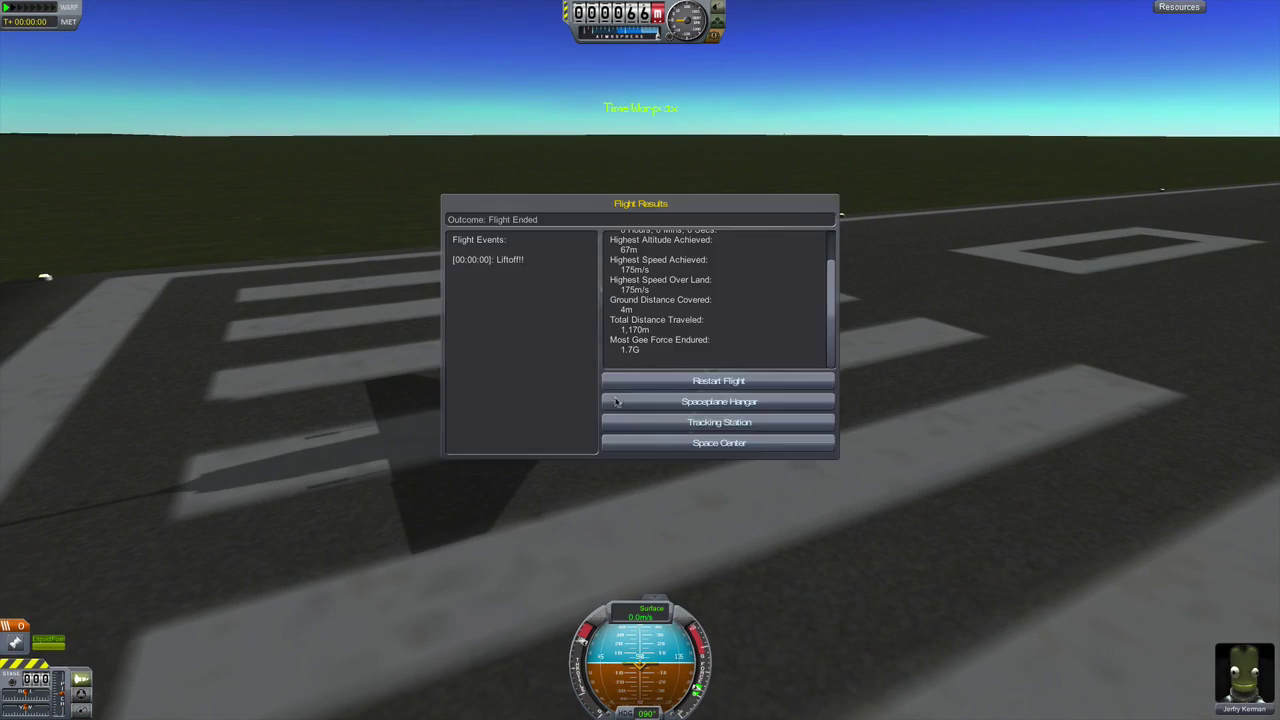
pyautogui.click(728, 402)
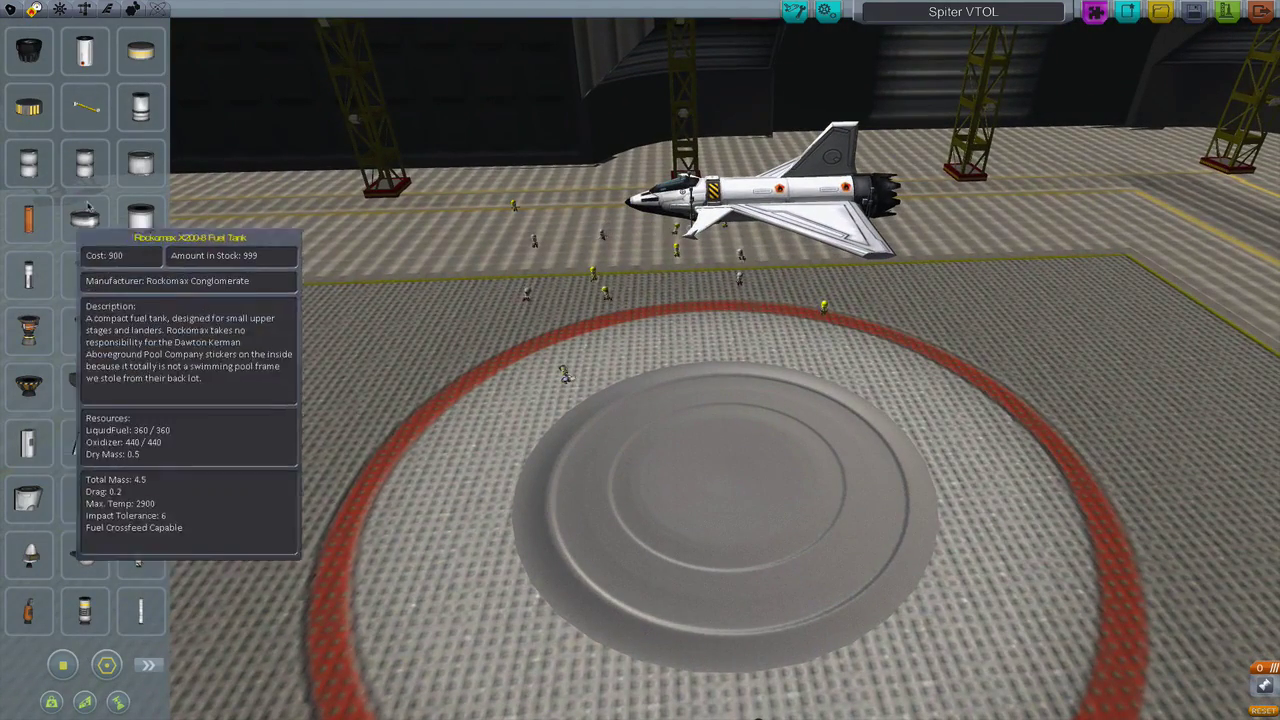
# Take the wing-and-engine assembly off and reattach it behind the cockpit, leaving a fuel tank loose
pyautogui.moveTo(520, 290)
pyautogui.mouseDown()
pyautogui.moveTo(640, 323)
pyautogui.moveTo(640, 420)
pyautogui.mouseUp()
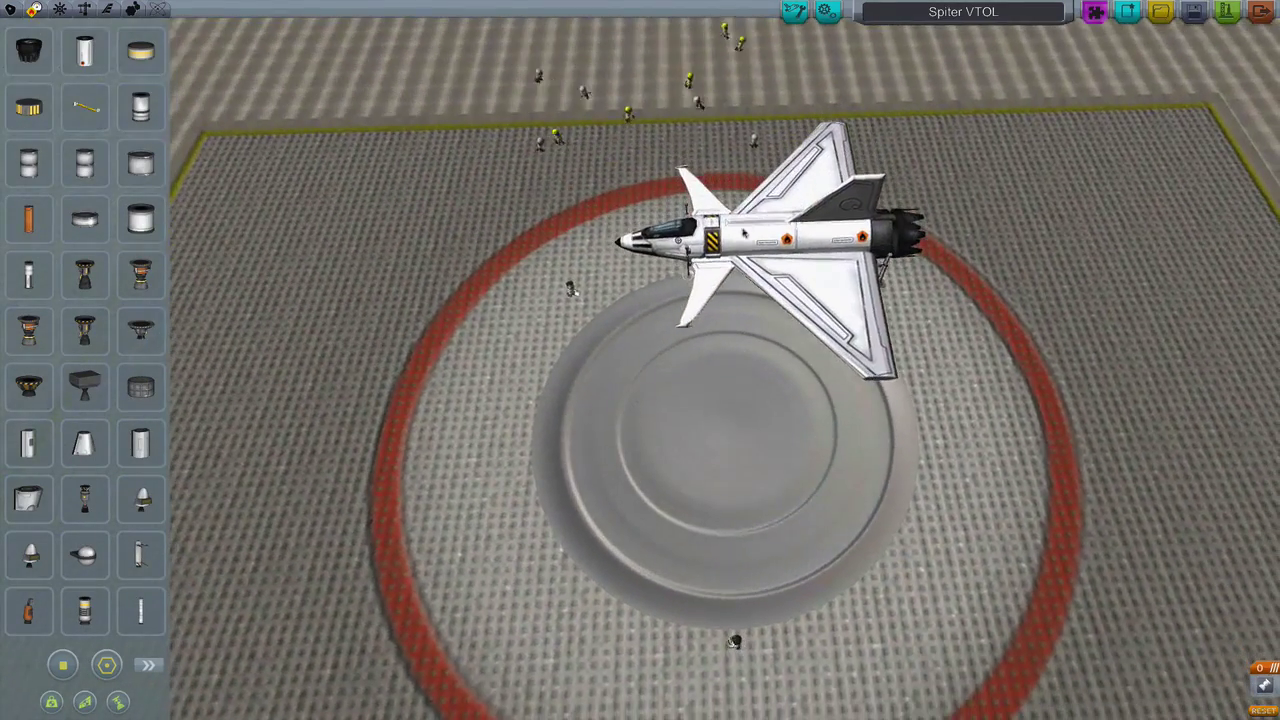
pyautogui.click(760, 240)
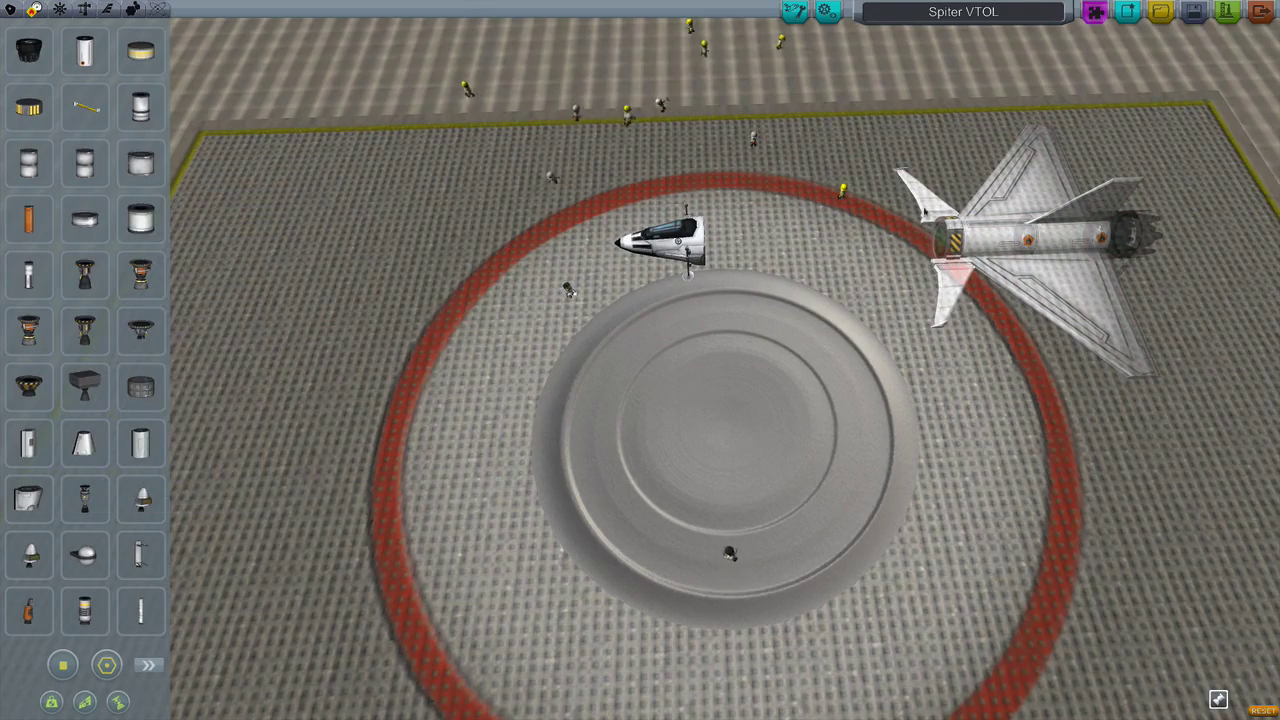
pyautogui.click(28, 50)
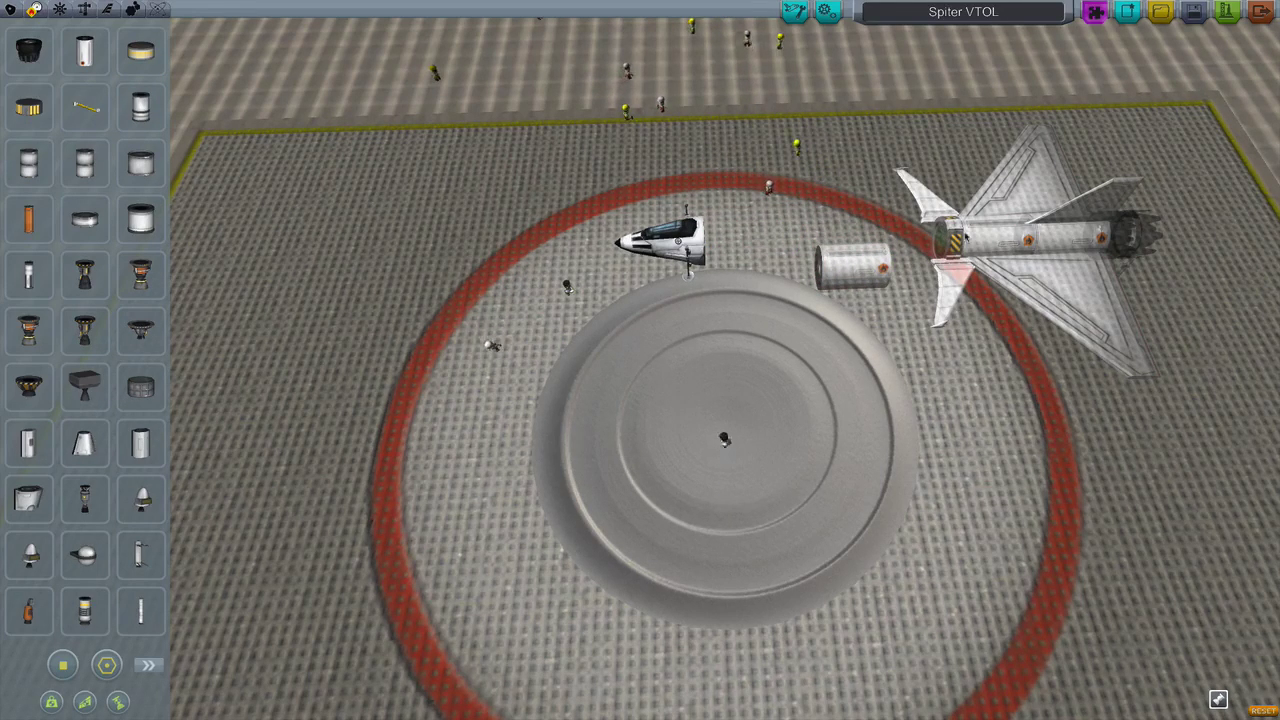
pyautogui.click(790, 245)
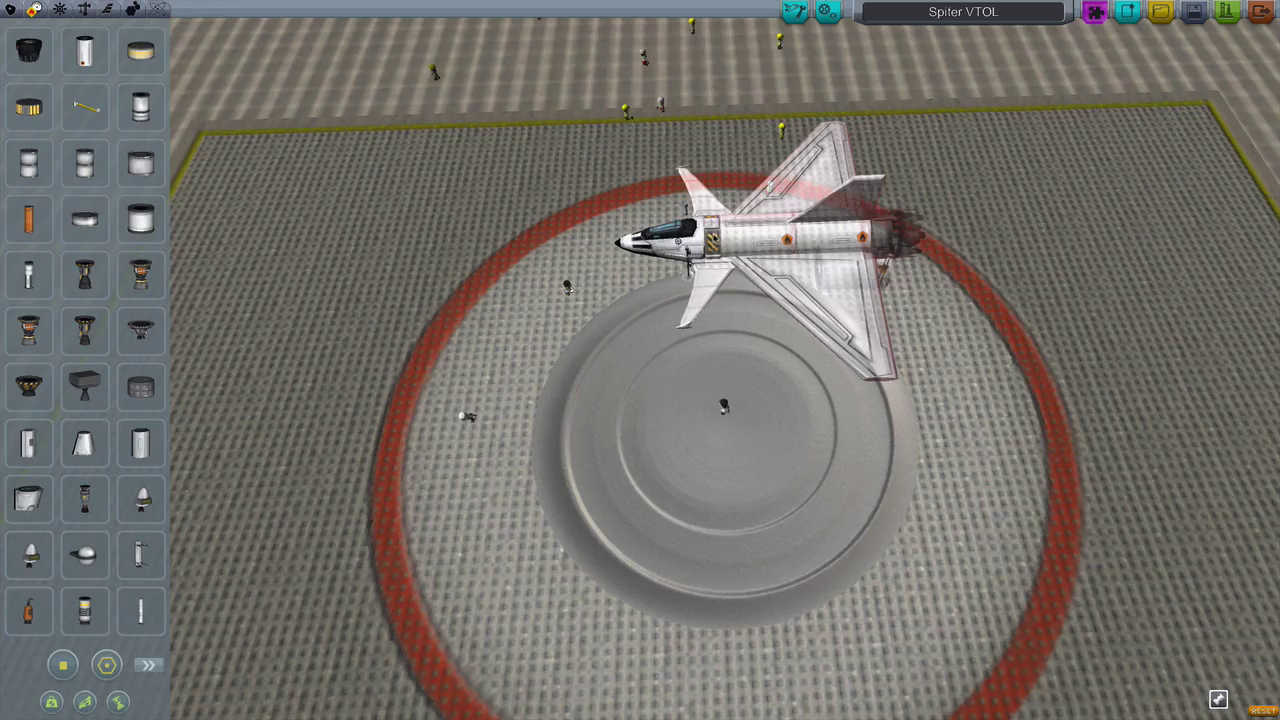
pyautogui.click(790, 245)
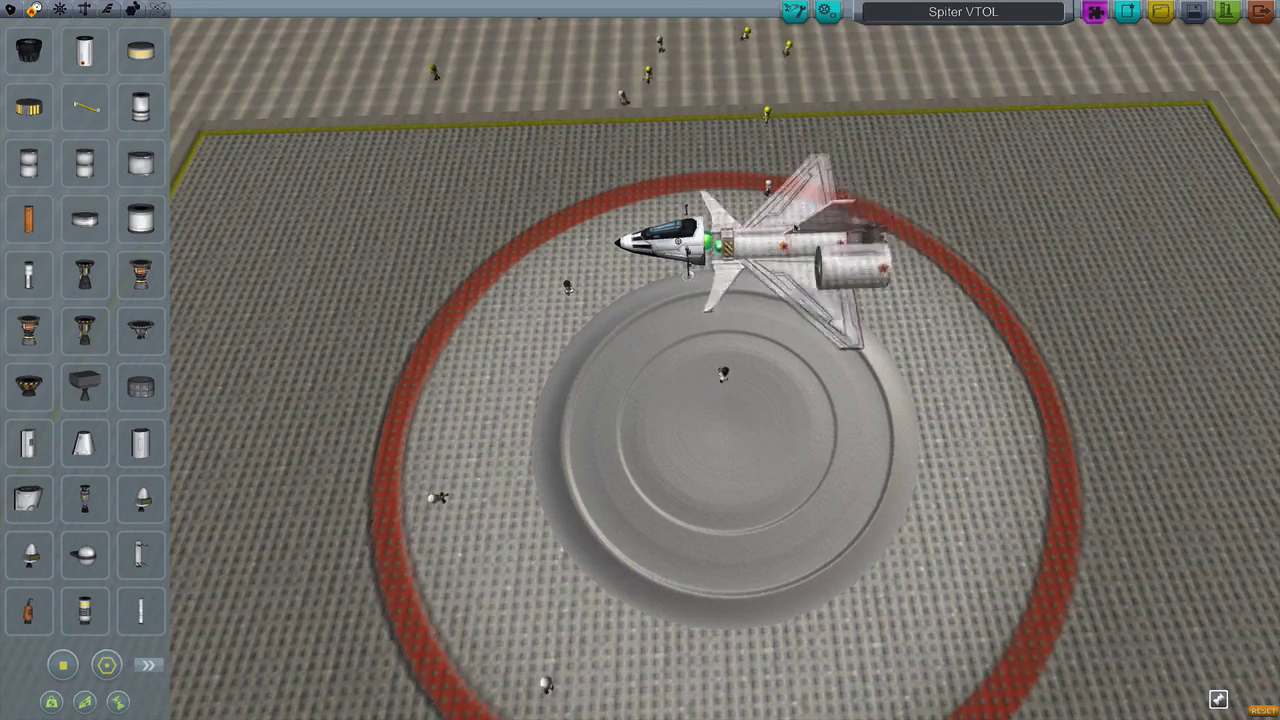
pyautogui.click(990, 210)
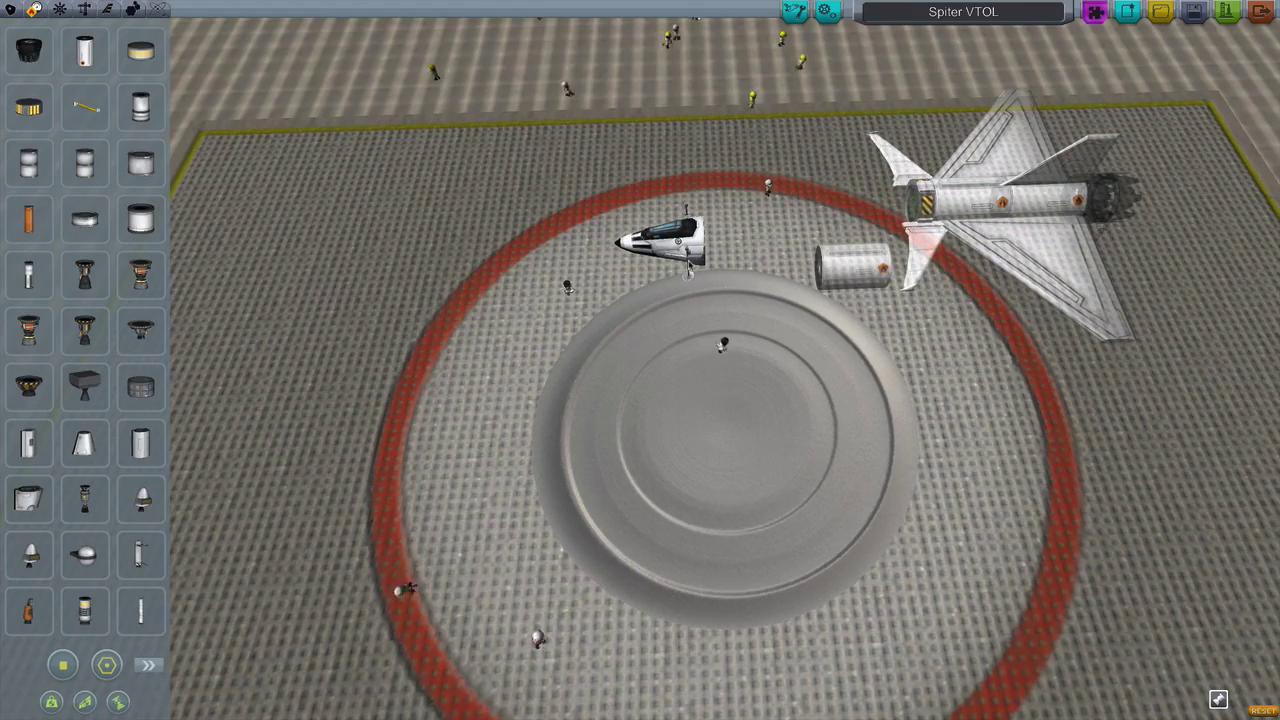
pyautogui.click(960, 210)
pyautogui.click(745, 245)
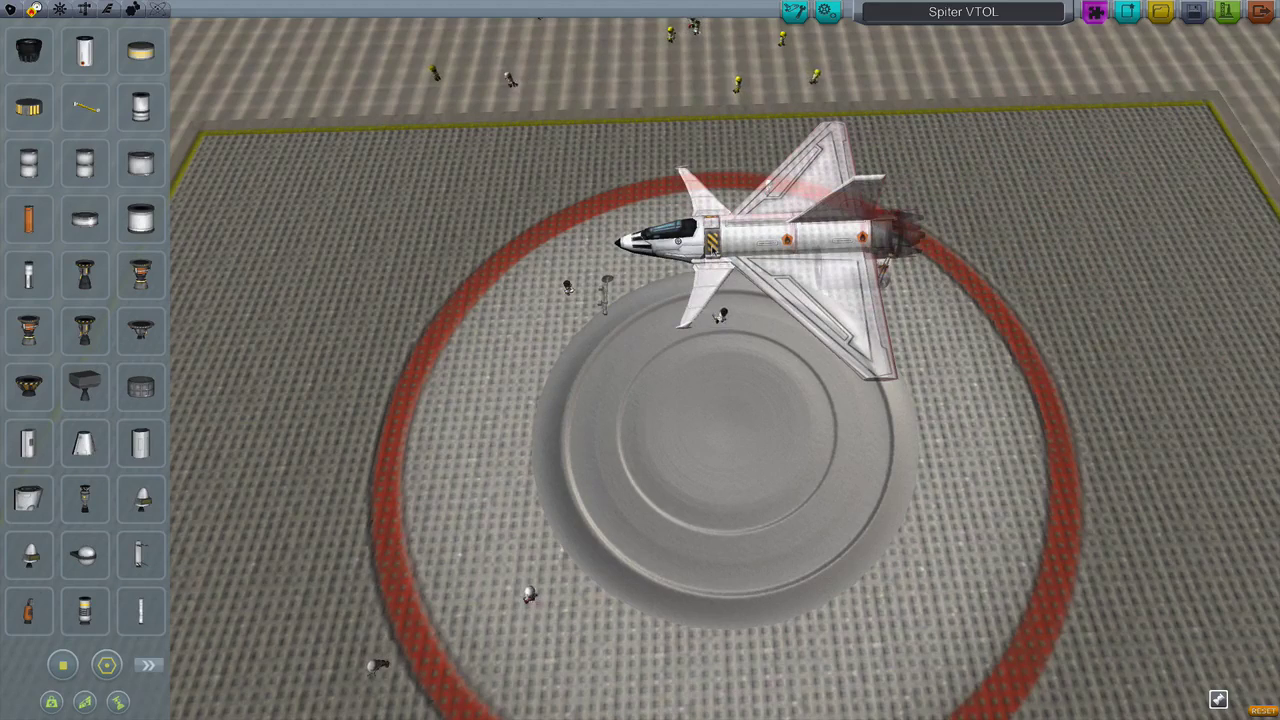
pyautogui.click(790, 240)
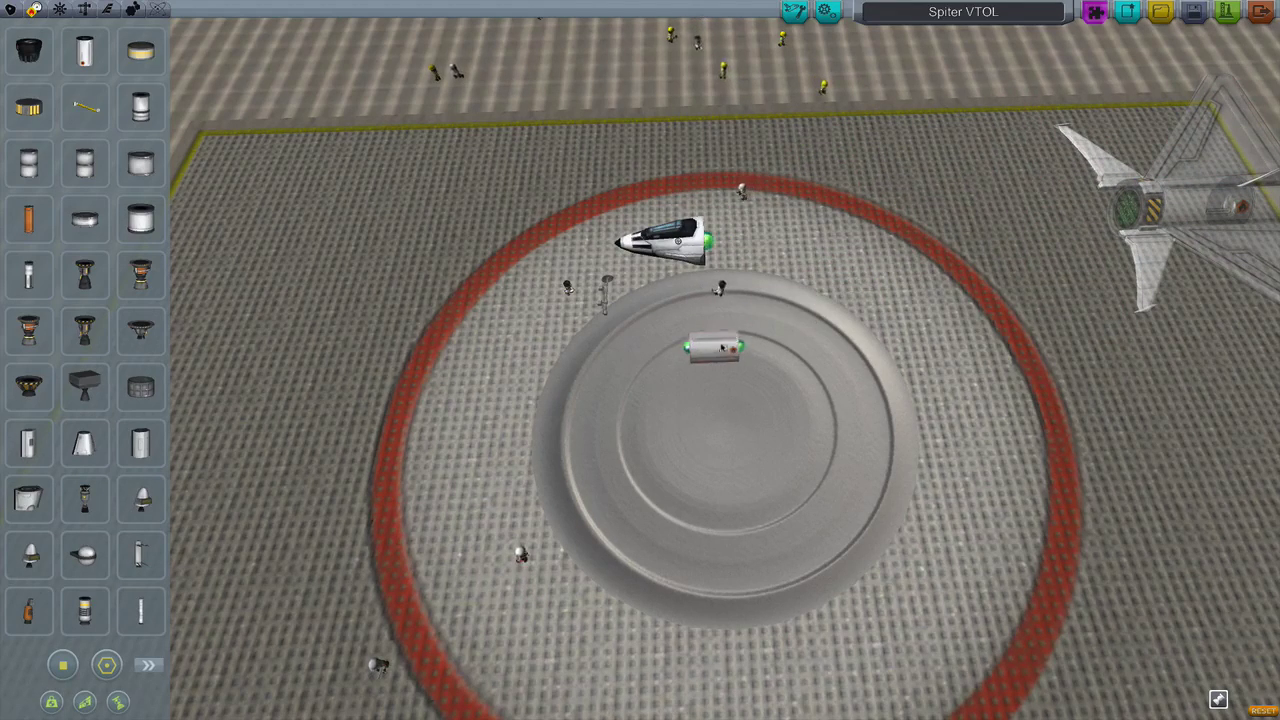
pyautogui.click(716, 248)
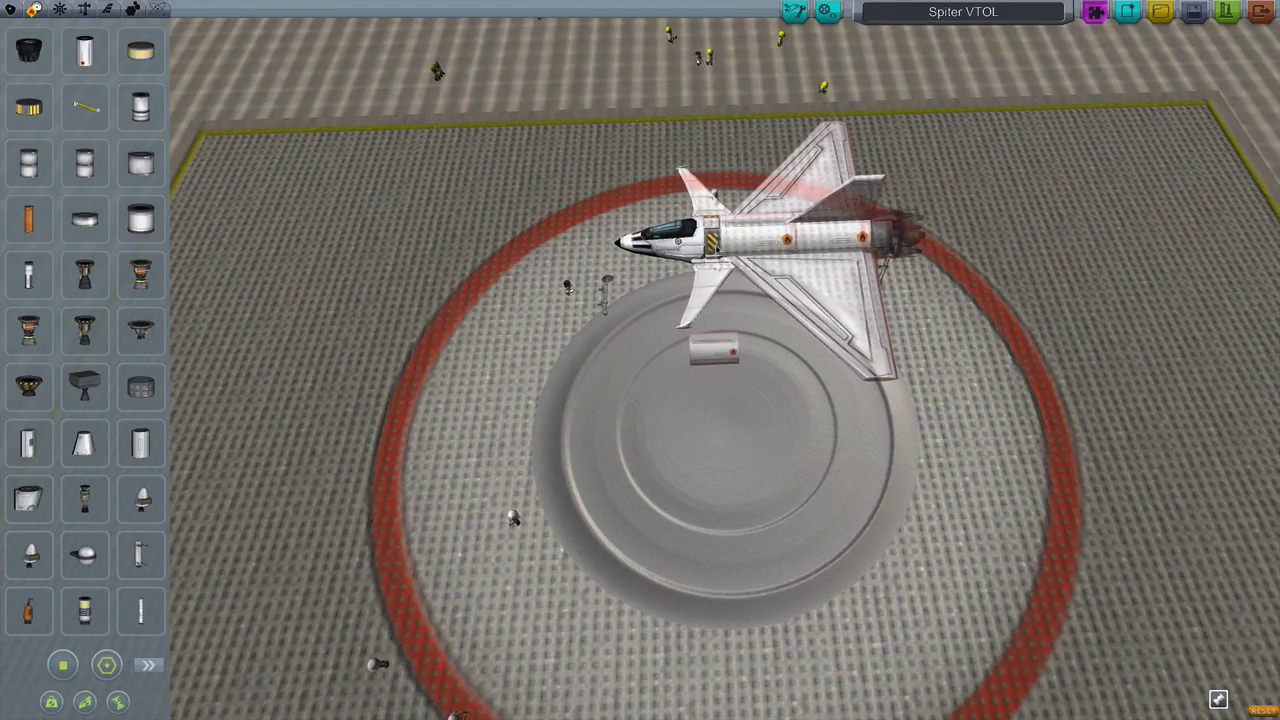
pyautogui.scroll(-3, 713, 350)
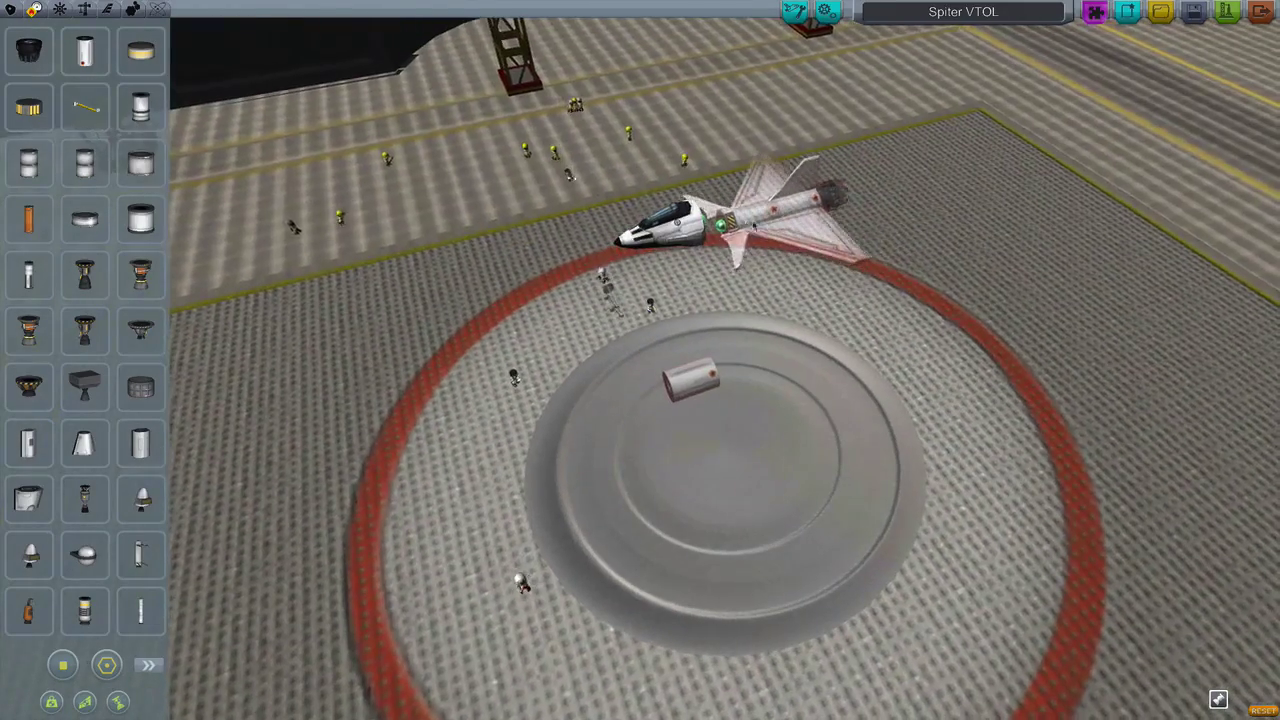
pyautogui.scroll(3, 686, 371)
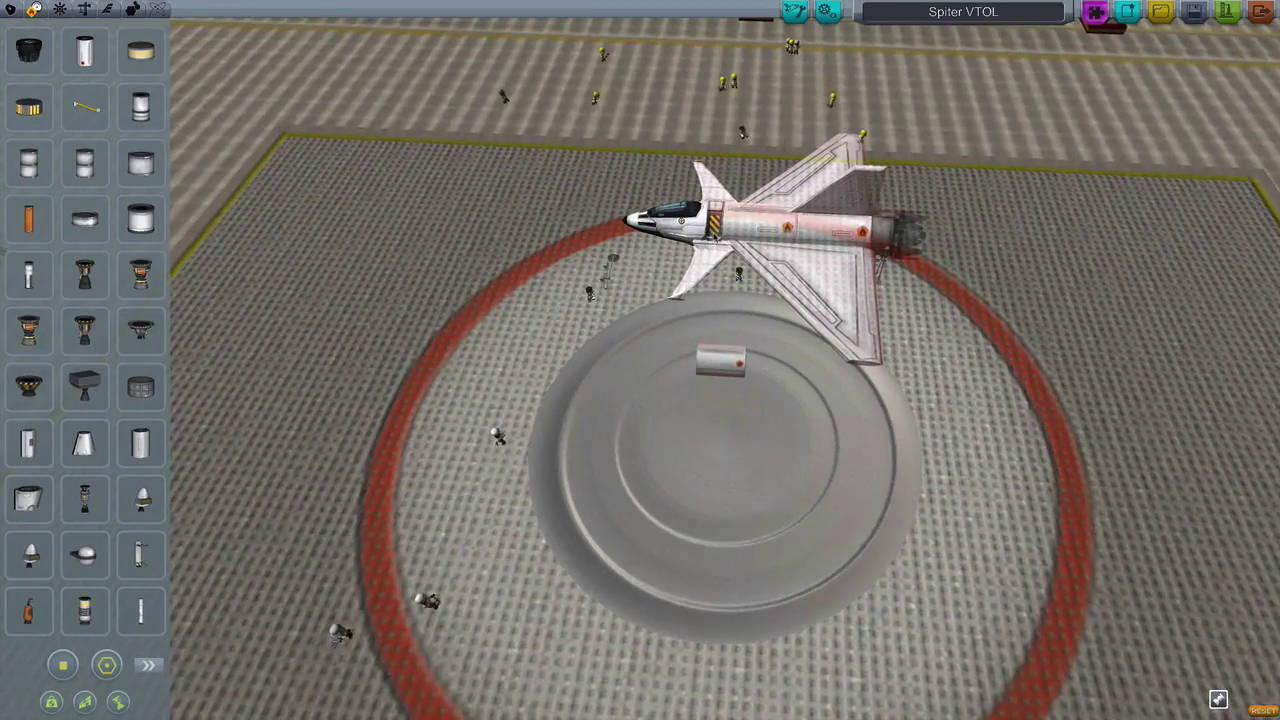
# Try a small fuel tank behind the cockpit, then undo back to the full aircraft
pyautogui.click(780, 230)
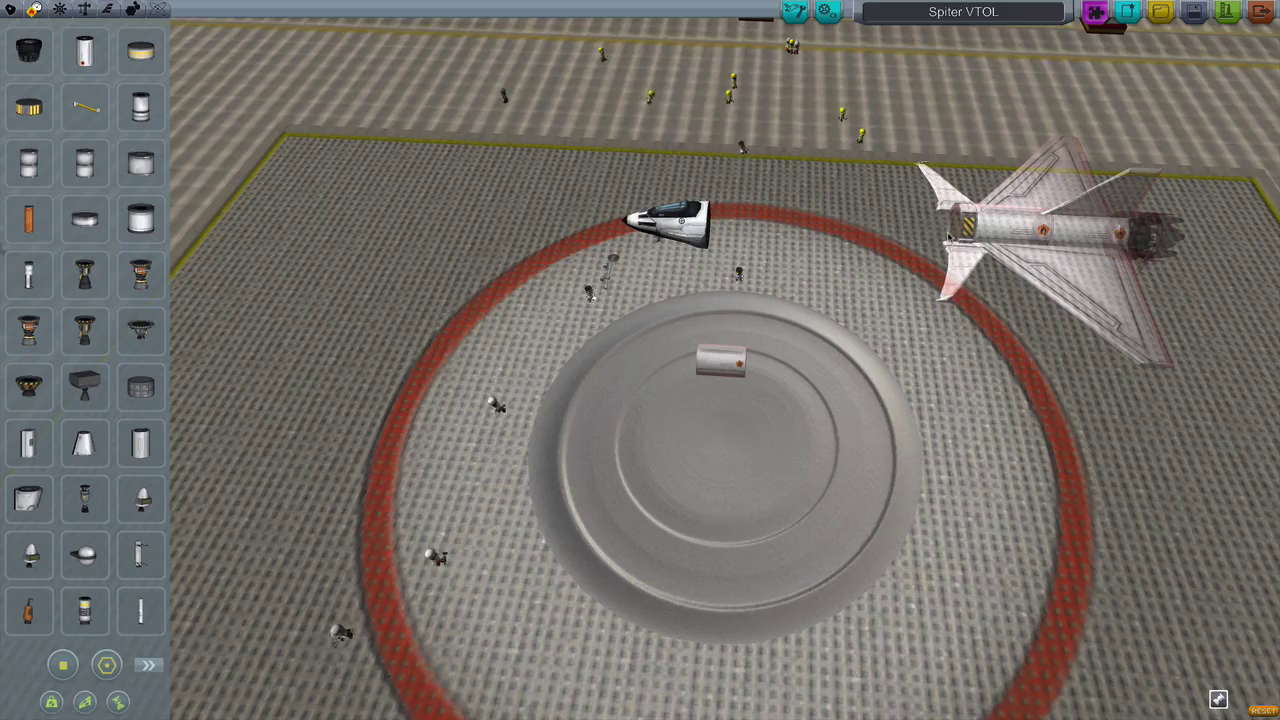
pyautogui.click(790, 240)
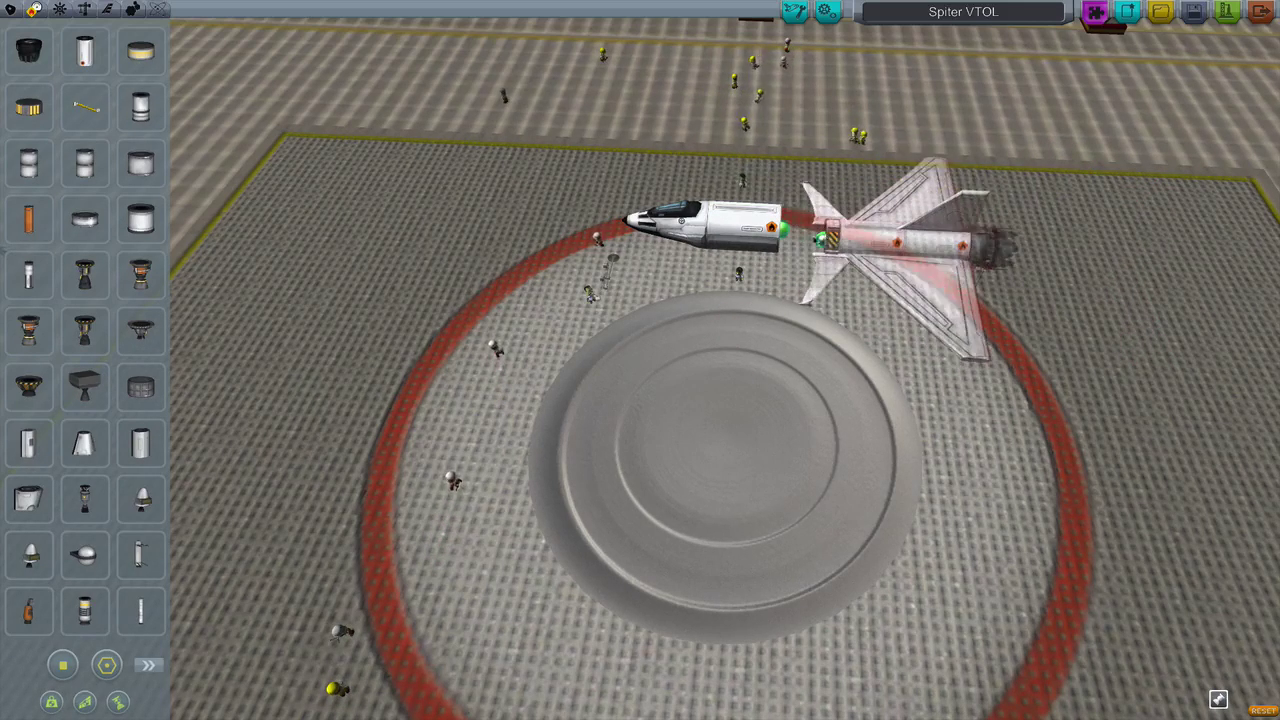
pyautogui.click(85, 330)
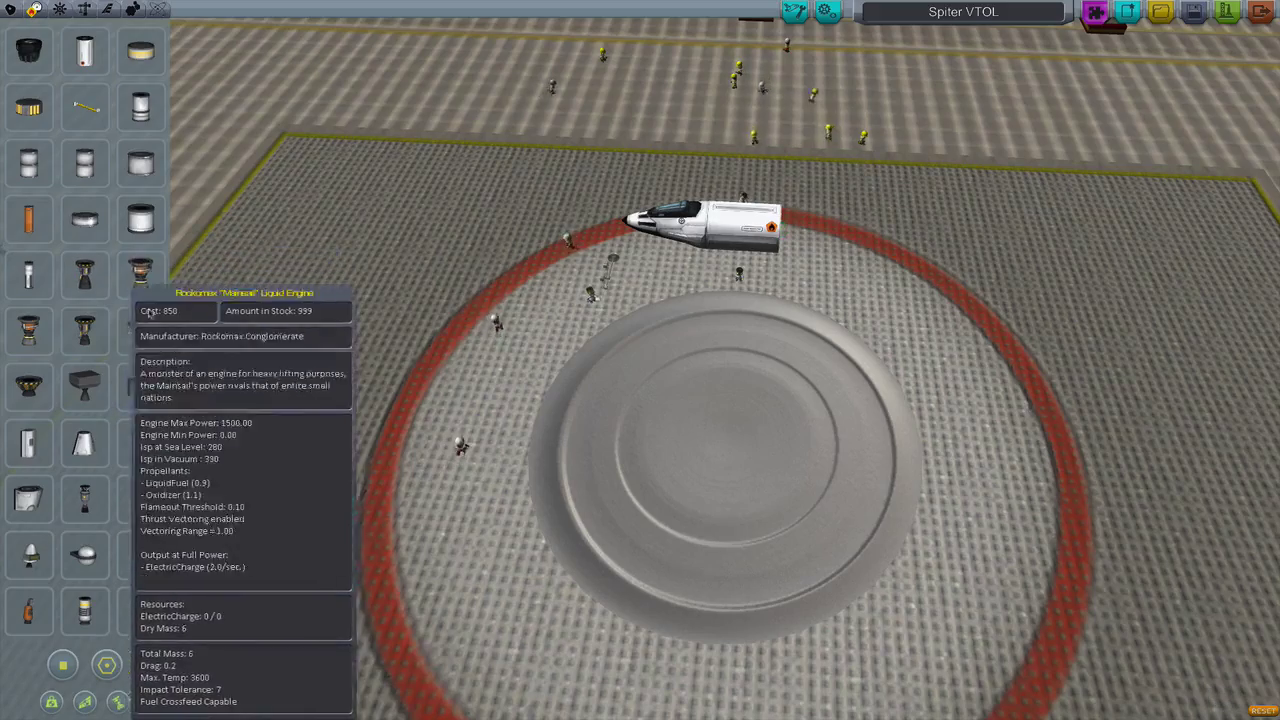
pyautogui.hotkey('ctrl', 'z')
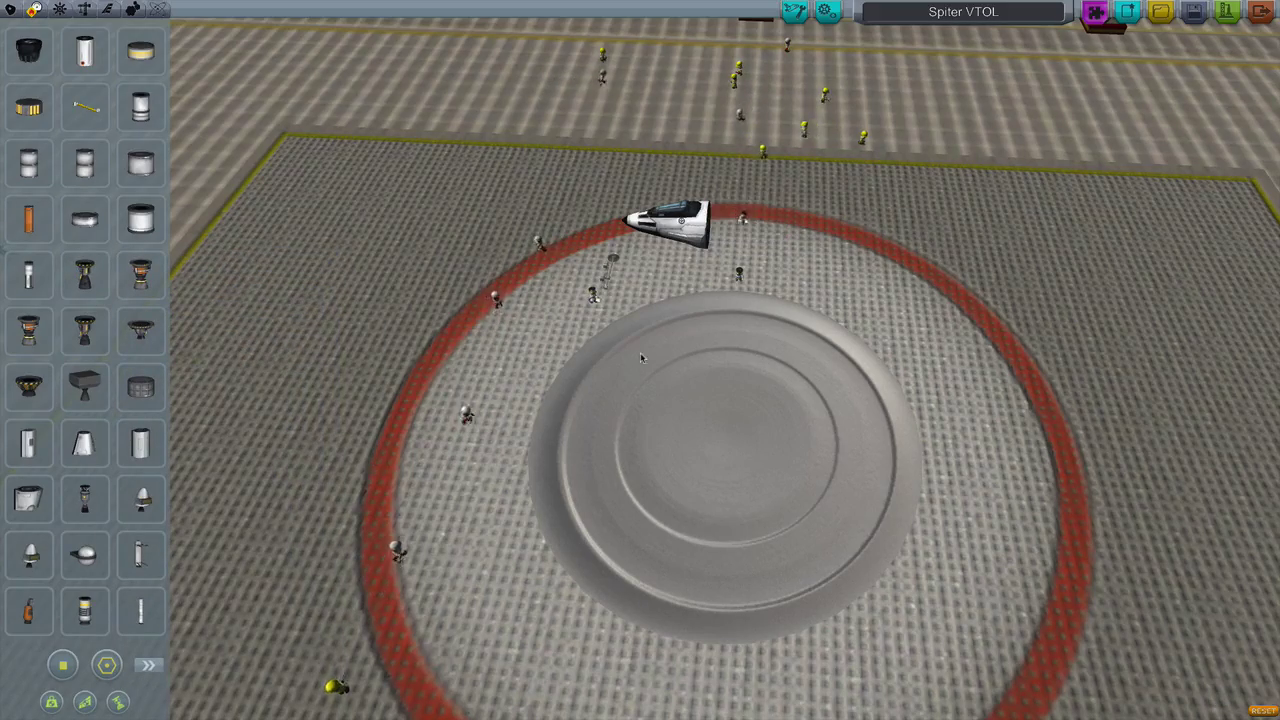
pyautogui.hotkey('ctrl', 'z')
# Insert an FL-T400 tank behind the cockpit, reattach the rear section and reposition a wing
pyautogui.moveTo(648, 363); pyautogui.dragTo(743, 245)
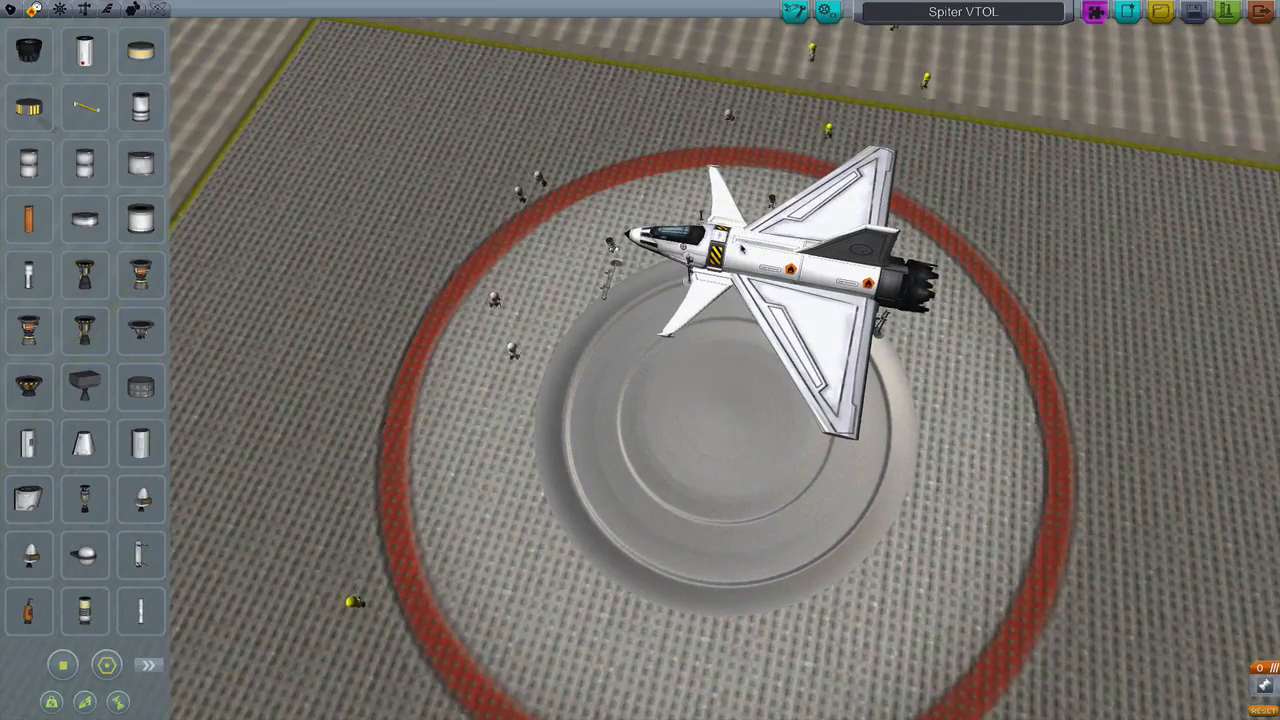
pyautogui.click(709, 292)
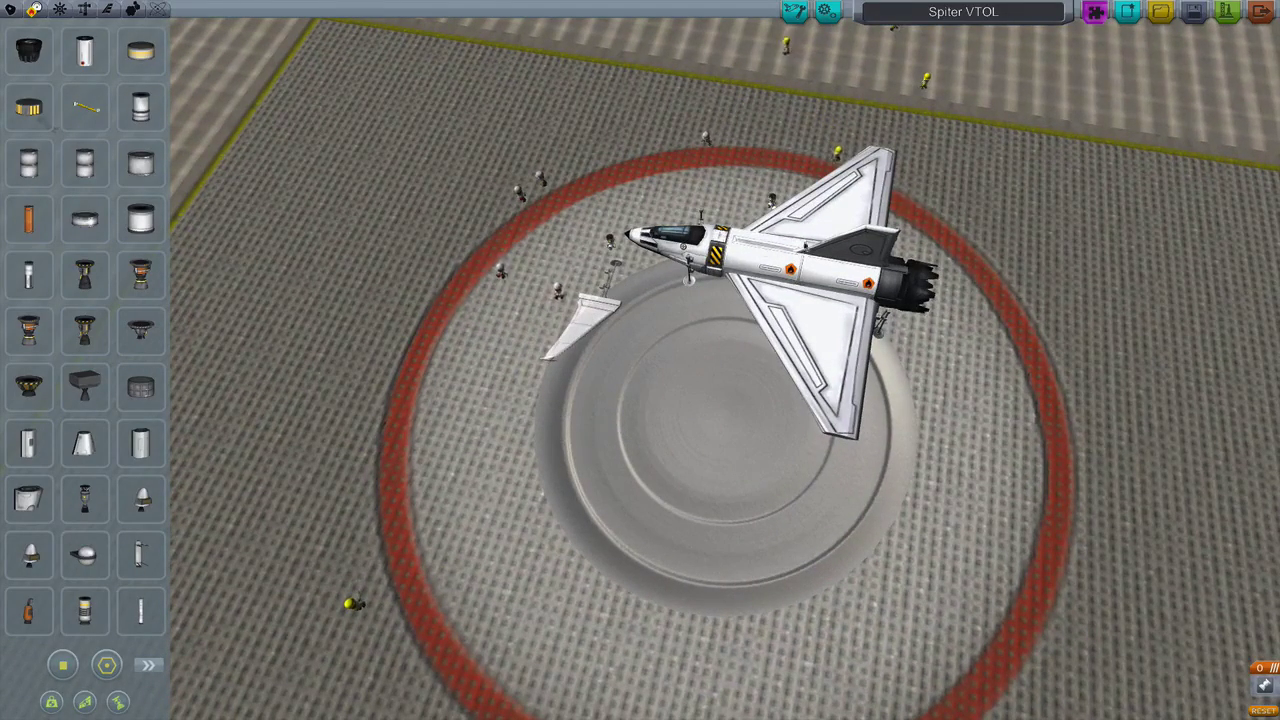
pyautogui.click(762, 258)
pyautogui.moveTo(140, 105)
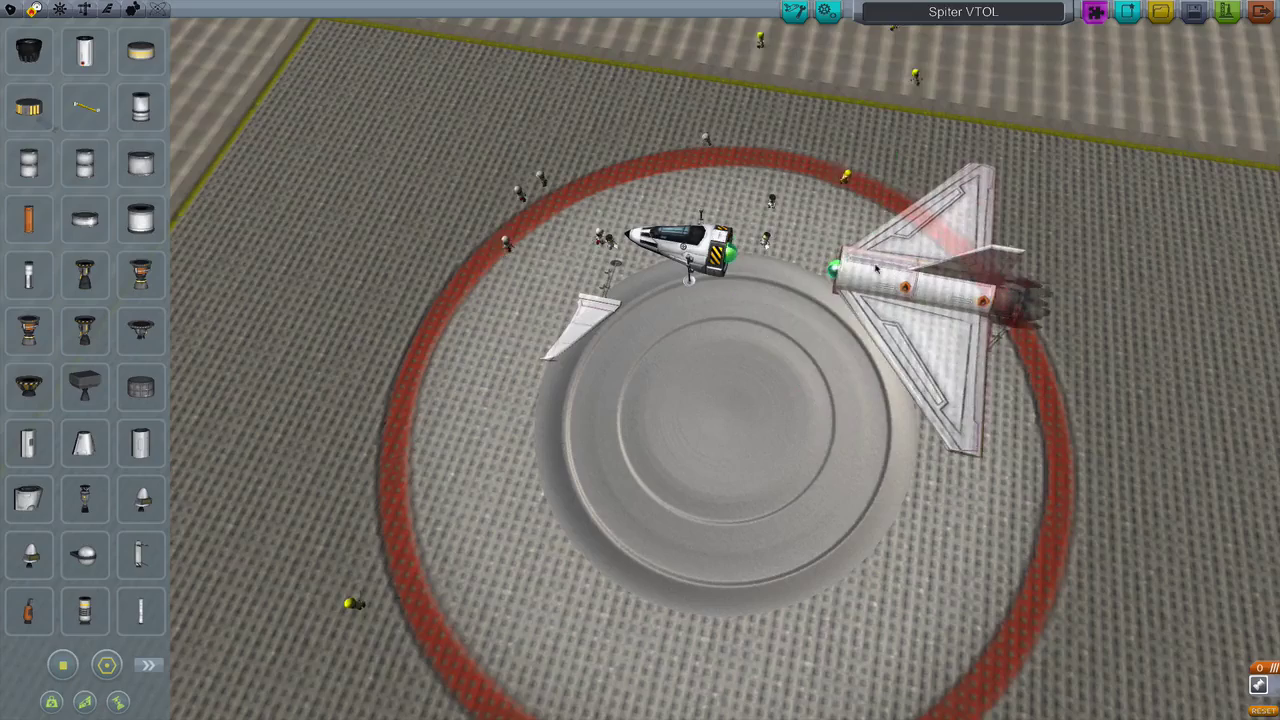
pyautogui.click(85, 50)
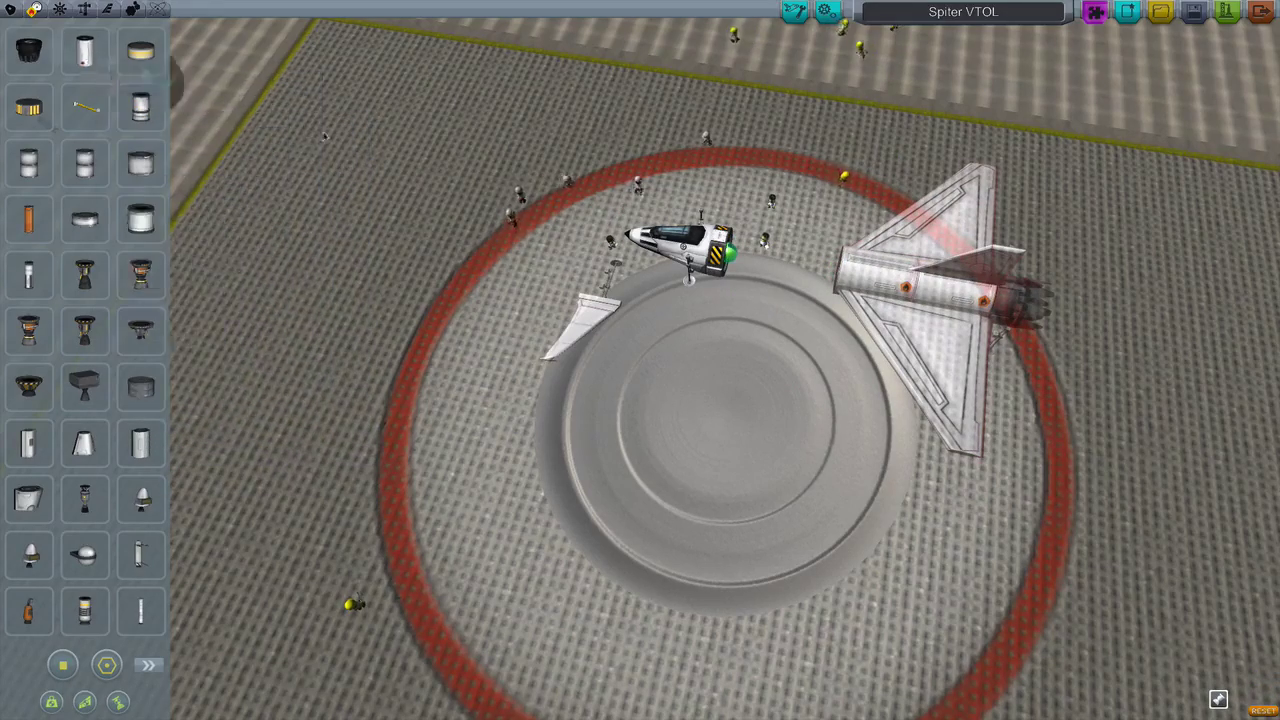
pyautogui.click(862, 268)
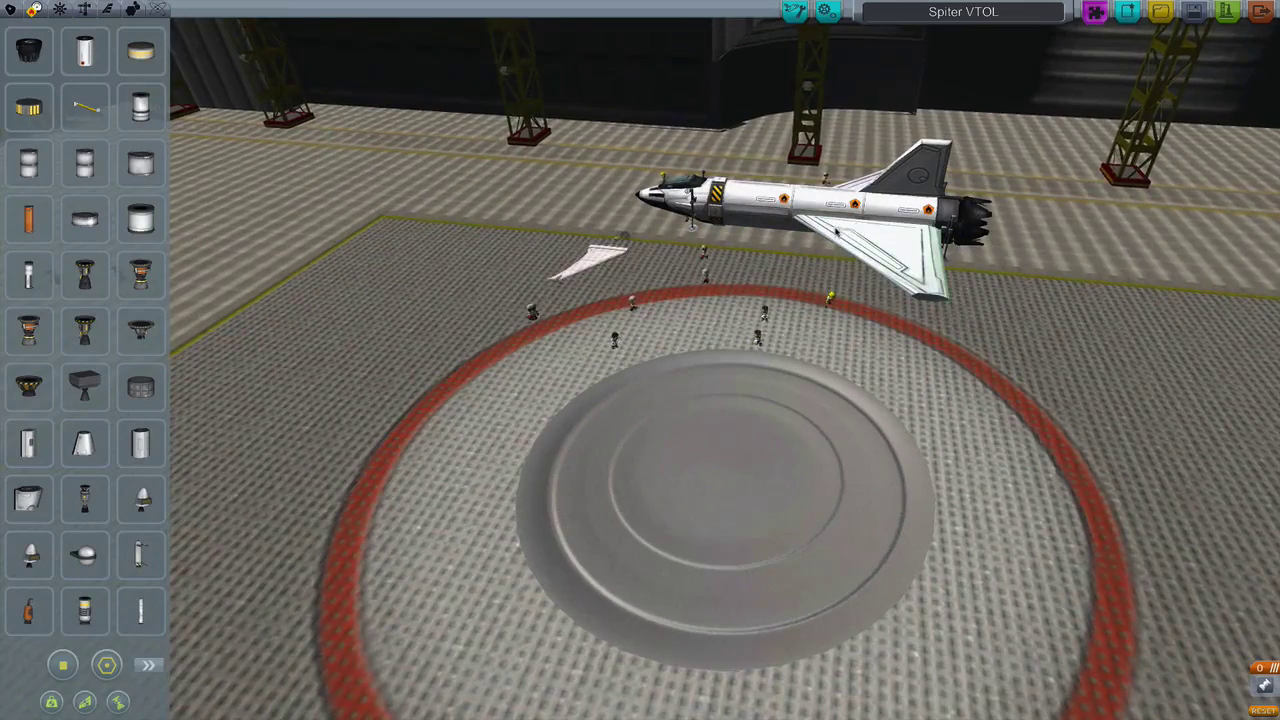
pyautogui.click(836, 226)
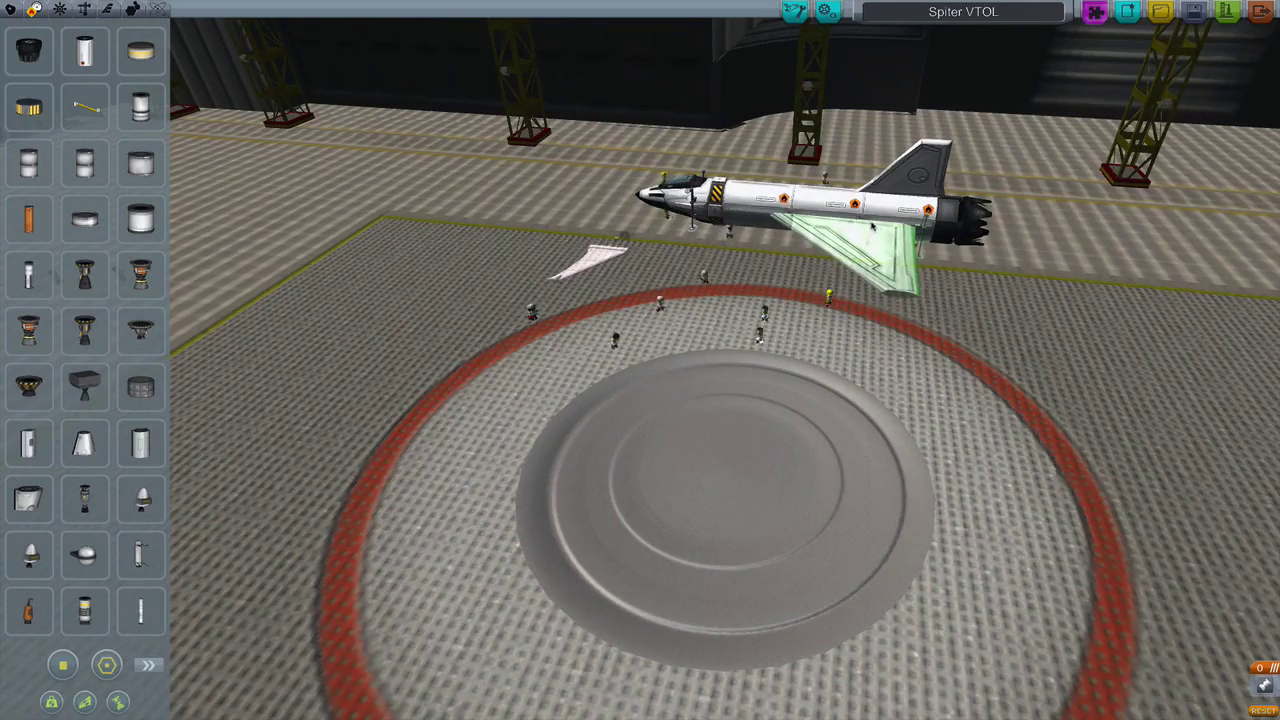
pyautogui.click(879, 228)
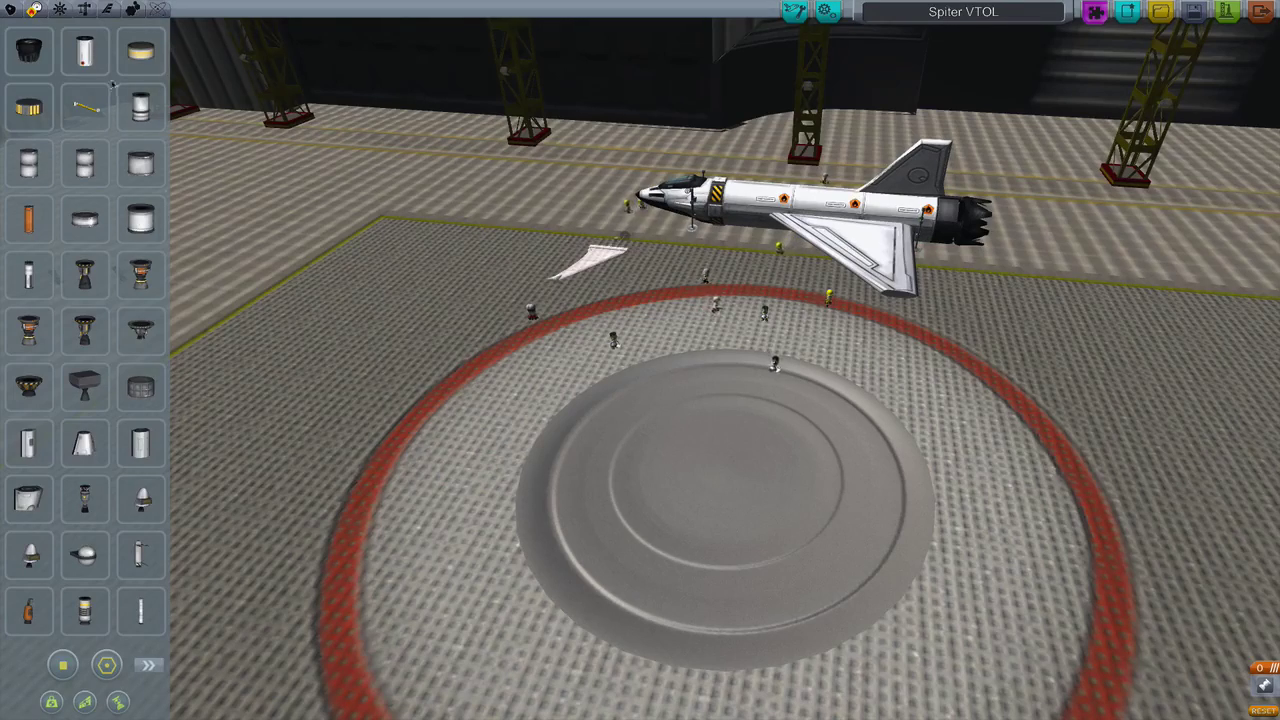
# Browse the Structural and Utility part categories and toggle angle snapping
pyautogui.click(85, 10)
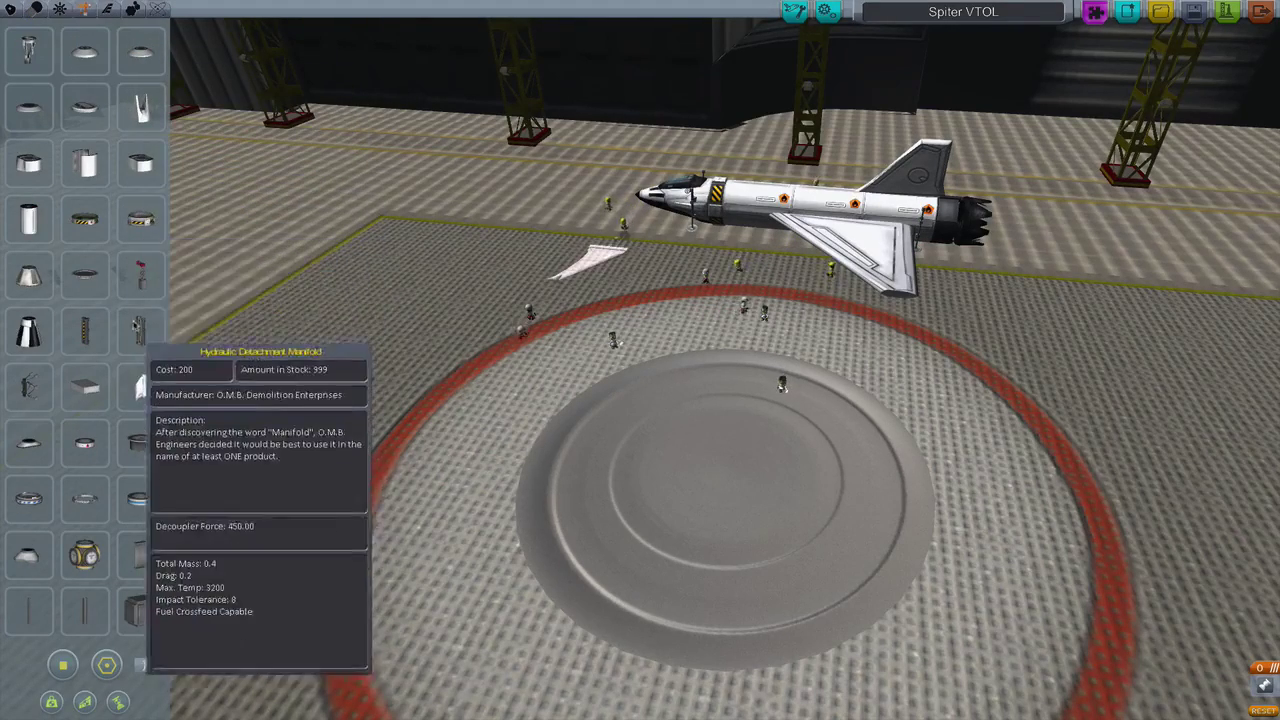
pyautogui.click(133, 10)
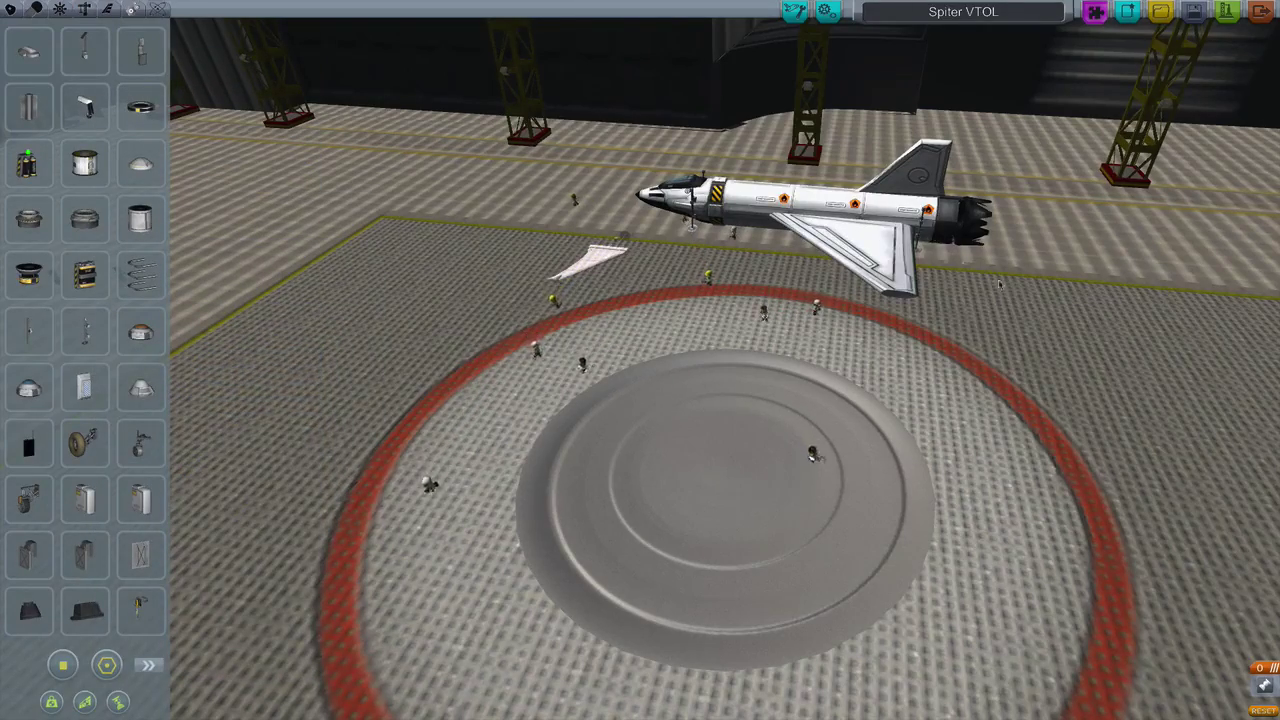
pyautogui.moveTo(999, 284); pyautogui.dragTo(927, 316)
pyautogui.press('c')
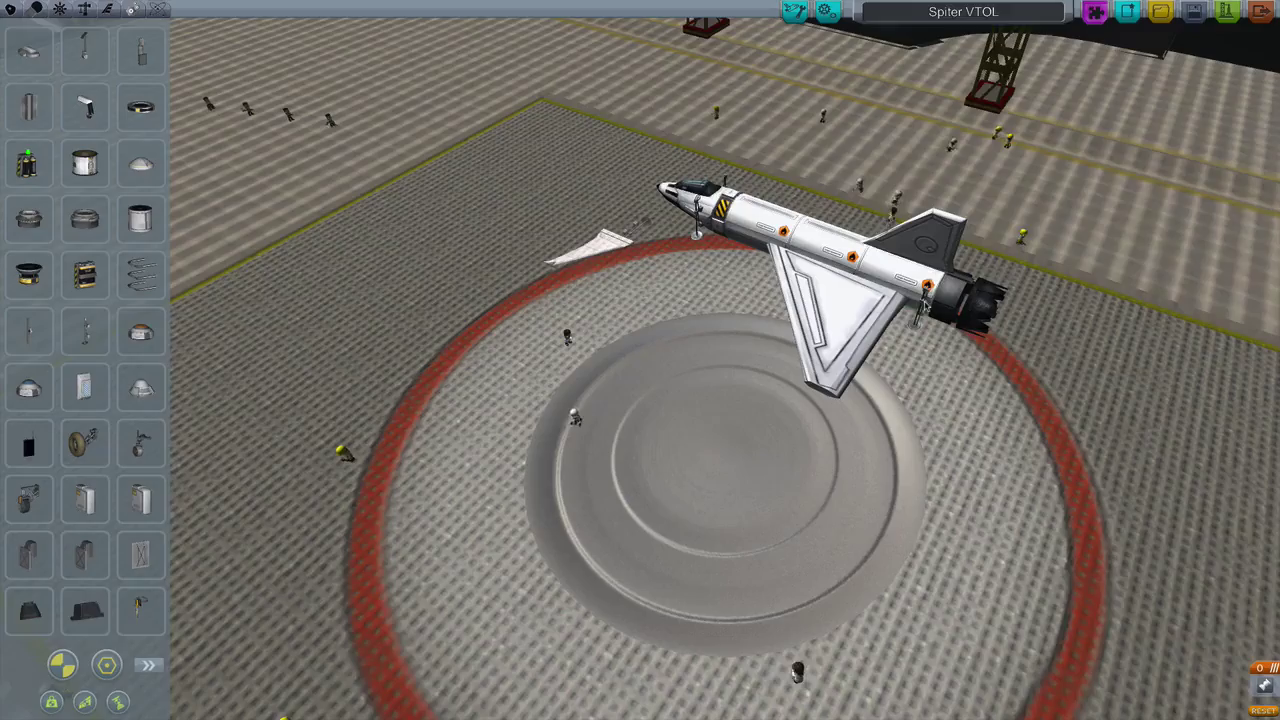
pyautogui.moveTo(755, 280); pyautogui.dragTo(821, 257)
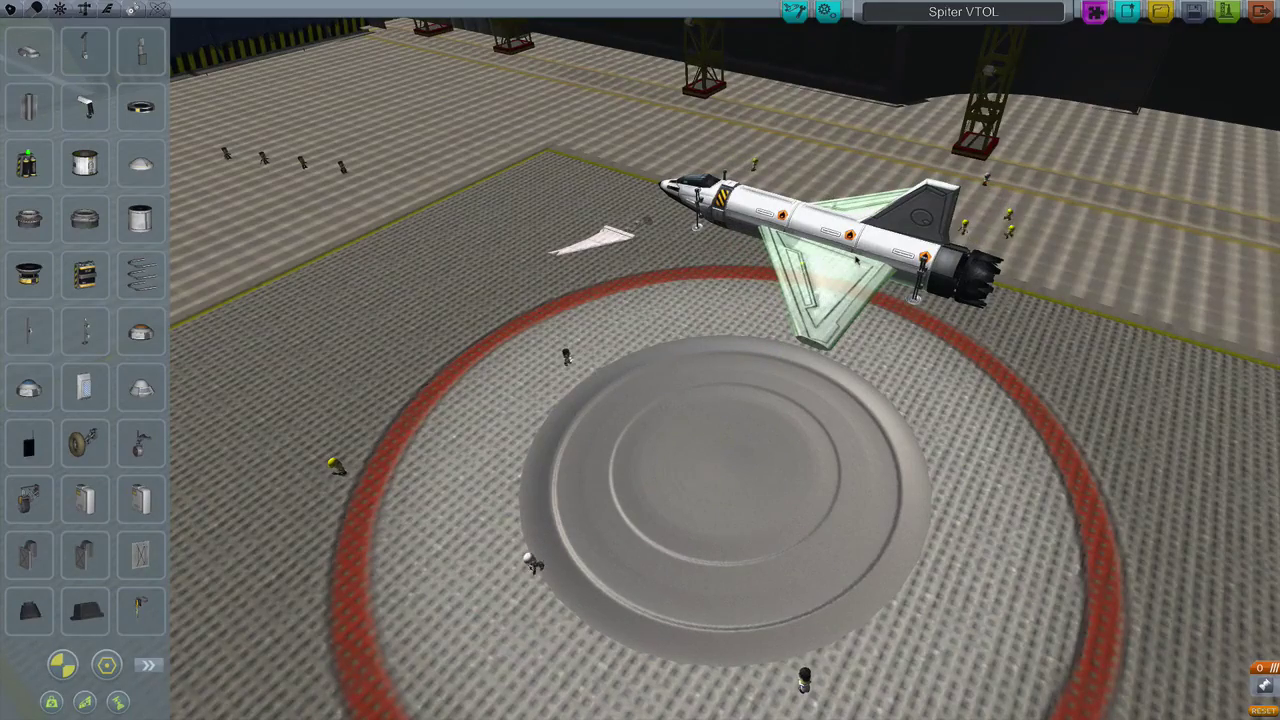
# From a top-down view, pull the delta wing off the fuselage and hold it over the pad
pyautogui.moveTo(648, 220); pyautogui.dragTo(745, 270)
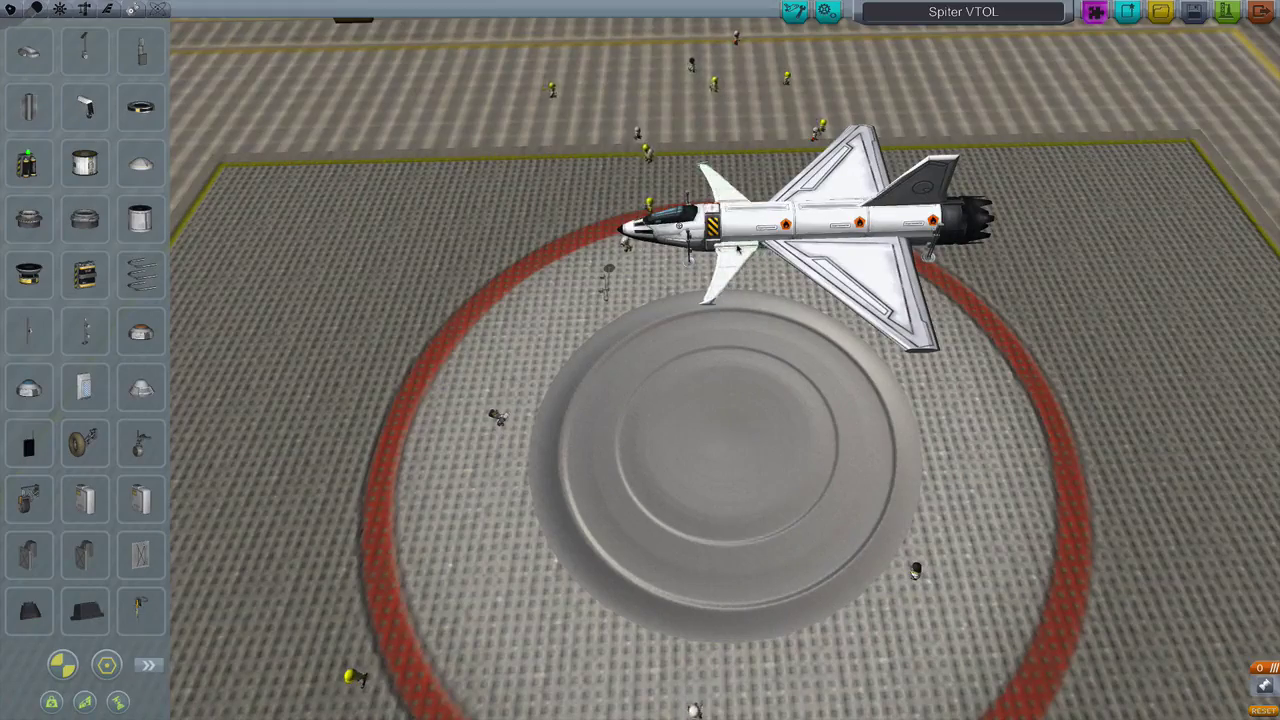
pyautogui.moveTo(738, 249); pyautogui.dragTo(632, 272)
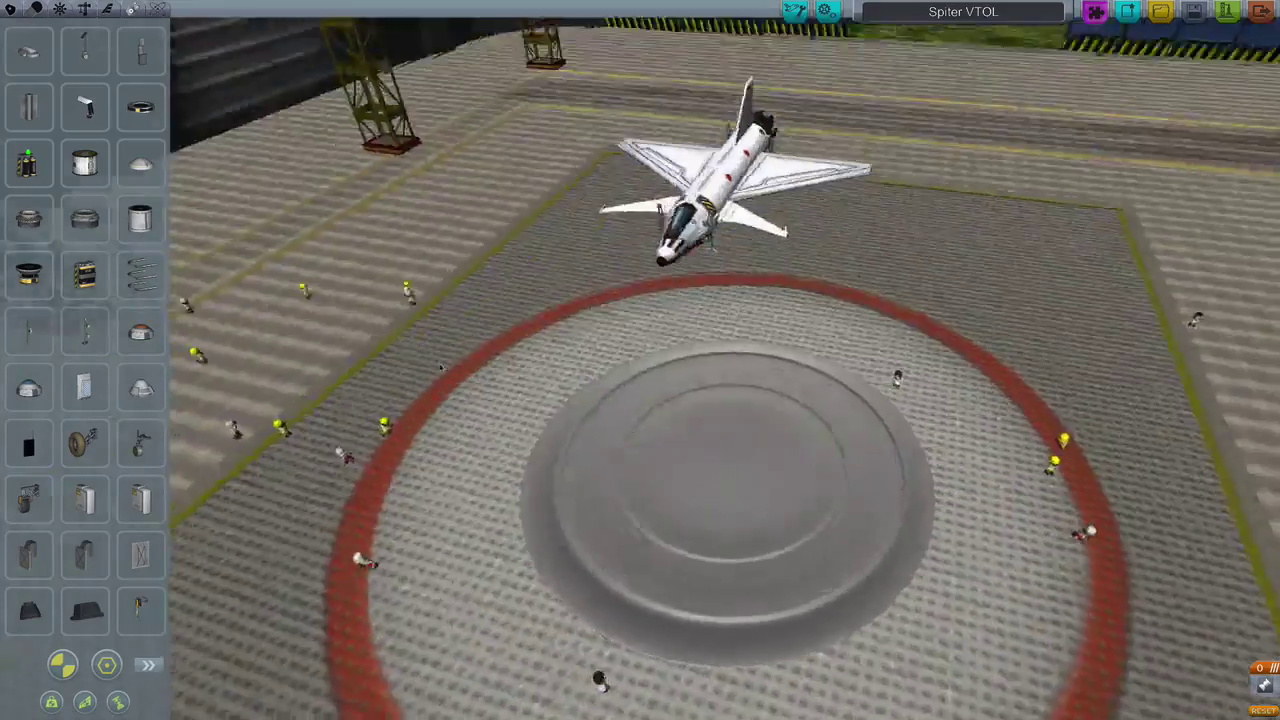
pyautogui.moveTo(300, 350); pyautogui.dragTo(380, 440)
pyautogui.moveTo(700, 400); pyautogui.dragTo(700, 340)
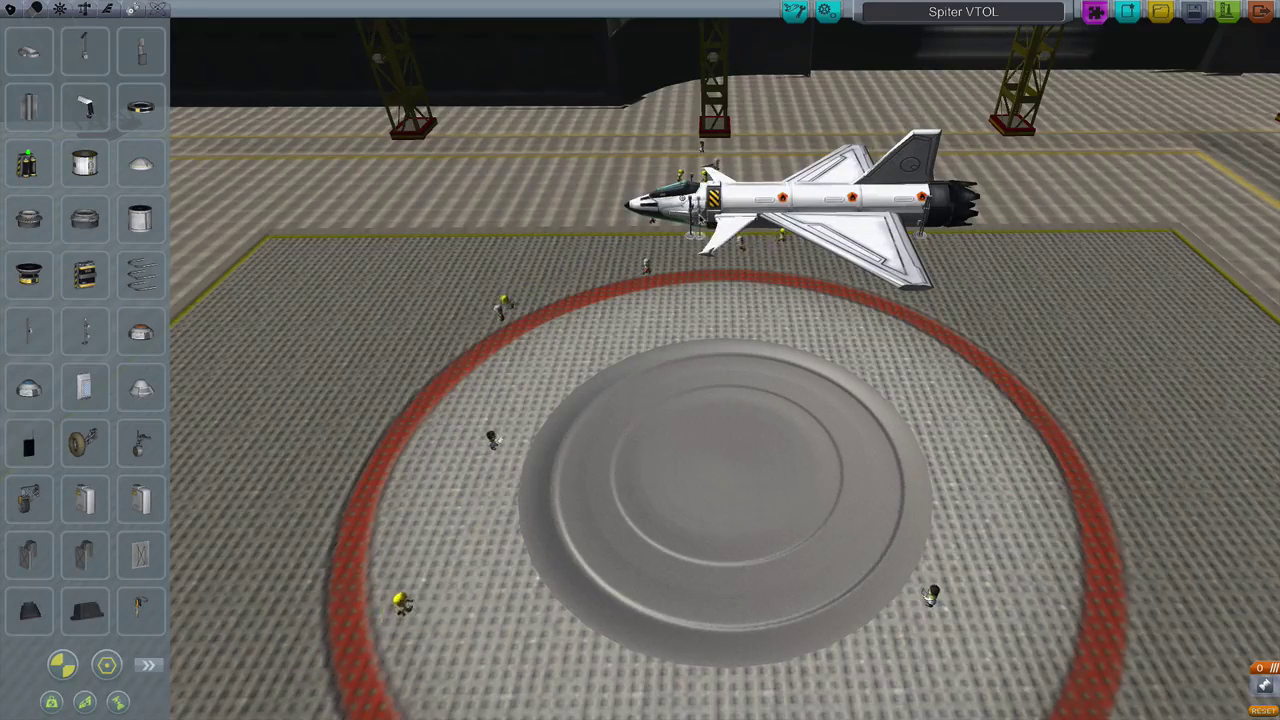
pyautogui.moveTo(700, 360)
pyautogui.mouseDown()
pyautogui.moveTo(700, 430)
pyautogui.moveTo(700, 330)
pyautogui.mouseUp()
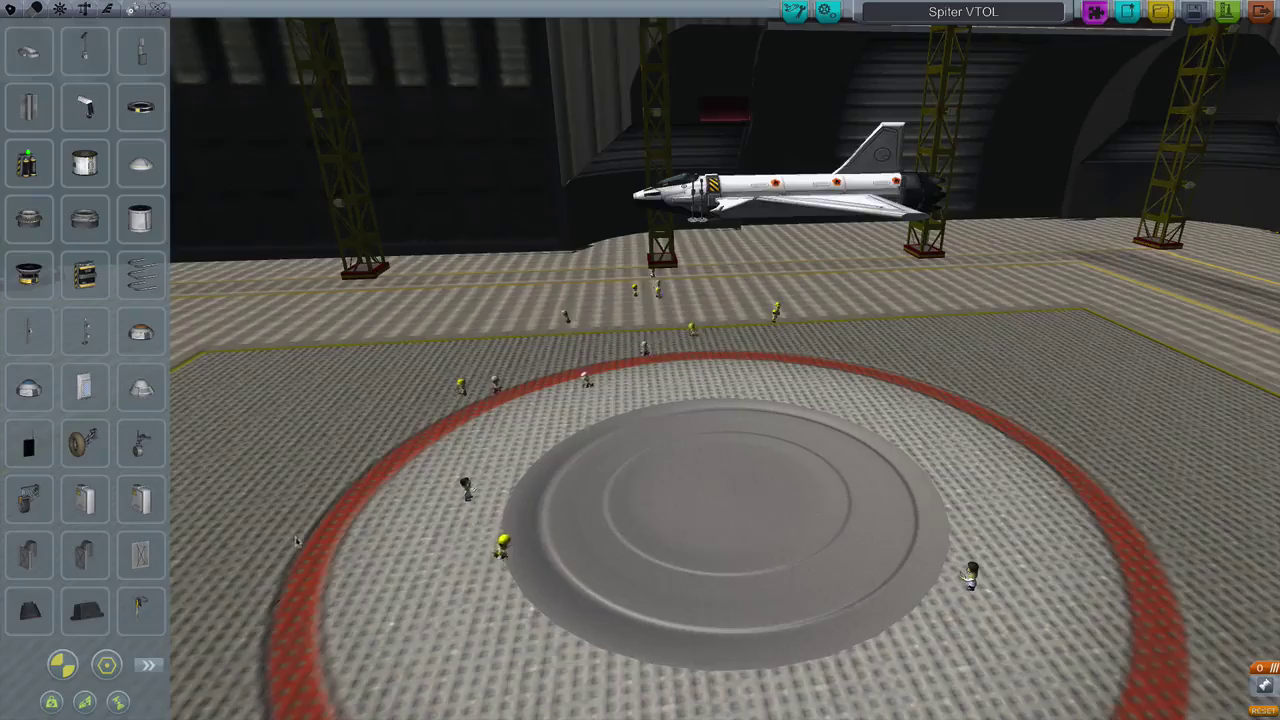
pyautogui.moveTo(296, 541); pyautogui.dragTo(279, 590)
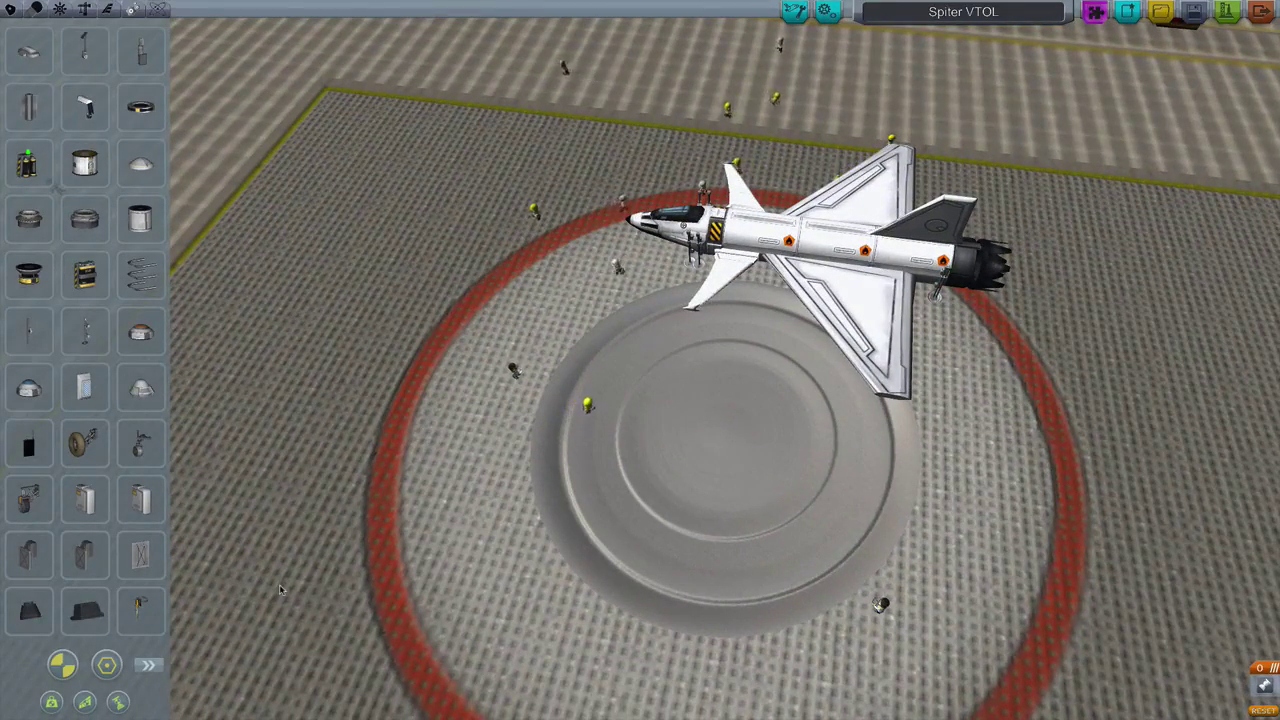
pyautogui.moveTo(279, 590); pyautogui.dragTo(172, 432)
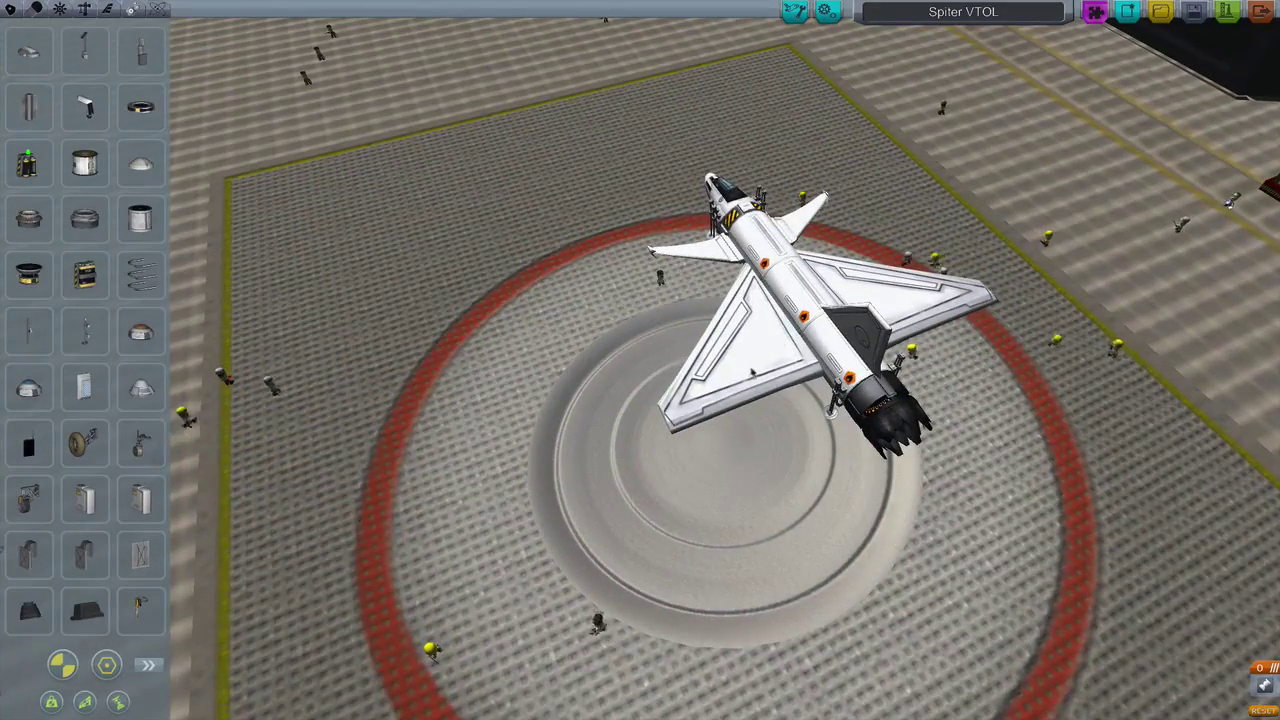
pyautogui.click(752, 370)
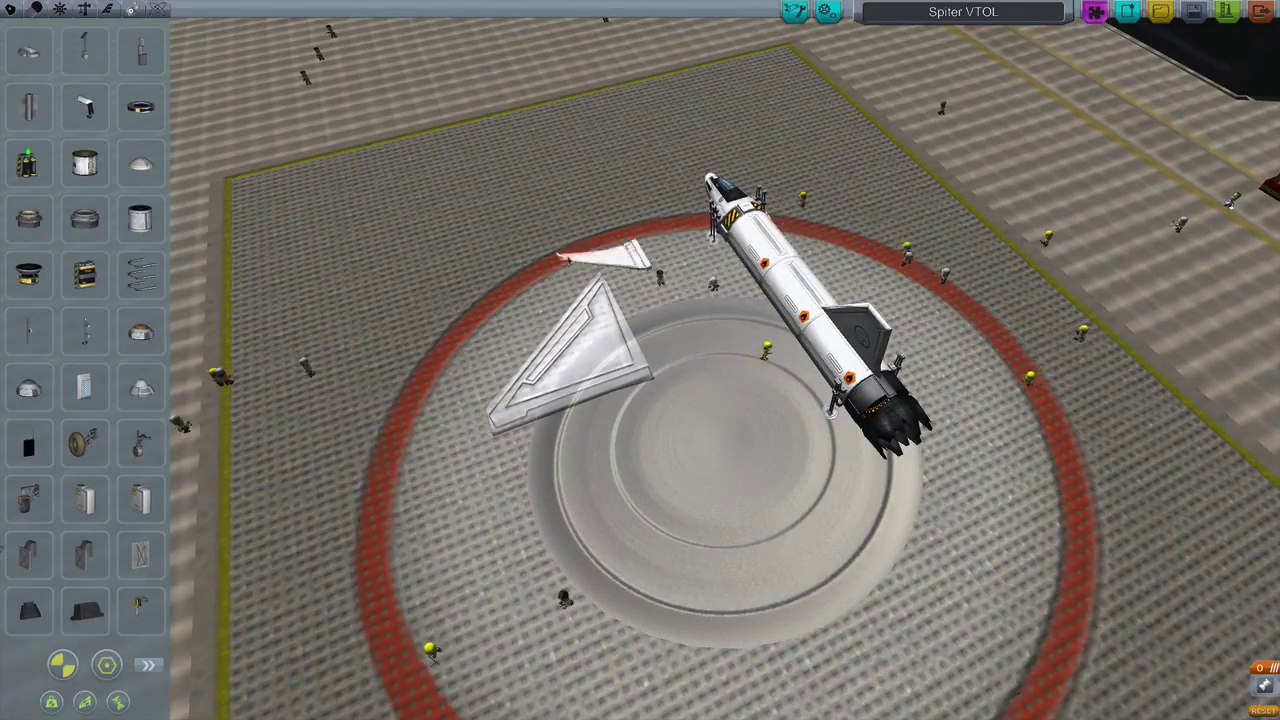
pyautogui.moveTo(575, 355); pyautogui.dragTo(705, 425)
pyautogui.click(778, 237)
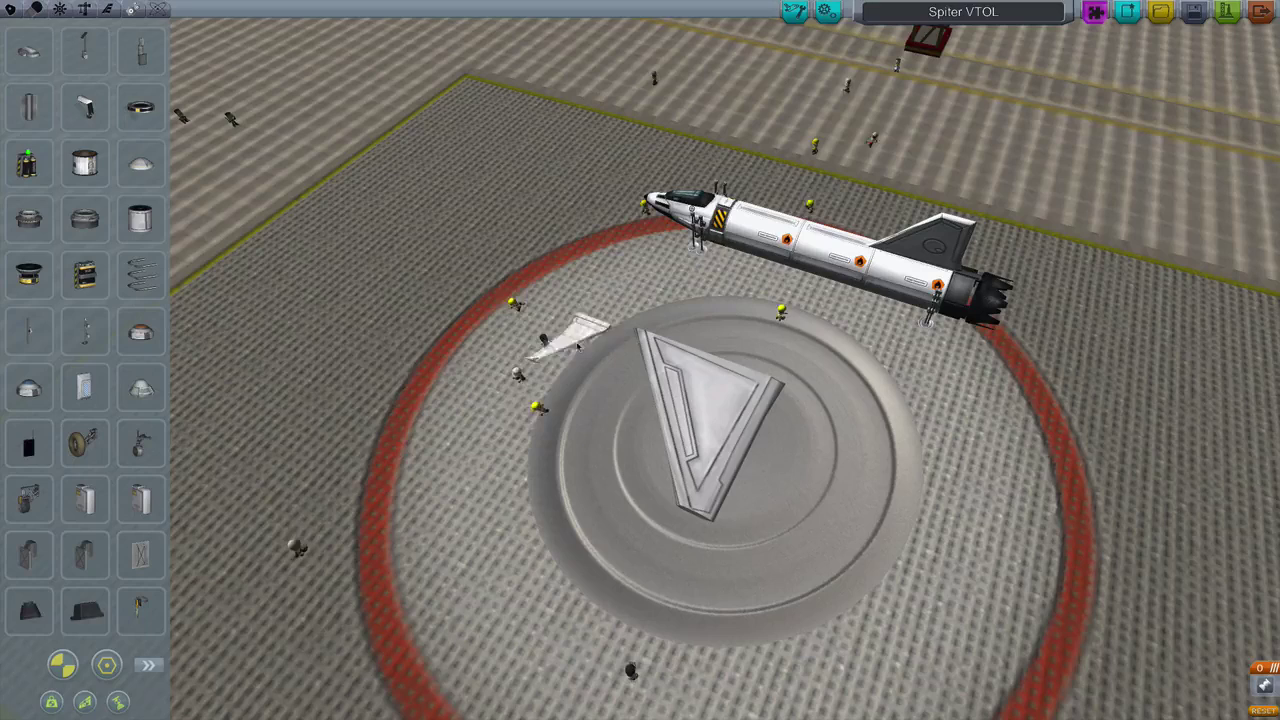
# Undo the removal, reattach the delta wing and discard the leftover wing piece
pyautogui.hotkey('ctrl', 'z')
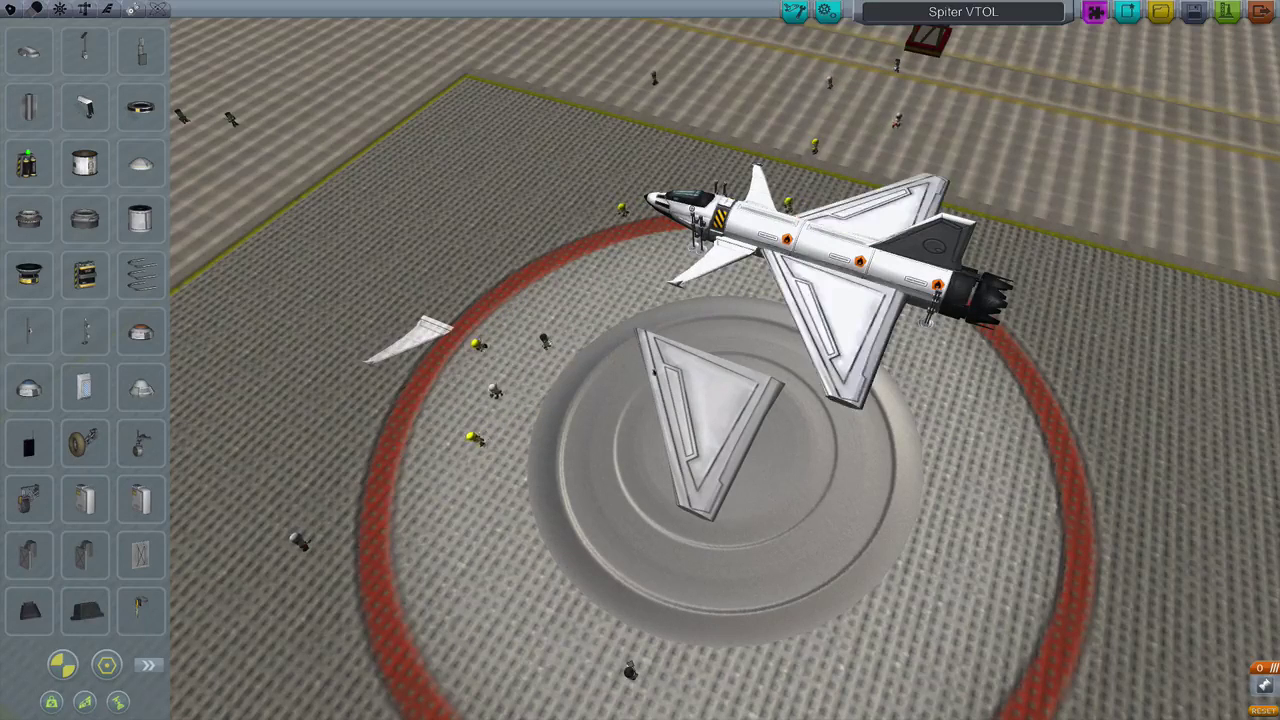
pyautogui.click(705, 420)
pyautogui.click(85, 390)
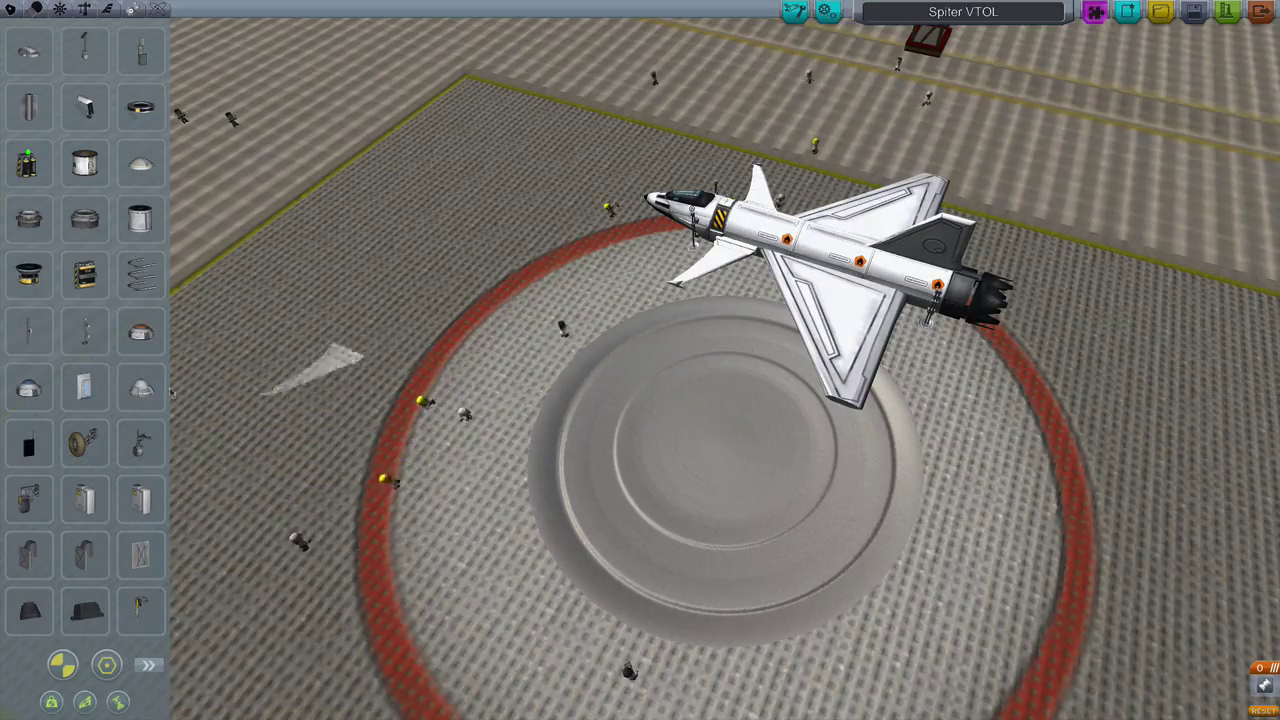
pyautogui.click(120, 370)
pyautogui.moveTo(140, 218)
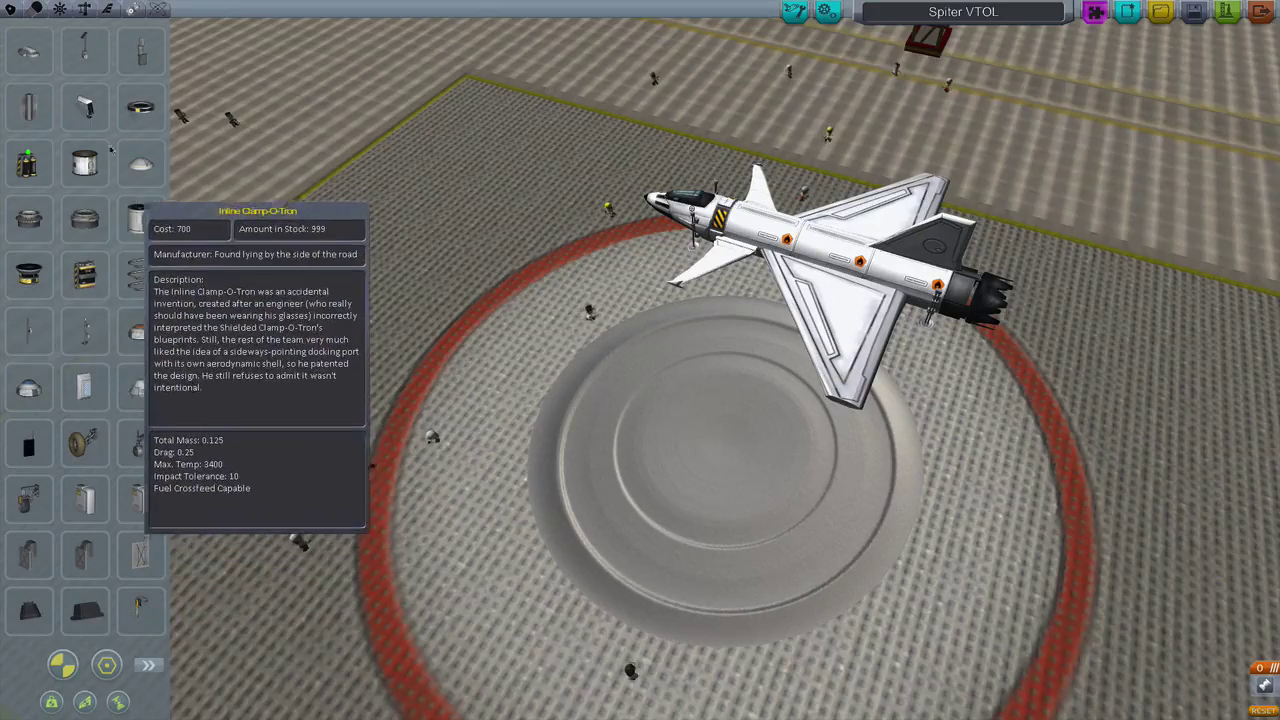
# Show the Aerodynamics parts and orbit to a raised rear view of the plane
pyautogui.click(86, 11)
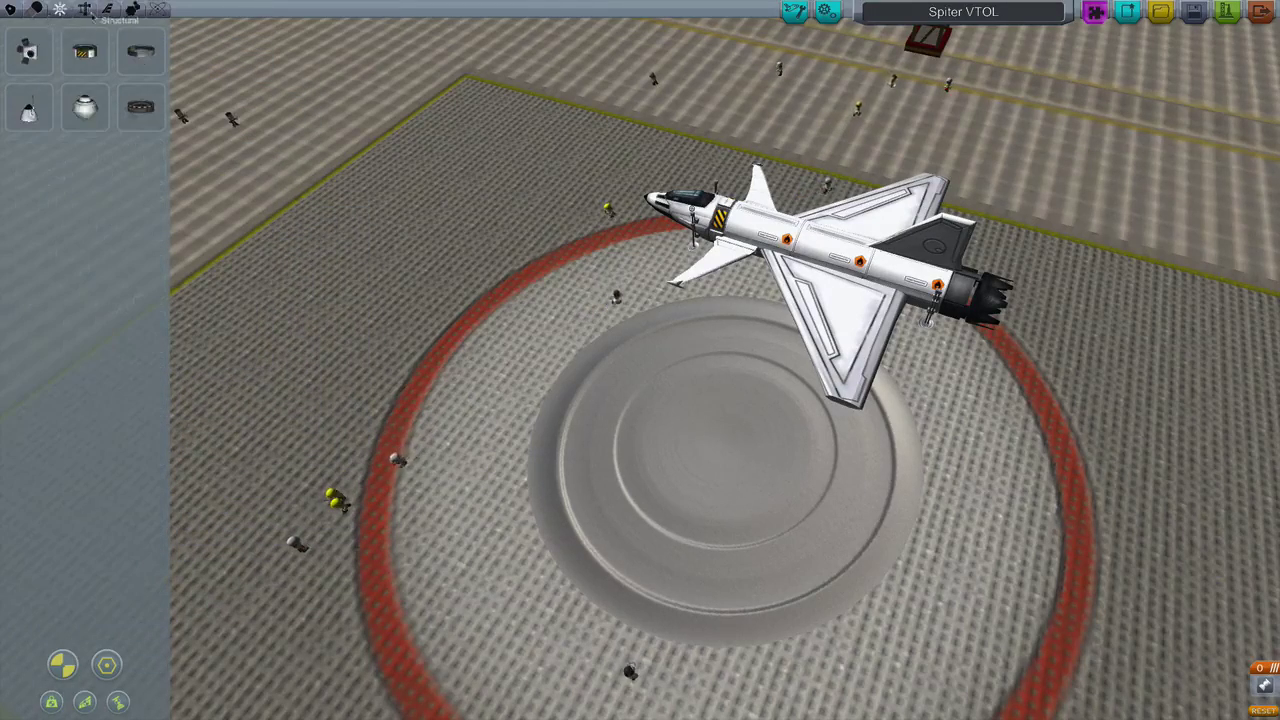
pyautogui.click(107, 9)
pyautogui.click(85, 162)
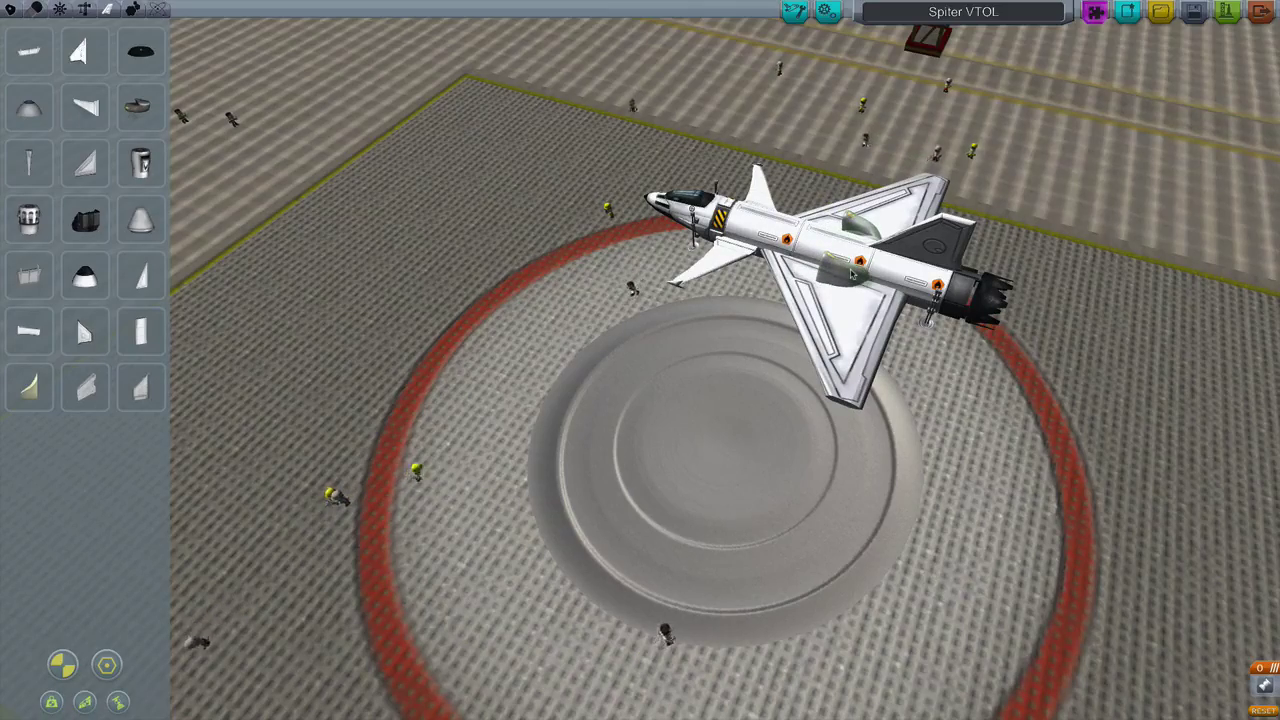
pyautogui.moveTo(852, 272); pyautogui.dragTo(996, 224)
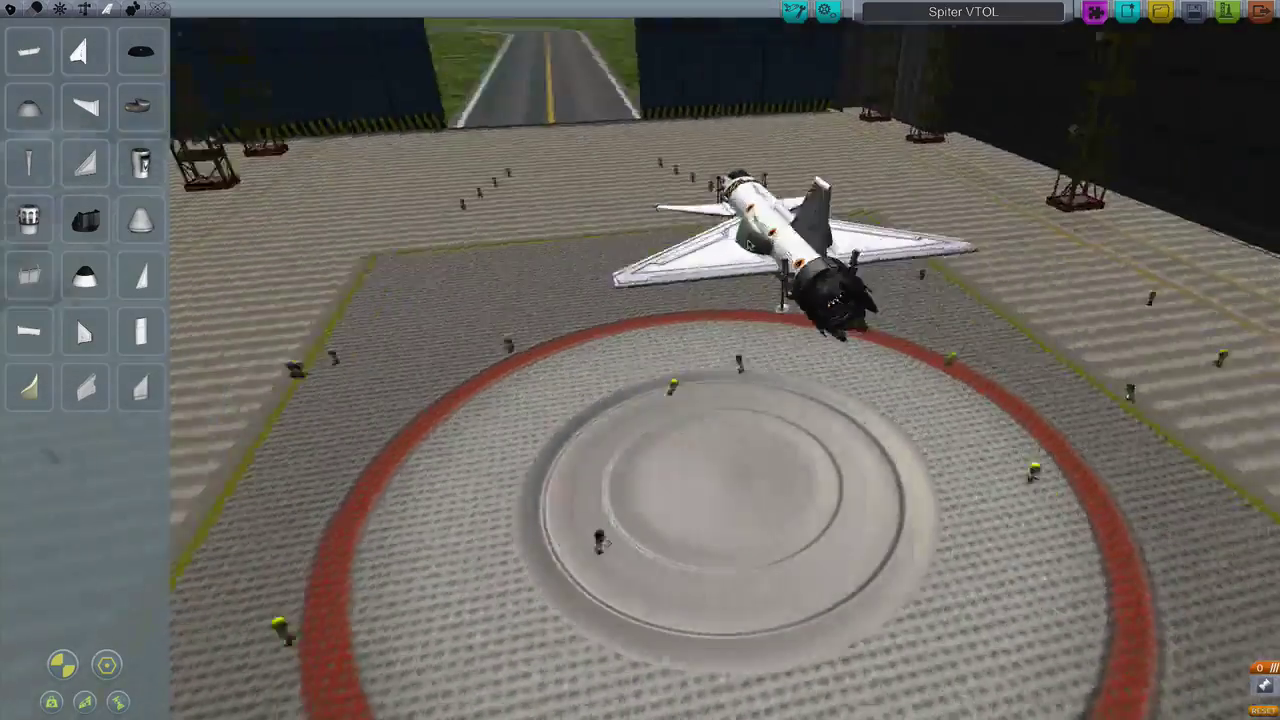
pyautogui.moveTo(996, 224); pyautogui.dragTo(18, 68)
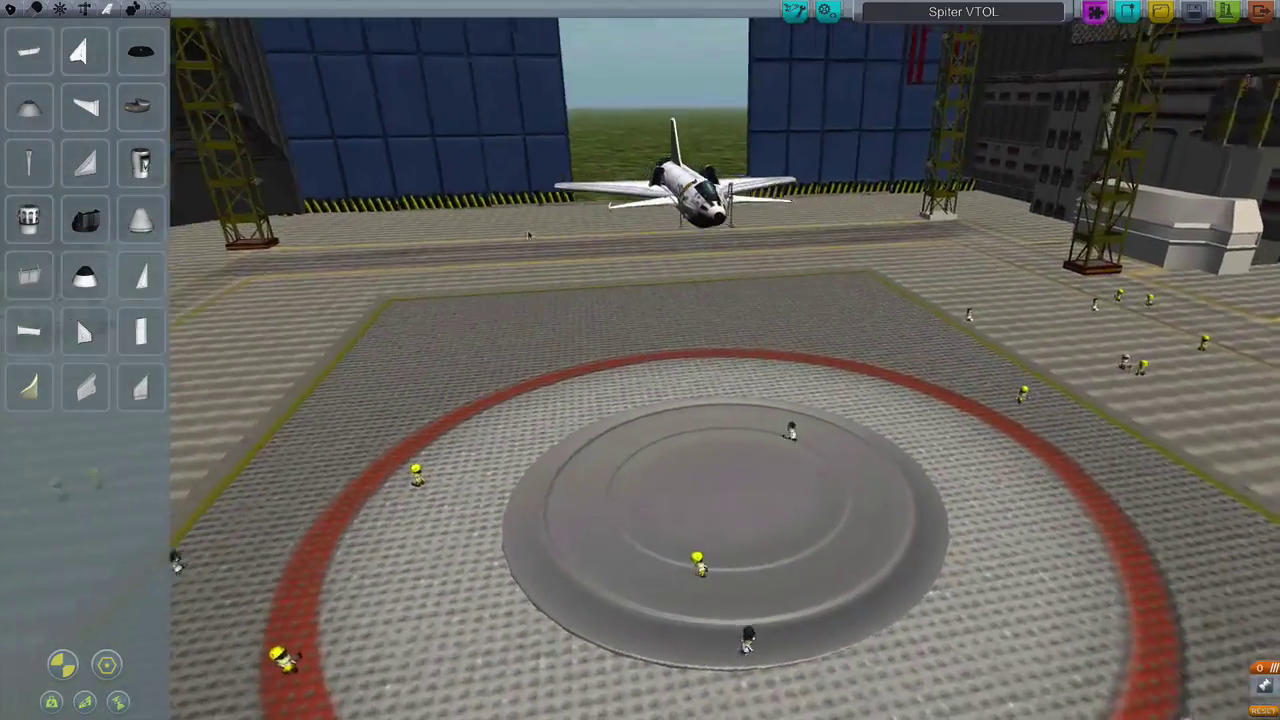
# Browse the Control, Structural and Propulsion parts, including the next Propulsion page
pyautogui.click(60, 9)
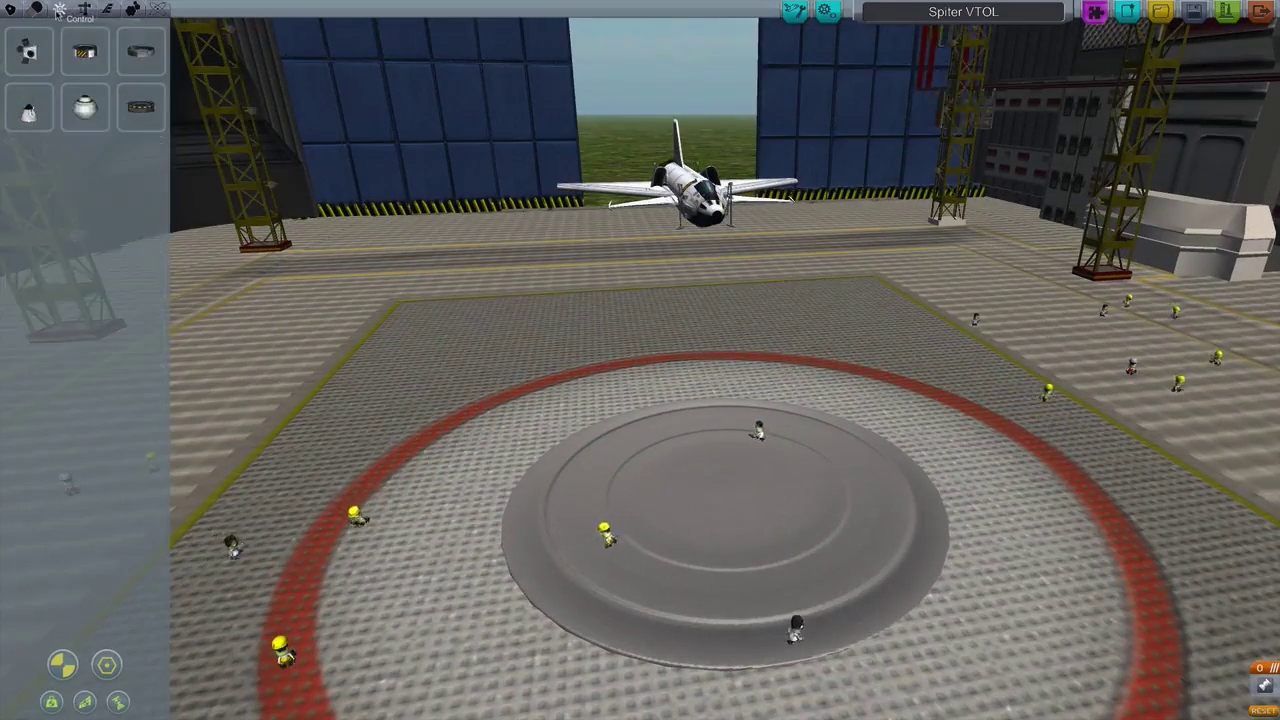
pyautogui.click(84, 9)
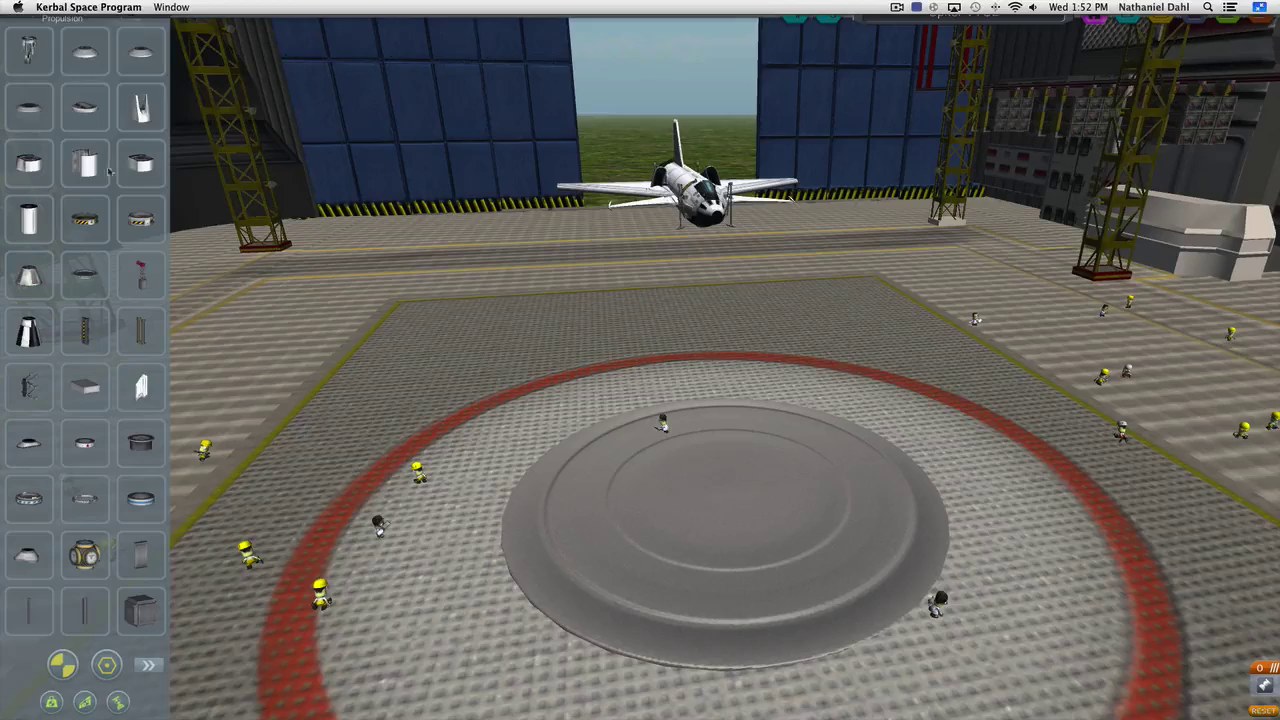
pyautogui.click(88, 7)
pyautogui.click(214, 354)
pyautogui.click(33, 9)
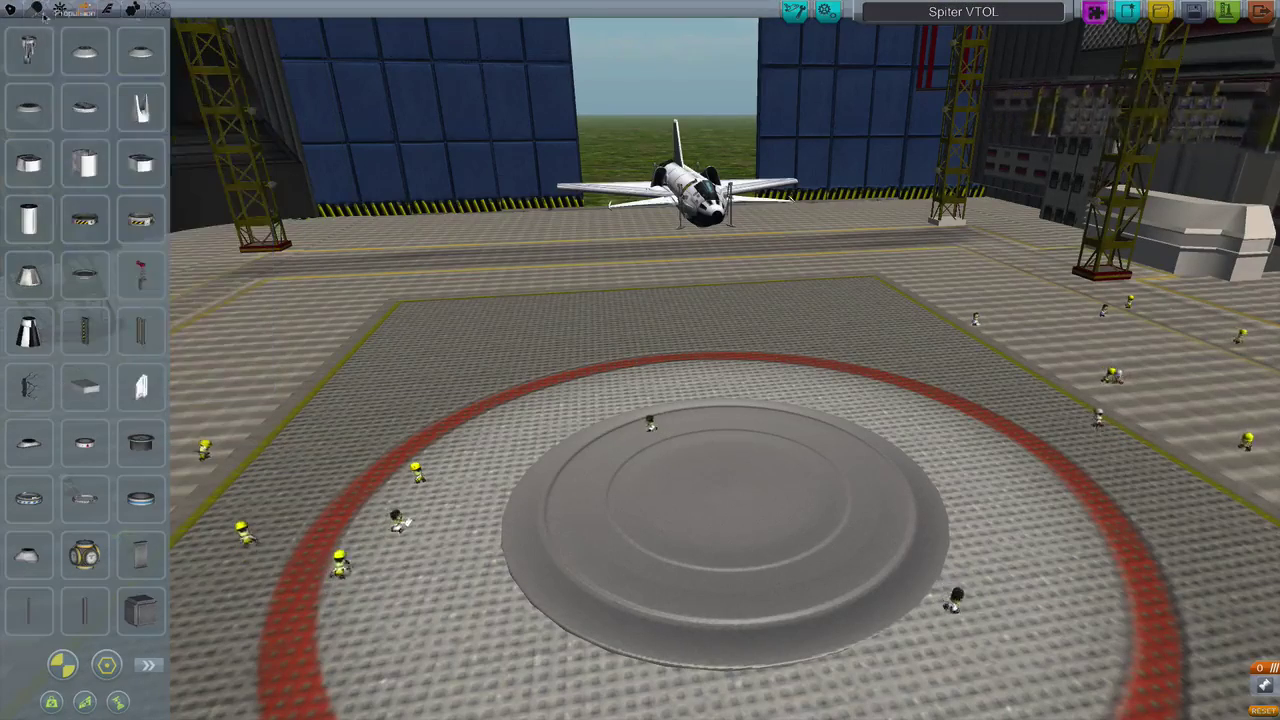
pyautogui.moveTo(140, 611)
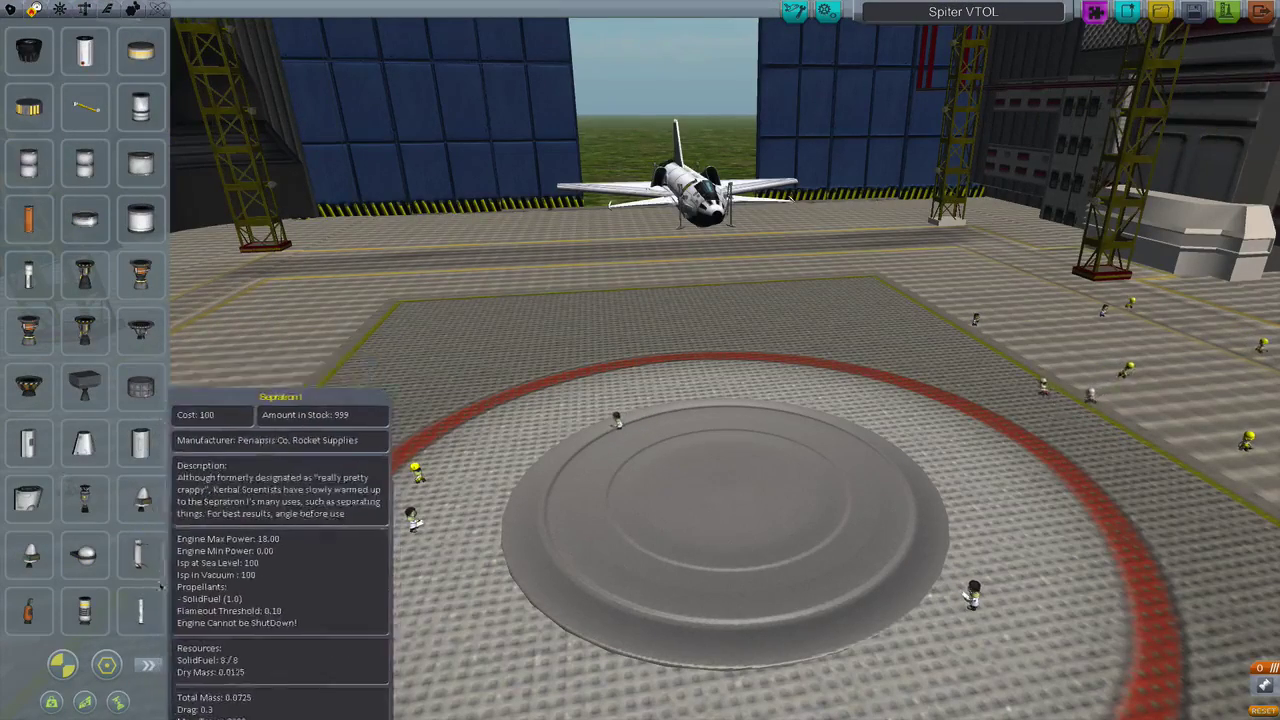
pyautogui.click(148, 665)
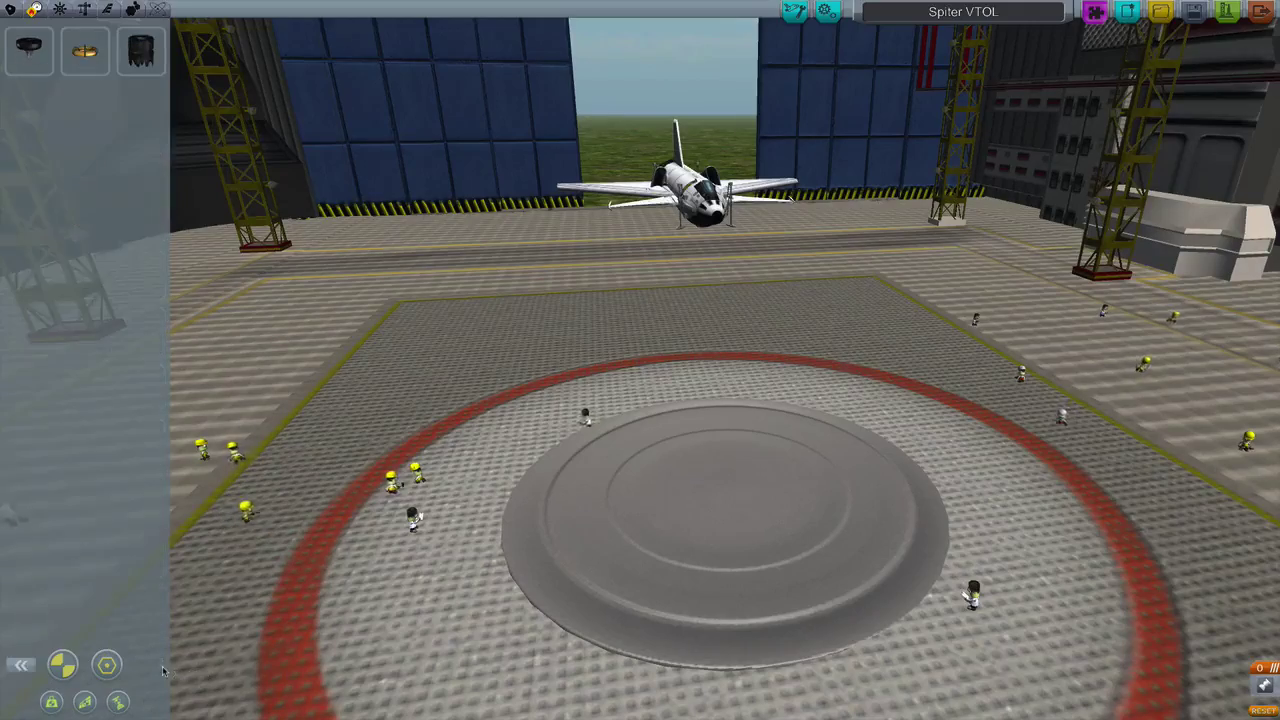
# Return to the first parts page, orbit to a side view and hide the centre-of-thrust marker
pyautogui.click(22, 663)
pyautogui.moveTo(300, 450); pyautogui.dragTo(390, 562)
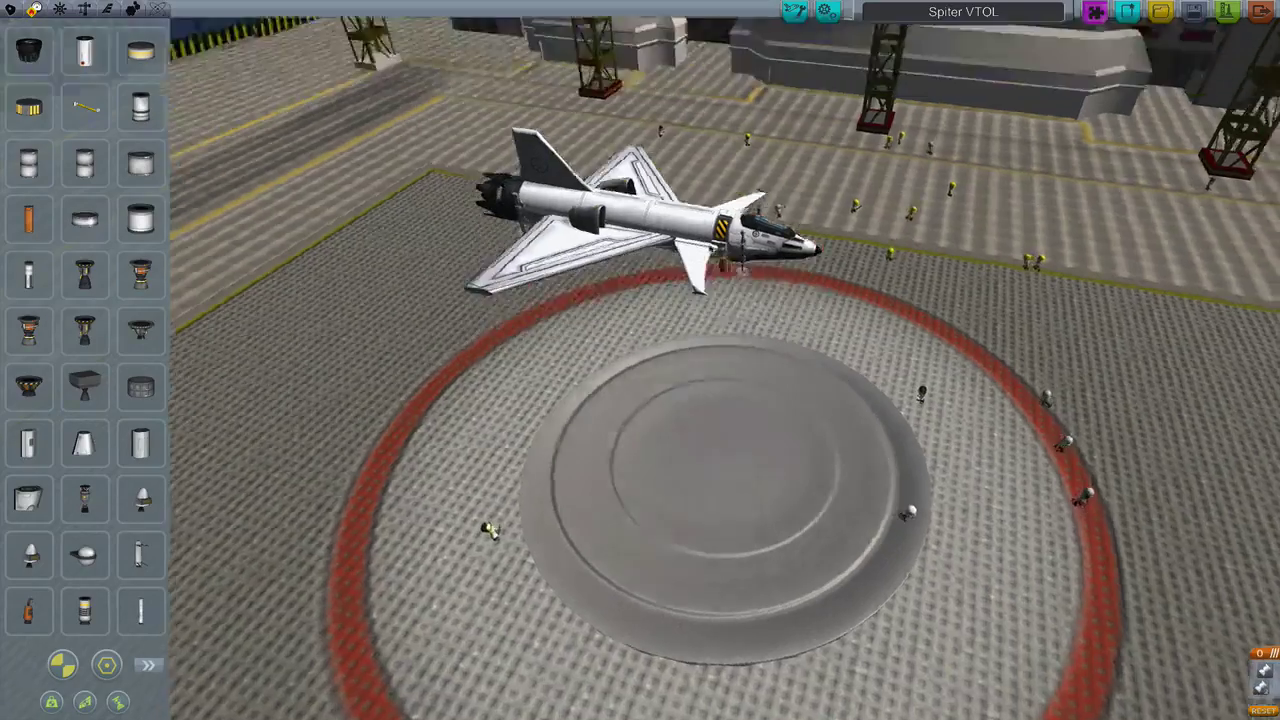
pyautogui.moveTo(893, 480)
pyautogui.mouseDown()
pyautogui.moveTo(553, 228)
pyautogui.moveTo(735, 202)
pyautogui.mouseUp()
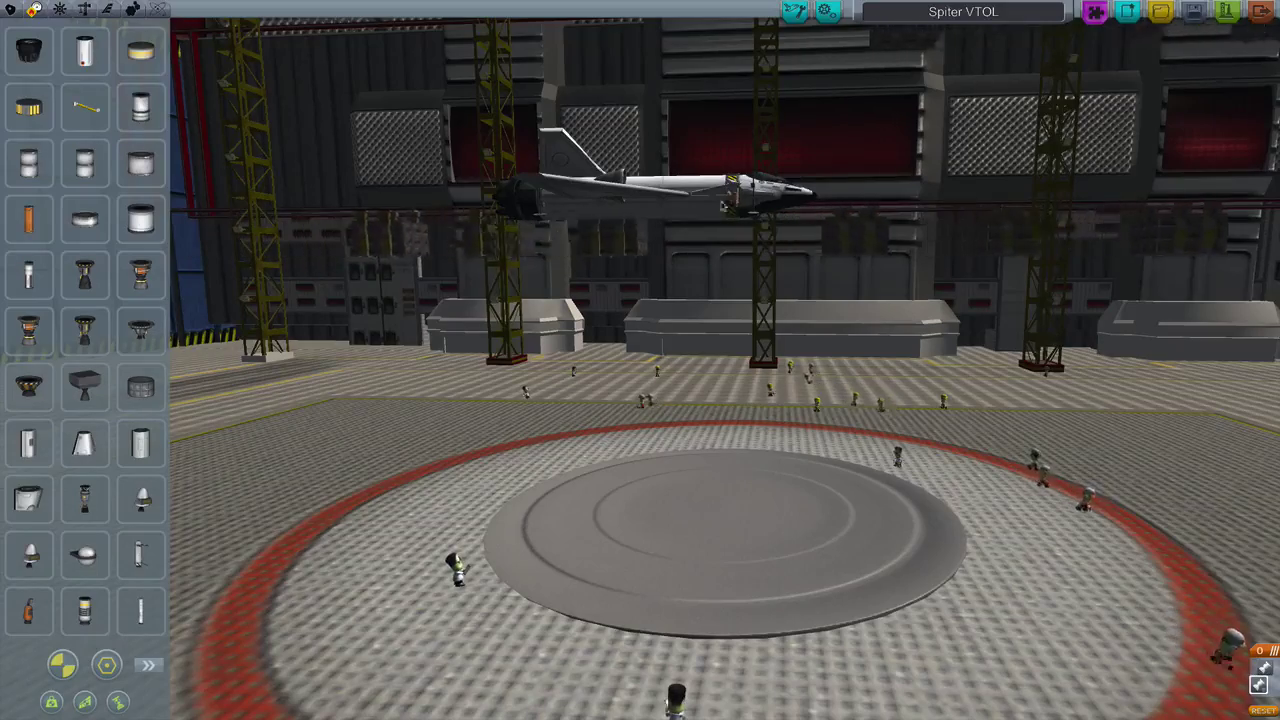
pyautogui.scroll(3, 605, 248)
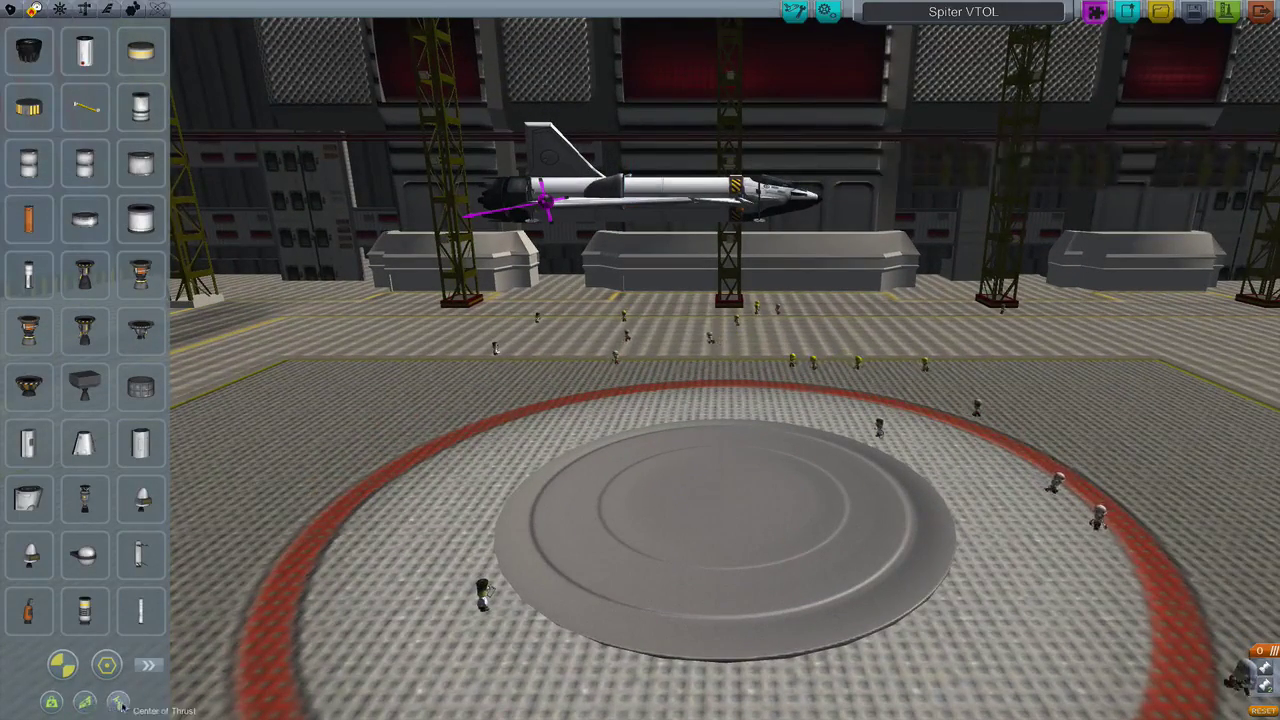
pyautogui.click(118, 703)
pyautogui.moveTo(480, 537); pyautogui.dragTo(490, 521)
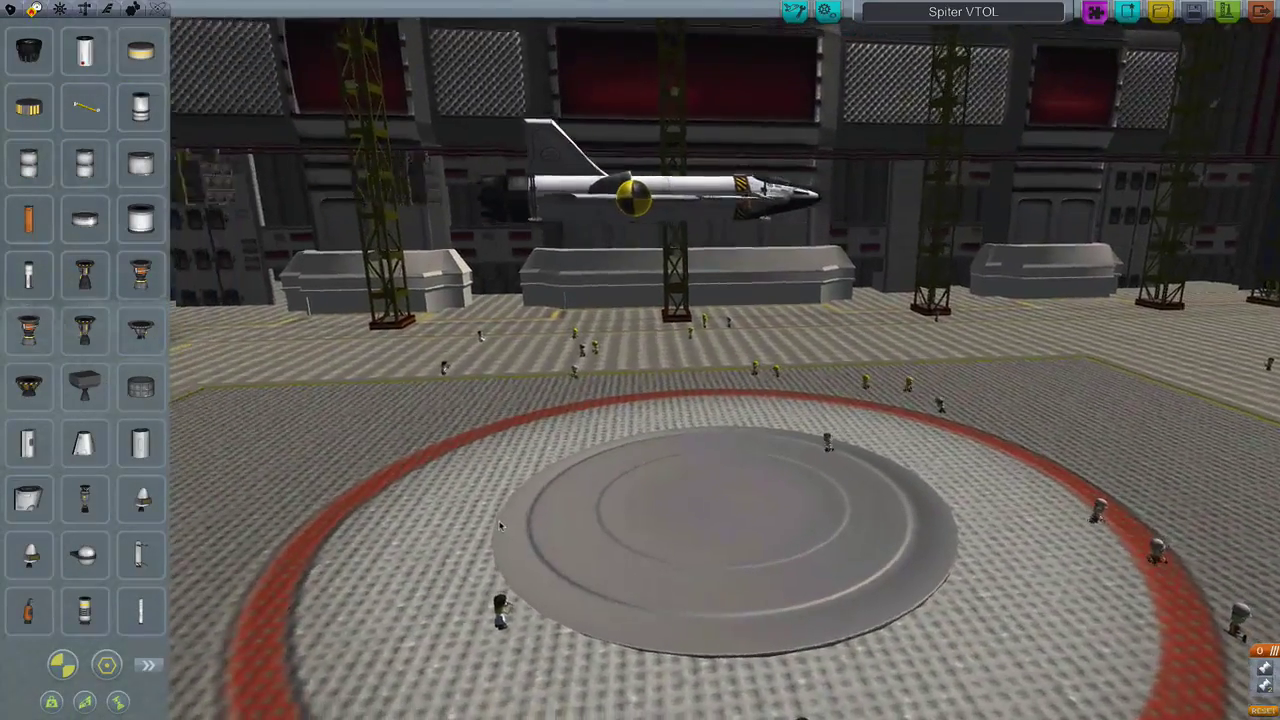
pyautogui.moveTo(490, 521); pyautogui.dragTo(496, 527)
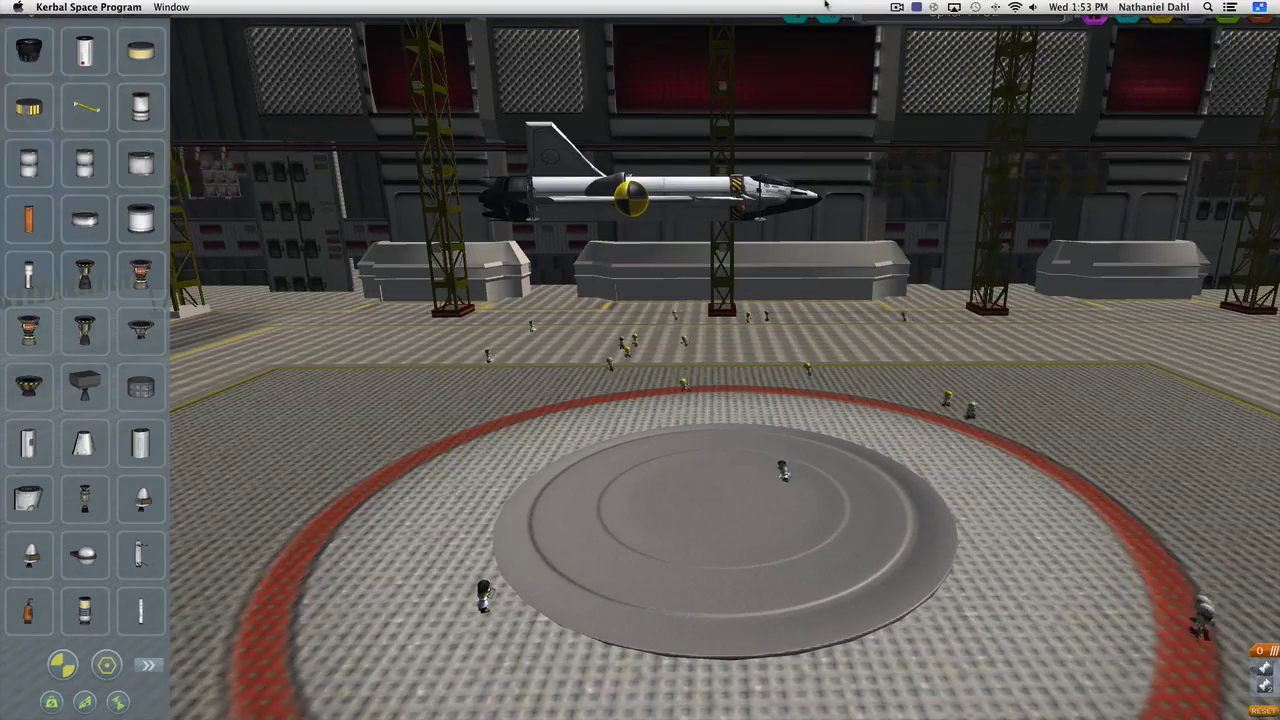
pyautogui.moveTo(790, 101); pyautogui.dragTo(792, 104)
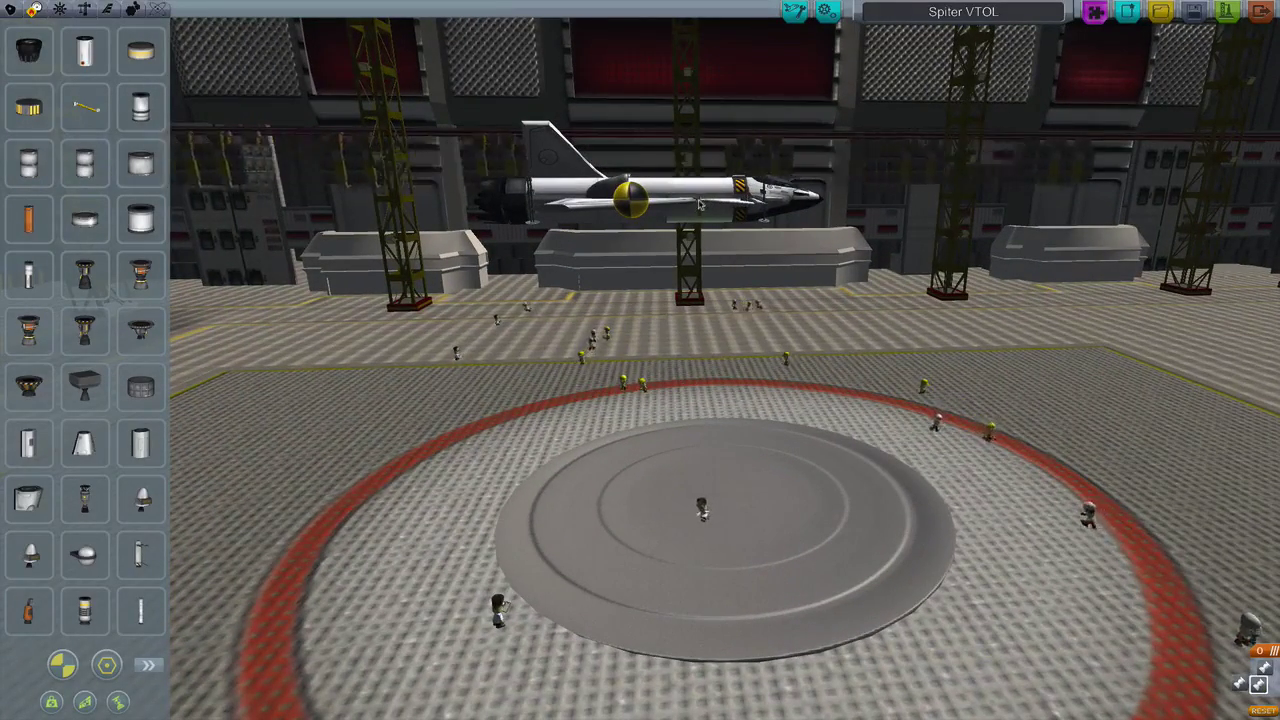
pyautogui.moveTo(699, 204); pyautogui.dragTo(197, 233)
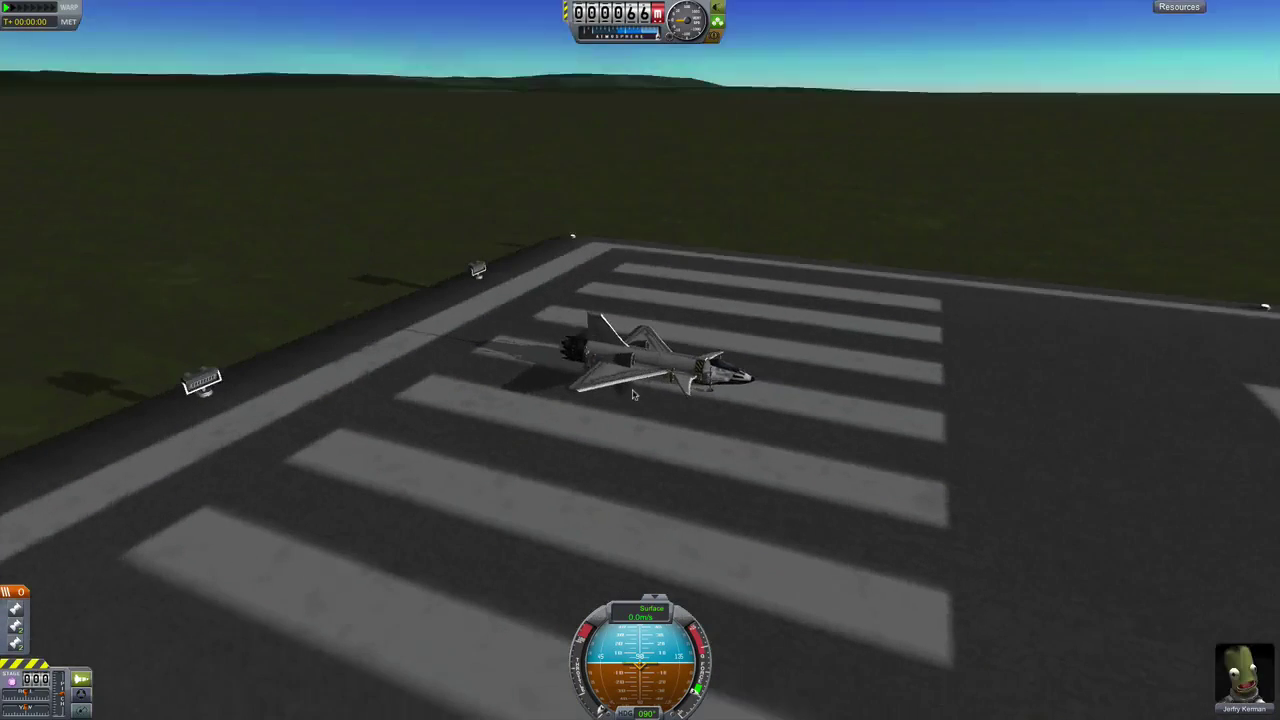
# Orbit the camera to a side view of the Spiter VTOL on the runway
pyautogui.moveTo(632, 395); pyautogui.dragTo(622, 383)
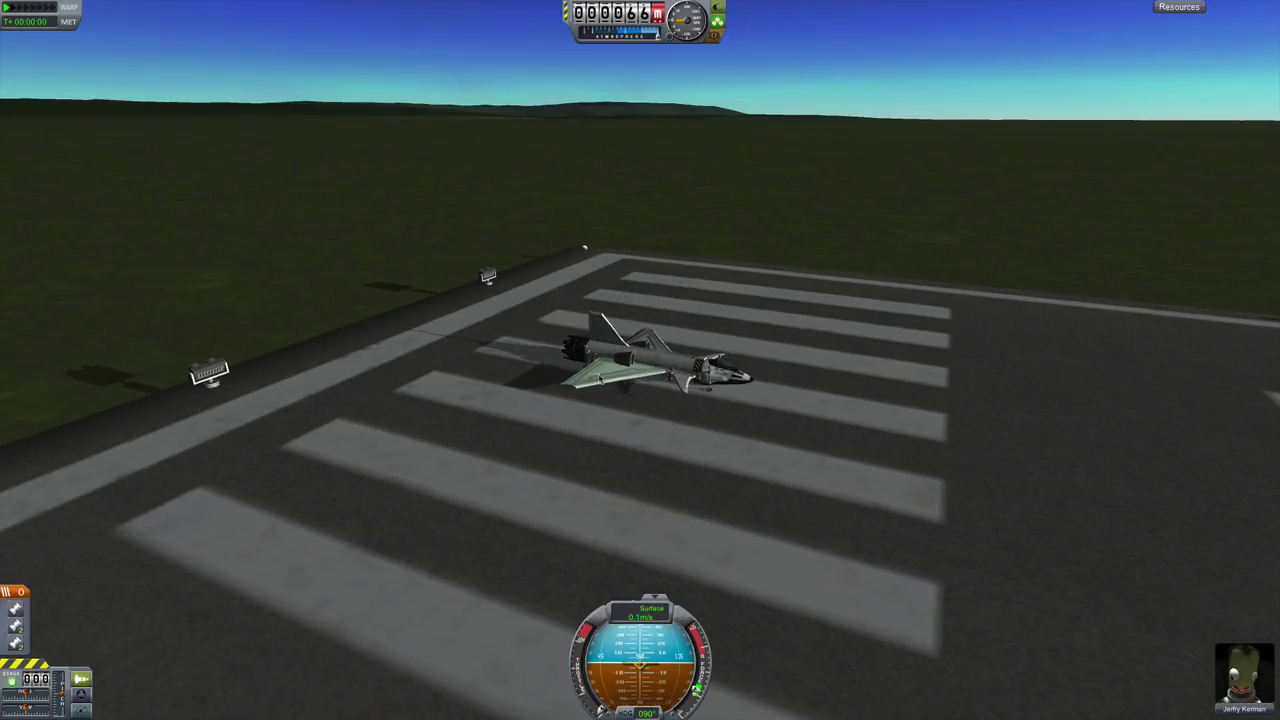
pyautogui.scroll(3, 668, 372)
pyautogui.scroll(3, 800, 279)
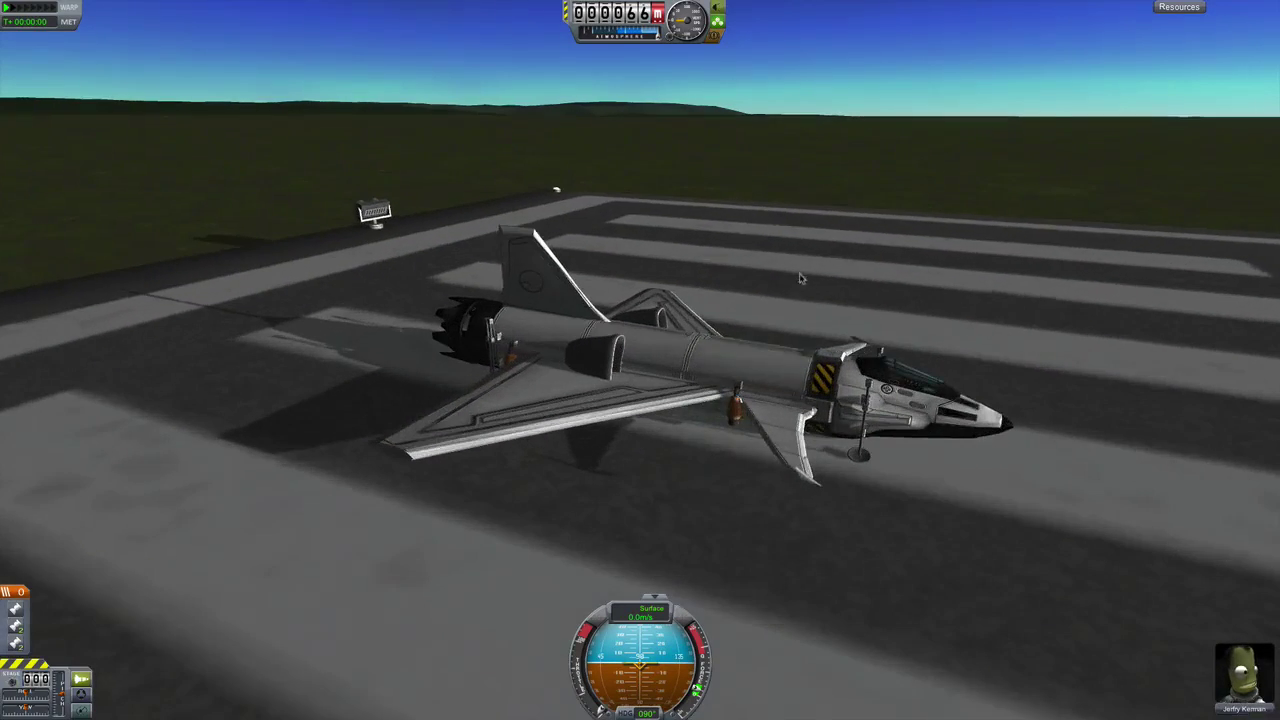
pyautogui.moveTo(800, 279)
pyautogui.mouseDown()
pyautogui.moveTo(517, 281)
pyautogui.moveTo(556, 277)
pyautogui.moveTo(560, 322)
pyautogui.moveTo(502, 418)
pyautogui.mouseUp()
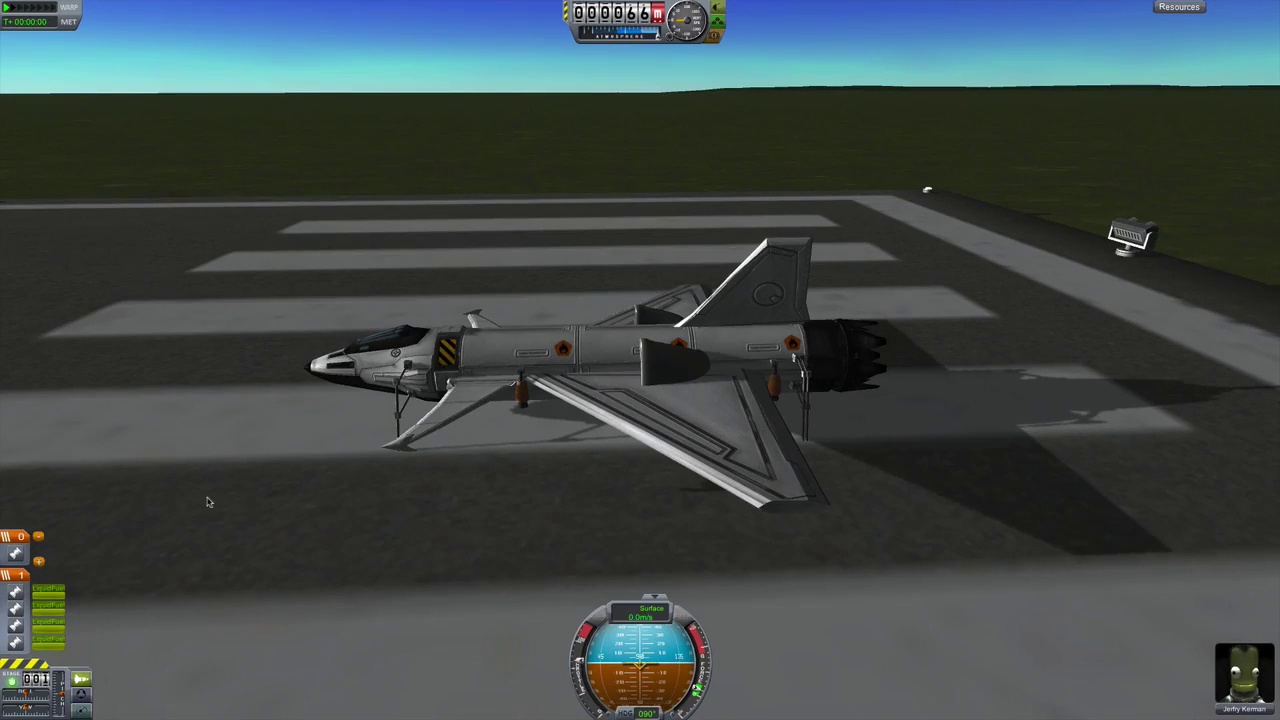
# Check the engine, air intake and resource readouts, then choose End Flight from the pause menu
pyautogui.rightClick(520, 390)
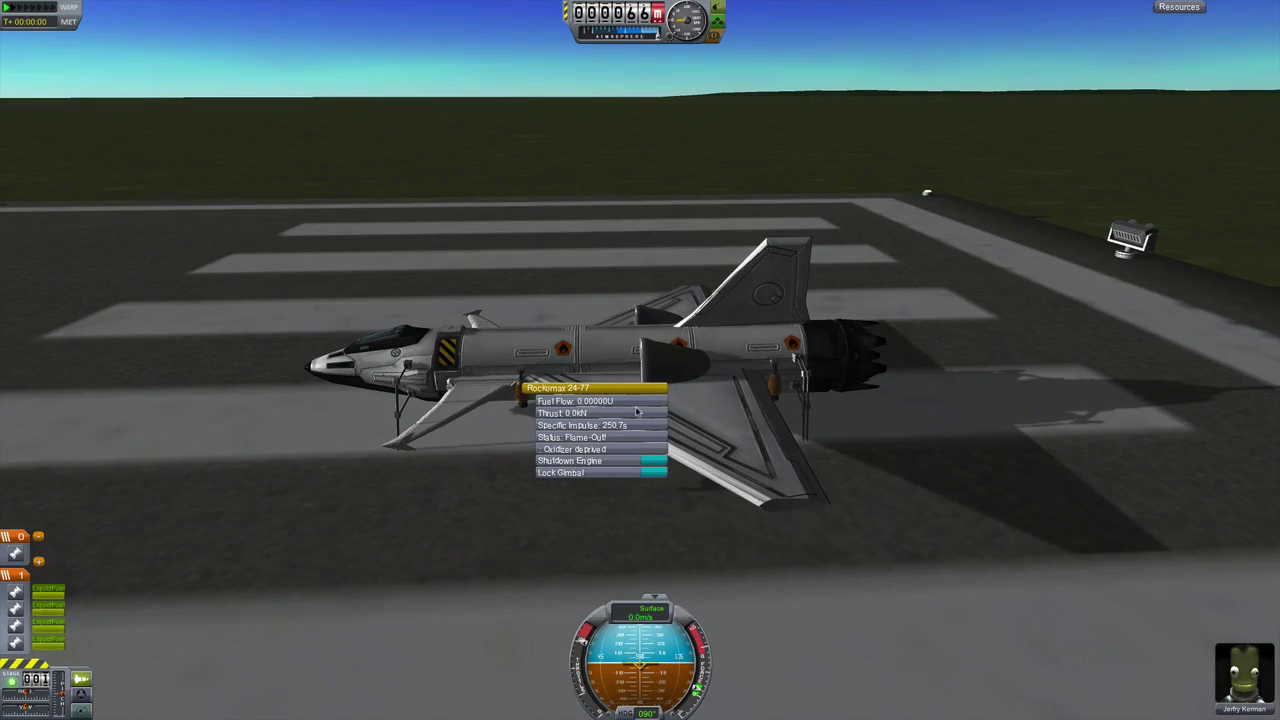
pyautogui.rightClick(685, 360)
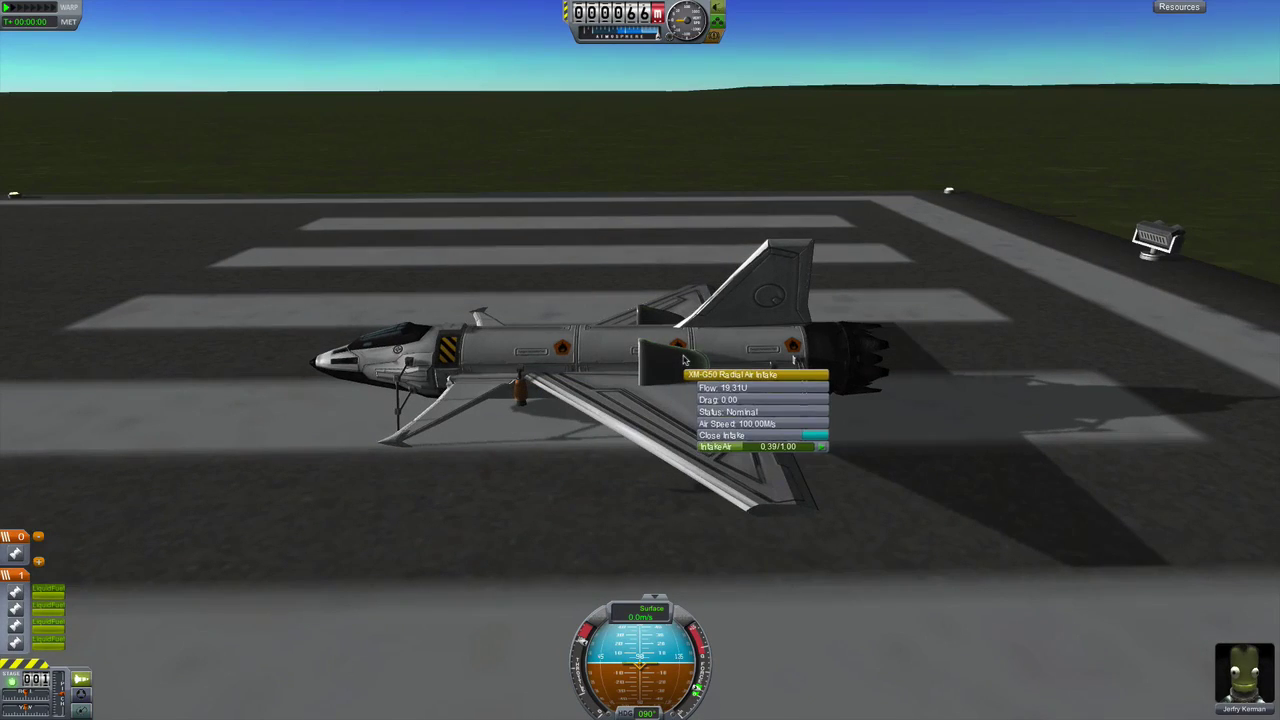
pyautogui.click(1195, 10)
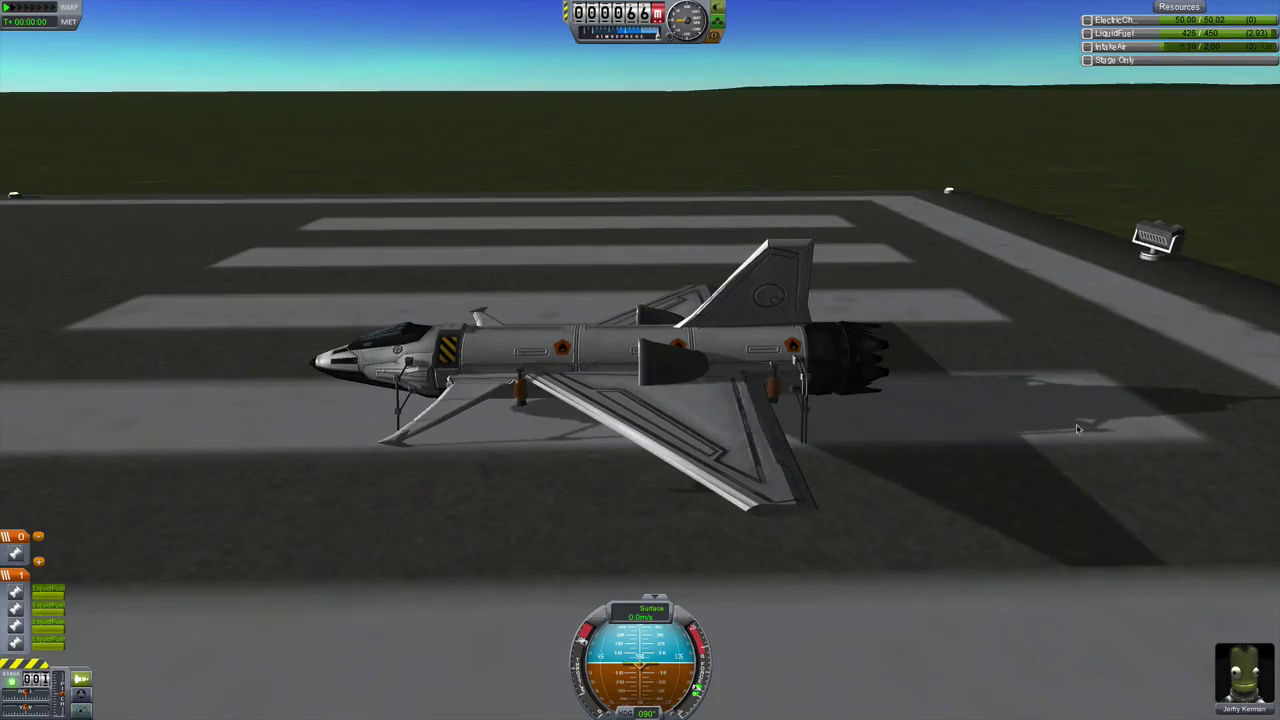
pyautogui.moveTo(1146, 208)
pyautogui.mouseDown()
pyautogui.moveTo(975, 365)
pyautogui.moveTo(1122, 370)
pyautogui.mouseUp()
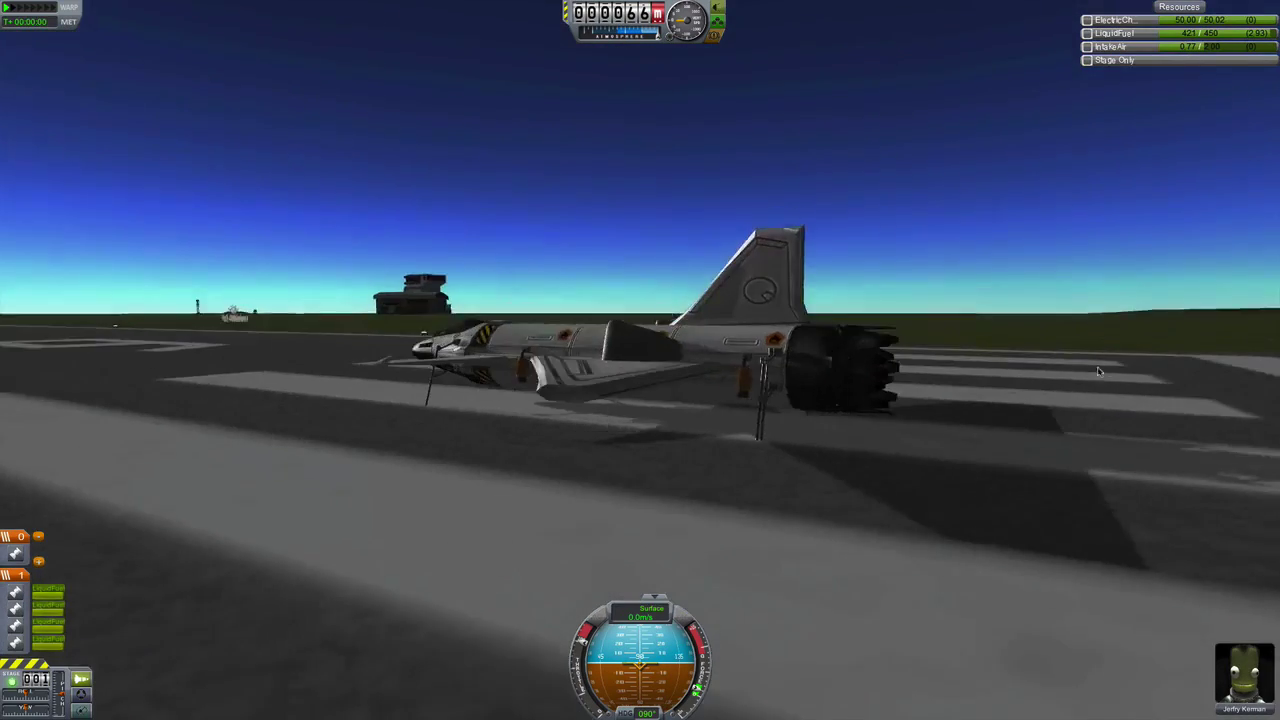
pyautogui.press('Escape')
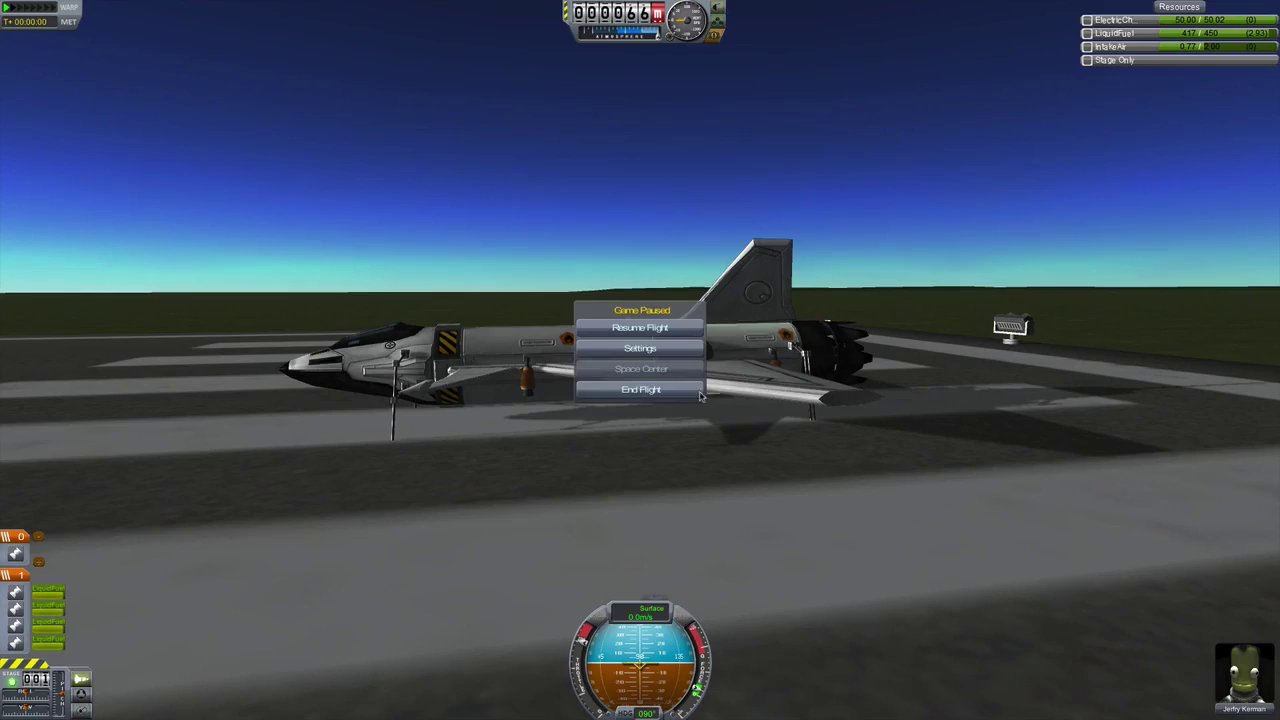
pyautogui.click(700, 390)
# Confirm ending the flight and leave the results screen for the hangar
pyautogui.click(684, 366)
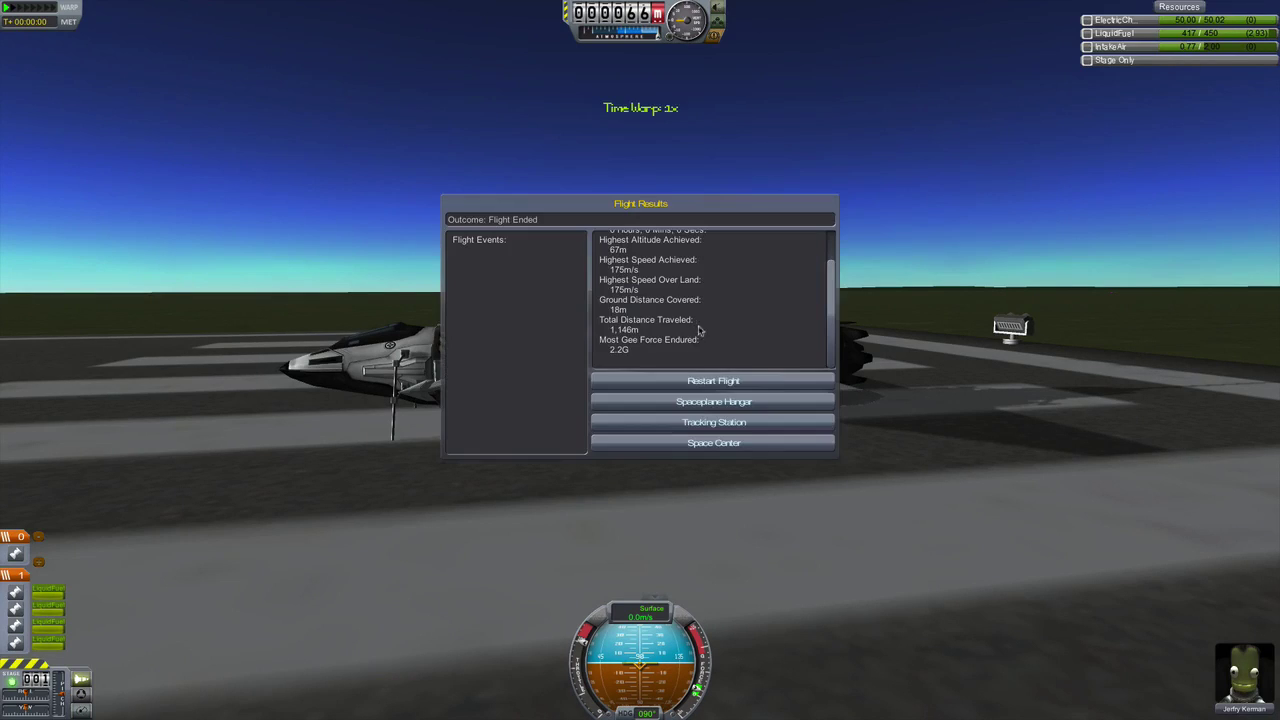
pyautogui.click(742, 402)
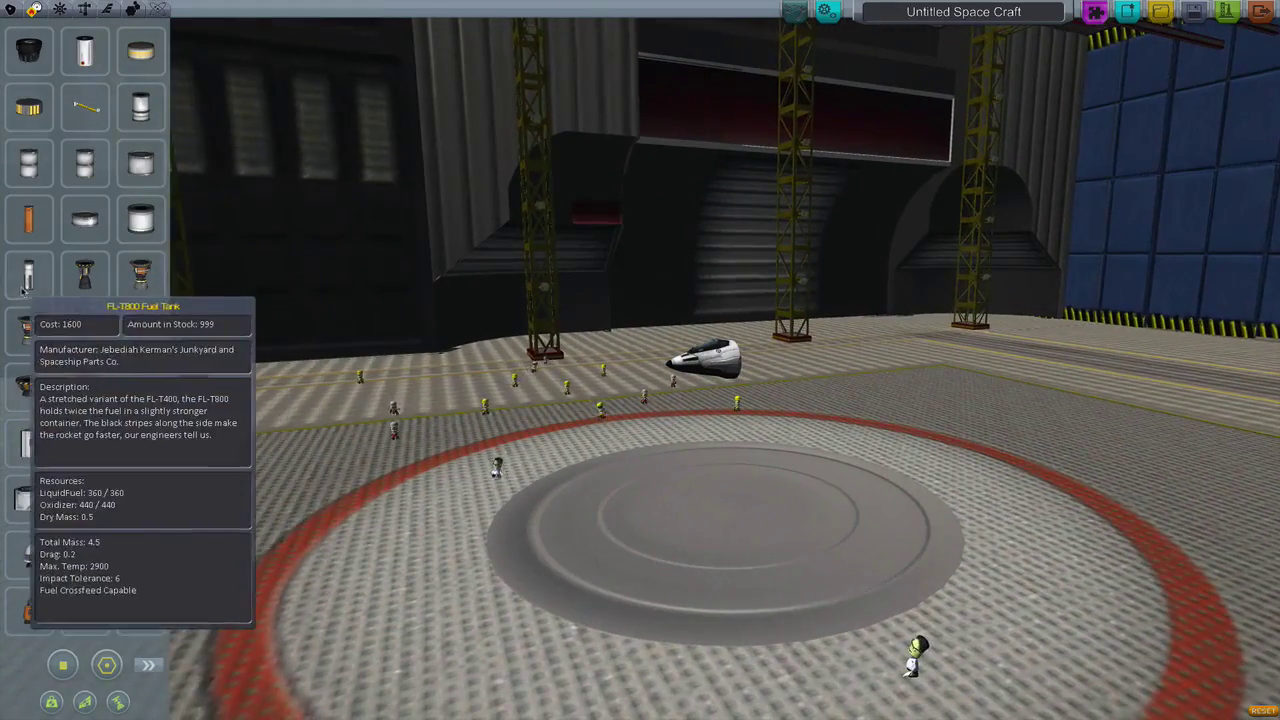
# Attach a part and an FL-T800 fuel tank behind the capsule
pyautogui.click(28, 275)
pyautogui.click(812, 352)
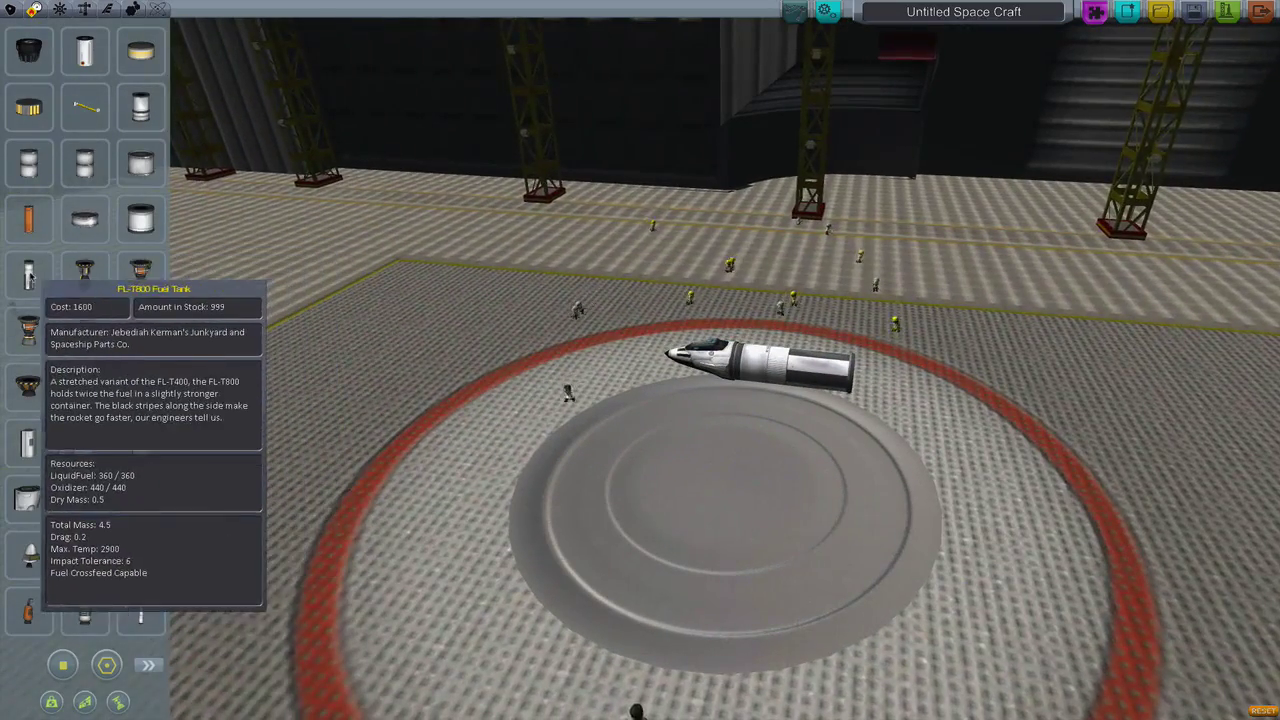
pyautogui.click(28, 275)
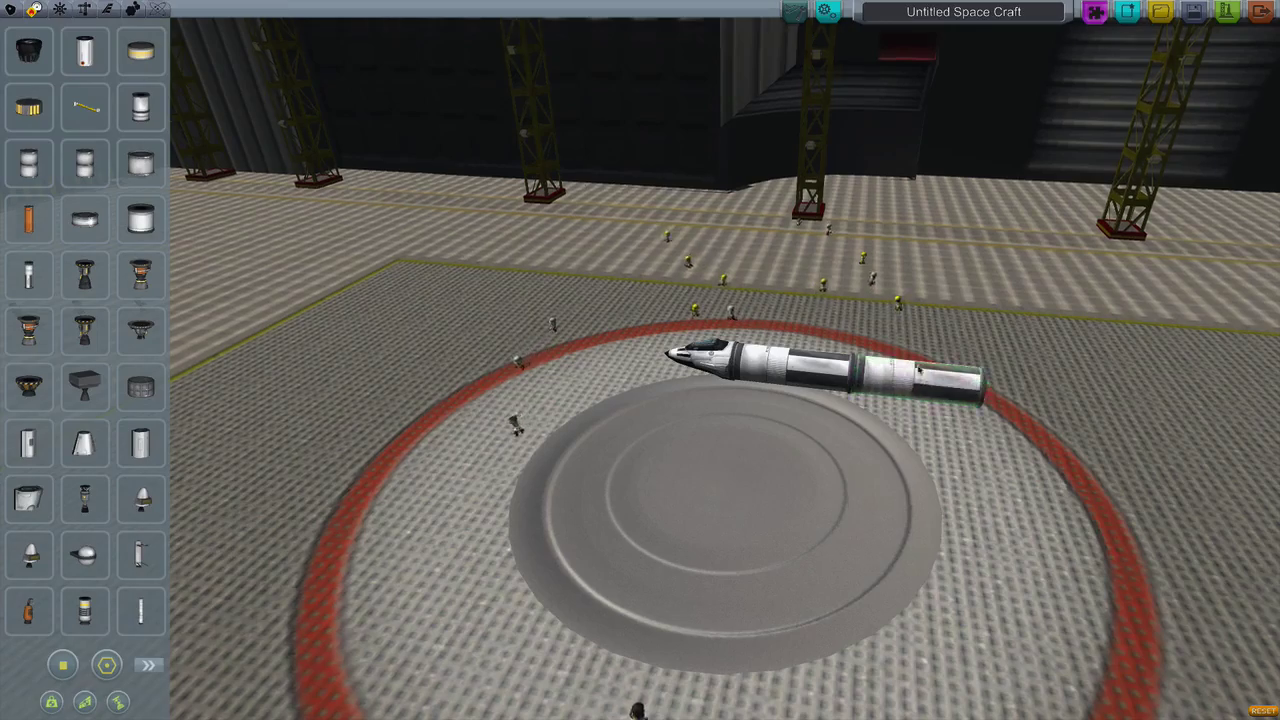
pyautogui.click(918, 370)
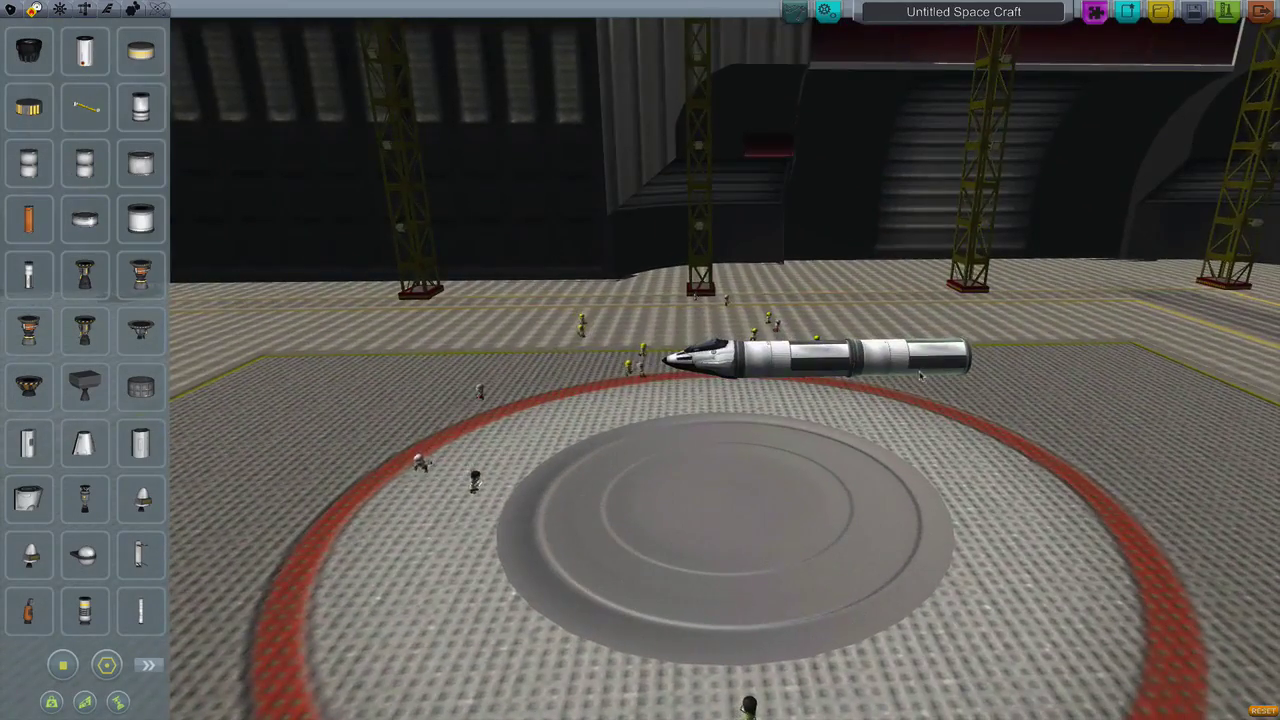
pyautogui.moveTo(920, 373)
pyautogui.mouseDown()
pyautogui.moveTo(633, 374)
pyautogui.moveTo(610, 362)
pyautogui.moveTo(916, 360)
pyautogui.mouseUp()
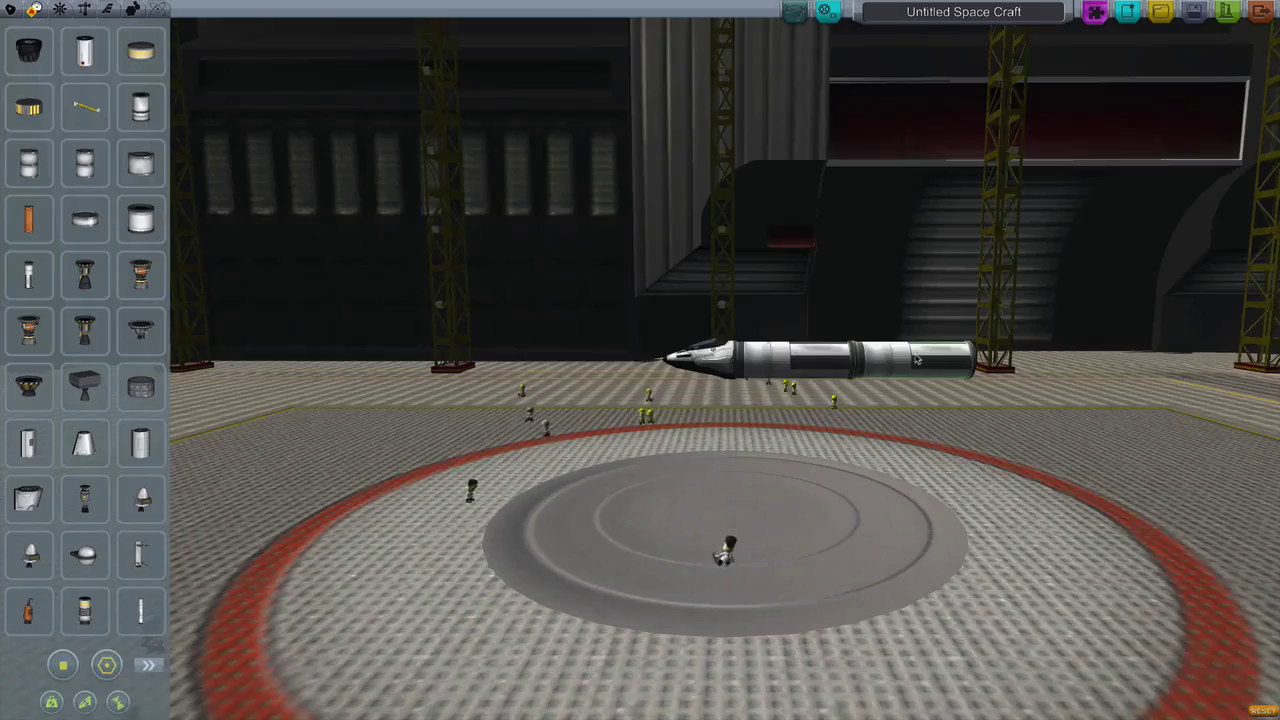
pyautogui.moveTo(140, 386)
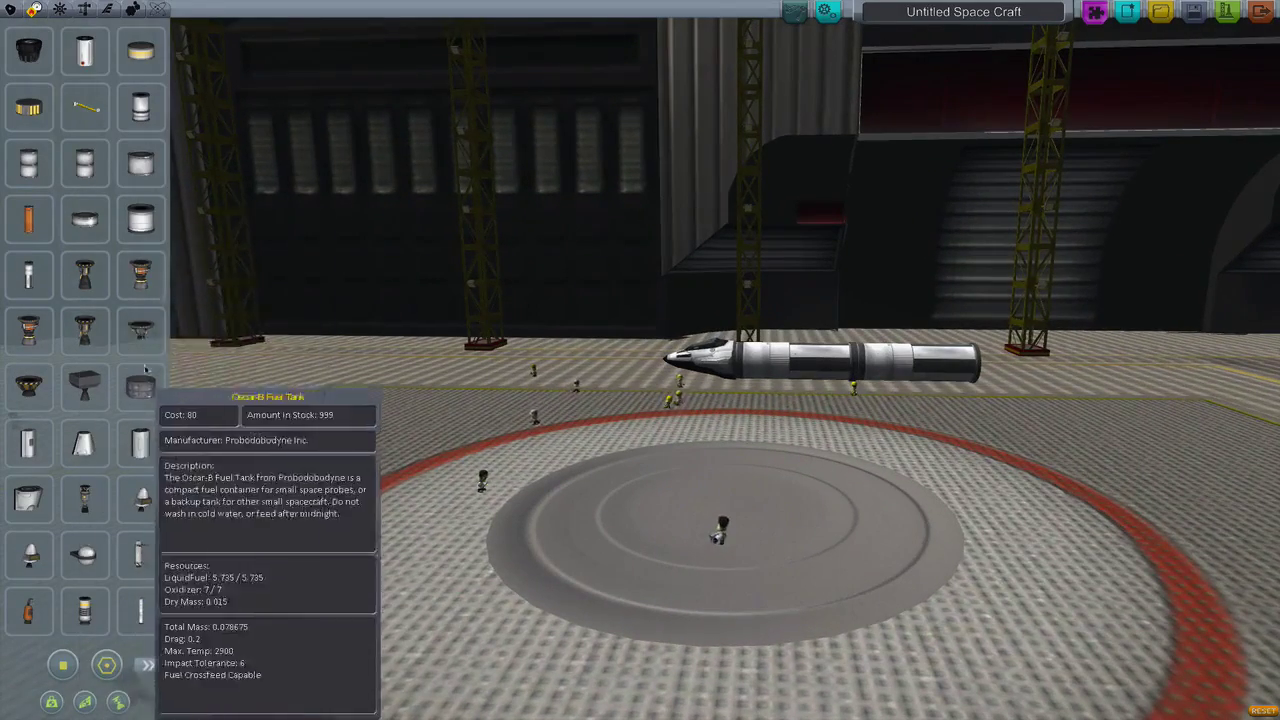
# Try an engine on the tail, discard it and remove the rocket's rear section
pyautogui.click(146, 338)
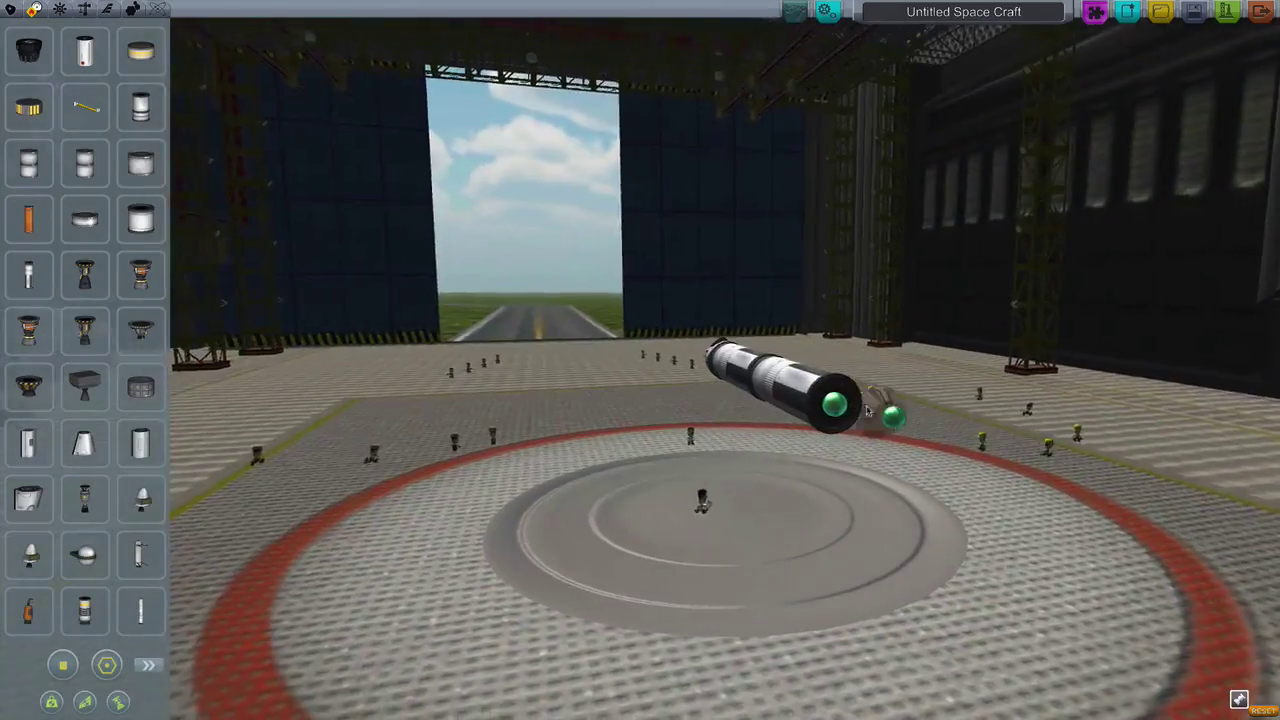
pyautogui.click(868, 410)
pyautogui.moveTo(847, 422)
pyautogui.mouseDown()
pyautogui.moveTo(958, 424)
pyautogui.moveTo(911, 366)
pyautogui.mouseUp()
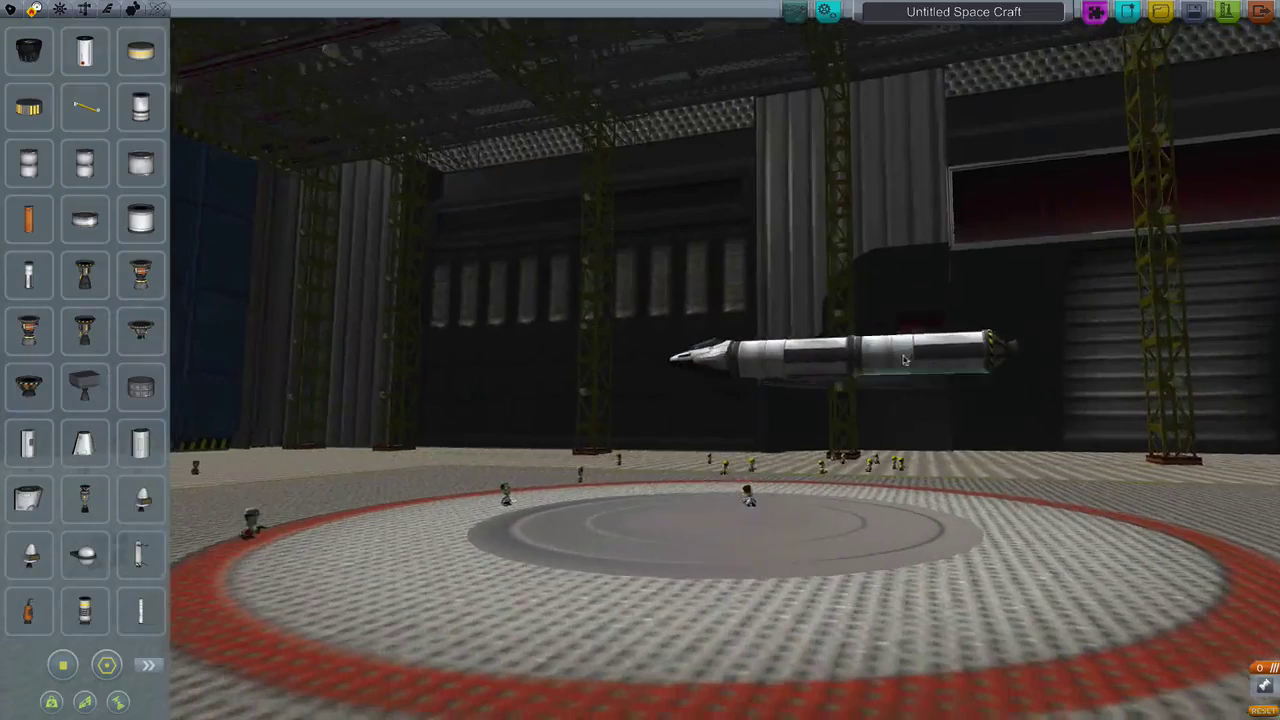
pyautogui.click(940, 348)
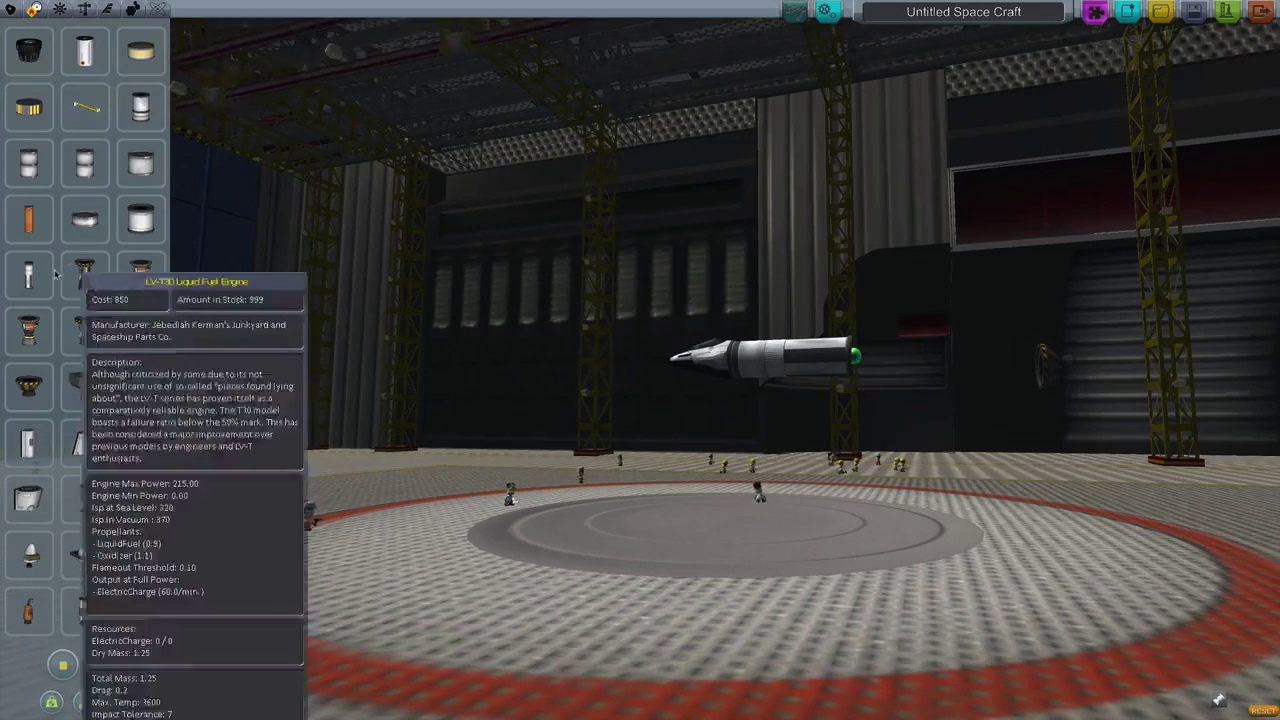
pyautogui.click(140, 110)
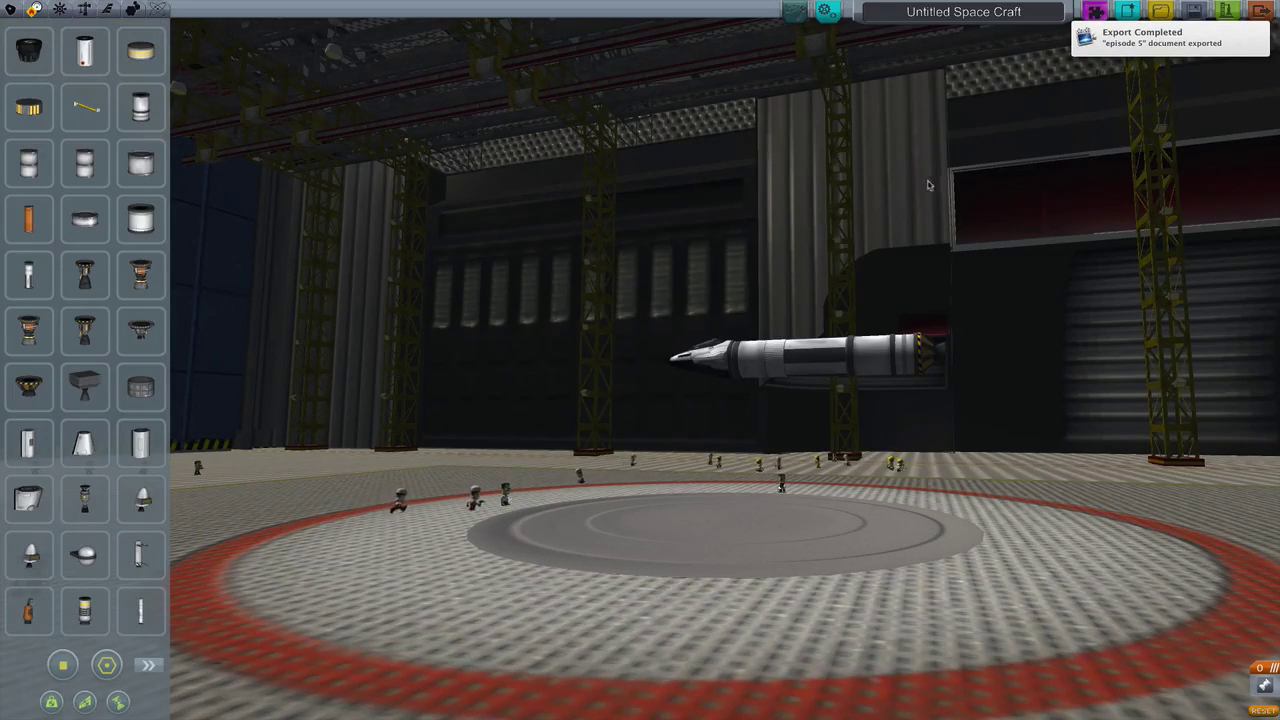
pyautogui.moveTo(1040, 252); pyautogui.dragTo(1000, 45)
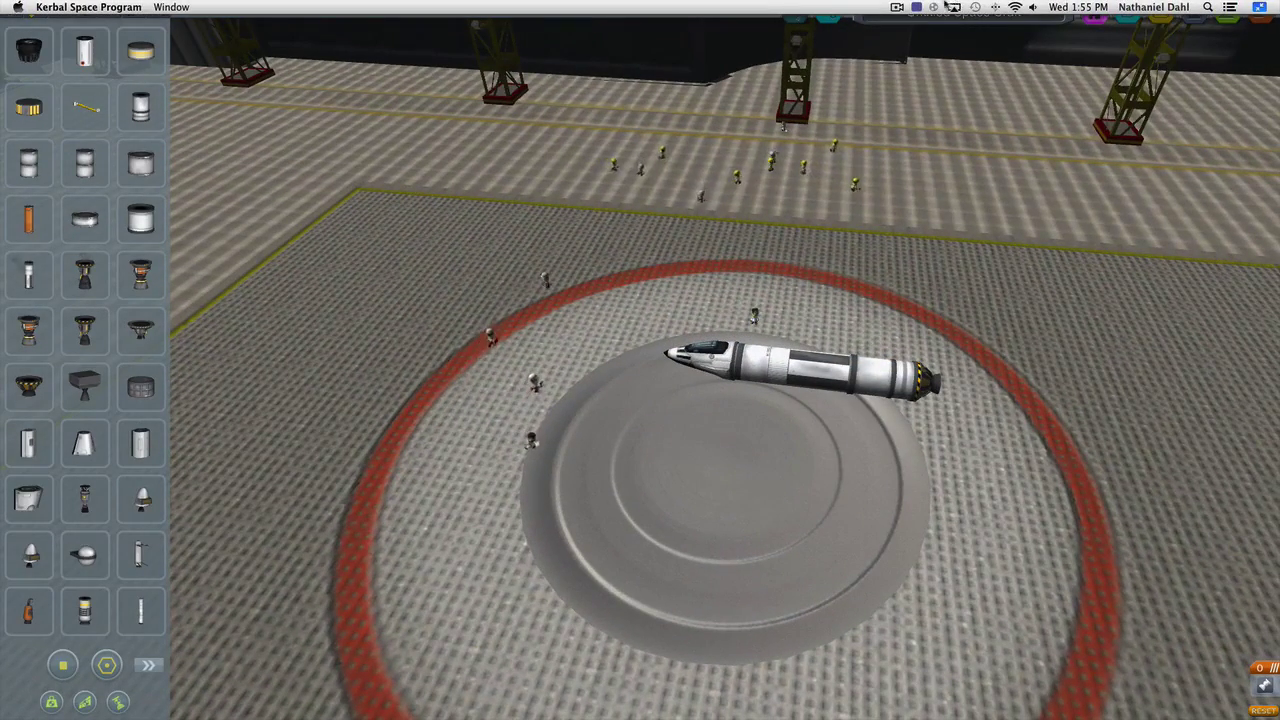
pyautogui.click(897, 7)
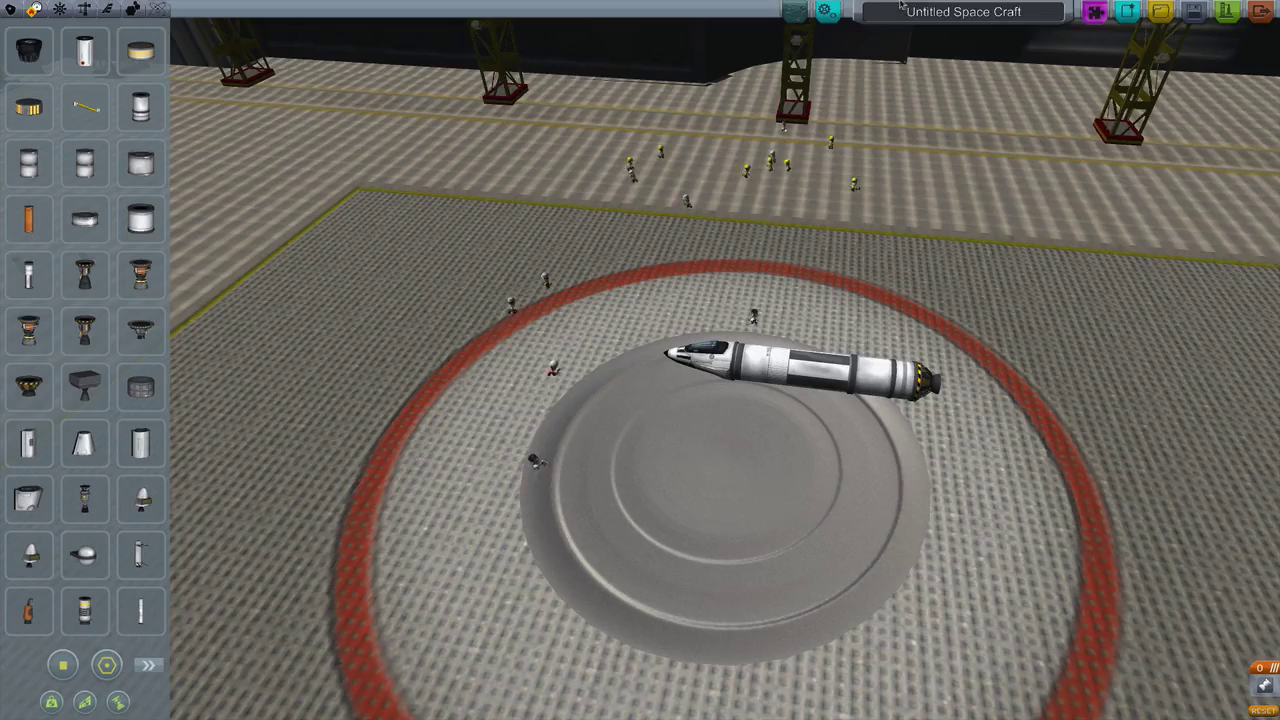
pyautogui.click(898, 7)
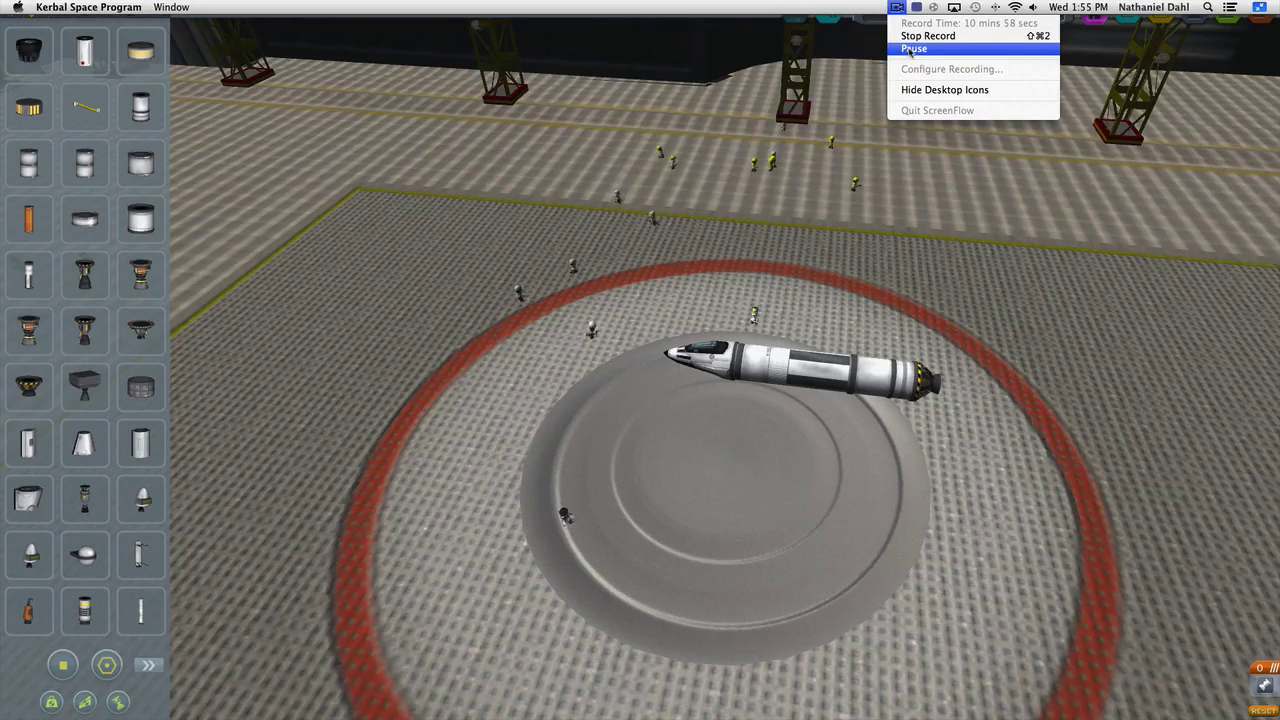
pyautogui.click(910, 50)
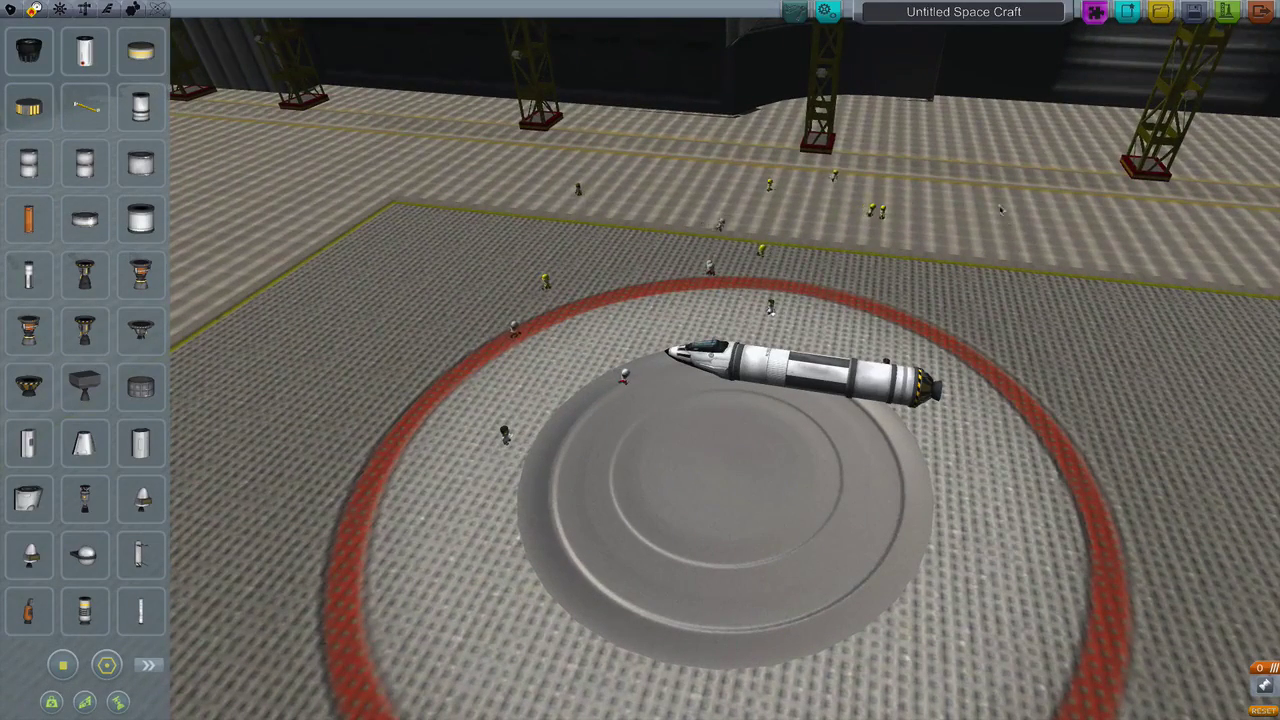
pyautogui.click(888, 10)
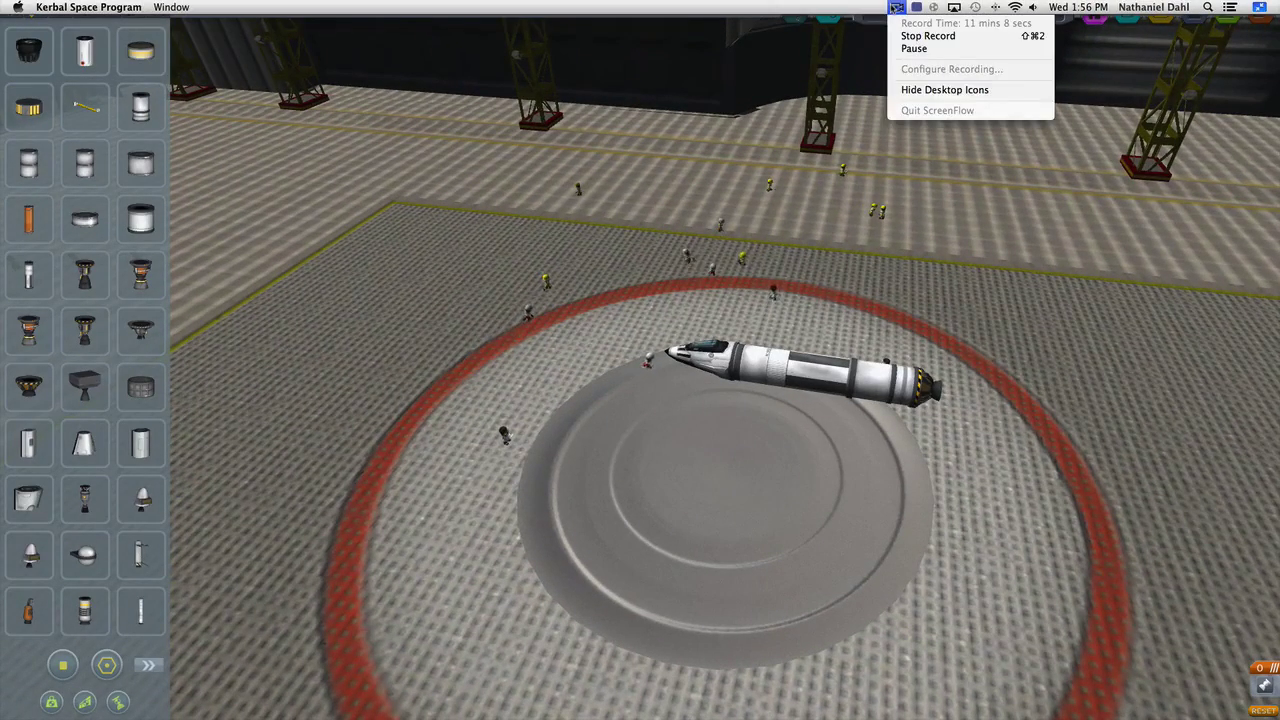
pyautogui.click(915, 54)
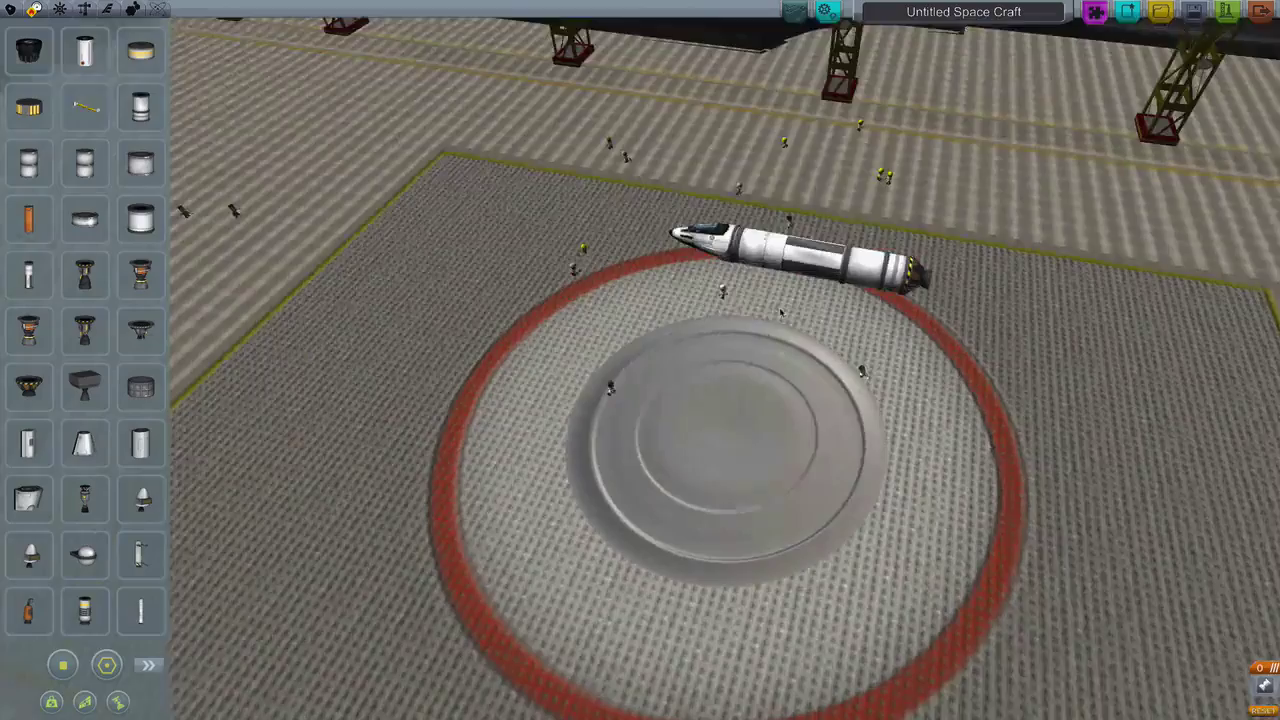
# Take a Delta Wing from the Aerodynamics parts, then pick up a flat tail fin
pyautogui.click(132, 9)
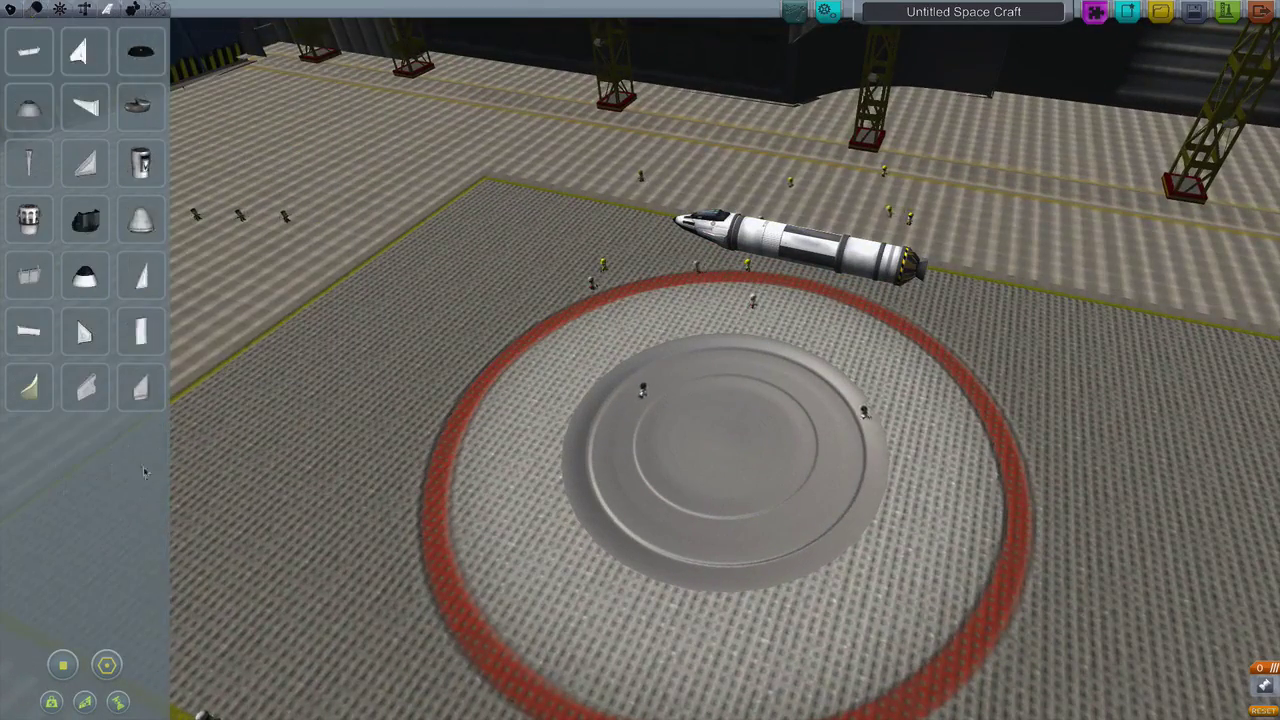
pyautogui.moveTo(85, 163)
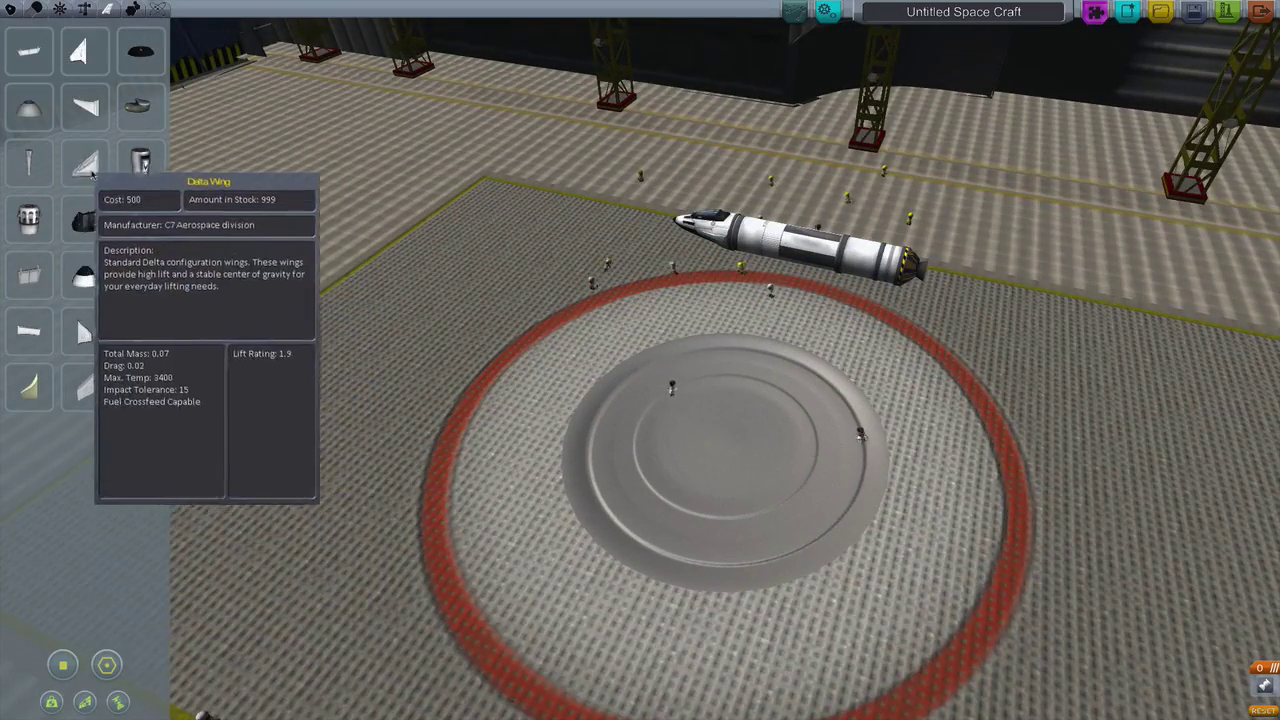
pyautogui.click(88, 167)
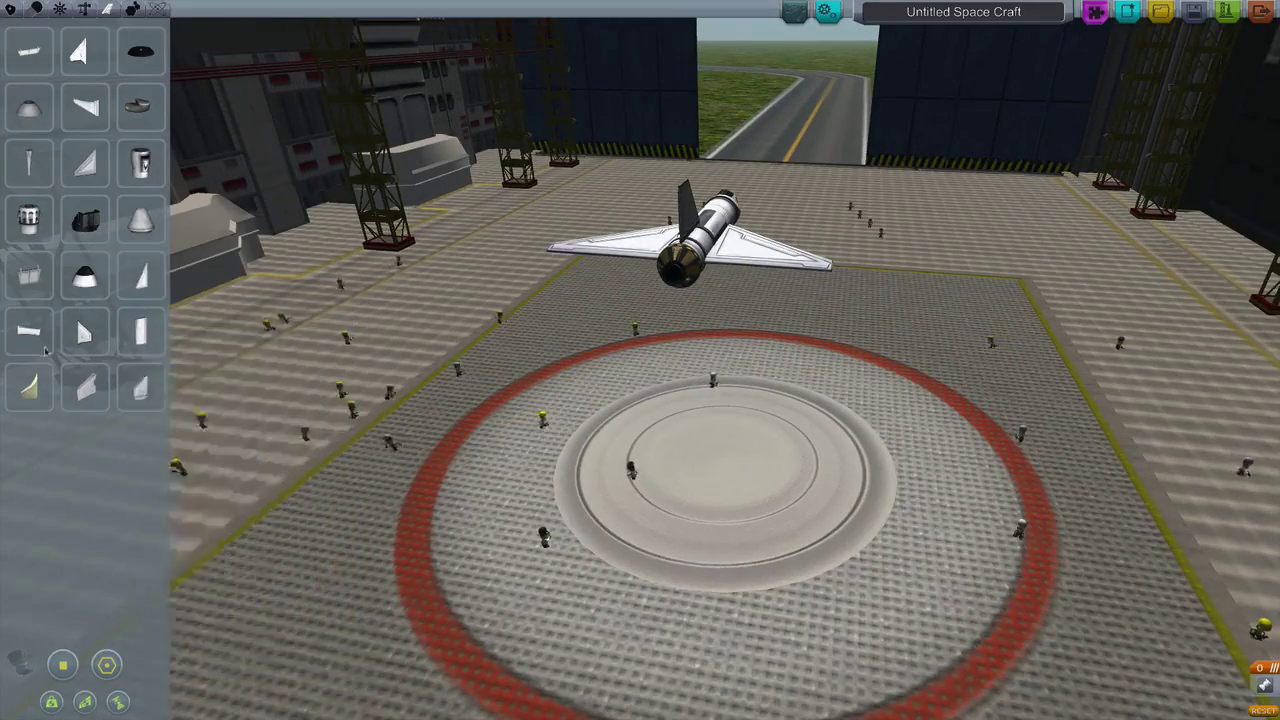
pyautogui.click(28, 330)
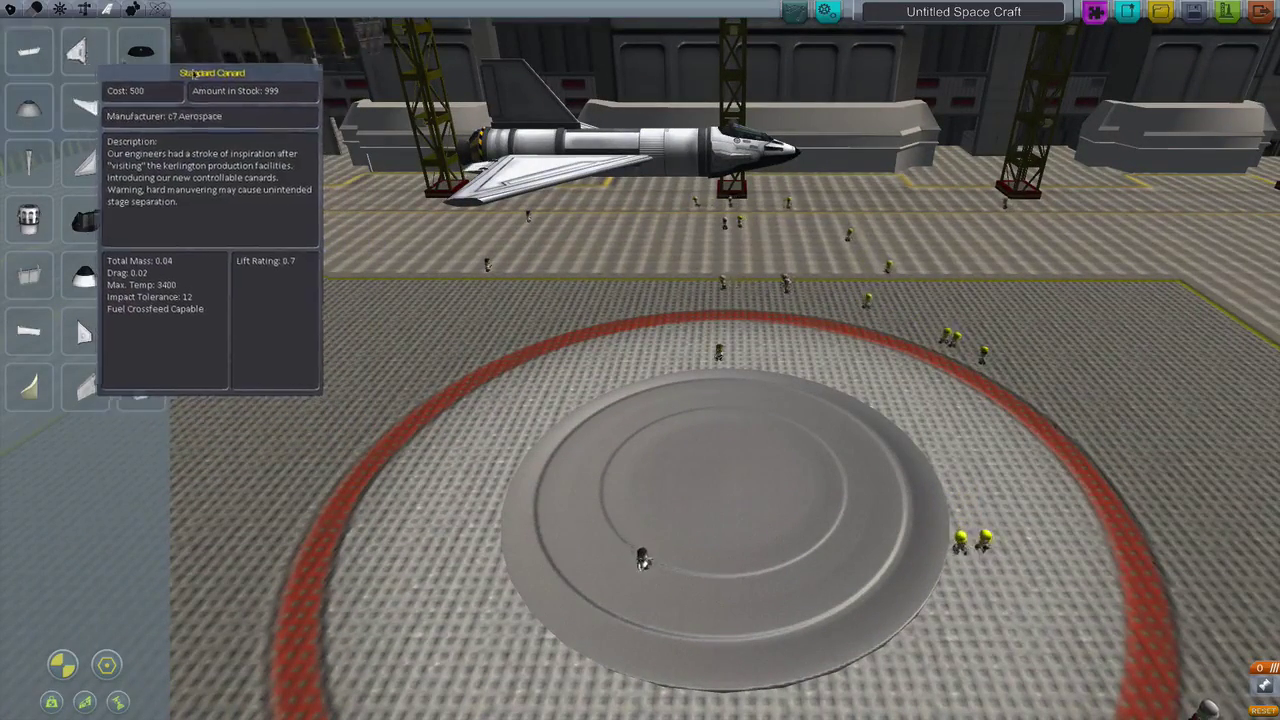
# Attach a mirrored canard pair to the nose, then delete it
pyautogui.click(78, 52)
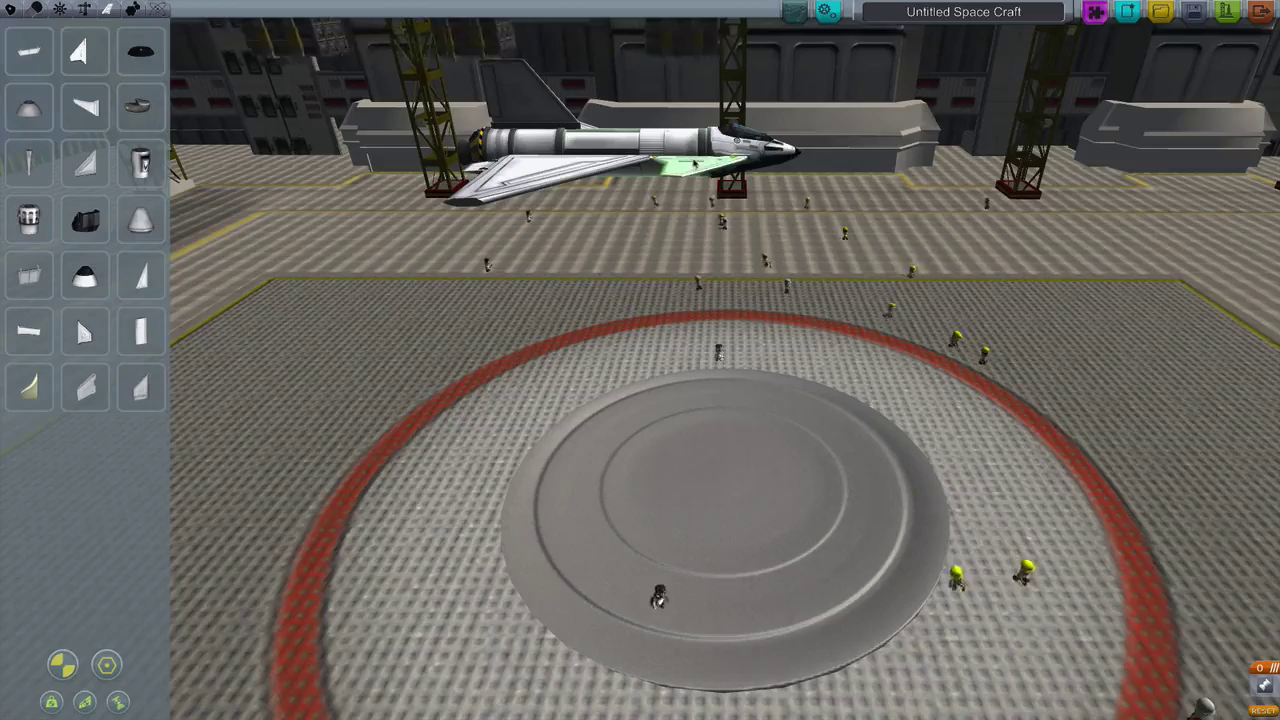
pyautogui.click(722, 163)
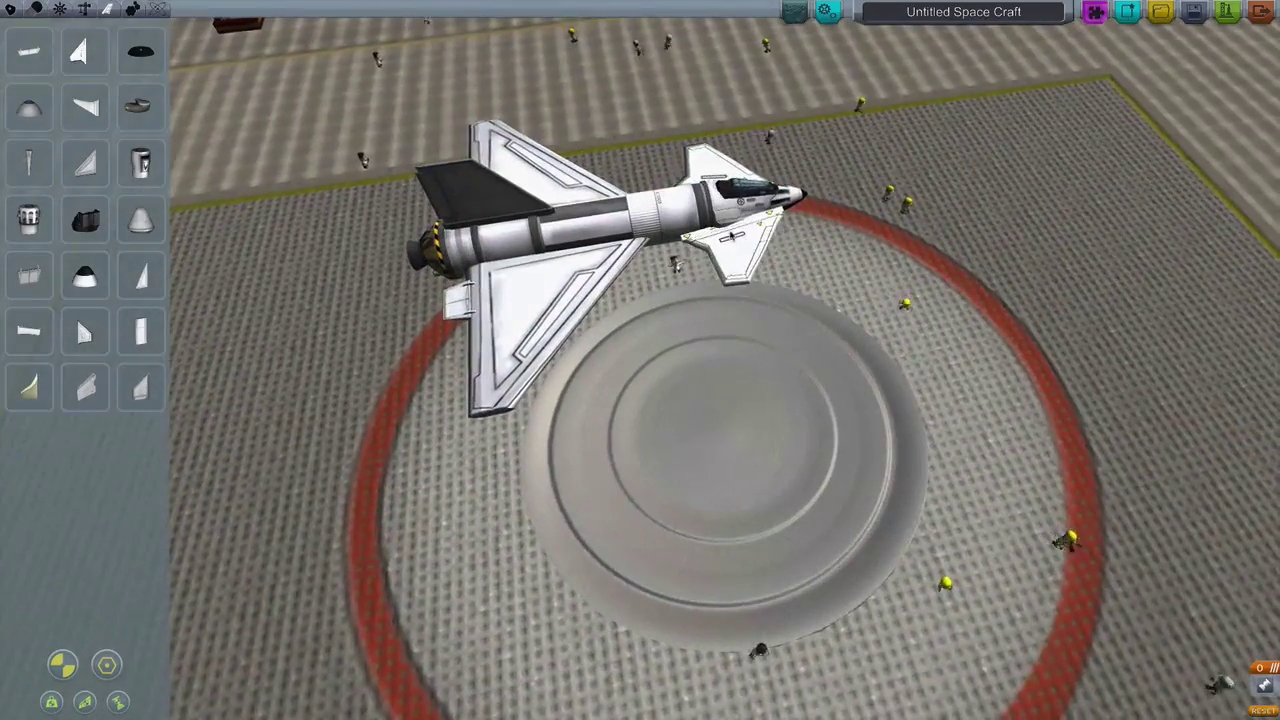
pyautogui.click(705, 233)
pyautogui.click(150, 350)
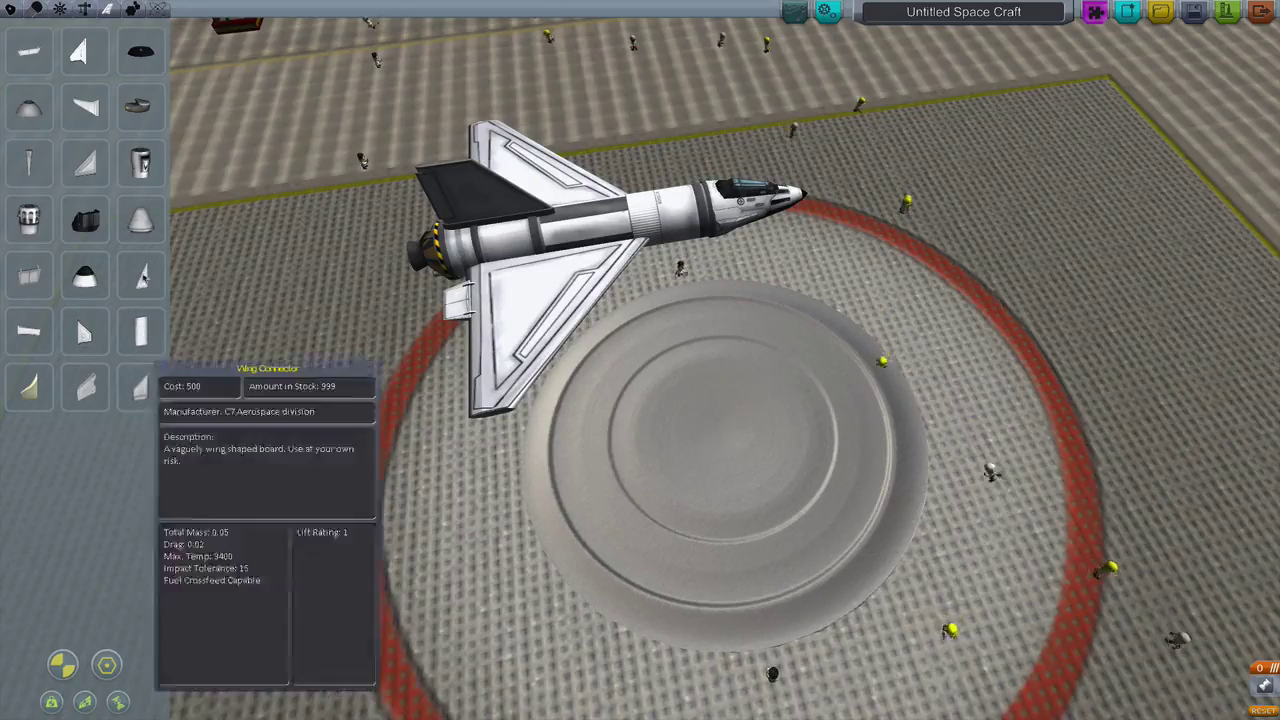
# Take the Advanced Canard pair for the nose and orbit around the spaceplane
pyautogui.click(107, 108)
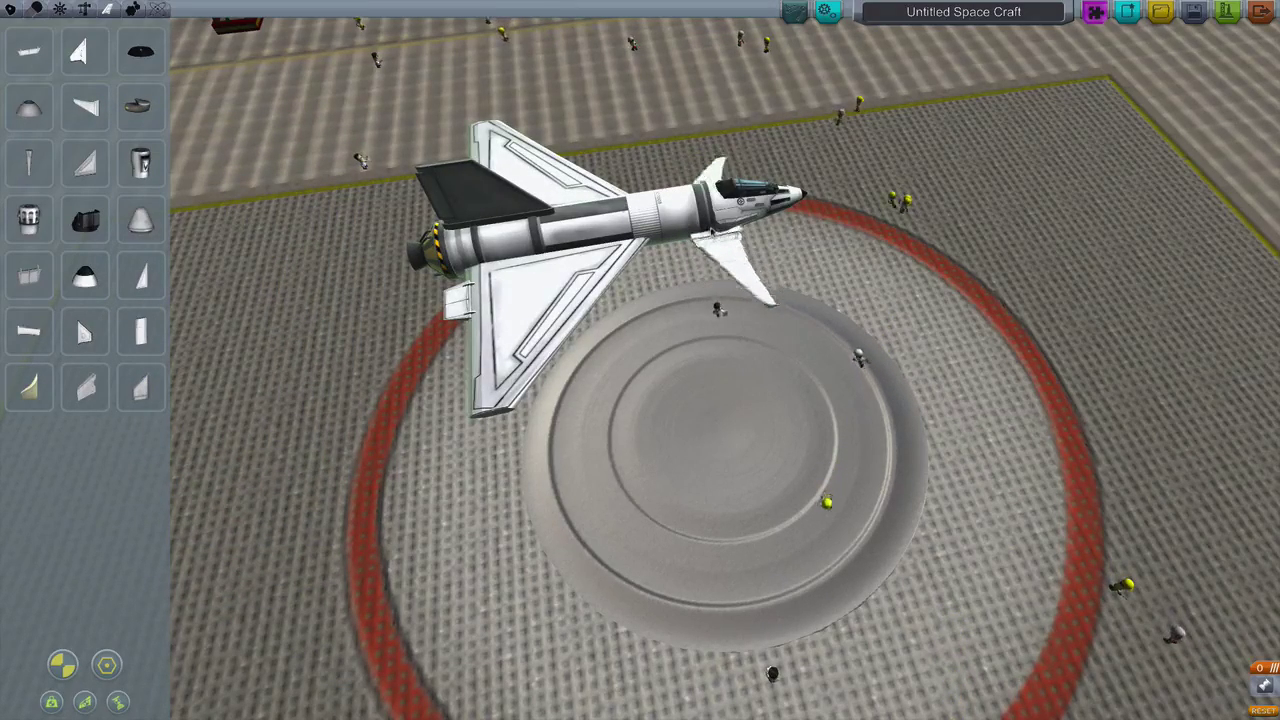
pyautogui.moveTo(712, 232); pyautogui.dragTo(712, 300)
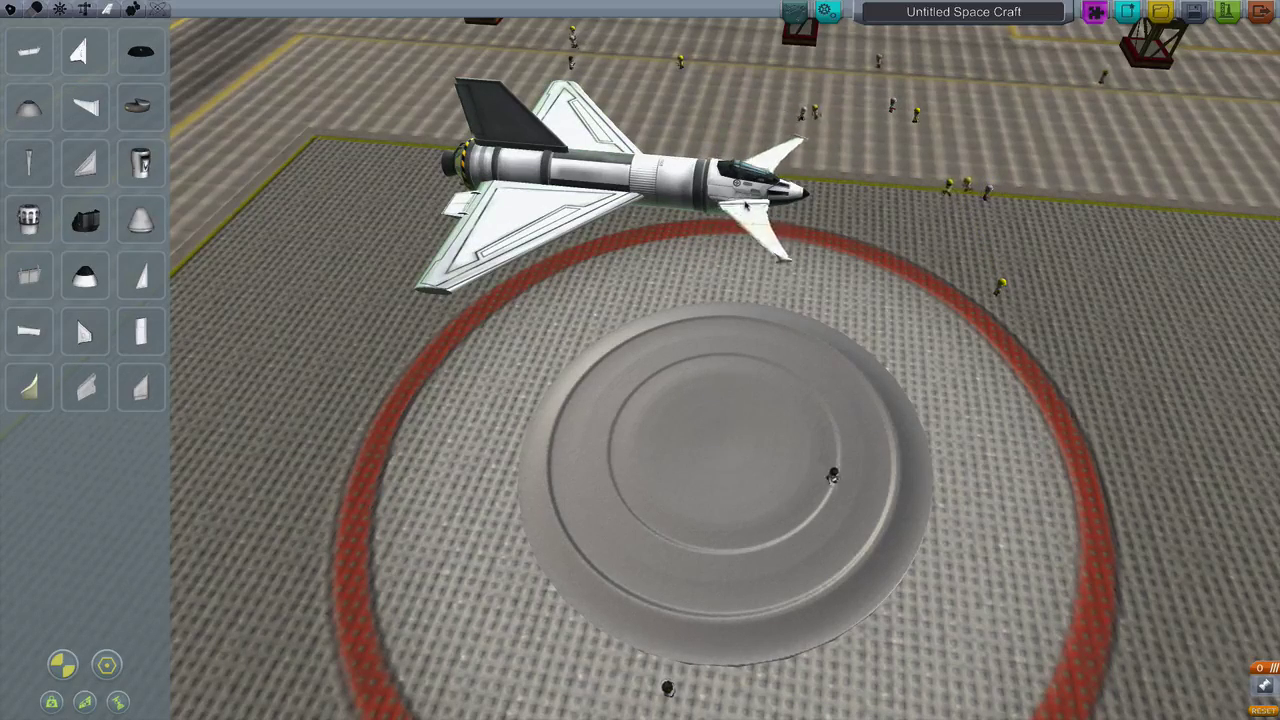
pyautogui.moveTo(748, 204)
pyautogui.mouseDown()
pyautogui.moveTo(851, 302)
pyautogui.moveTo(846, 250)
pyautogui.mouseUp()
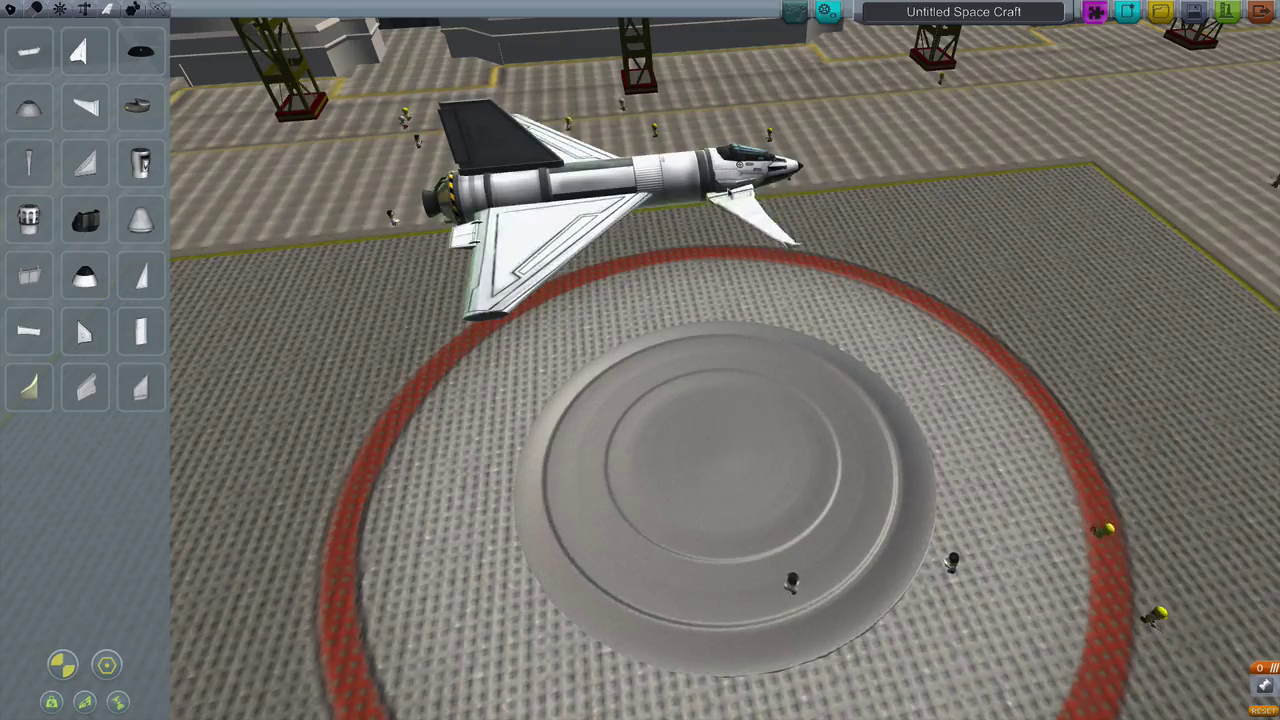
pyautogui.moveTo(640, 300); pyautogui.dragTo(640, 420)
pyautogui.moveTo(613, 203)
pyautogui.mouseDown()
pyautogui.moveTo(863, 207)
pyautogui.moveTo(785, 220)
pyautogui.moveTo(785, 145)
pyautogui.moveTo(441, 186)
pyautogui.moveTo(170, 120)
pyautogui.mouseUp()
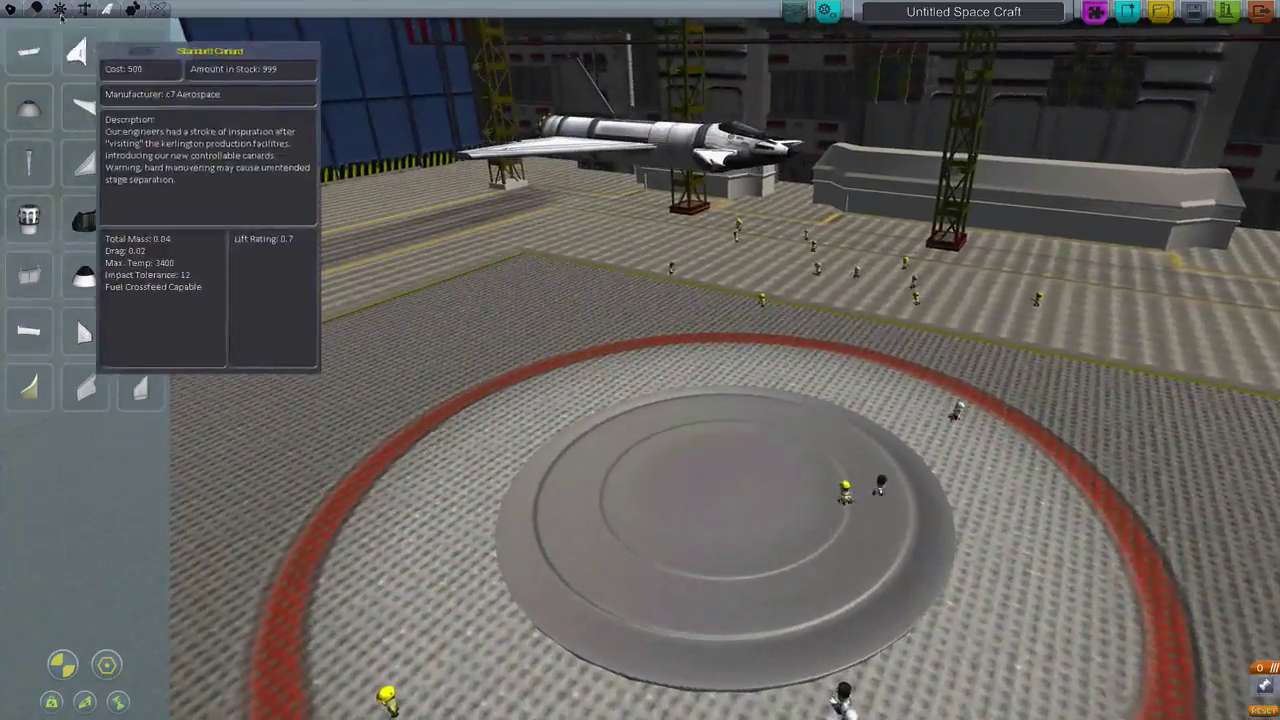
# Attach a Small Gear Bay from the Utility parts under the spaceplane
pyautogui.click(60, 9)
pyautogui.click(34, 9)
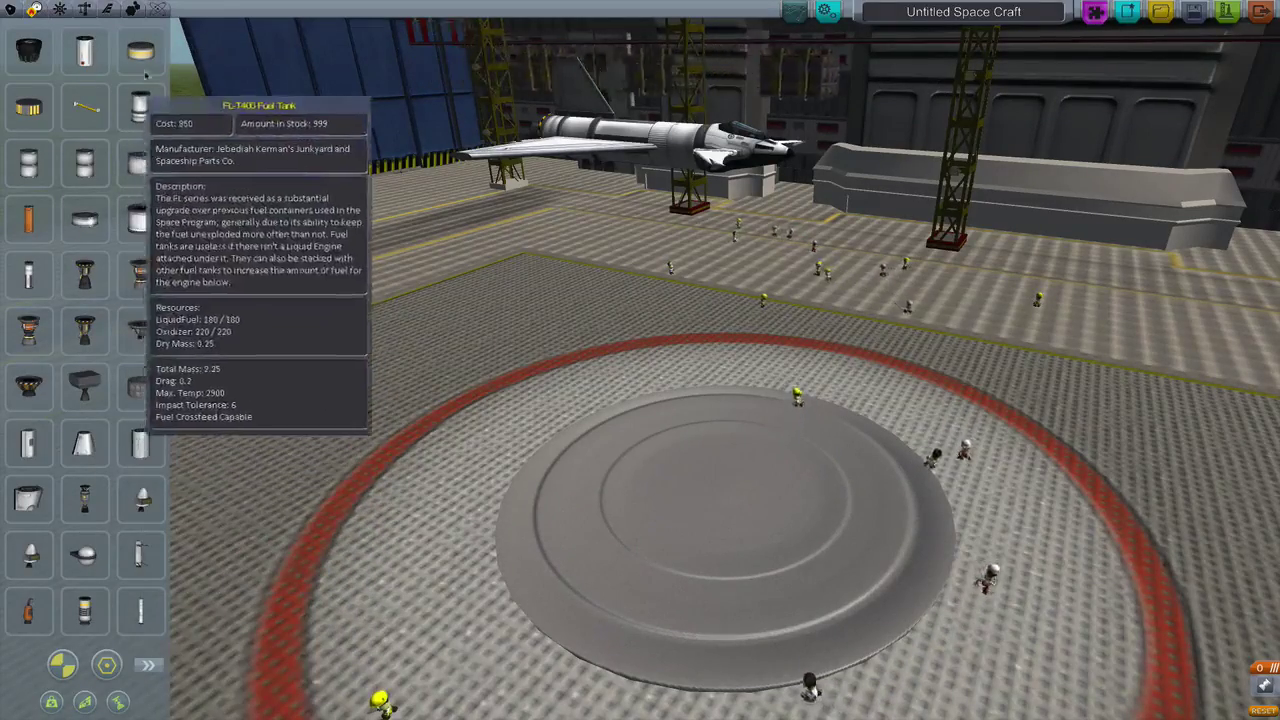
pyautogui.click(133, 9)
pyautogui.moveTo(85, 107)
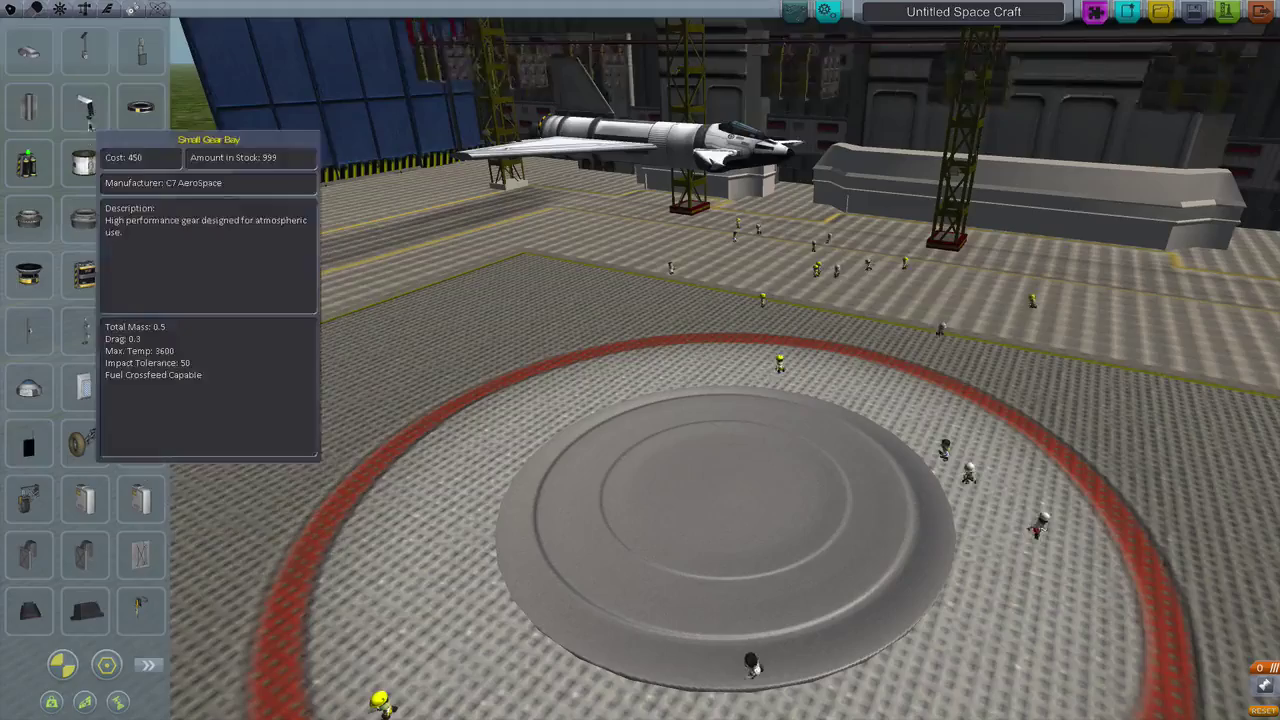
pyautogui.click(85, 105)
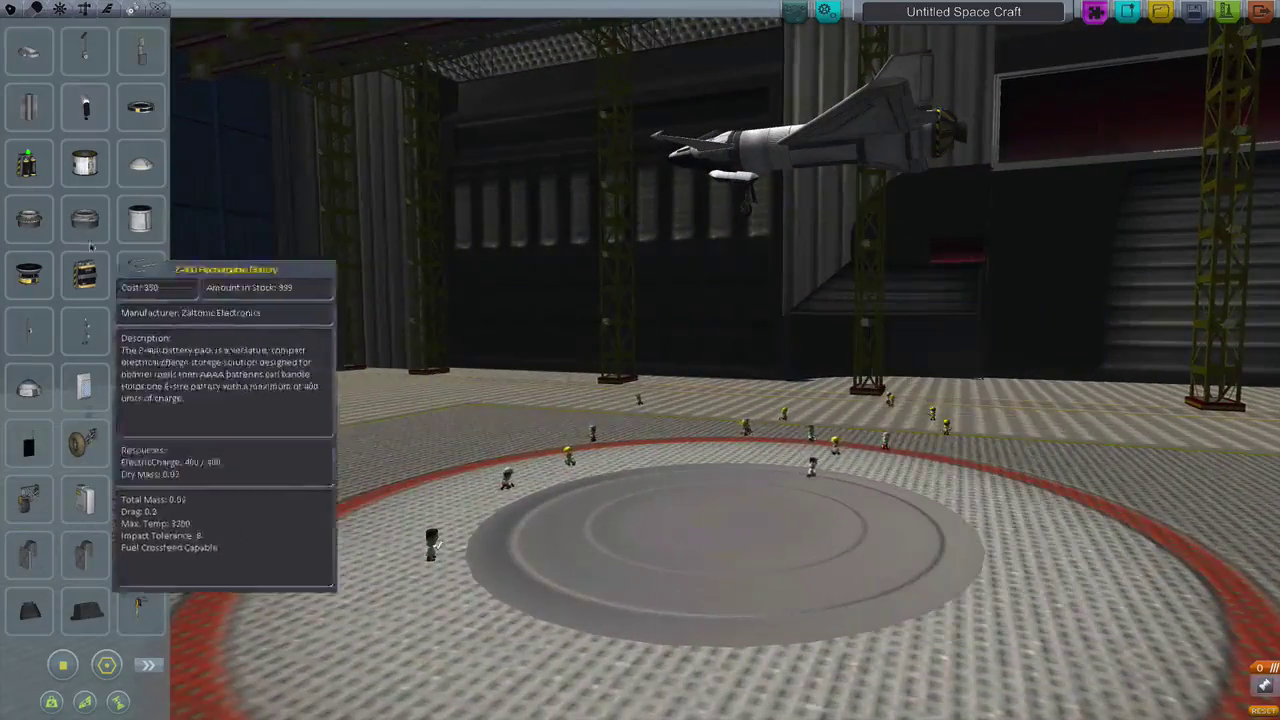
pyautogui.click(60, 290)
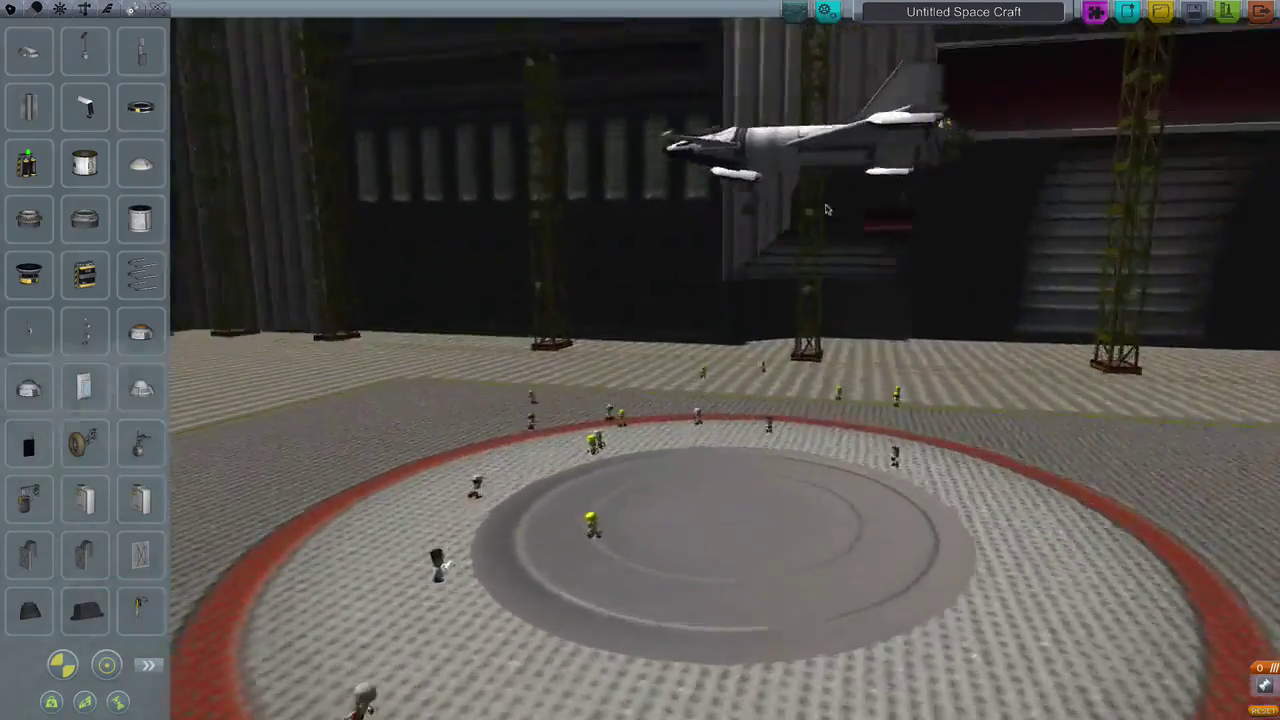
pyautogui.moveTo(917, 173); pyautogui.dragTo(1119, 165)
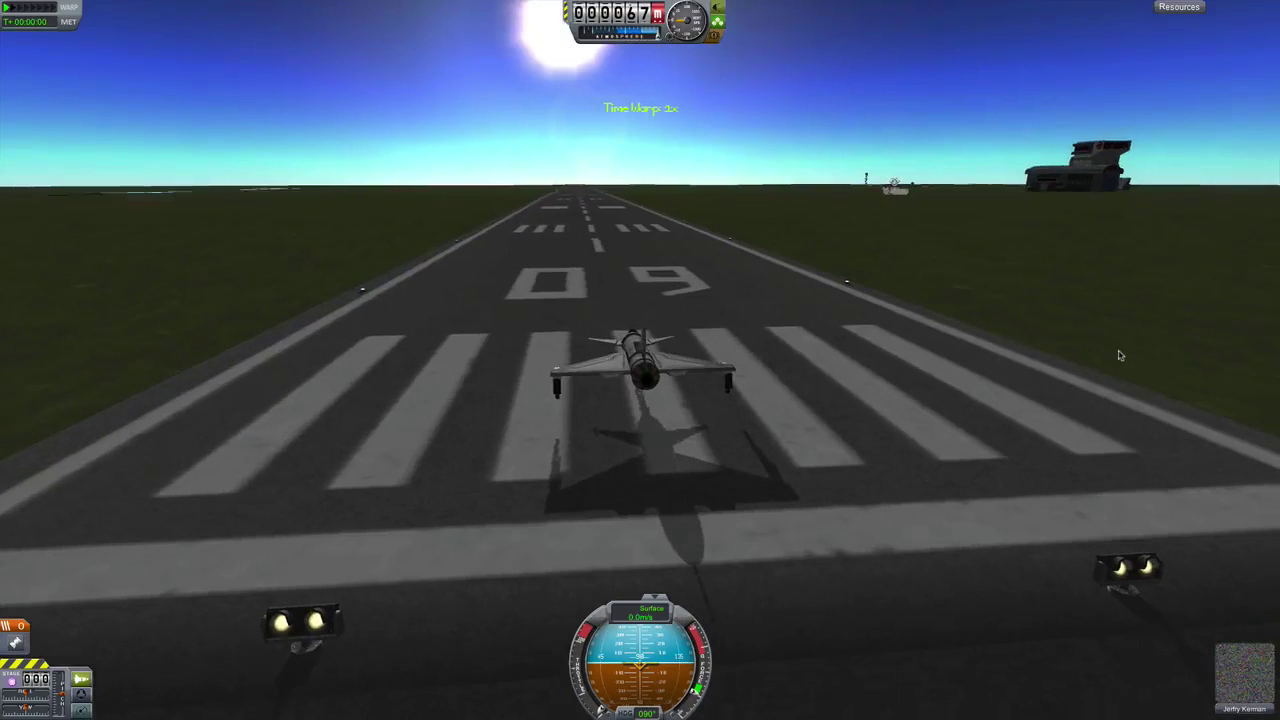
pyautogui.scroll(-5, 910, 338)
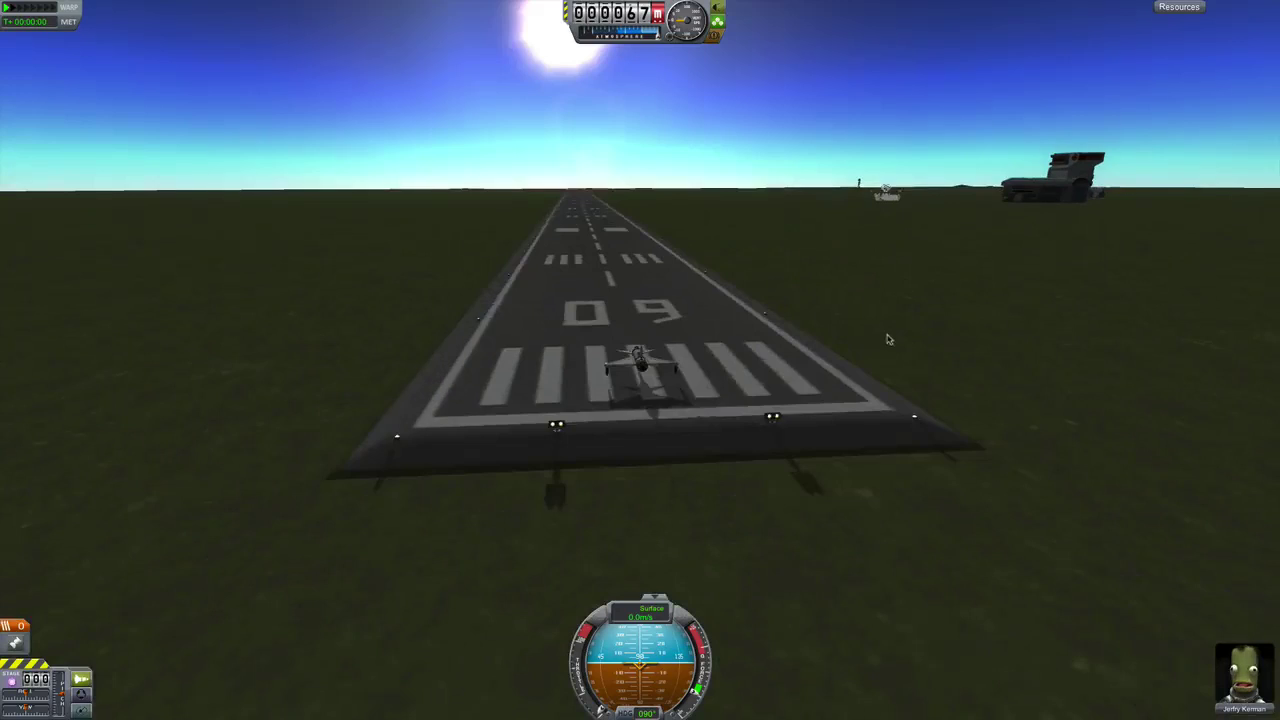
# Start the engines and pitch nose-up to lift off the runway
pyautogui.moveTo(888, 340)
pyautogui.mouseDown()
pyautogui.moveTo(769, 303)
pyautogui.moveTo(675, 320)
pyautogui.moveTo(687, 428)
pyautogui.mouseUp()
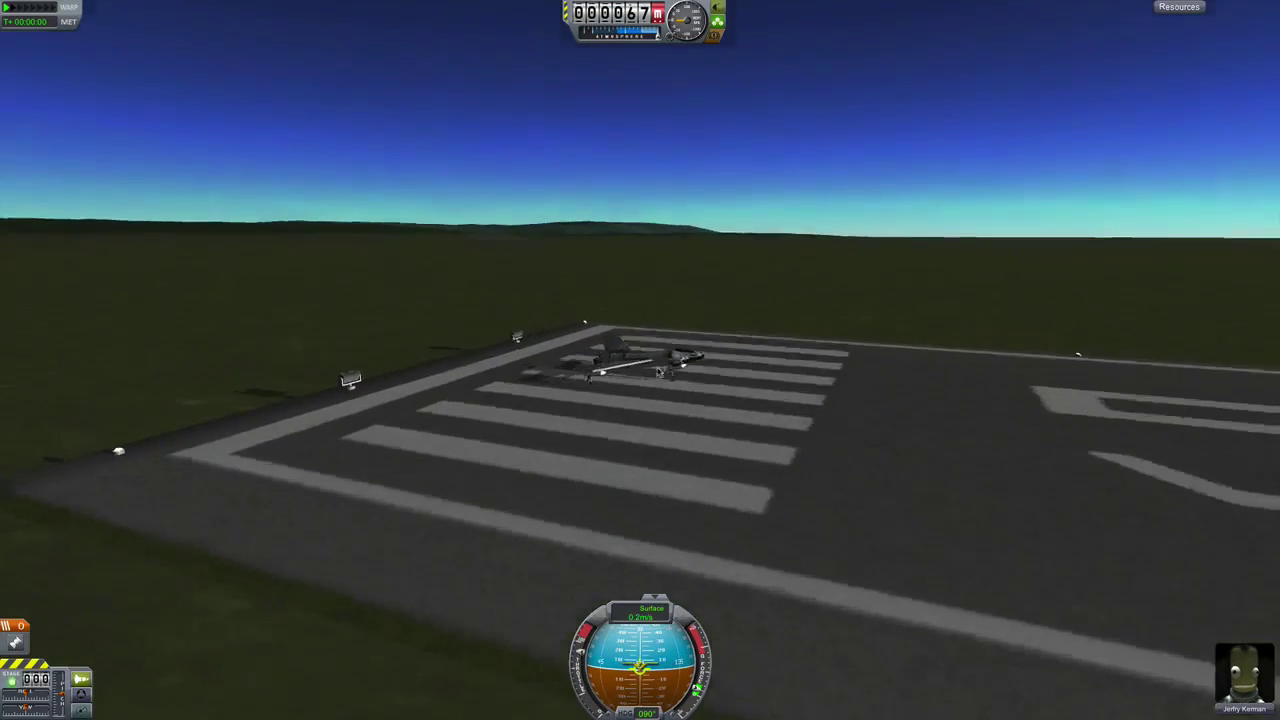
pyautogui.press('space')
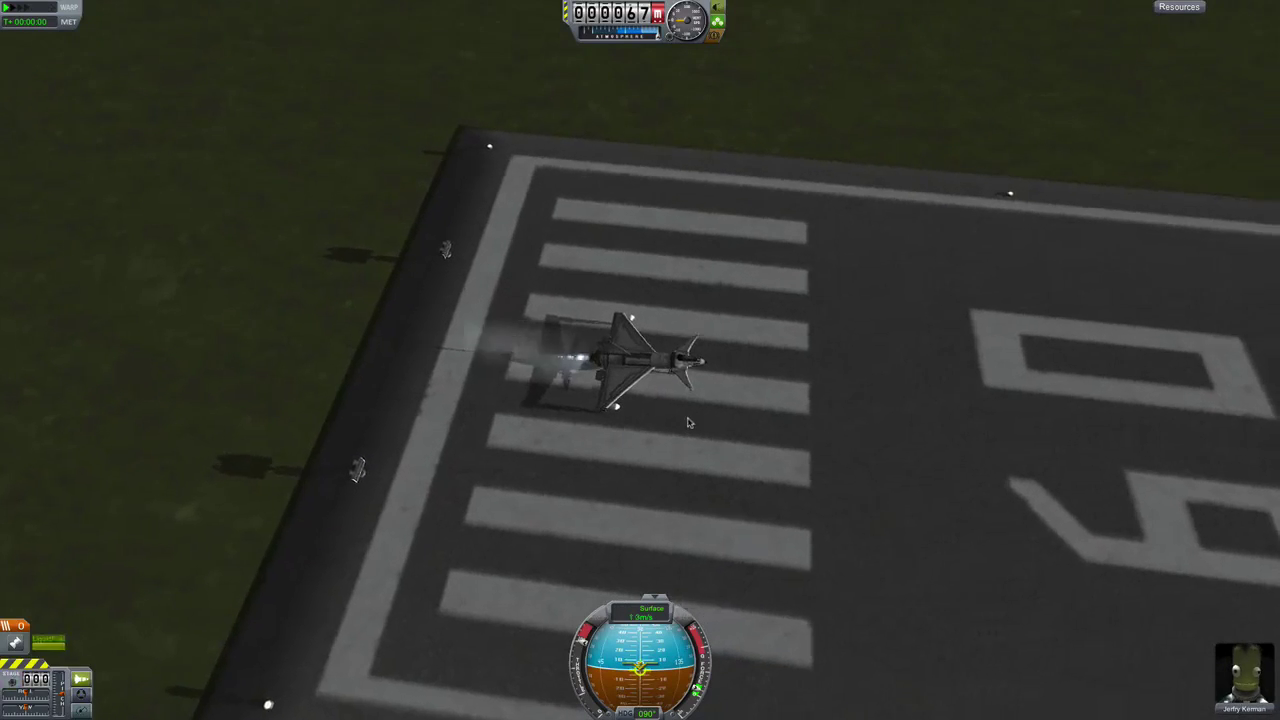
pyautogui.moveTo(678, 394)
pyautogui.mouseDown()
pyautogui.moveTo(908, 353)
pyautogui.moveTo(788, 313)
pyautogui.moveTo(696, 321)
pyautogui.mouseUp()
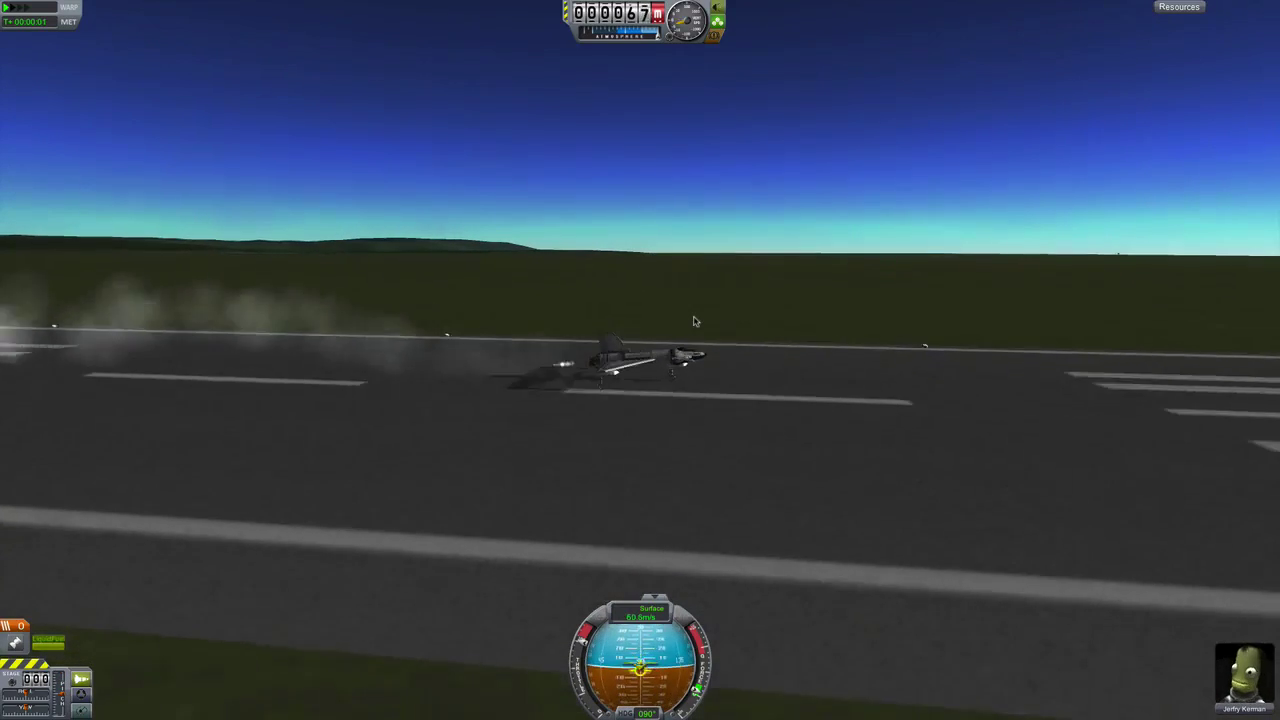
pyautogui.press('s')
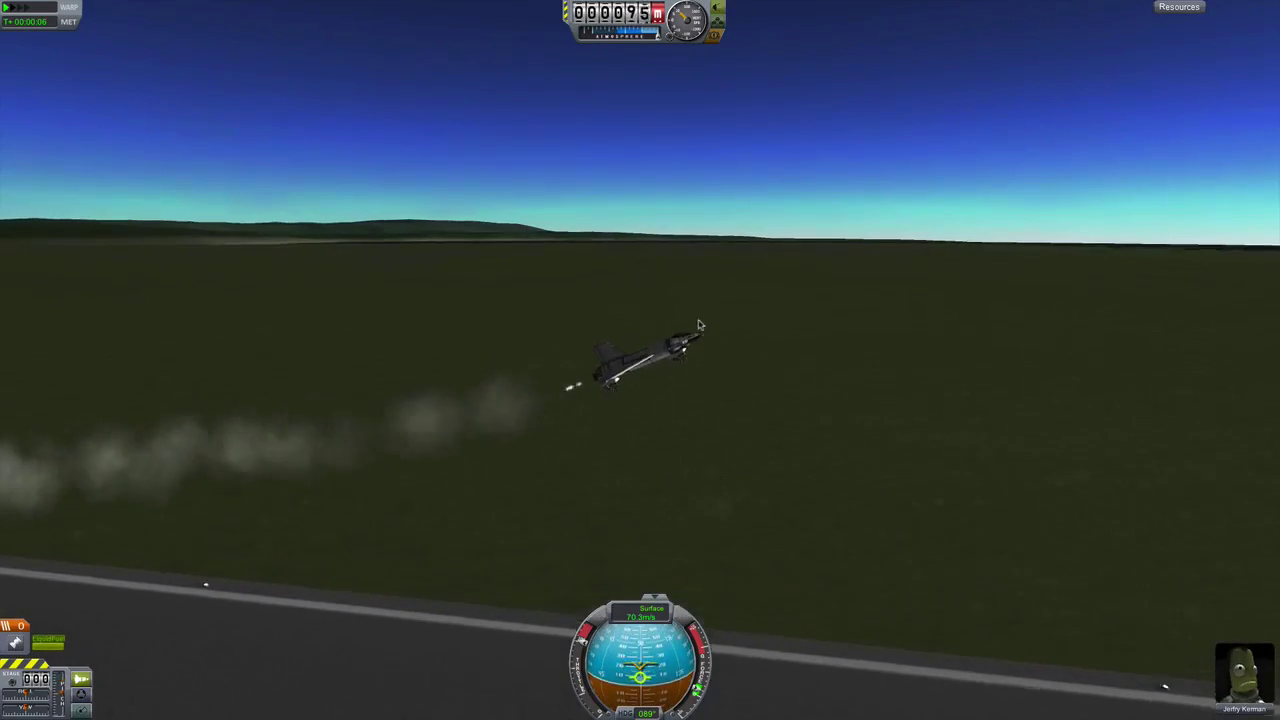
pyautogui.moveTo(691, 324); pyautogui.dragTo(851, 312)
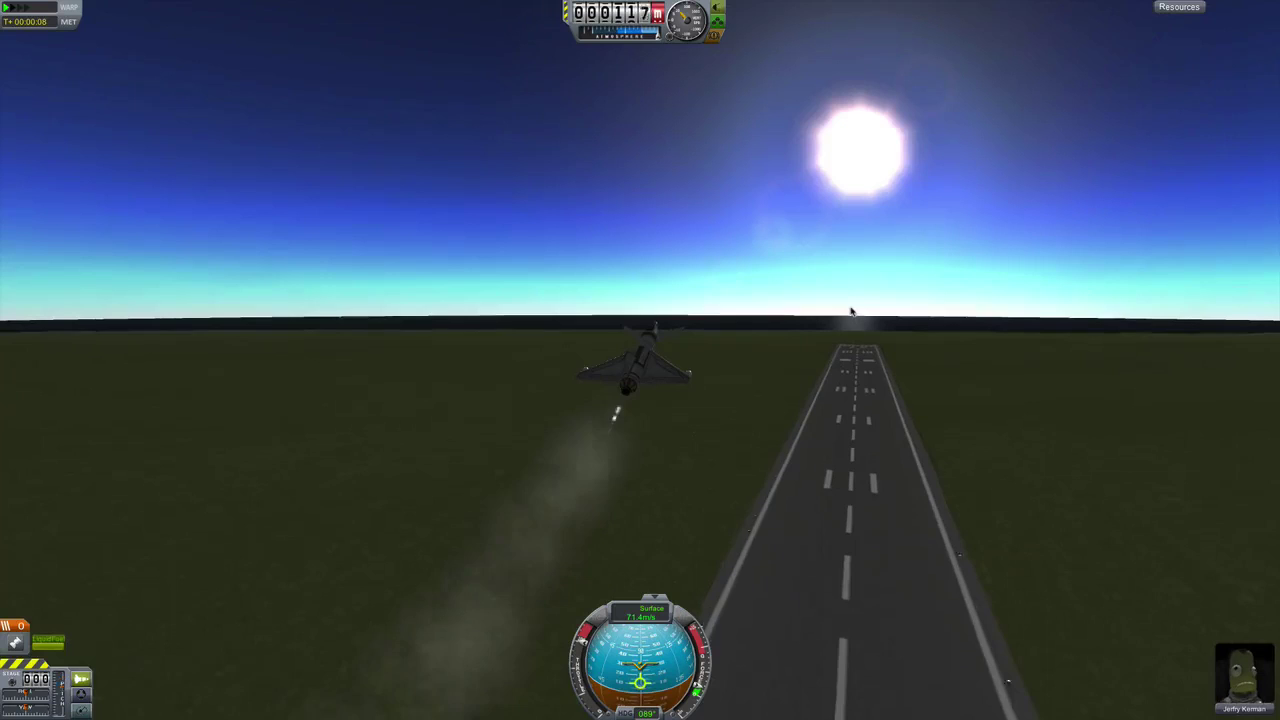
# Bank left into a turn, then roll back toward wings level
pyautogui.press('q')
pyautogui.press('q')
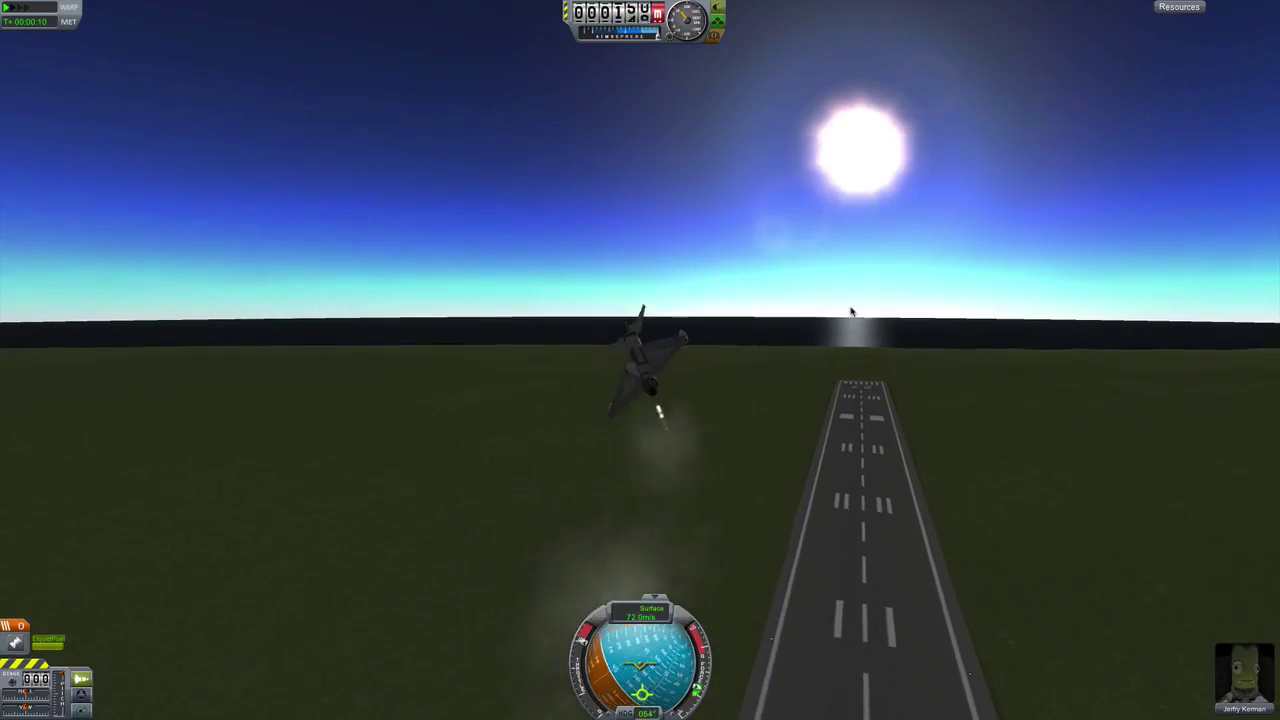
pyautogui.moveTo(729, 322); pyautogui.dragTo(581, 358)
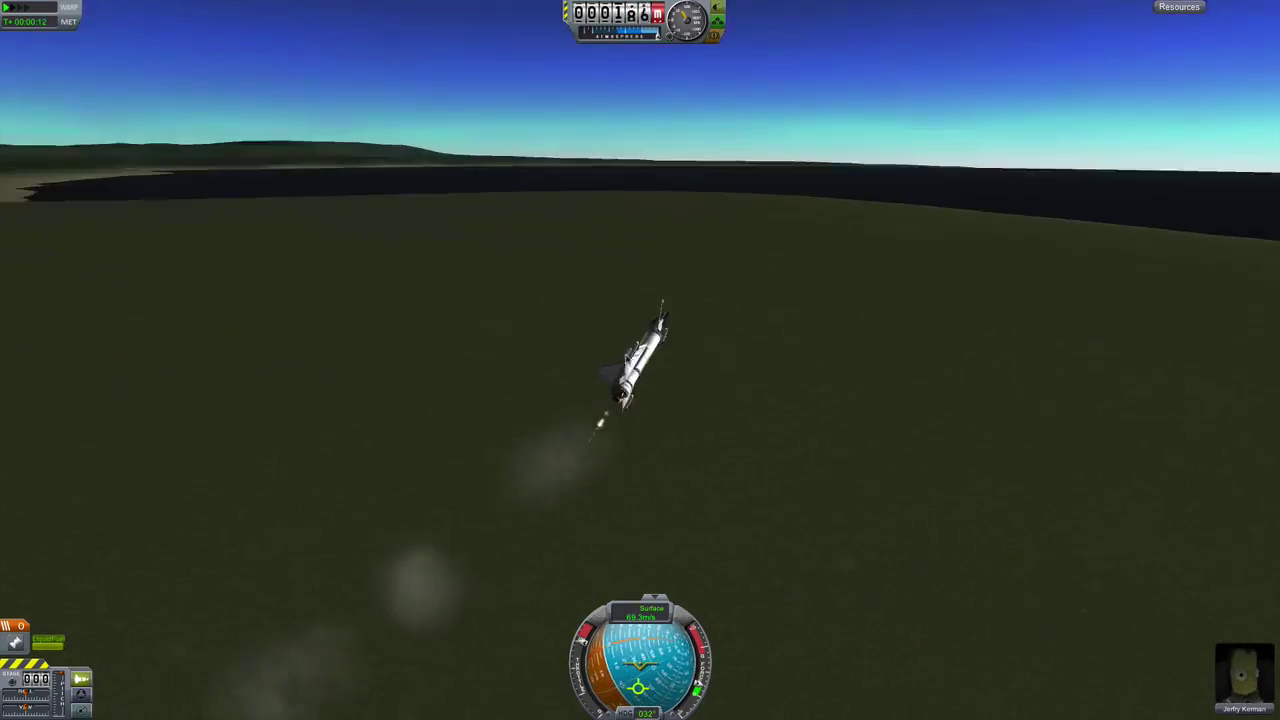
pyautogui.press('q')
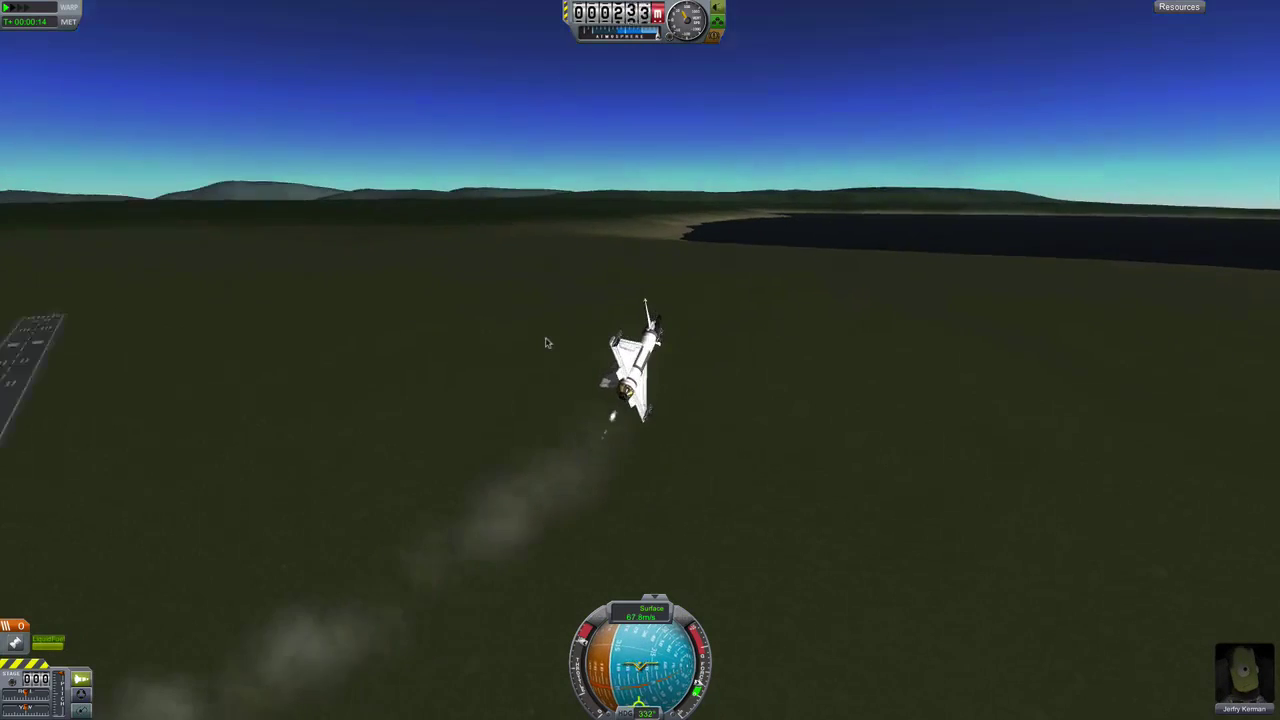
pyautogui.press('a')
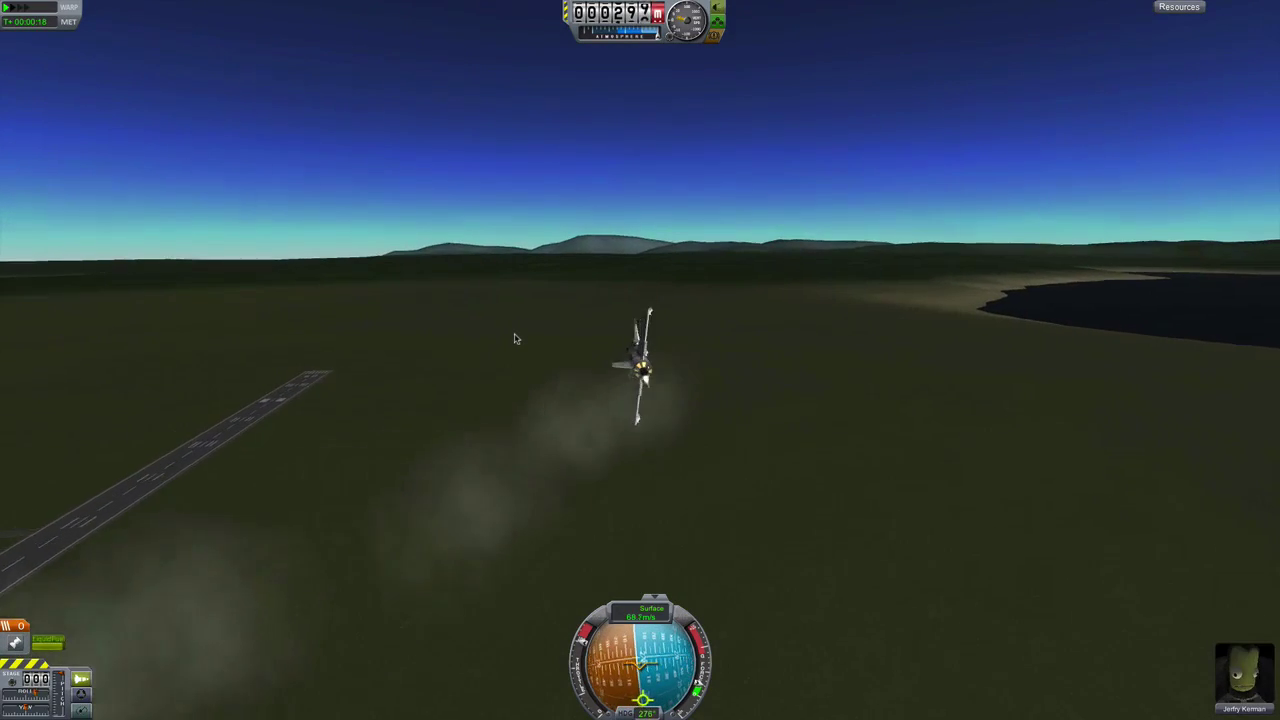
pyautogui.press('e')
pyautogui.press('s')
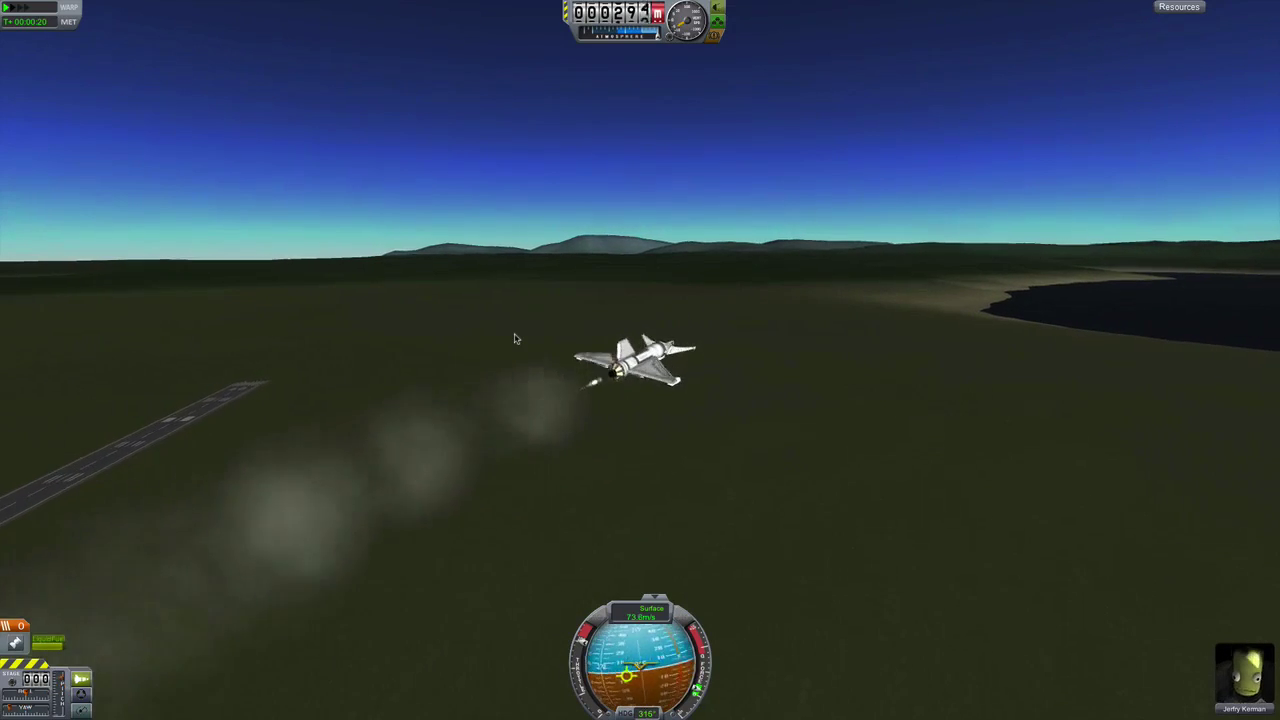
# Roll through sharp turns and pull the plane out of its dive
pyautogui.press('q')
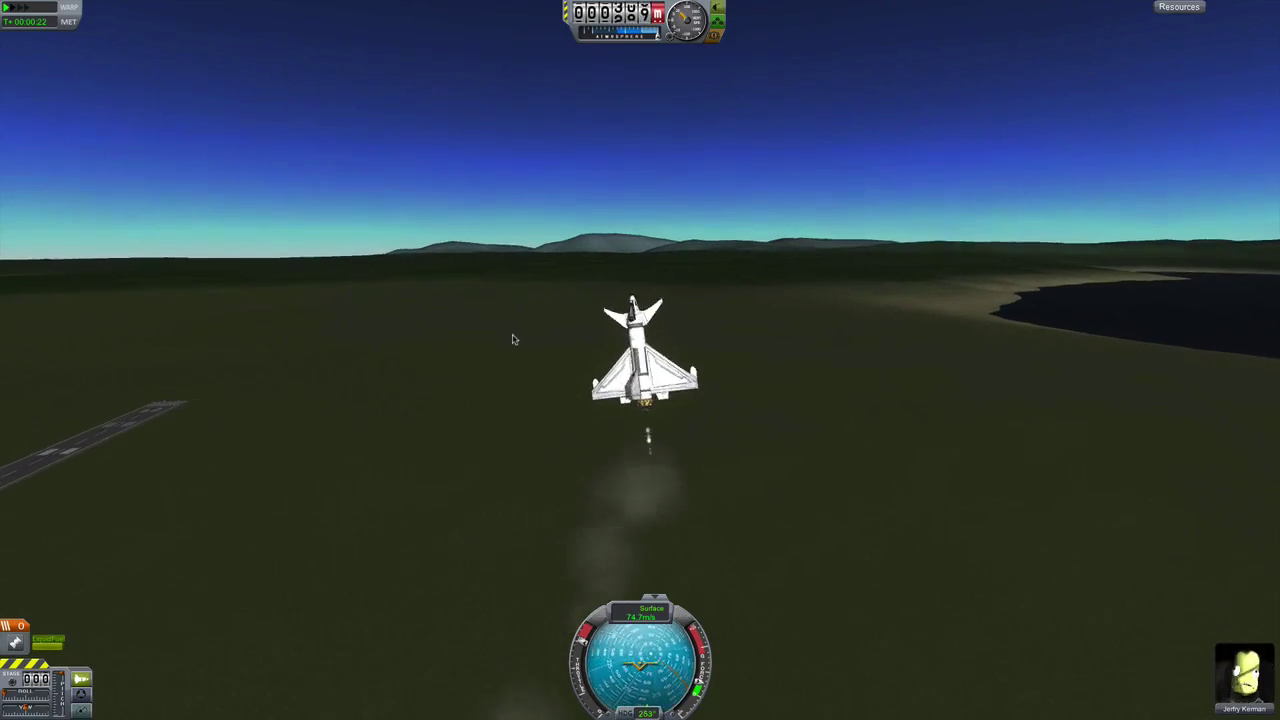
pyautogui.press('e')
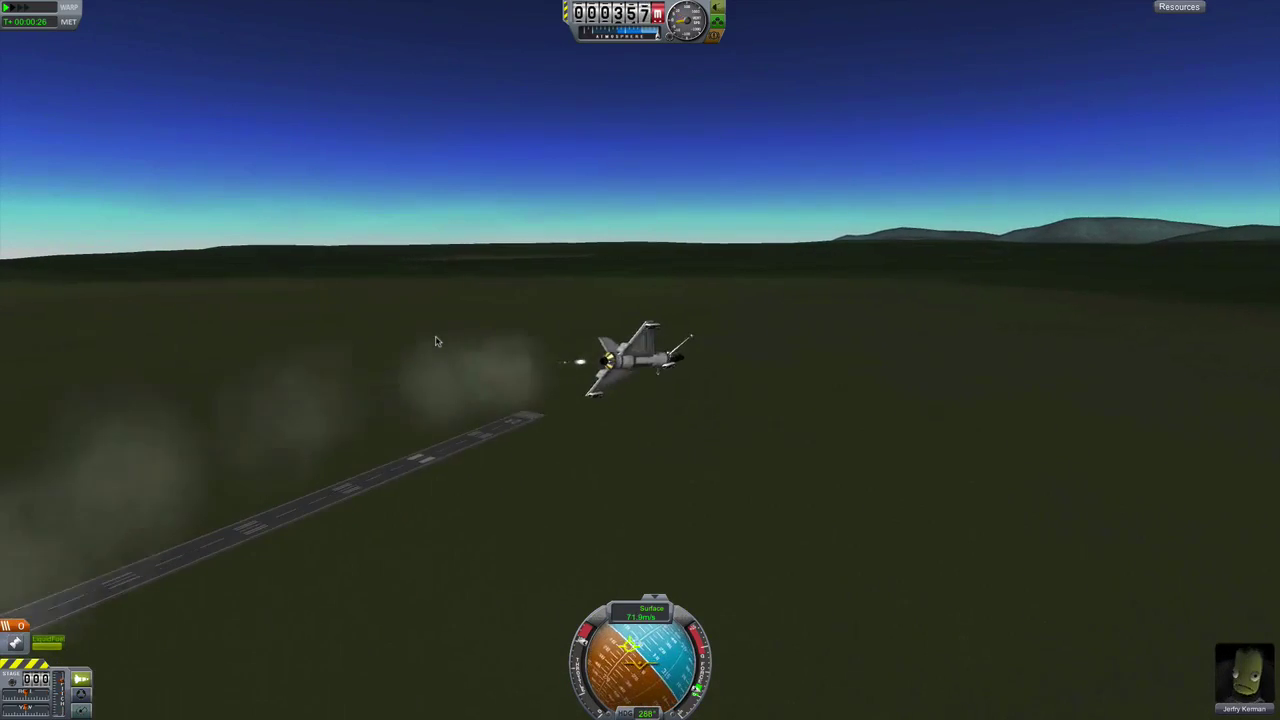
pyautogui.press('s')
pyautogui.press('e')
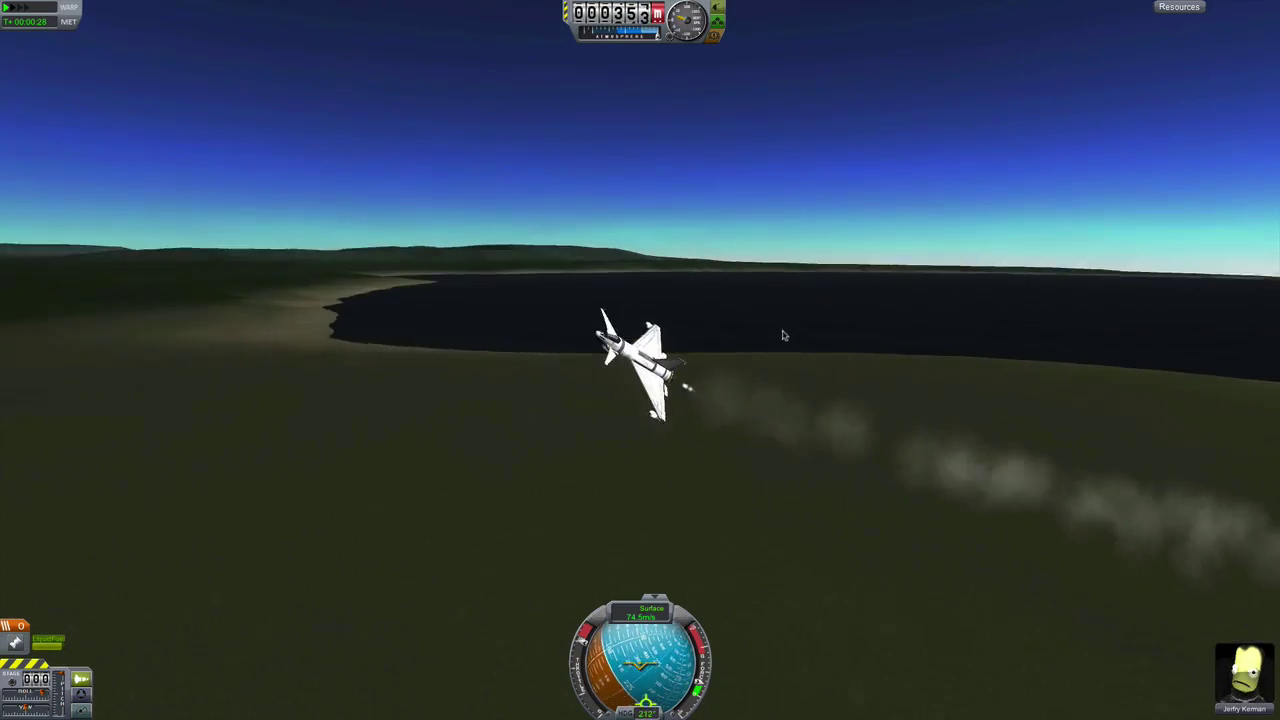
pyautogui.press('s')
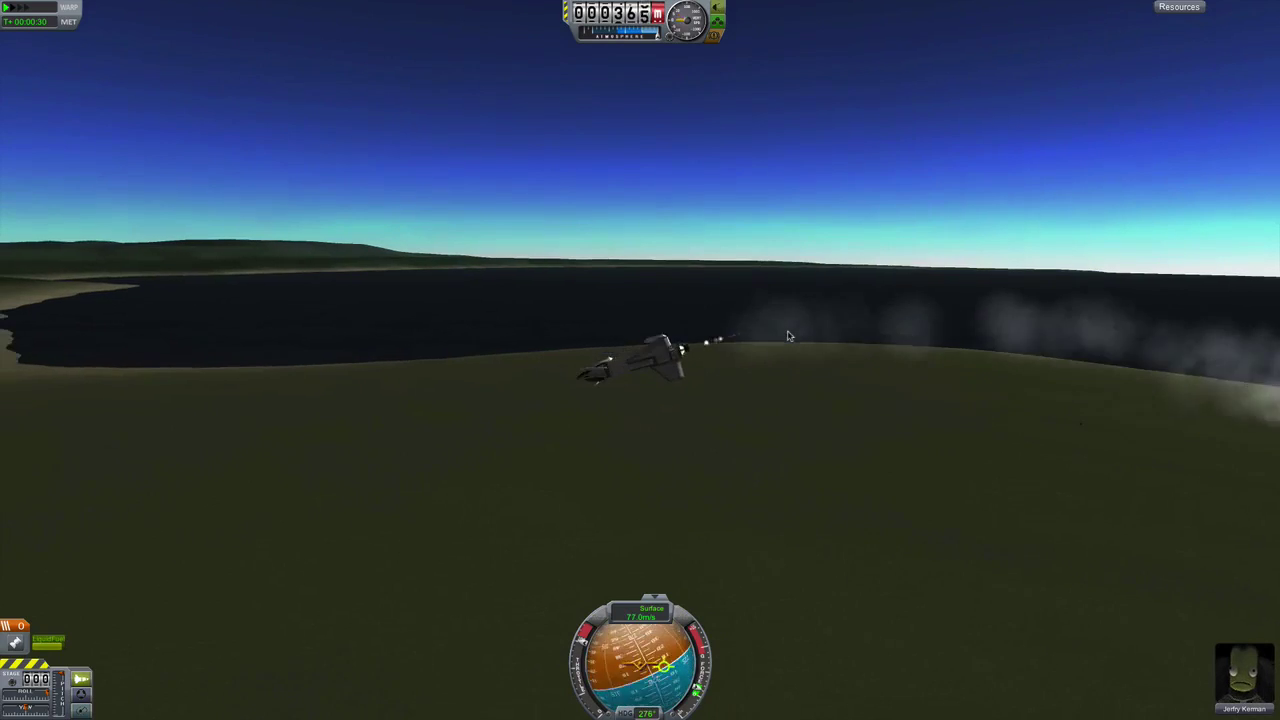
pyautogui.press('q')
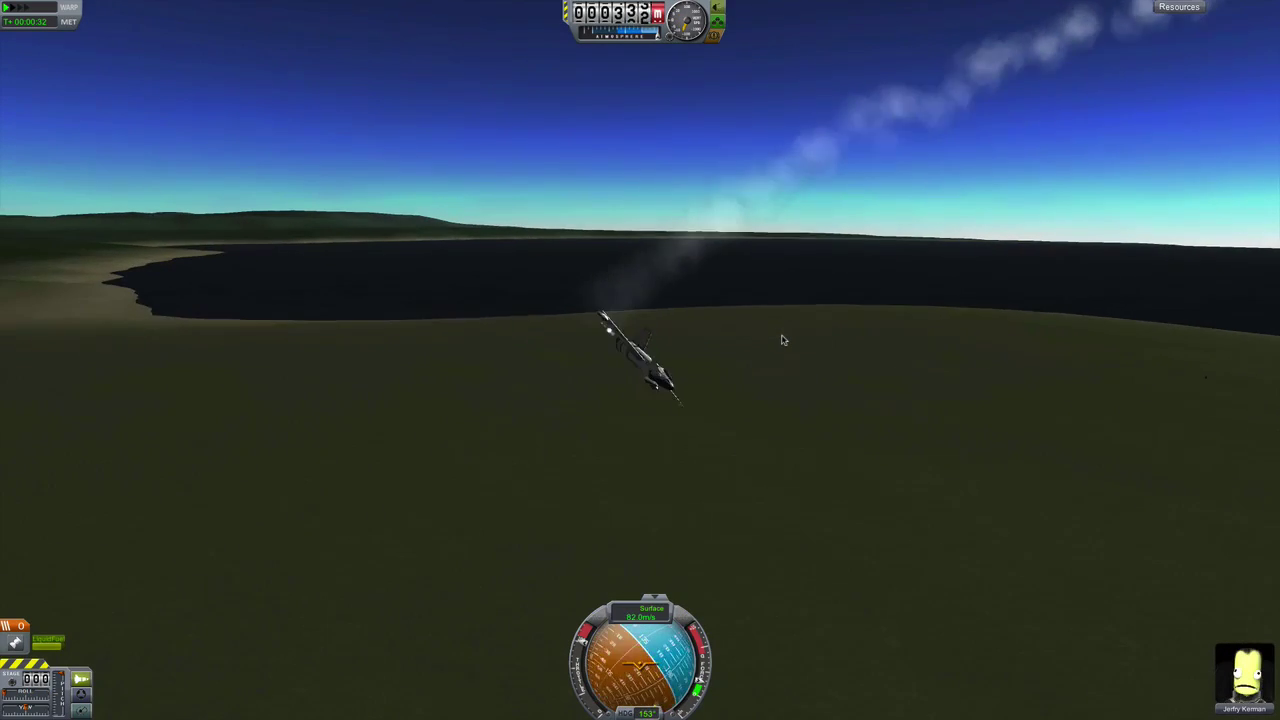
pyautogui.press('s')
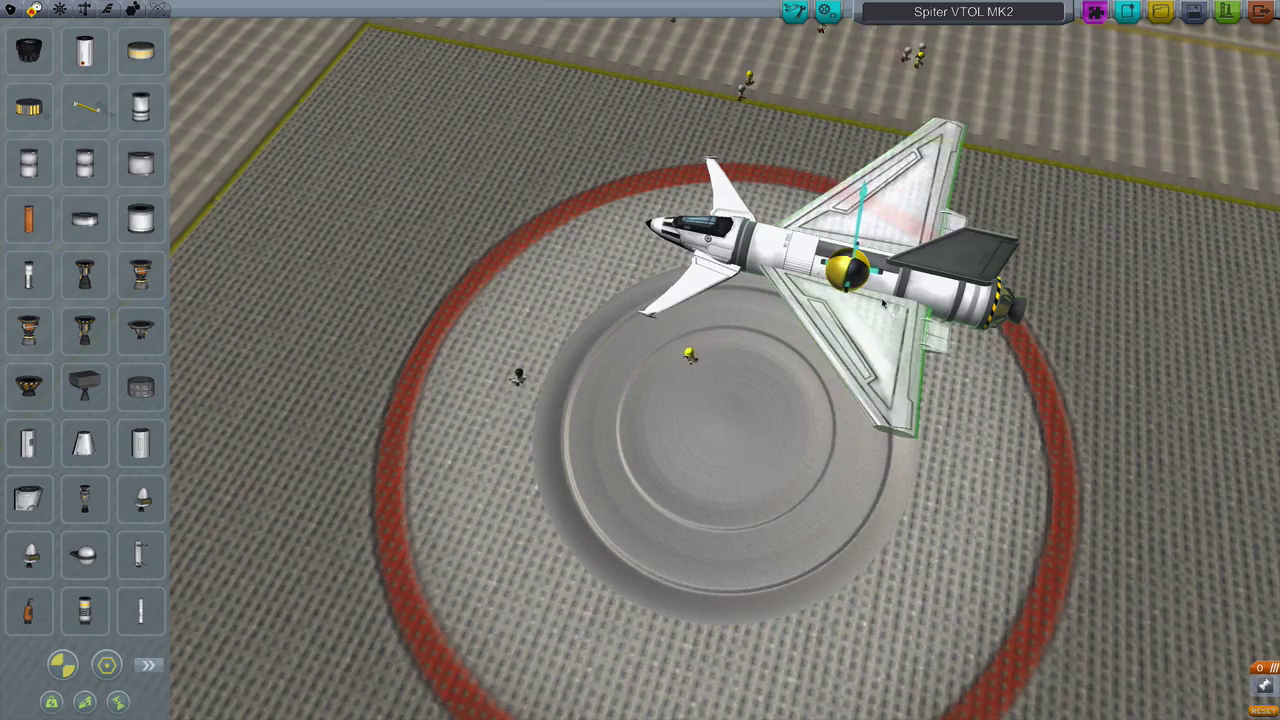
pyautogui.moveTo(881, 302)
pyautogui.mouseDown()
pyautogui.moveTo(847, 256)
pyautogui.moveTo(897, 296)
pyautogui.moveTo(880, 305)
pyautogui.mouseUp()
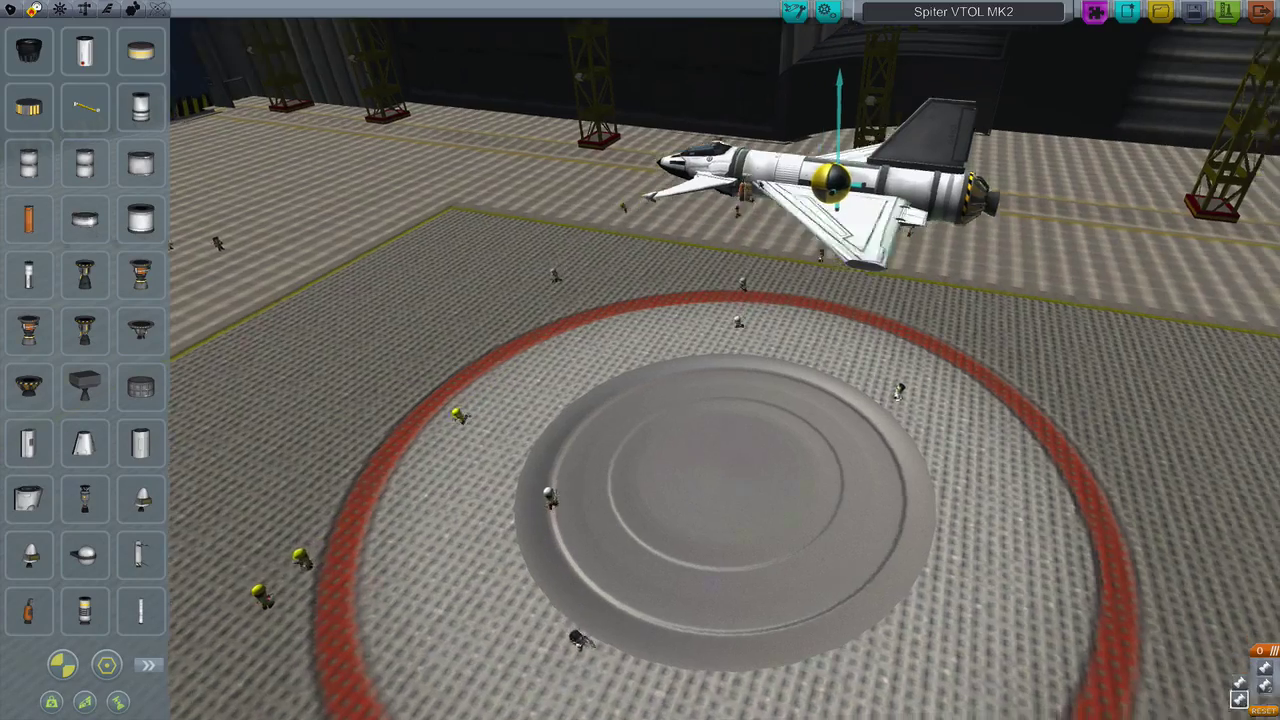
pyautogui.moveTo(742, 190); pyautogui.dragTo(750, 180)
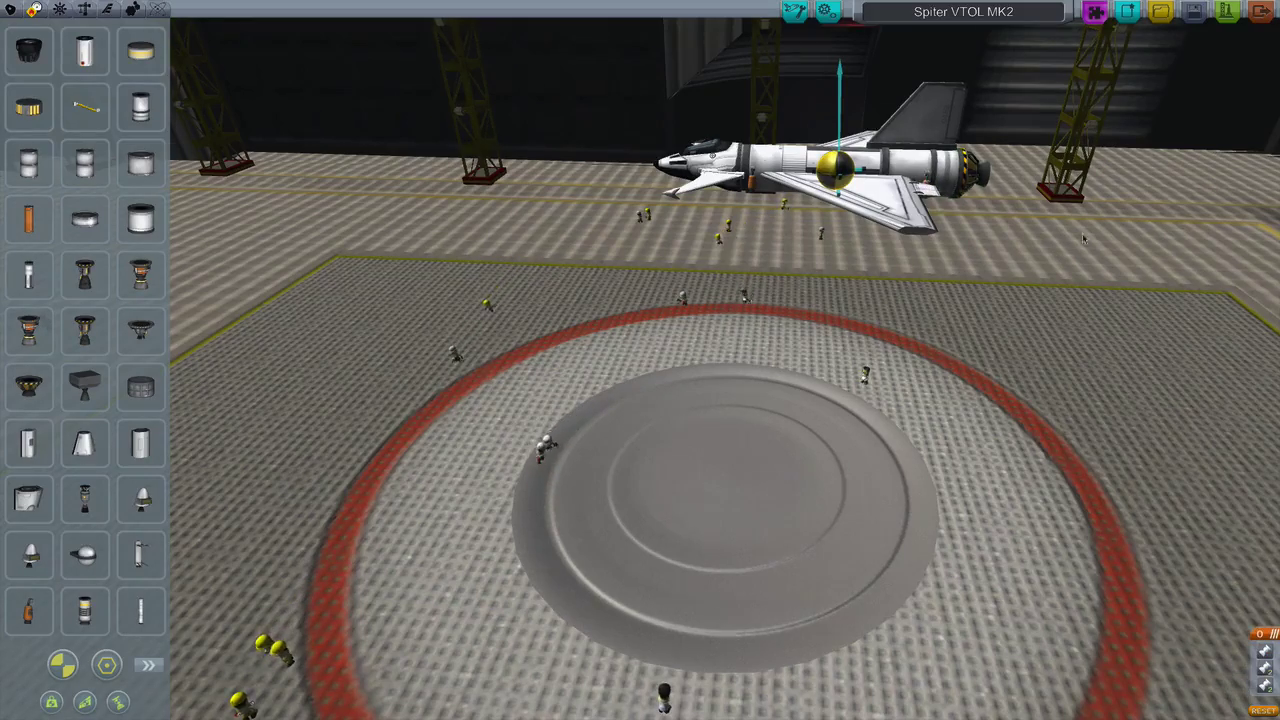
pyautogui.moveTo(1083, 238)
pyautogui.mouseDown()
pyautogui.moveTo(980, 200)
pyautogui.moveTo(197, 134)
pyautogui.mouseUp()
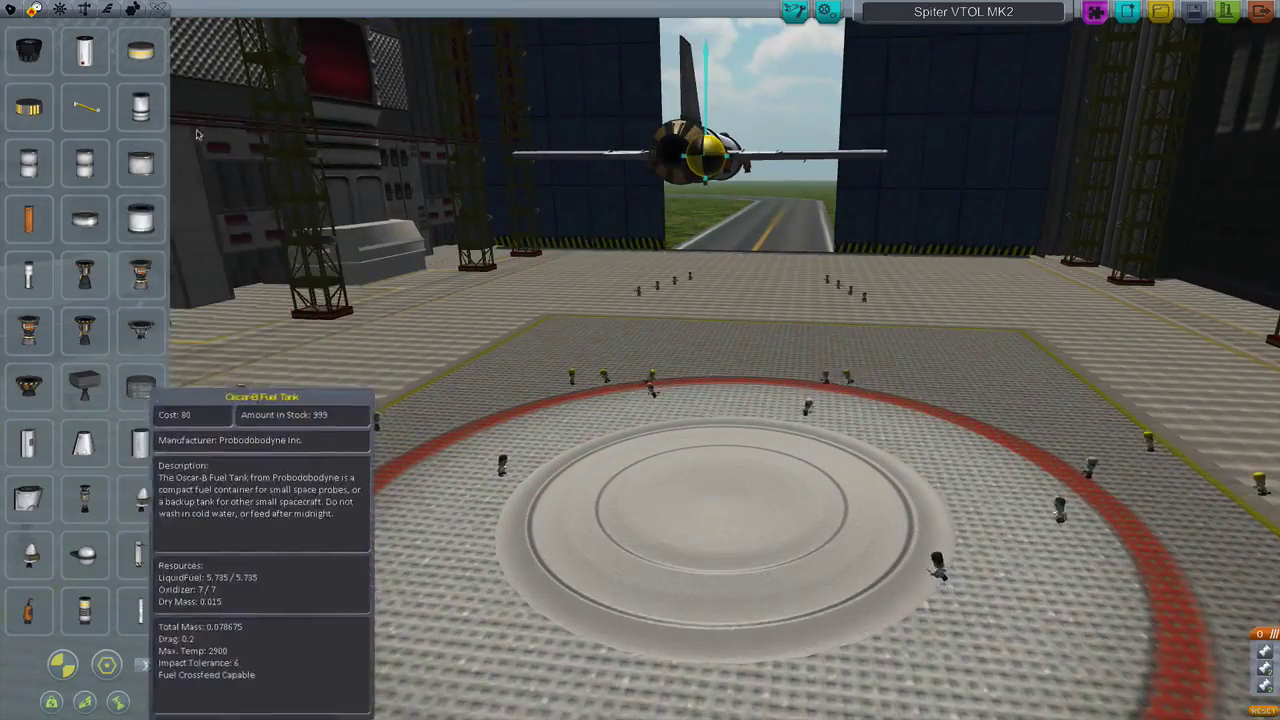
# Show the Utility parts, including landing struts, and orbit around the Spiter VTOL MK2
pyautogui.click(132, 8)
pyautogui.moveTo(85, 333)
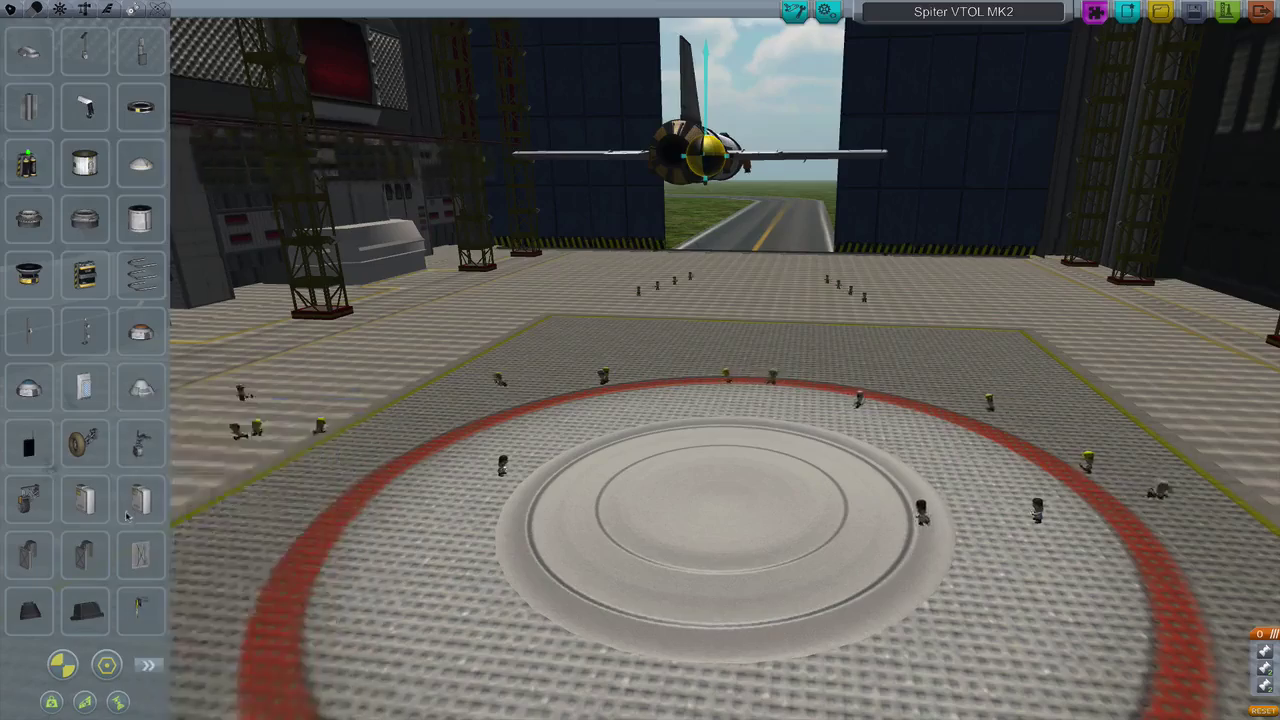
pyautogui.moveTo(428, 470); pyautogui.dragTo(938, 232)
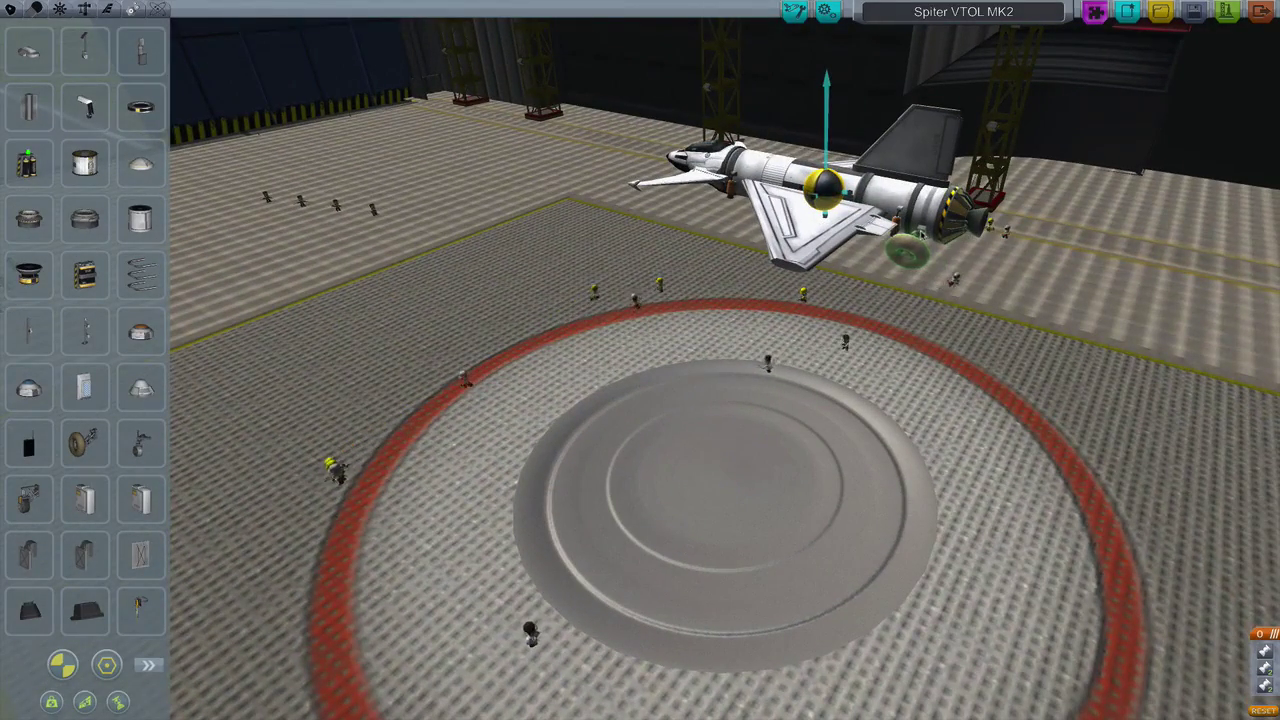
pyautogui.moveTo(920, 235); pyautogui.dragTo(922, 182)
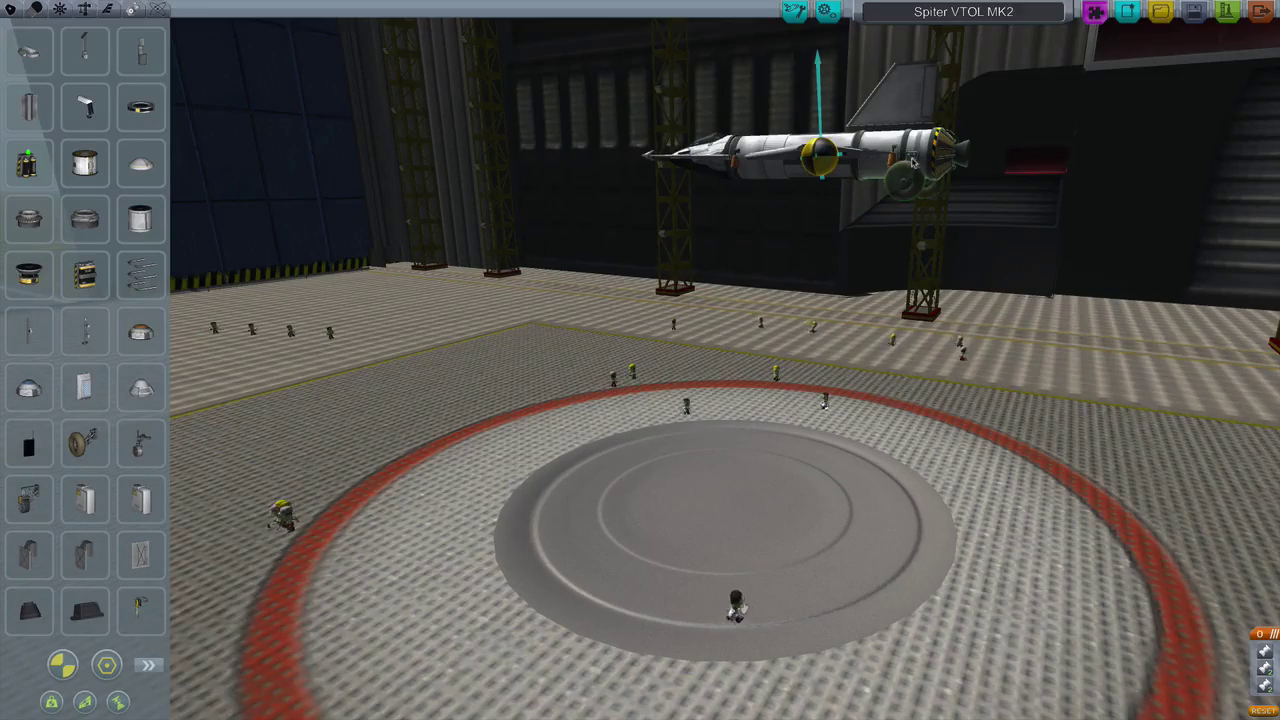
pyautogui.moveTo(914, 162); pyautogui.dragTo(744, 181)
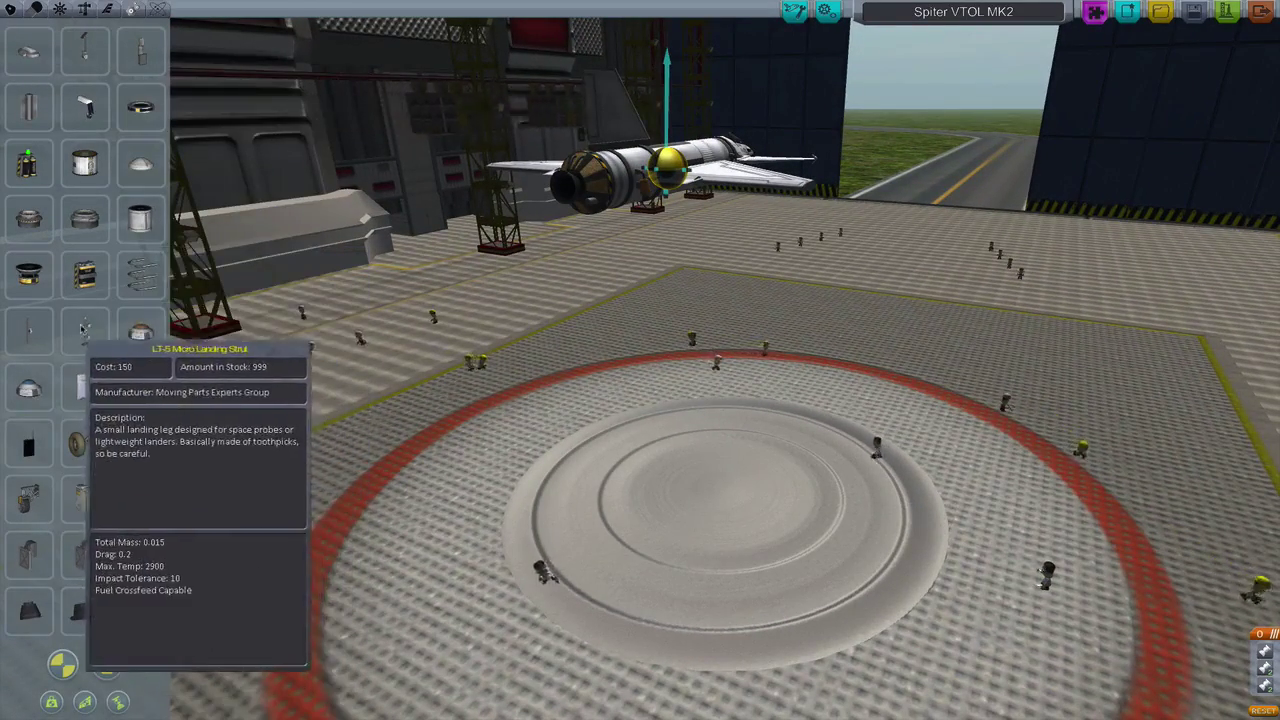
pyautogui.moveTo(712, 378); pyautogui.dragTo(863, 363)
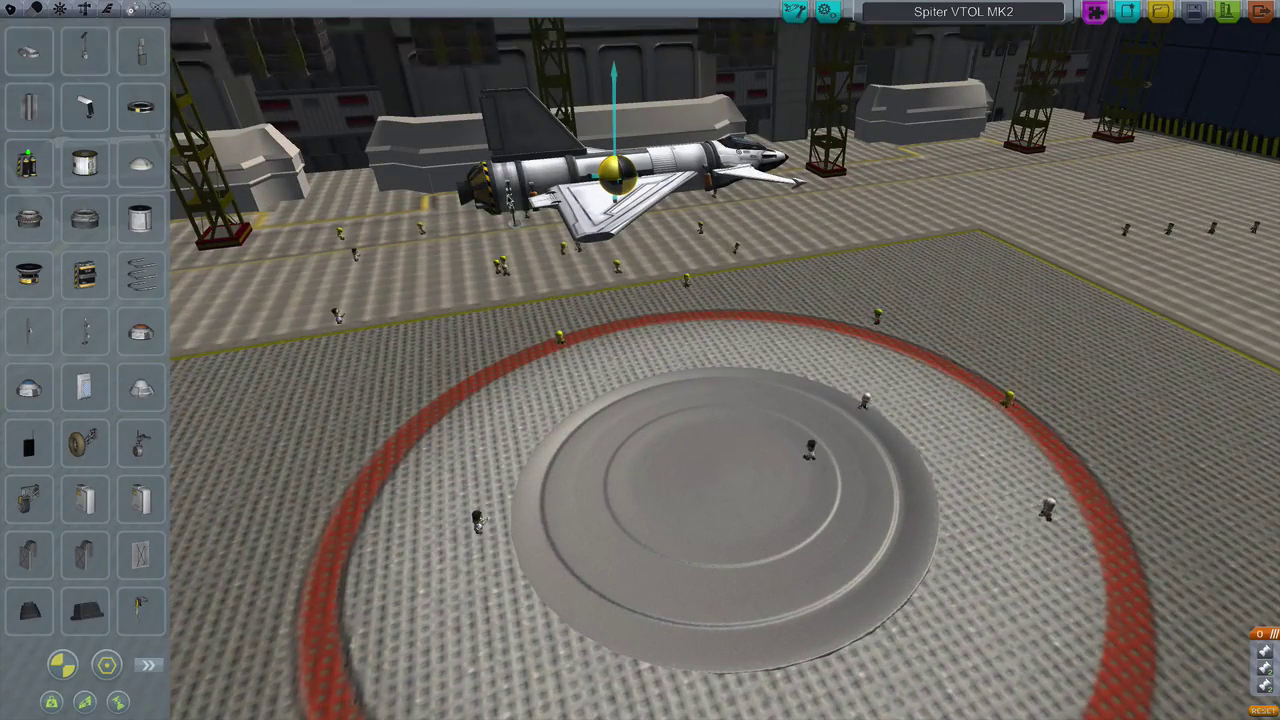
pyautogui.moveTo(800, 270); pyautogui.dragTo(517, 272)
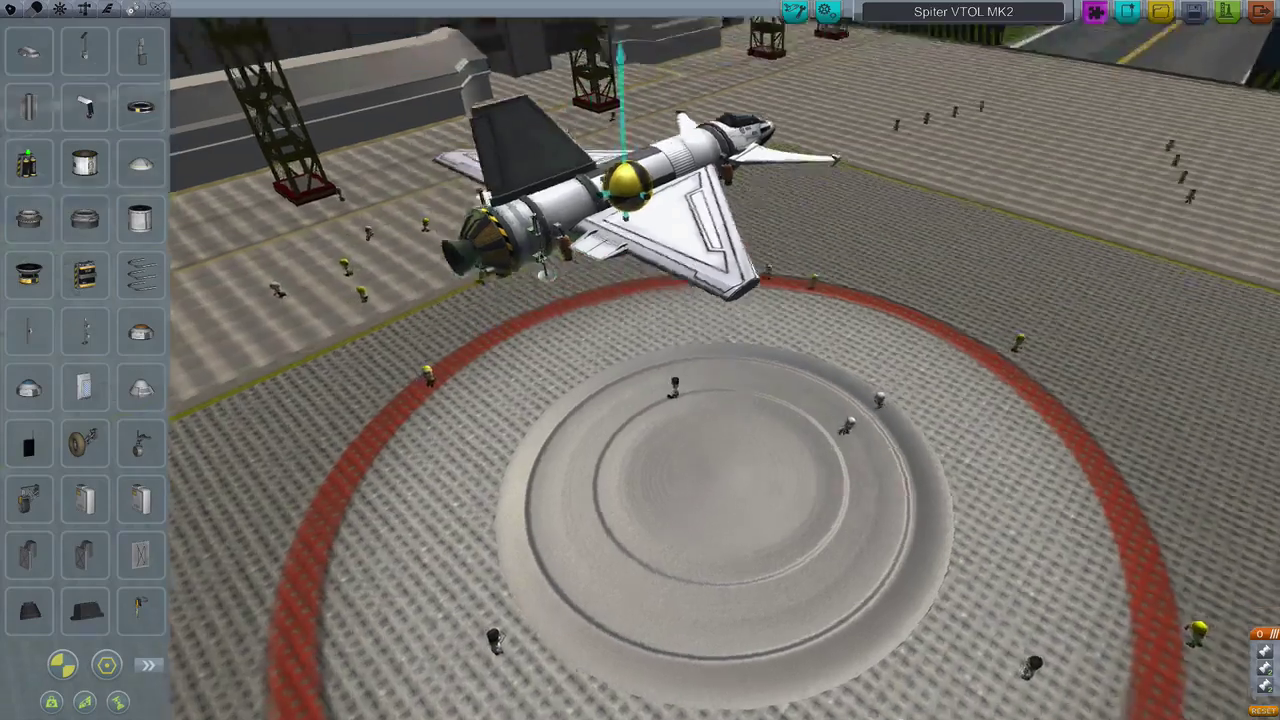
pyautogui.moveTo(517, 272)
pyautogui.mouseDown()
pyautogui.moveTo(564, 237)
pyautogui.moveTo(530, 262)
pyautogui.mouseUp()
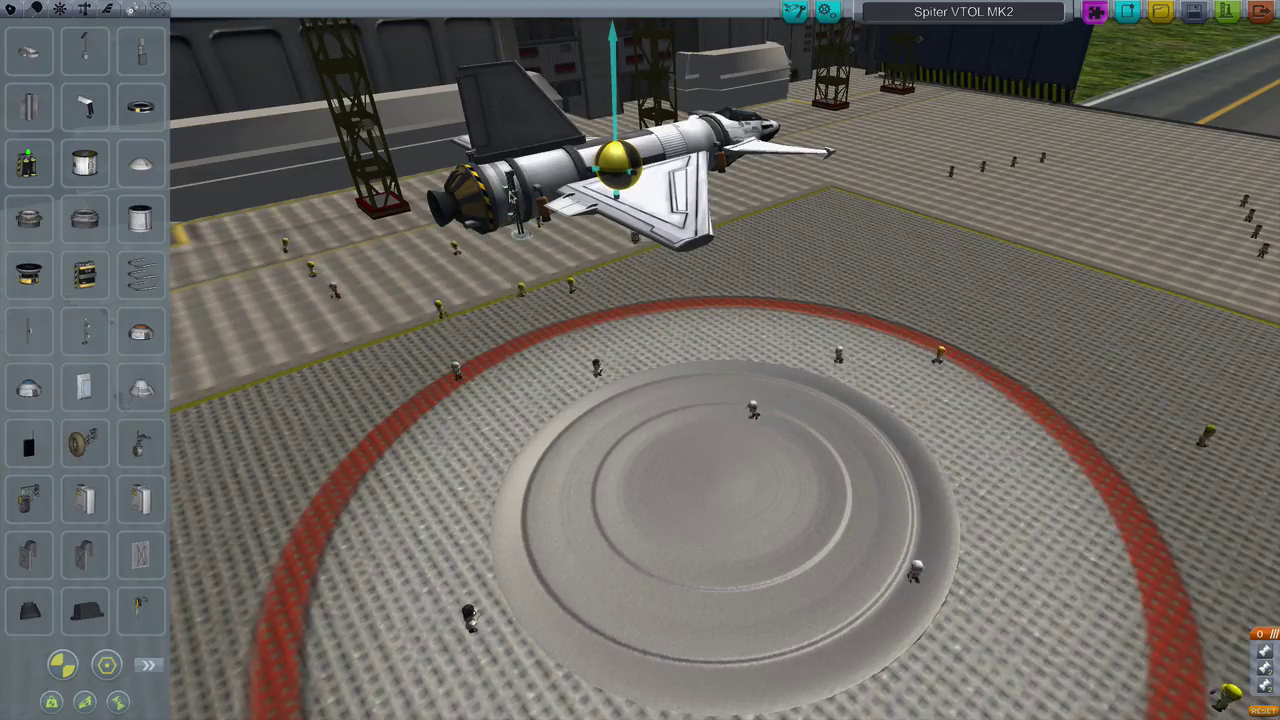
pyautogui.moveTo(637, 203)
pyautogui.mouseDown()
pyautogui.moveTo(600, 220)
pyautogui.moveTo(630, 210)
pyautogui.mouseUp()
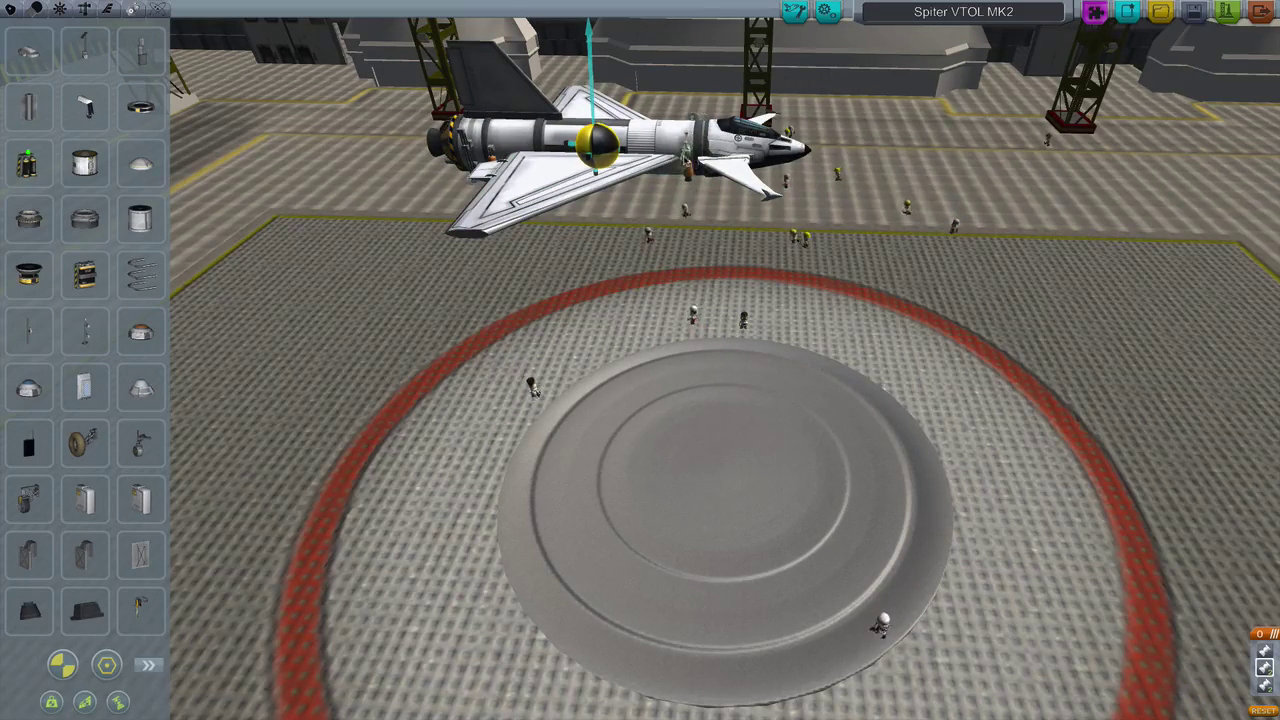
pyautogui.scroll(-3, 720, 360)
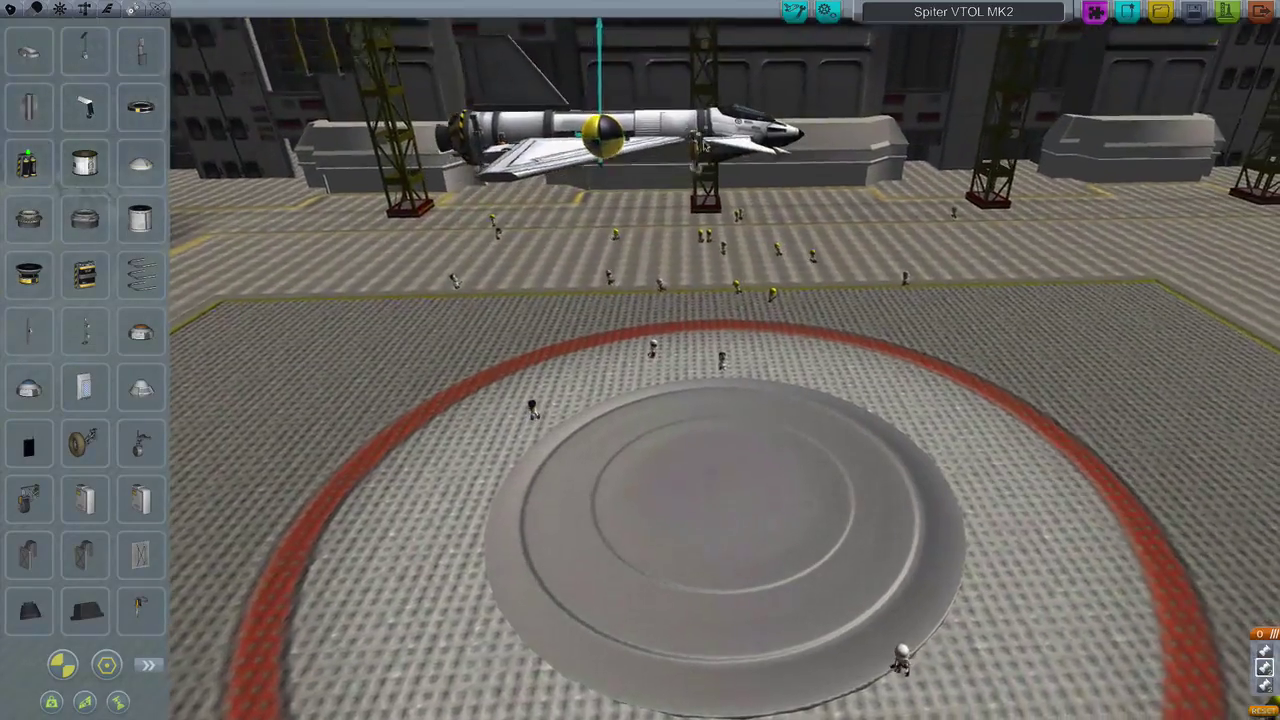
pyautogui.scroll(-2, 720, 360)
pyautogui.scroll(-2, 720, 360)
pyautogui.scroll(-2, 720, 360)
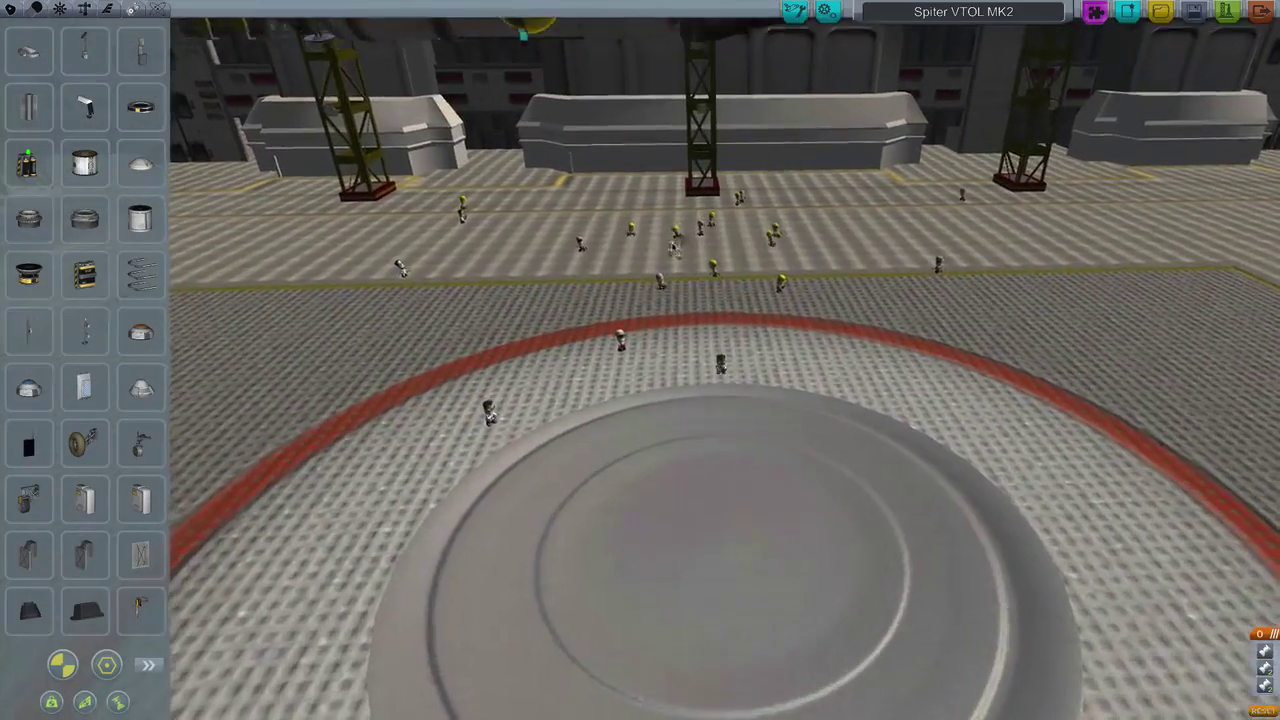
pyautogui.scroll(-2, 720, 360)
pyautogui.scroll(3, 720, 360)
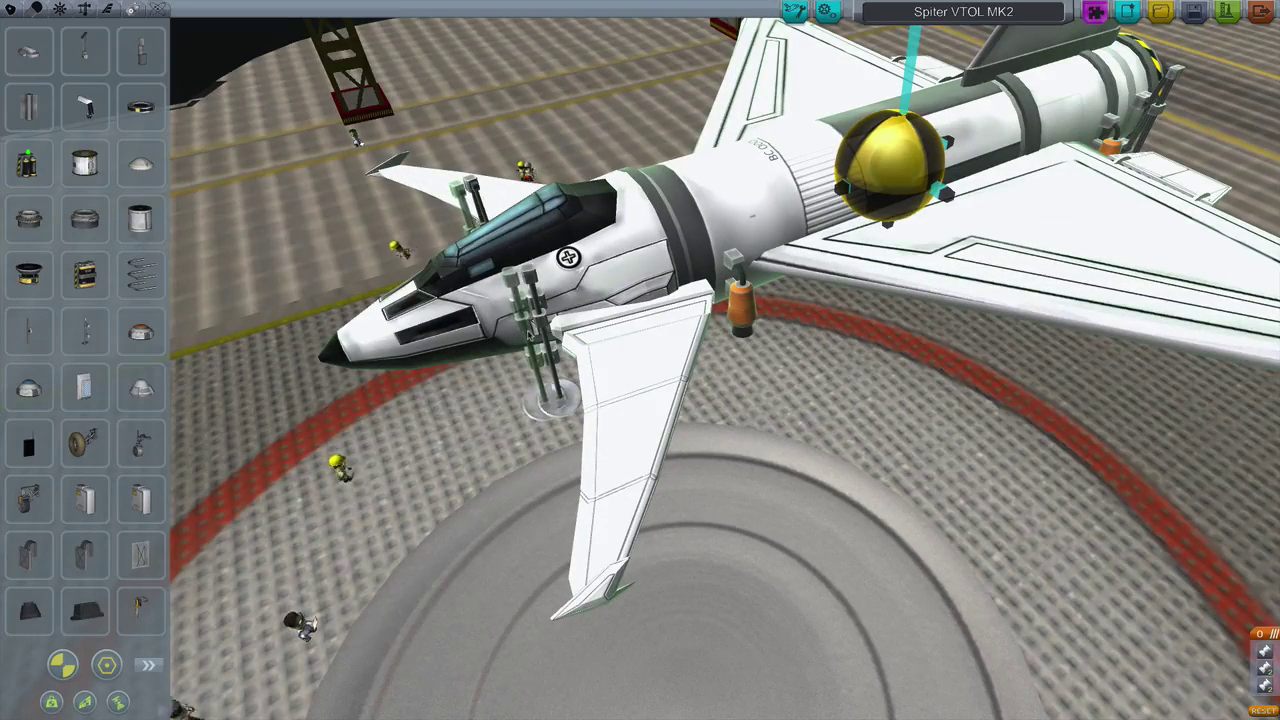
pyautogui.click(535, 334)
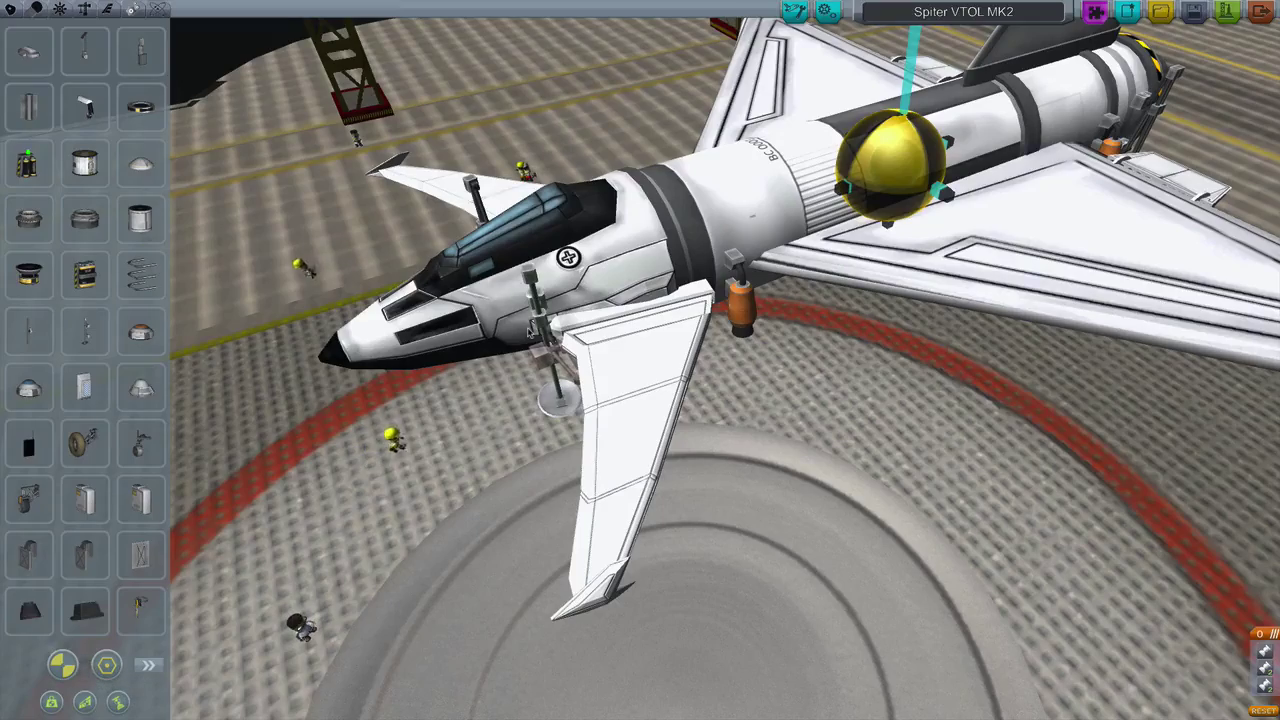
pyautogui.scroll(-5, 540, 340)
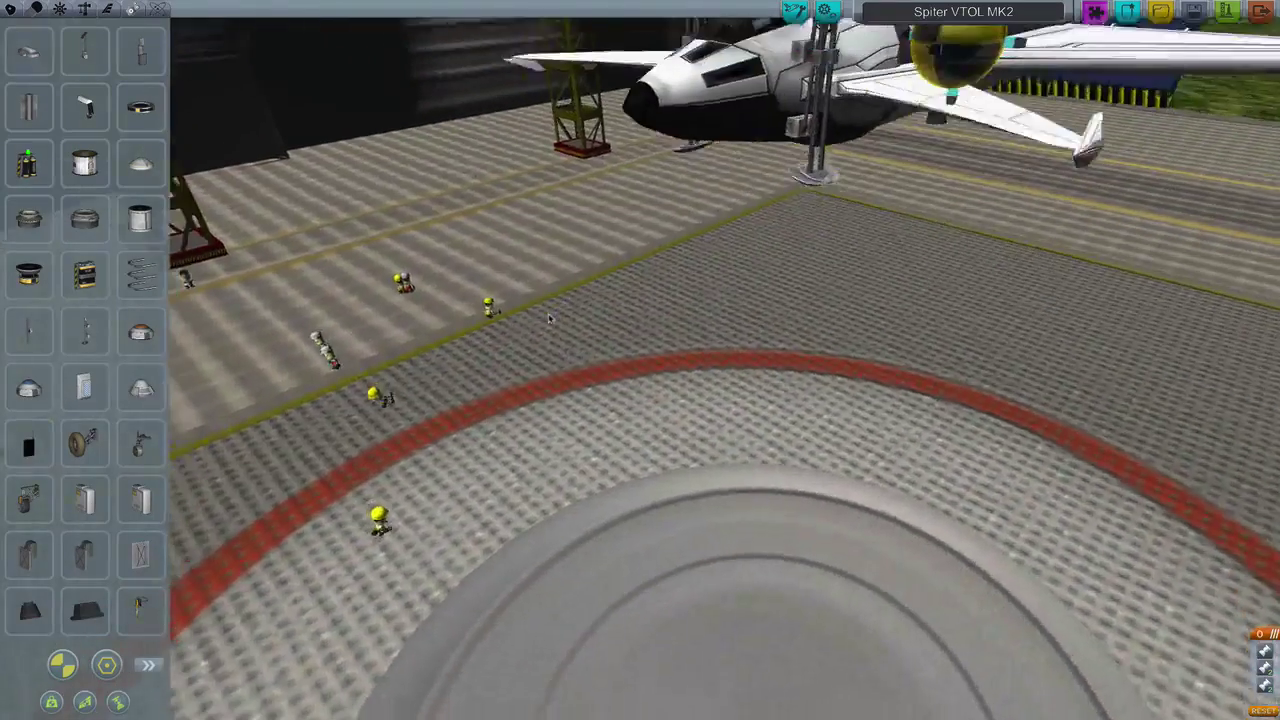
pyautogui.scroll(-3, 556, 345)
pyautogui.scroll(3, 557, 320)
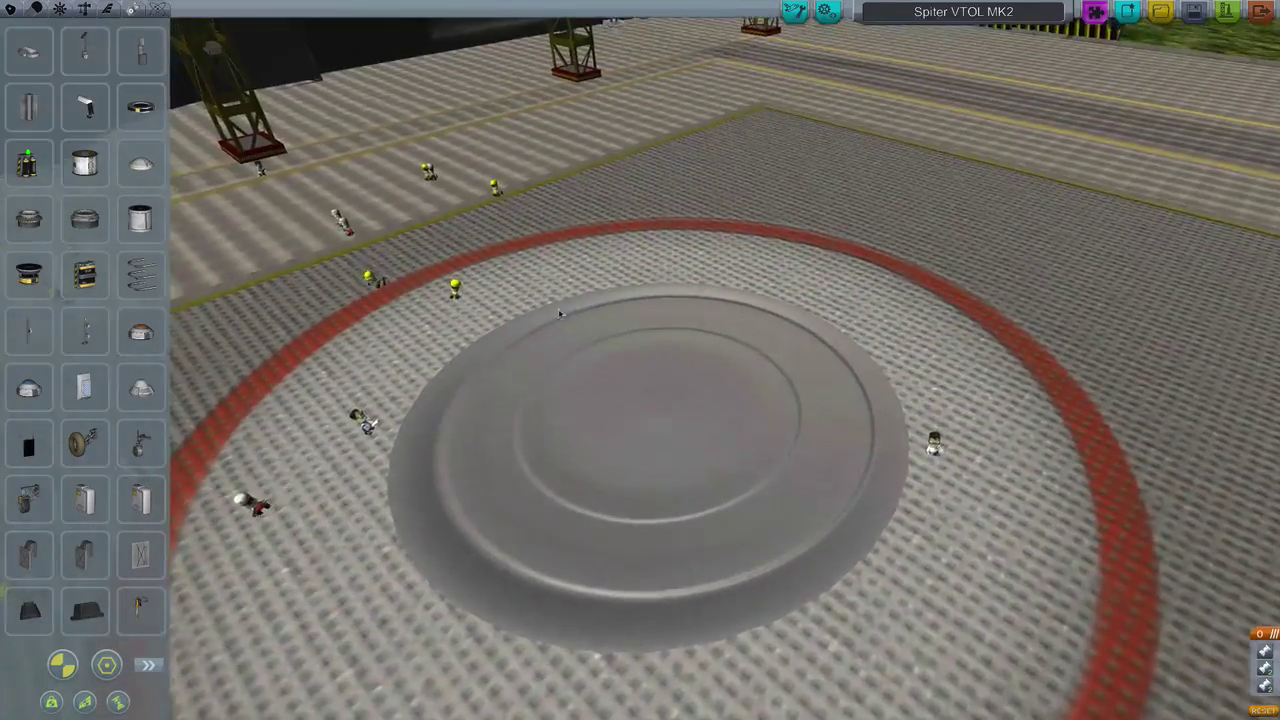
pyautogui.scroll(3, 558, 291)
pyautogui.scroll(-3, 550, 292)
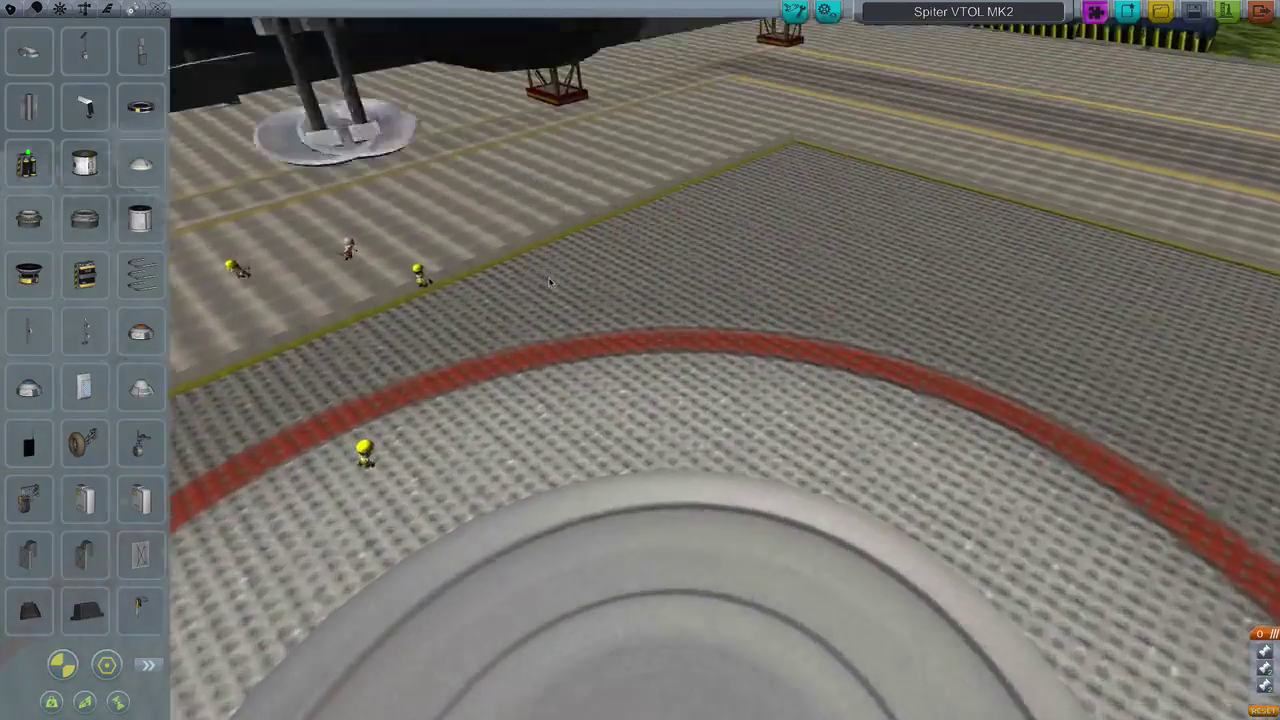
pyautogui.scroll(3, 545, 293)
pyautogui.scroll(-3, 545, 293)
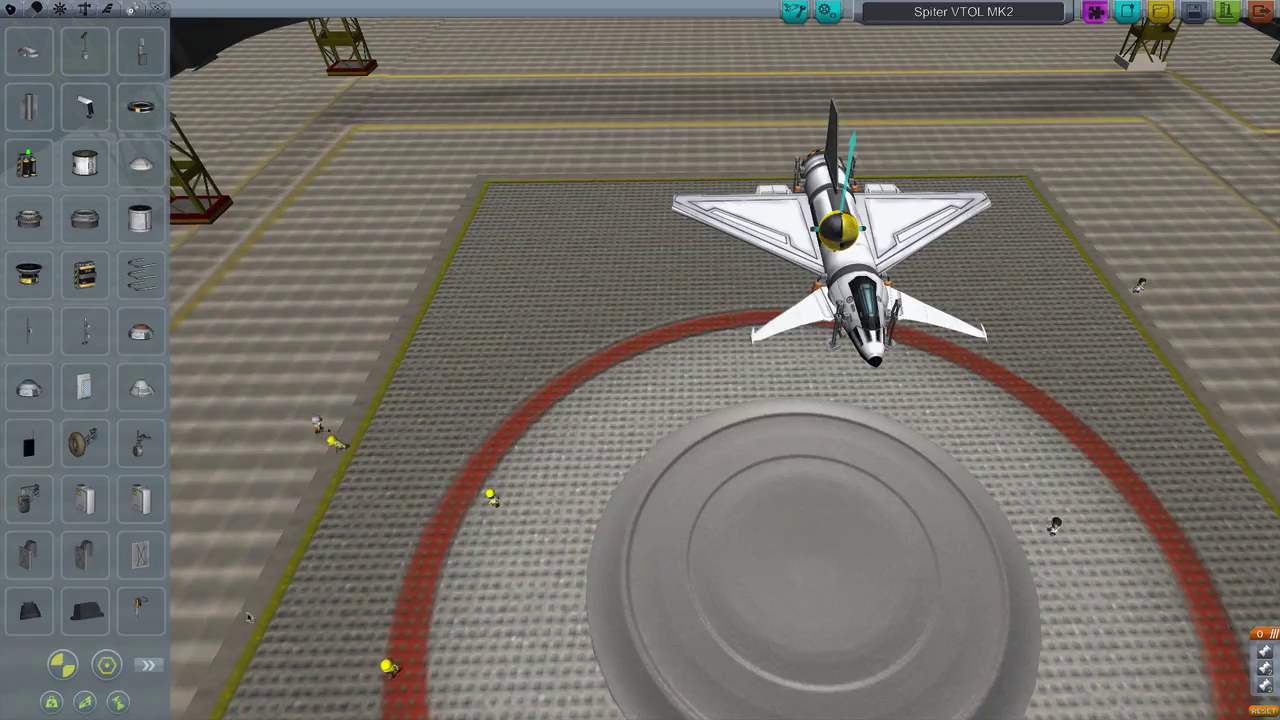
# Page through the parts list and switch placement symmetry mode with X
pyautogui.click(147, 666)
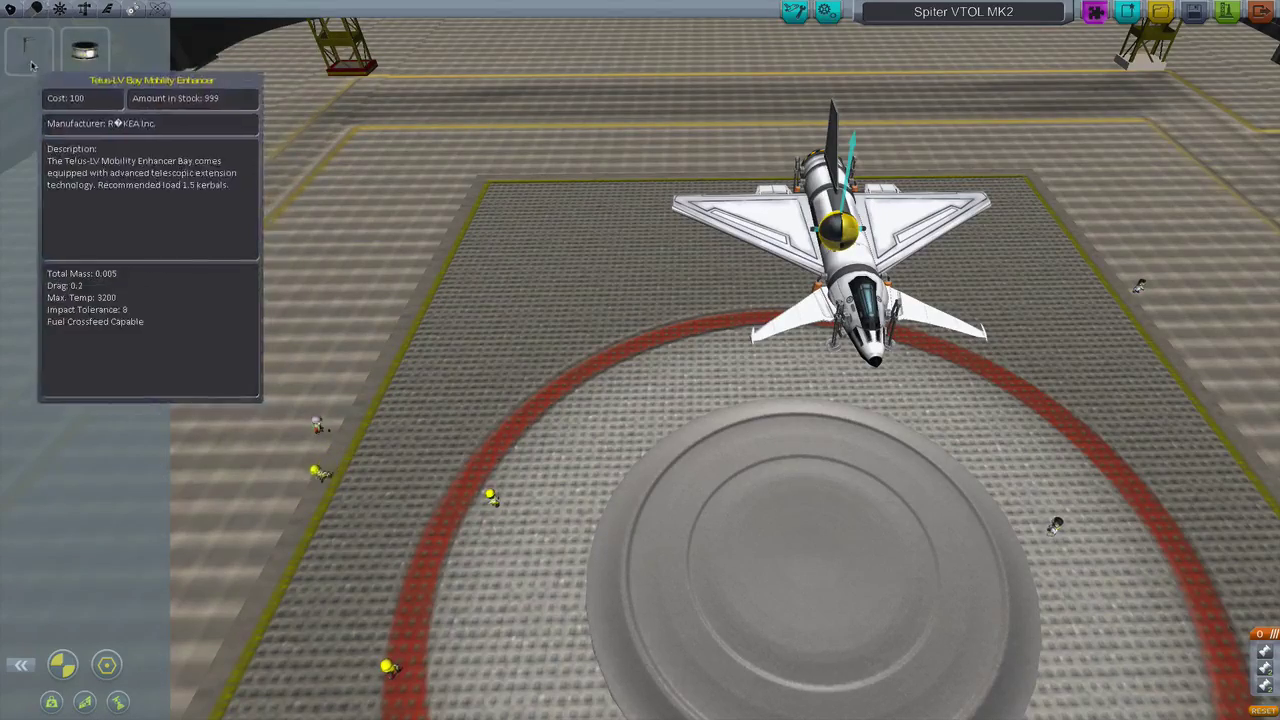
pyautogui.moveTo(584, 209); pyautogui.dragTo(1043, 219)
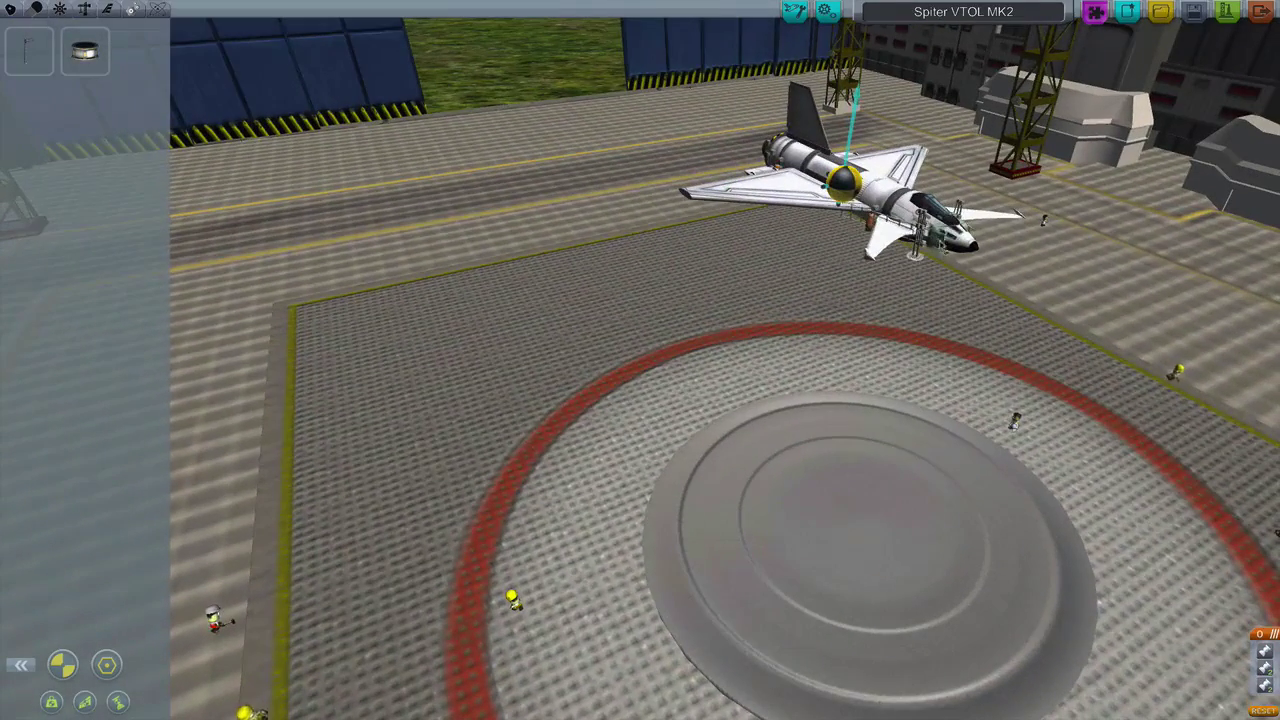
pyautogui.press('x')
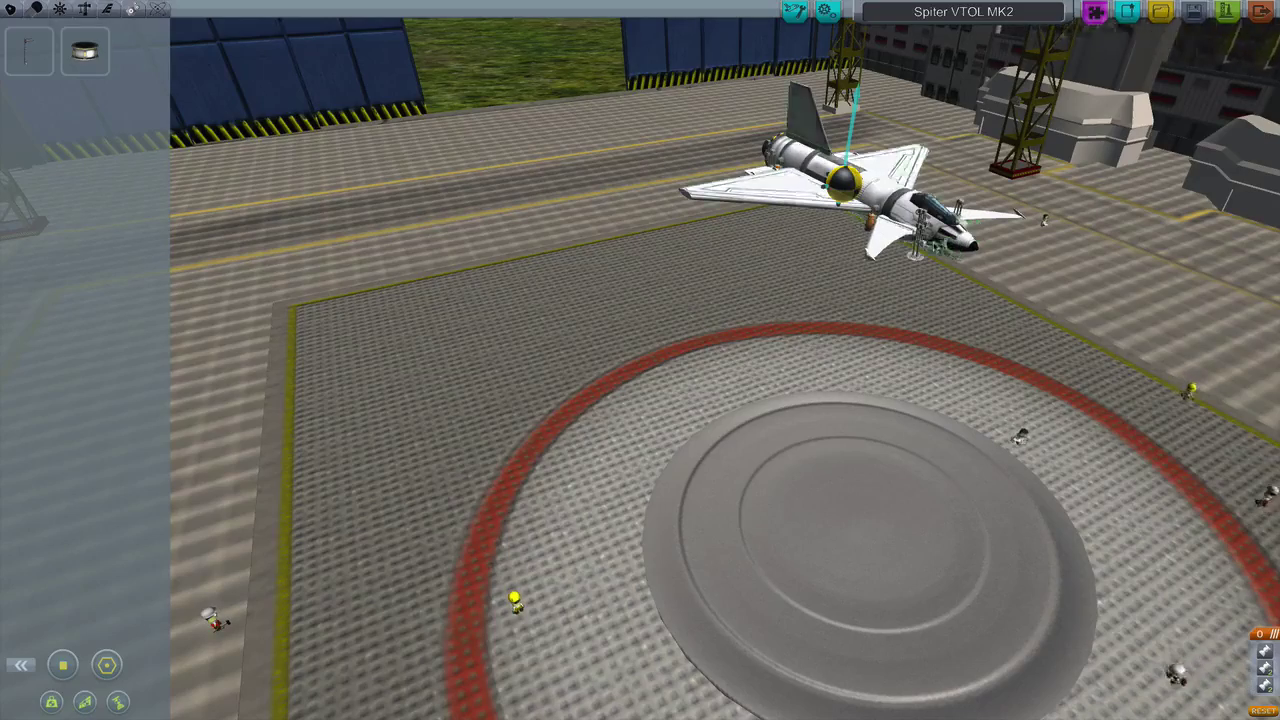
pyautogui.scroll(3, 1043, 219)
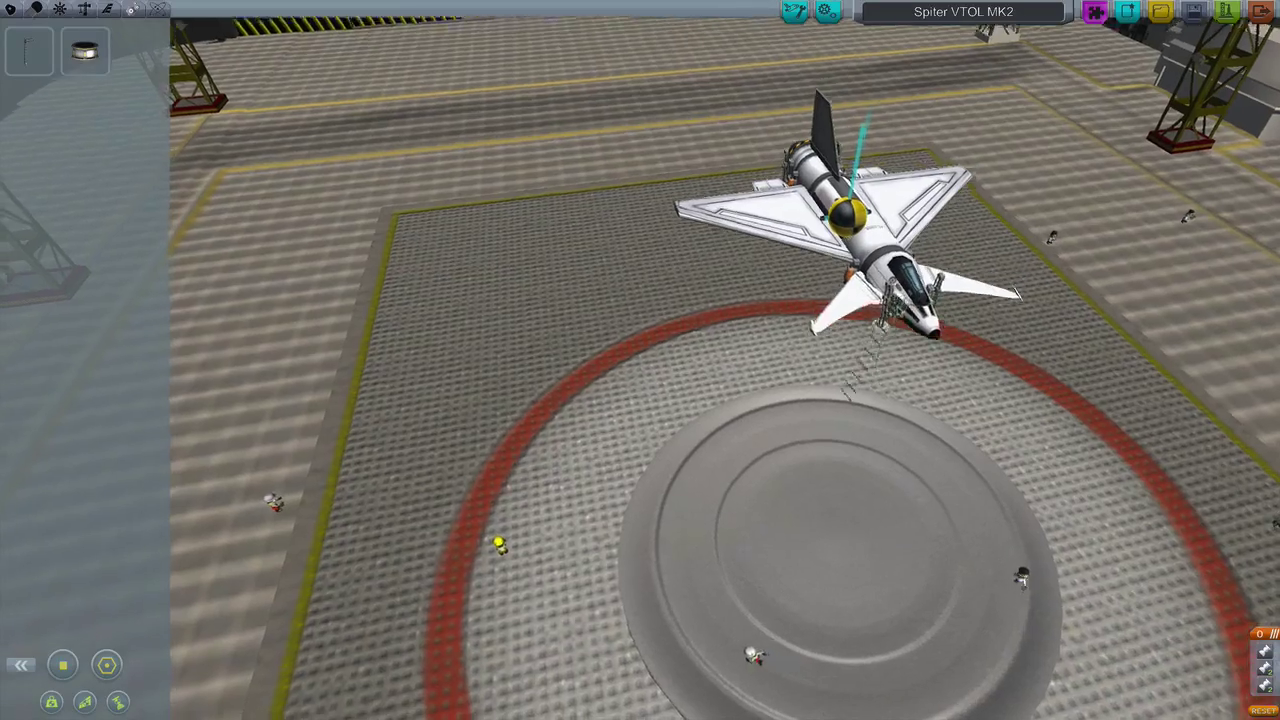
pyautogui.scroll(3, 640, 360)
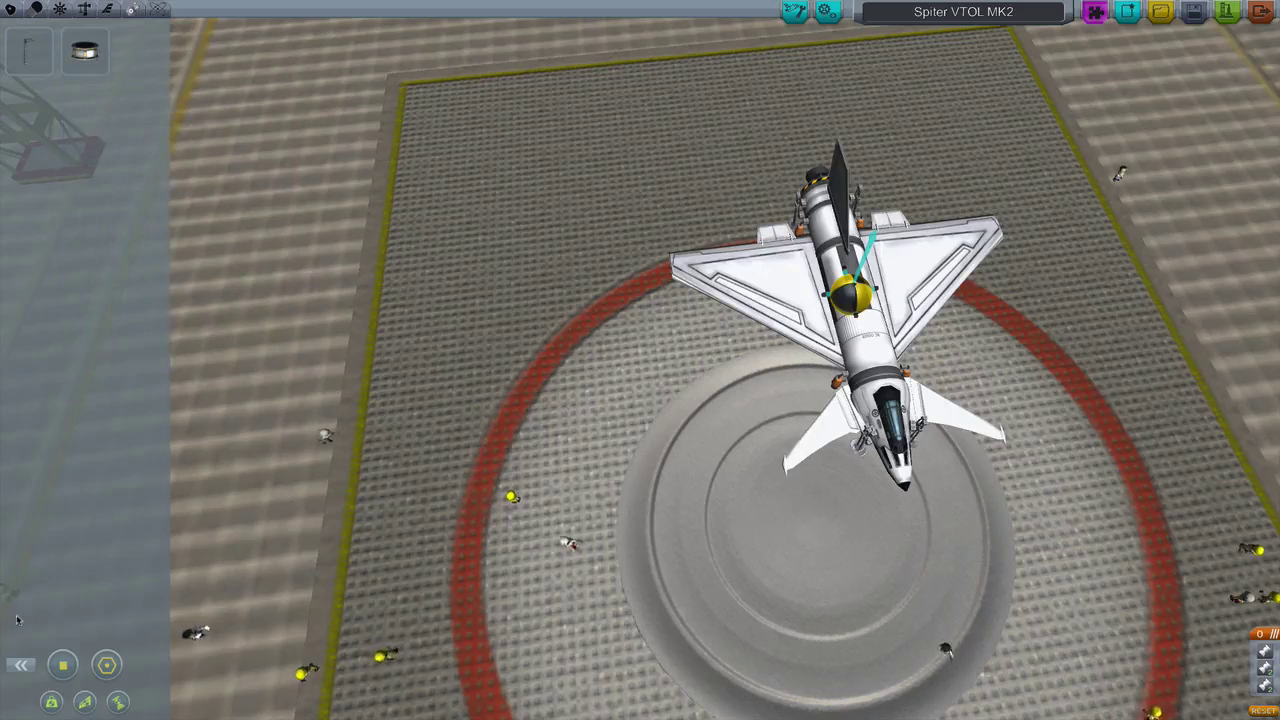
pyautogui.click(21, 664)
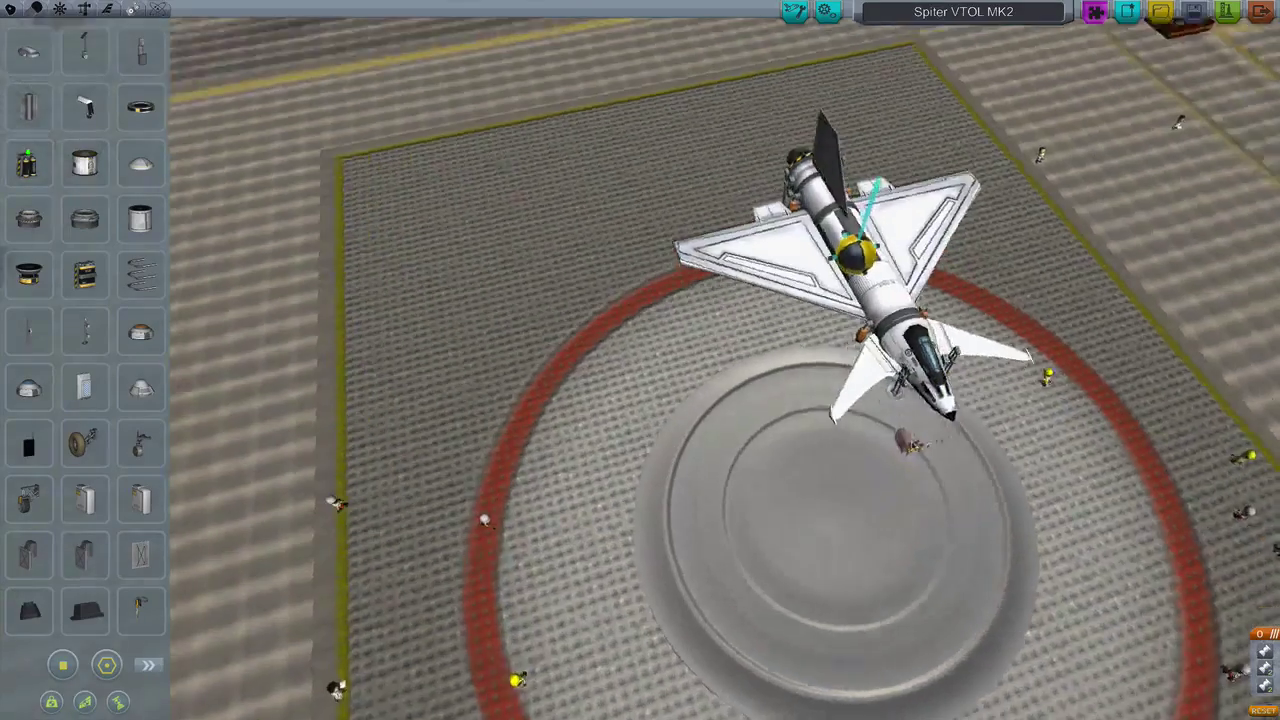
pyautogui.moveTo(700, 400); pyautogui.dragTo(700, 300)
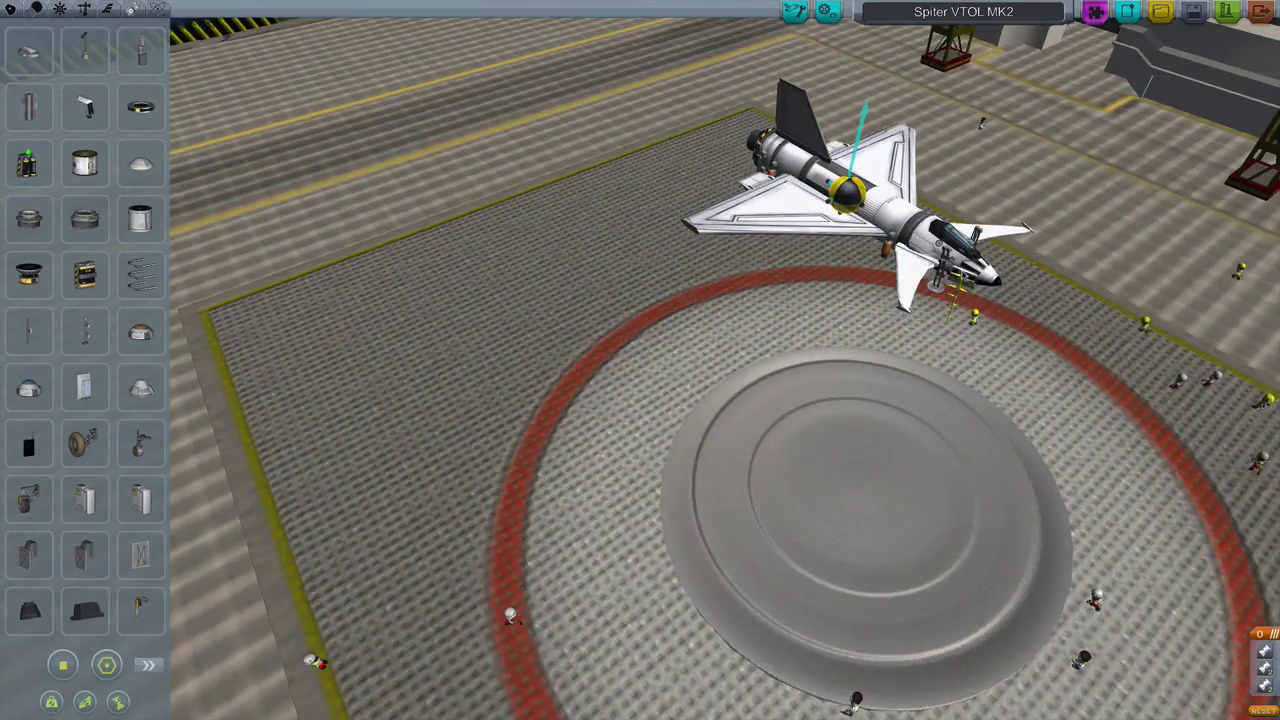
pyautogui.moveTo(981, 122)
pyautogui.mouseDown()
pyautogui.moveTo(969, 354)
pyautogui.moveTo(1139, 92)
pyautogui.mouseUp()
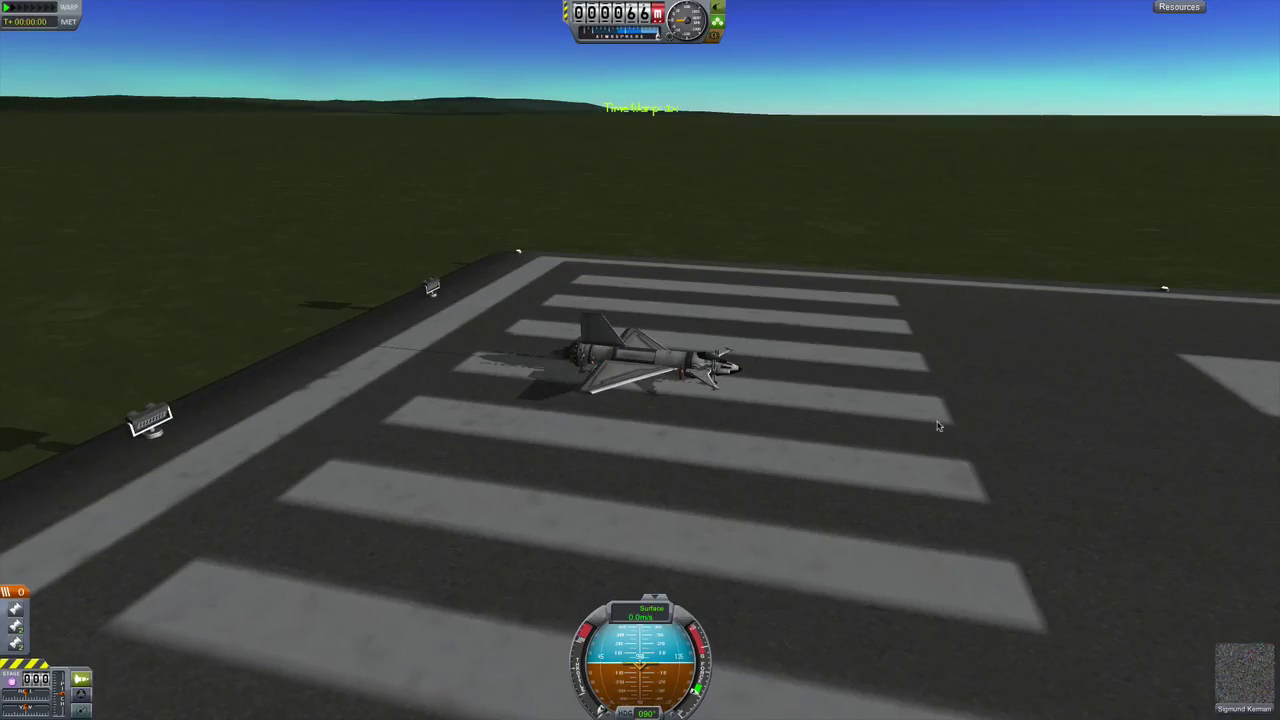
# Create a new stage 1 and move a part into it
pyautogui.moveTo(926, 430); pyautogui.dragTo(863, 449)
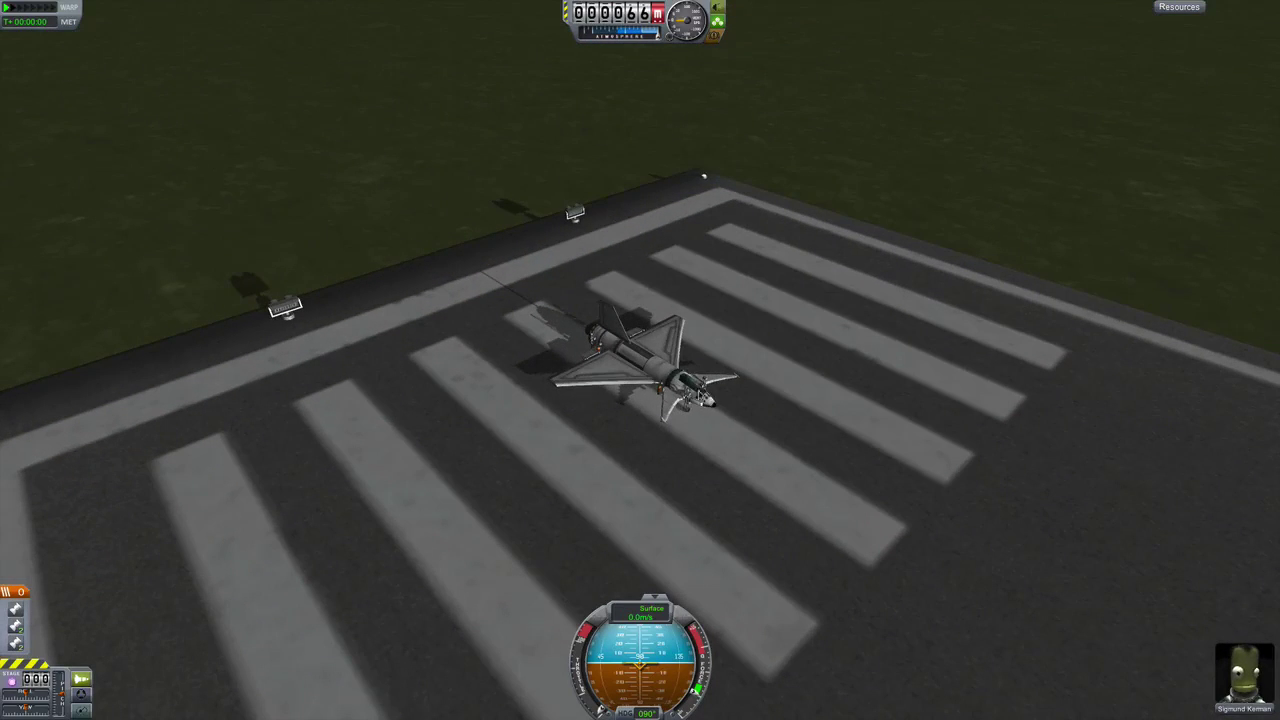
pyautogui.moveTo(769, 464)
pyautogui.mouseDown()
pyautogui.moveTo(714, 484)
pyautogui.moveTo(766, 449)
pyautogui.moveTo(779, 459)
pyautogui.moveTo(906, 425)
pyautogui.moveTo(735, 407)
pyautogui.mouseUp()
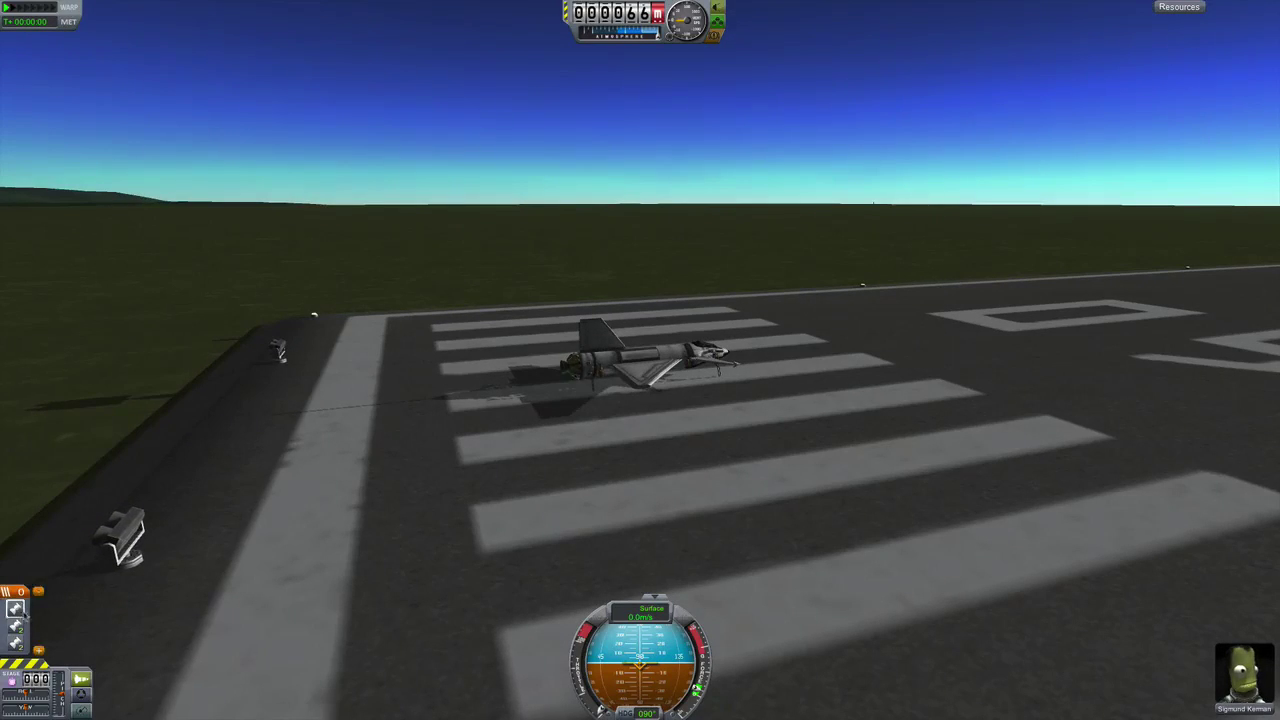
pyautogui.moveTo(5, 603); pyautogui.dragTo(15, 589)
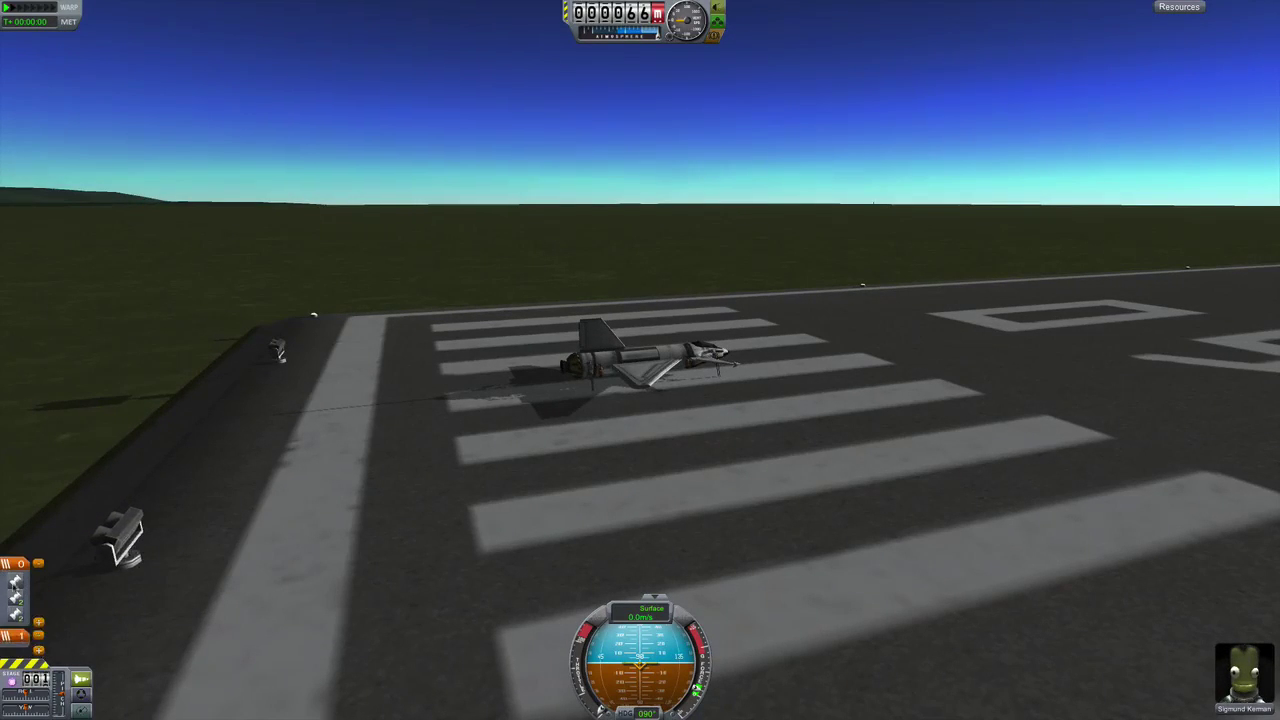
pyautogui.moveTo(15, 648); pyautogui.dragTo(15, 638)
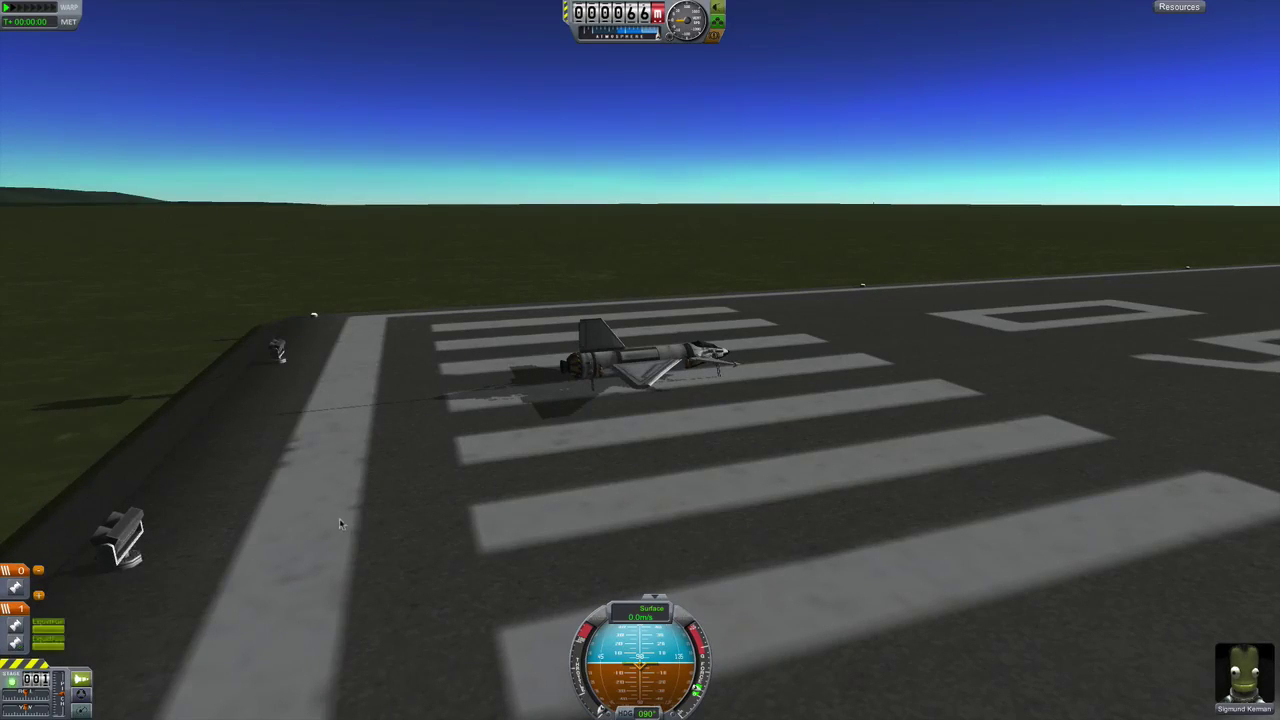
# Fire stage 1 to ignite the engine and roll down the runway
pyautogui.moveTo(339, 523); pyautogui.dragTo(462, 460)
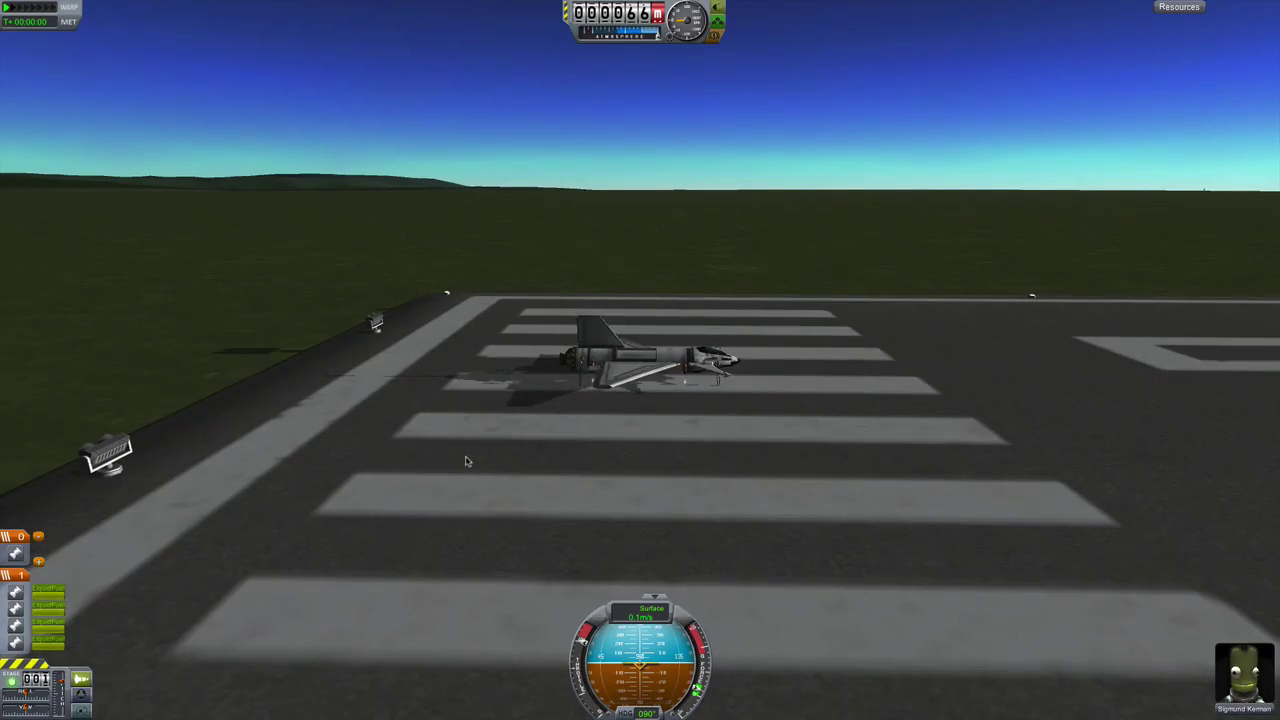
pyautogui.press('Up')
pyautogui.press('space')
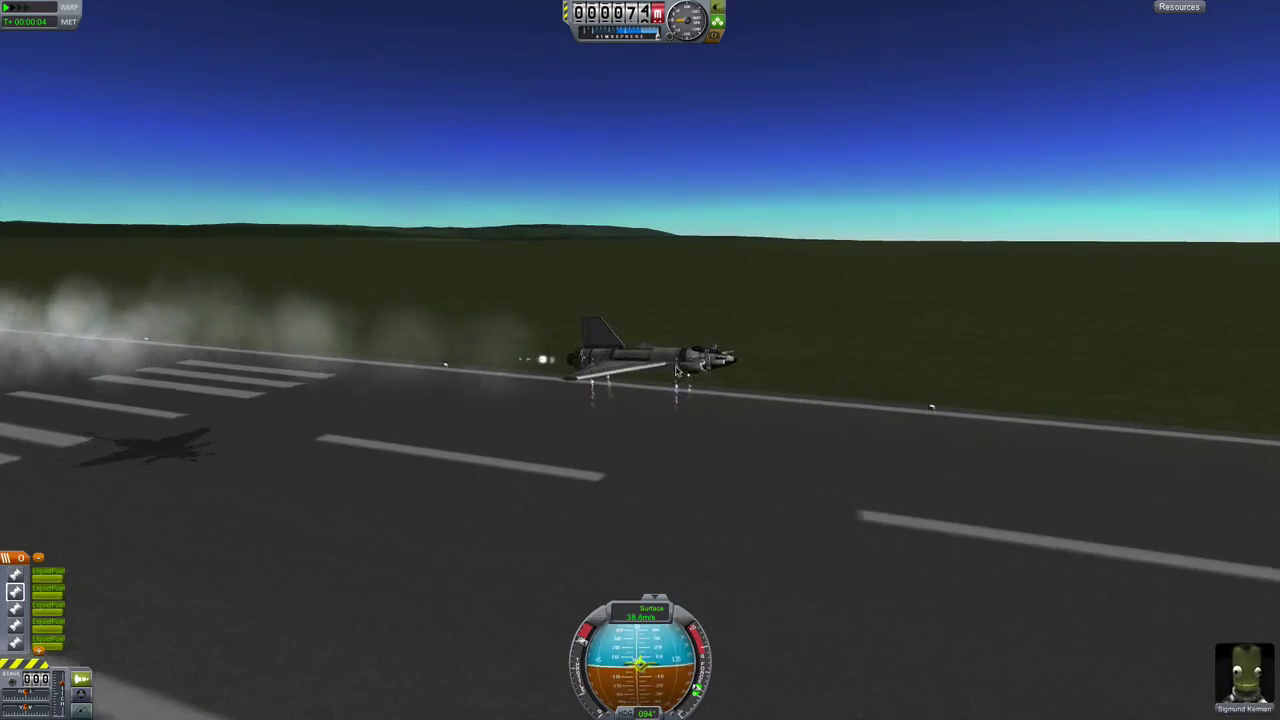
# Open the engine's part menu, then return to the Spaceplane Hangar from Flight Results
pyautogui.rightClick(677, 366)
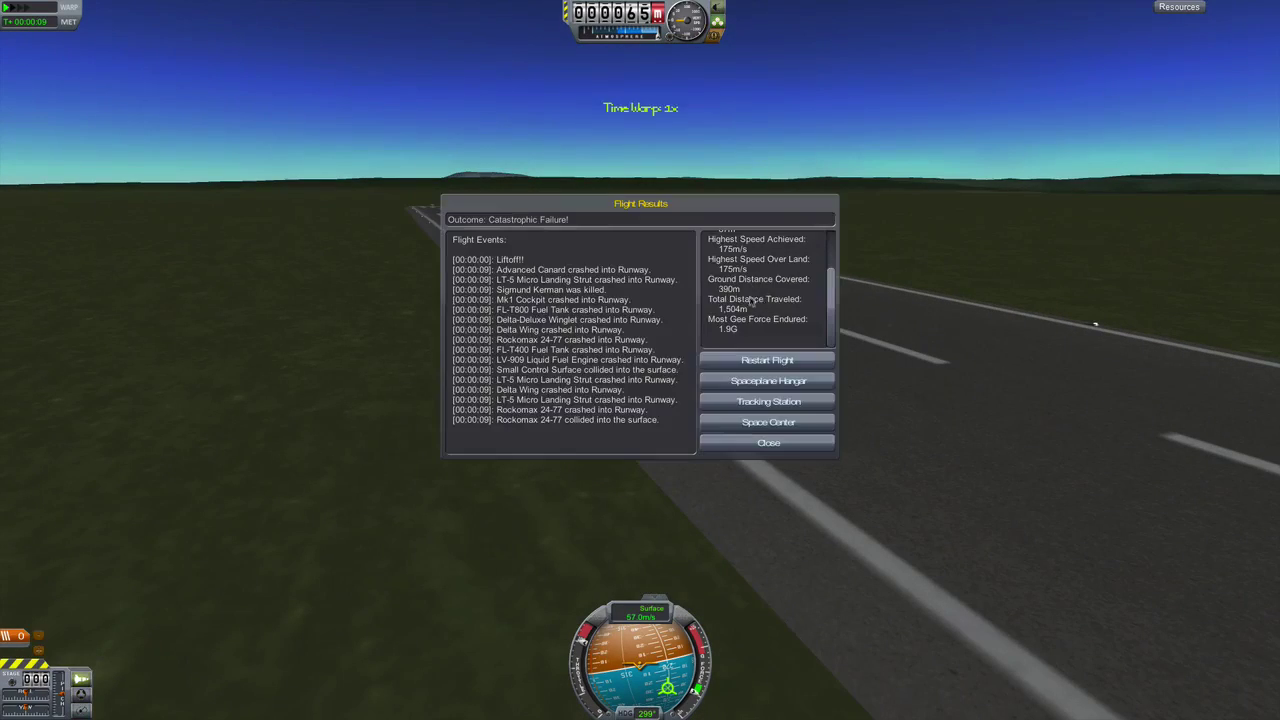
pyautogui.click(768, 385)
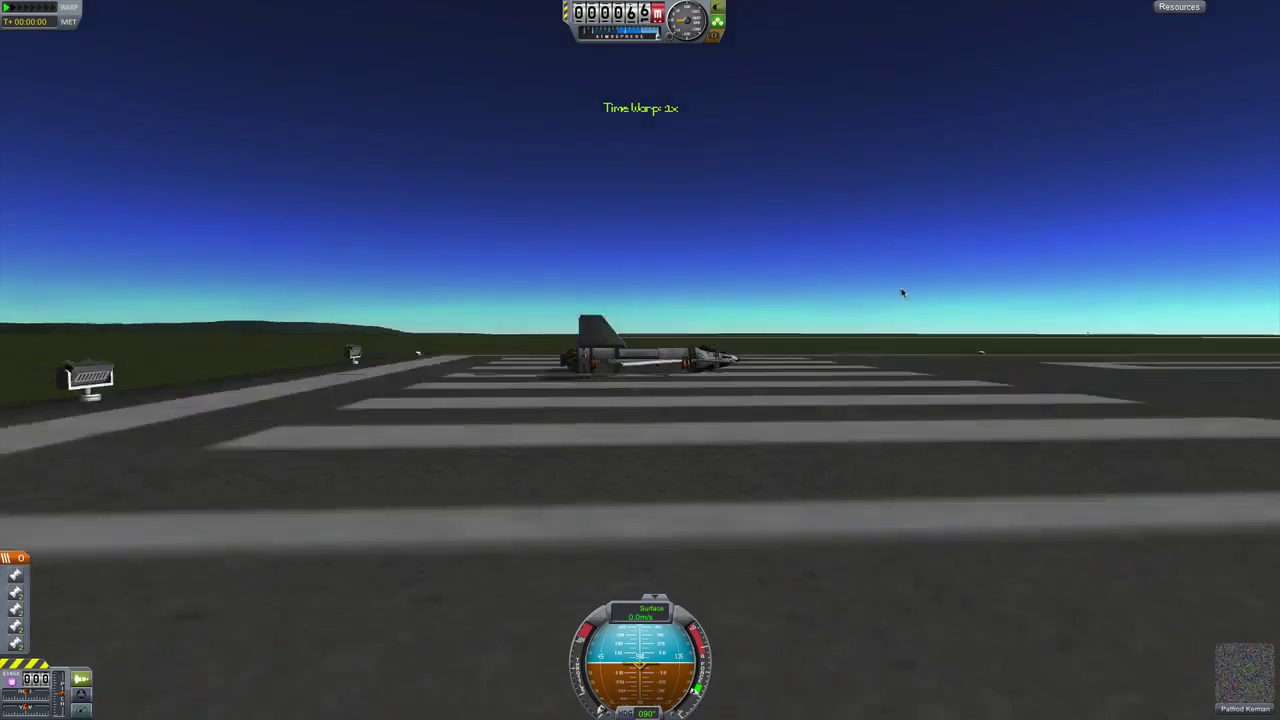
# Add a new stage 1 in the staging list and drag a part into it
pyautogui.moveTo(902, 293); pyautogui.dragTo(1031, 343)
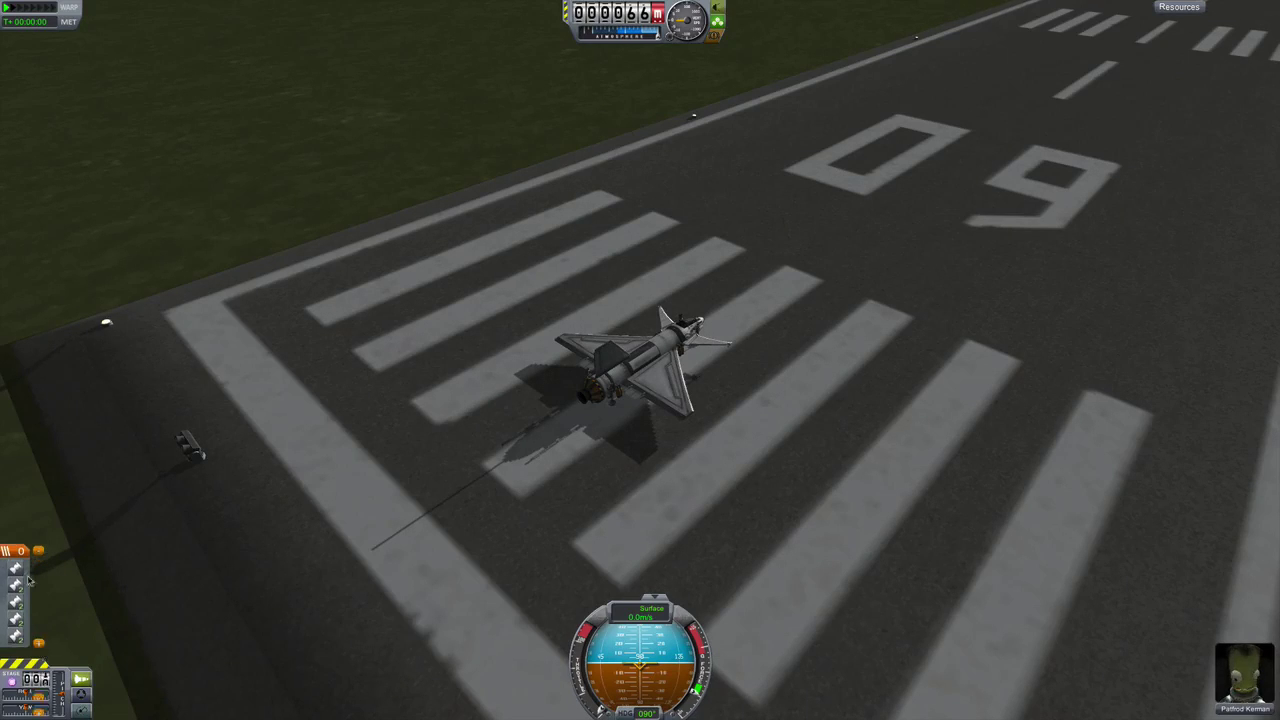
pyautogui.click(38, 550)
pyautogui.moveTo(36, 648); pyautogui.dragTo(14, 627)
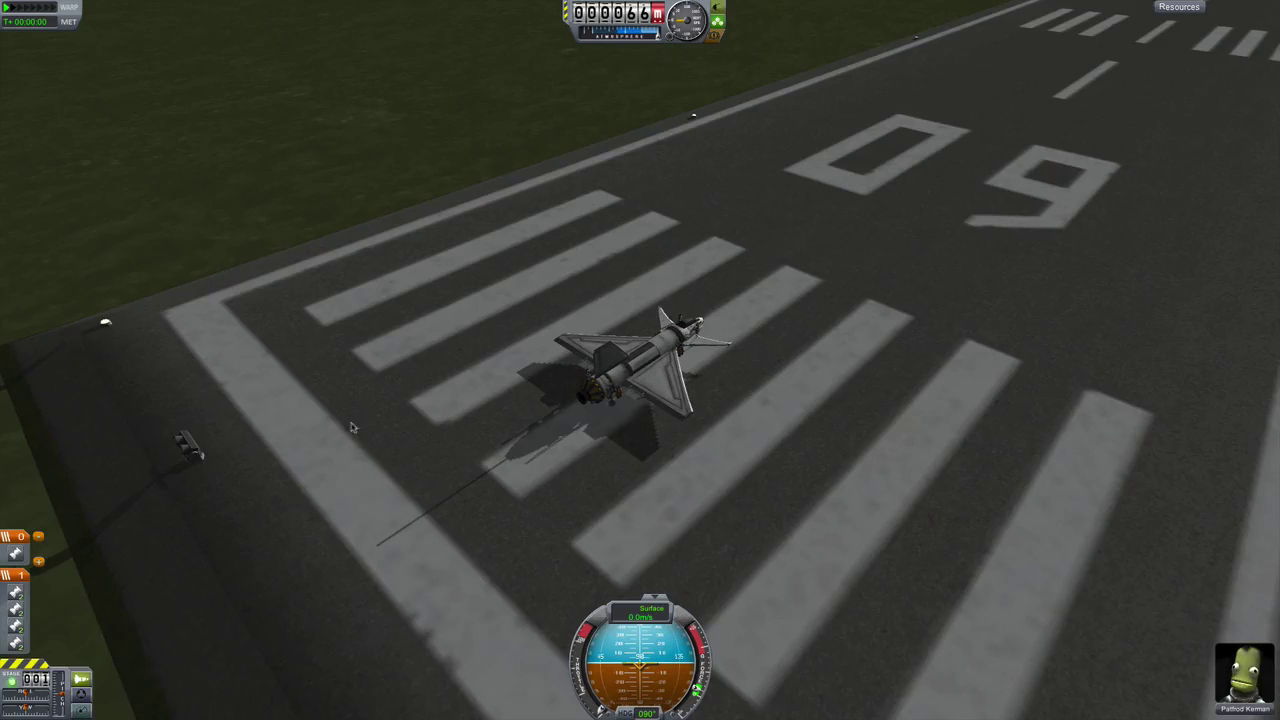
pyautogui.moveTo(351, 427); pyautogui.dragTo(706, 440)
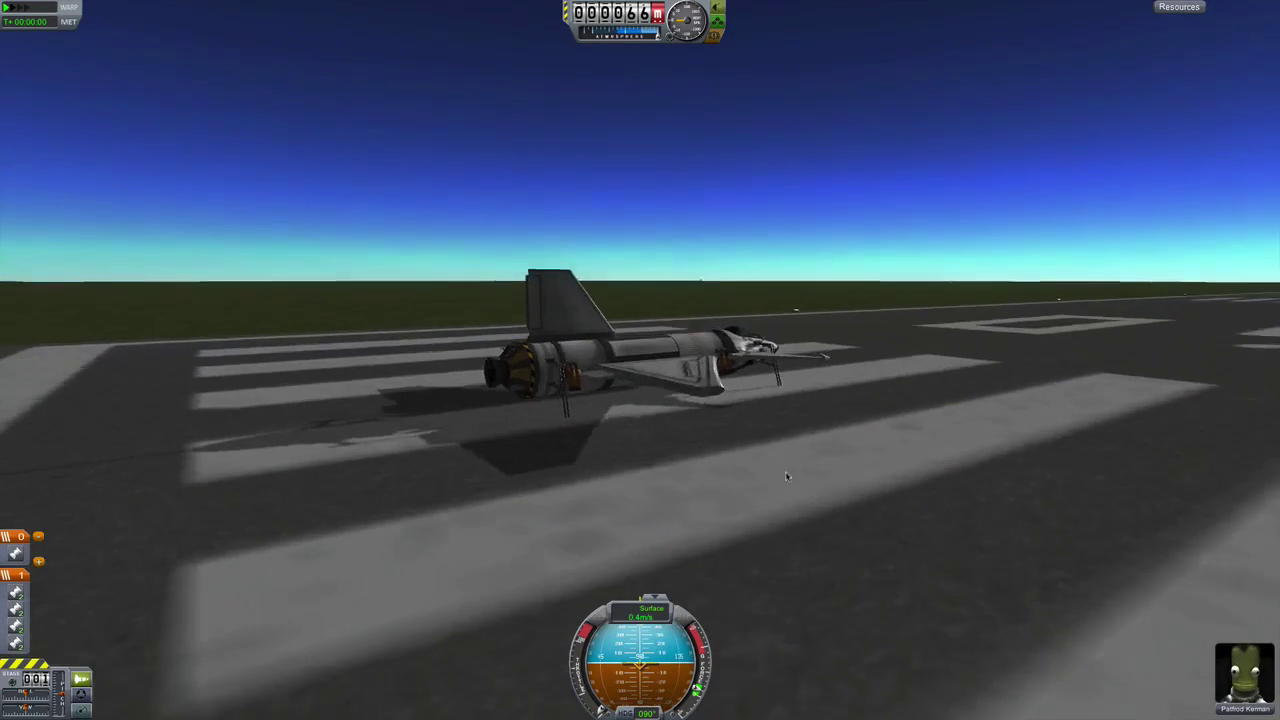
pyautogui.moveTo(706, 440); pyautogui.dragTo(748, 470)
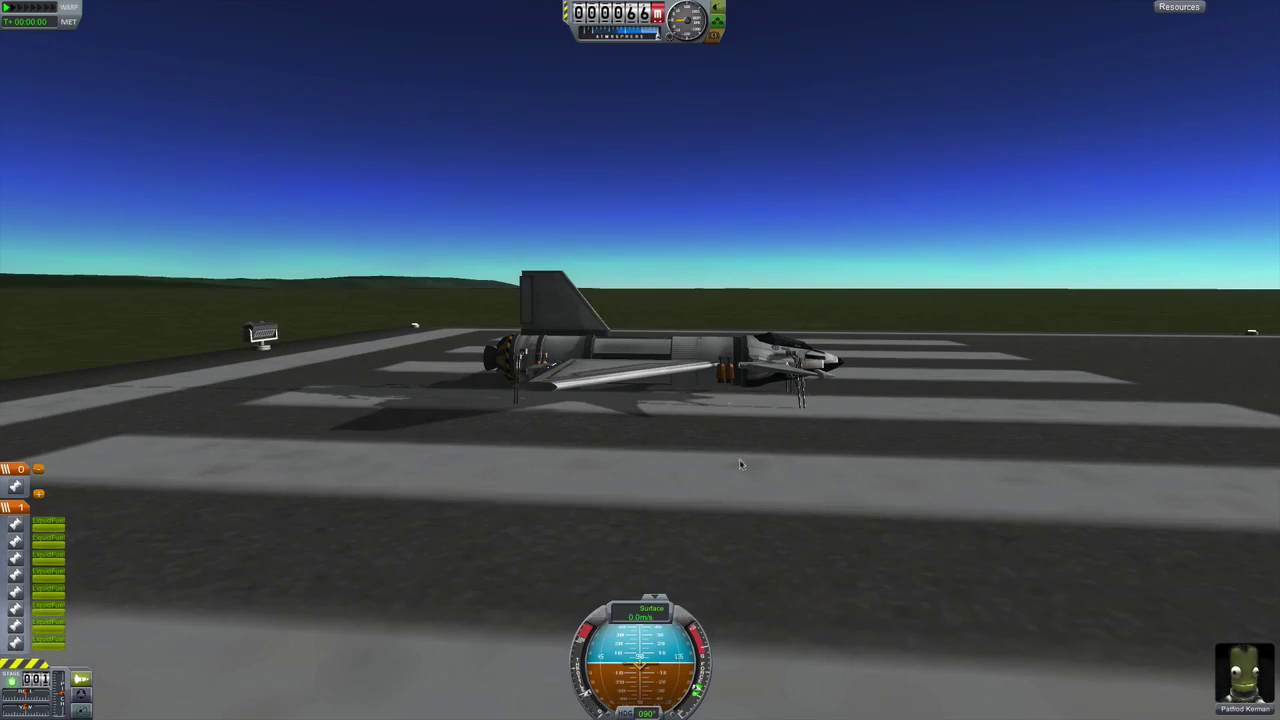
pyautogui.scroll(-3, 739, 459)
# Fire the stage, then end the wrecked flight from the Esc menu
pyautogui.press('space')
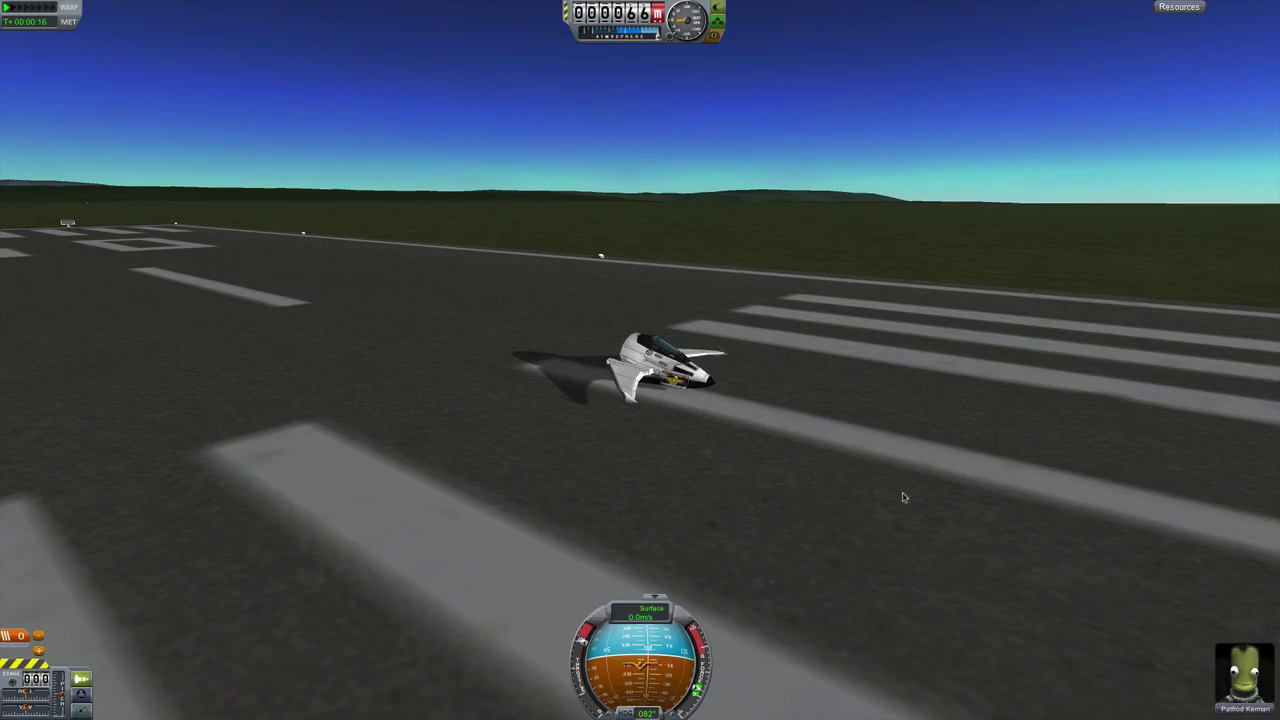
pyautogui.moveTo(923, 507); pyautogui.dragTo(881, 518)
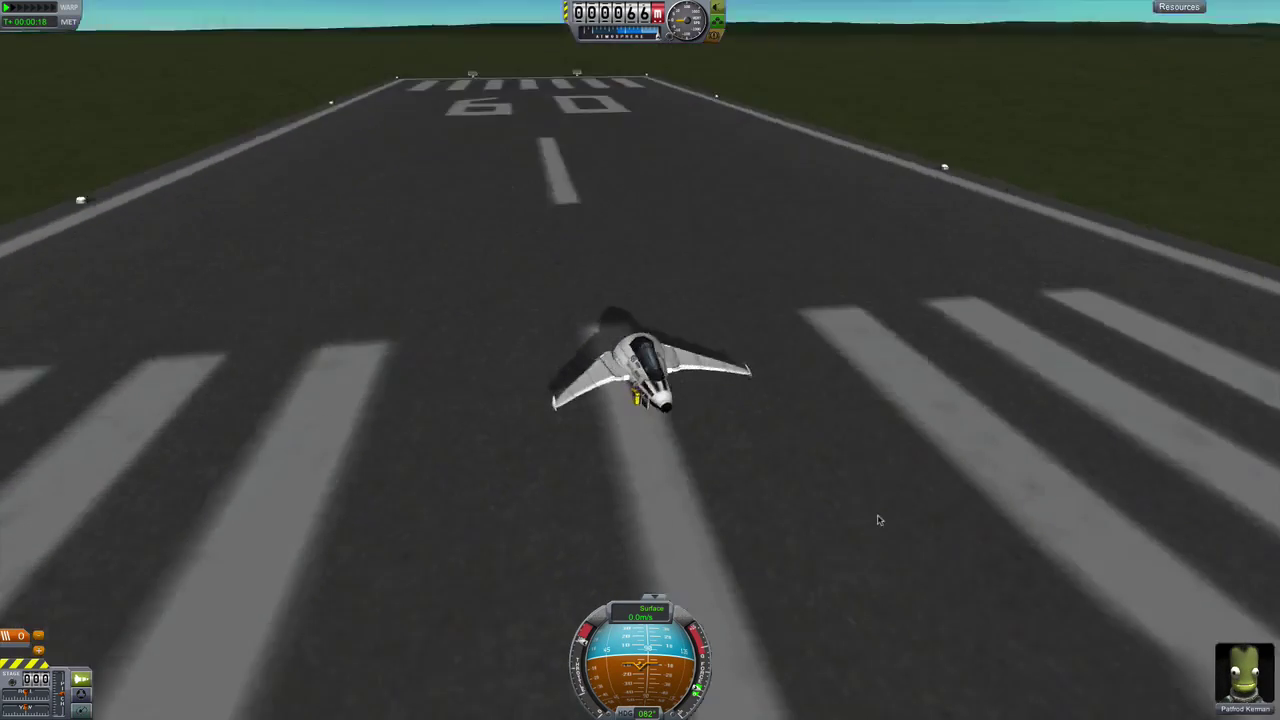
pyautogui.press('Escape')
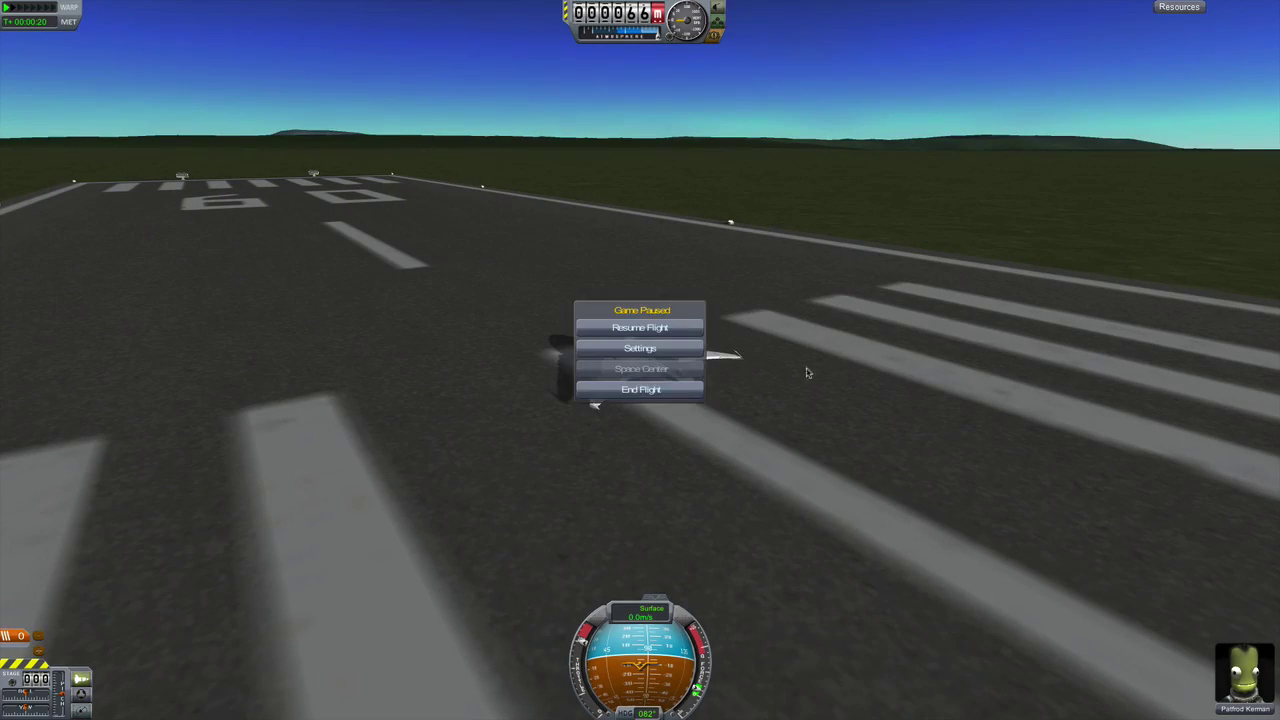
pyautogui.click(657, 392)
pyautogui.click(705, 387)
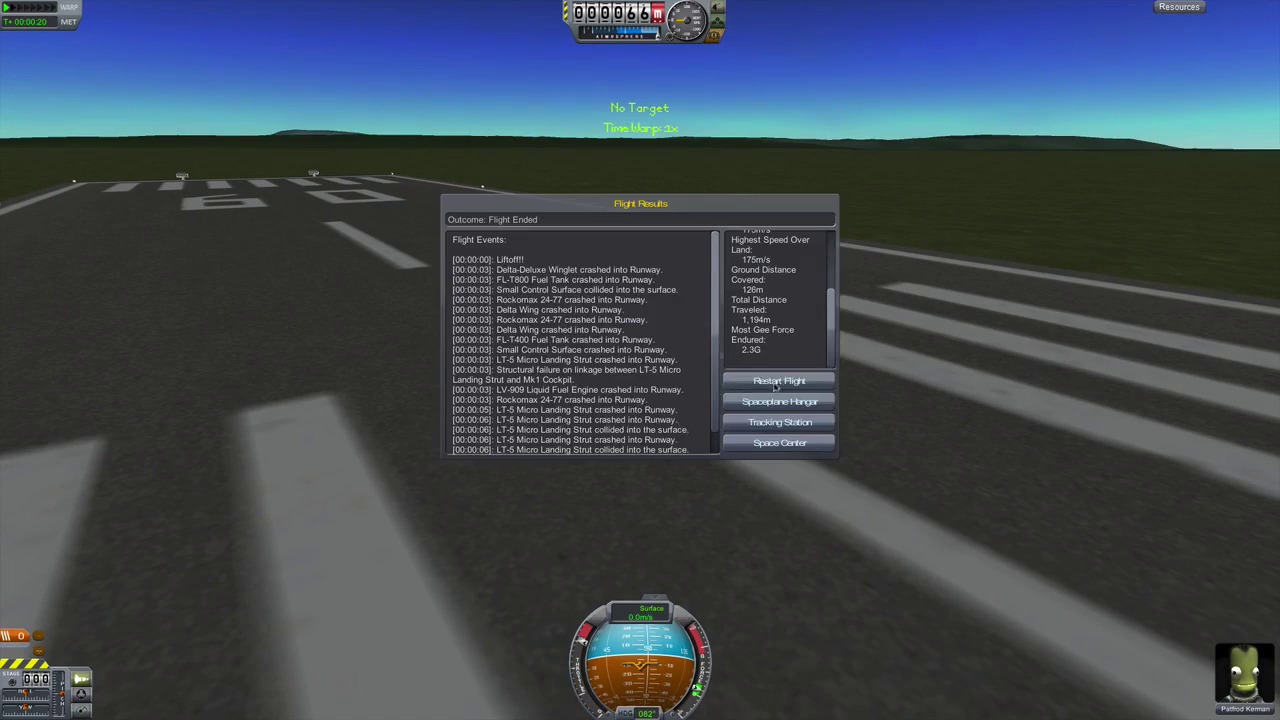
# Dismiss the flight results and orbit to a low close view of the plane
pyautogui.press('Escape')
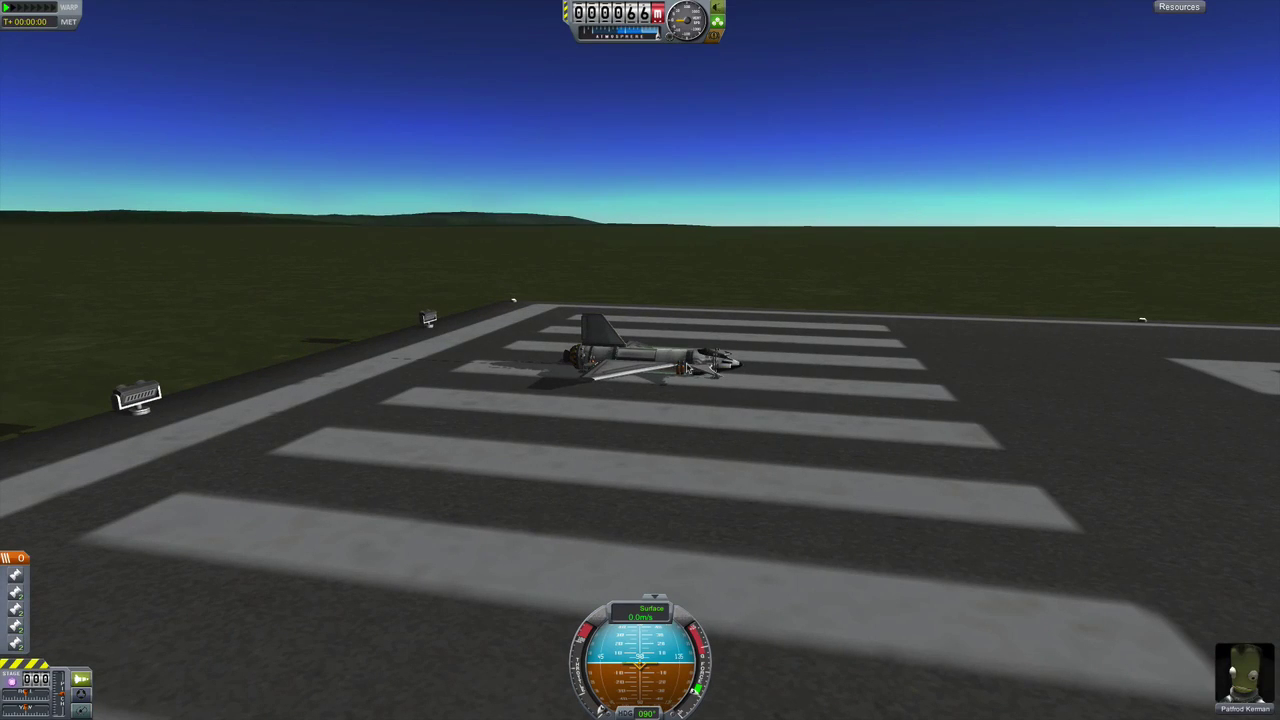
pyautogui.moveTo(798, 386); pyautogui.dragTo(852, 424)
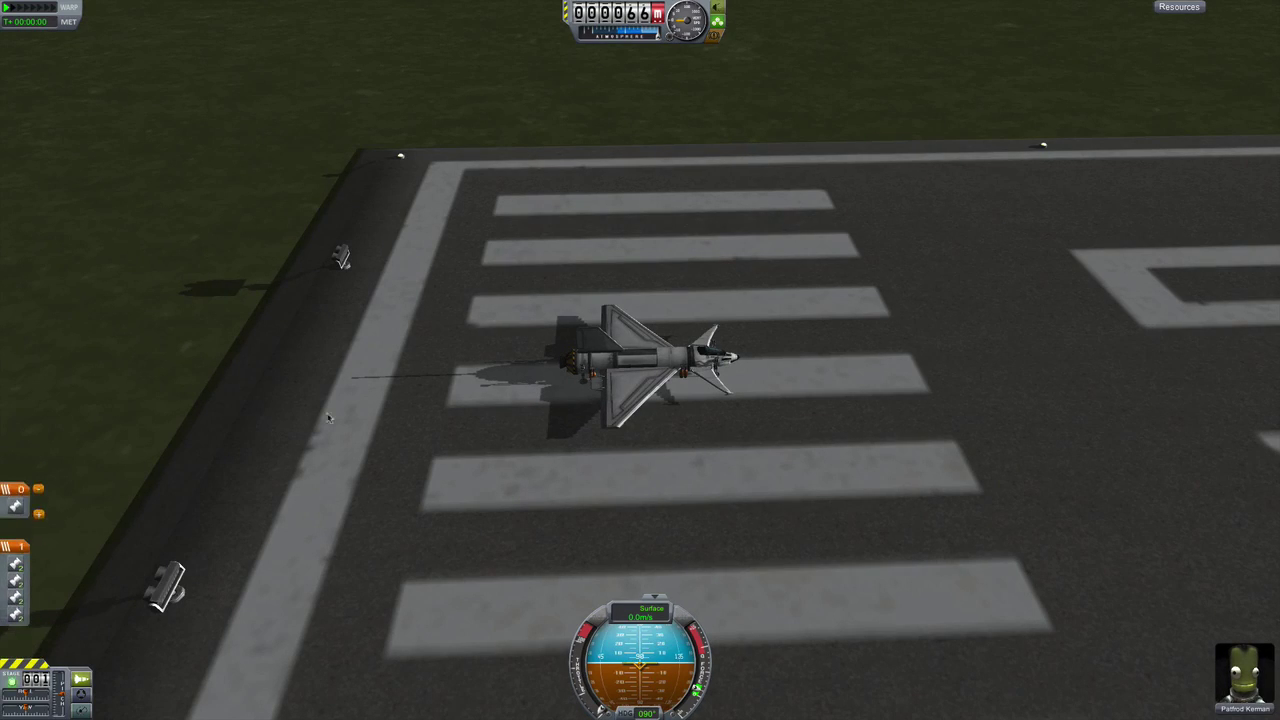
pyautogui.moveTo(328, 417); pyautogui.dragTo(729, 413)
pyautogui.scroll(5, 729, 413)
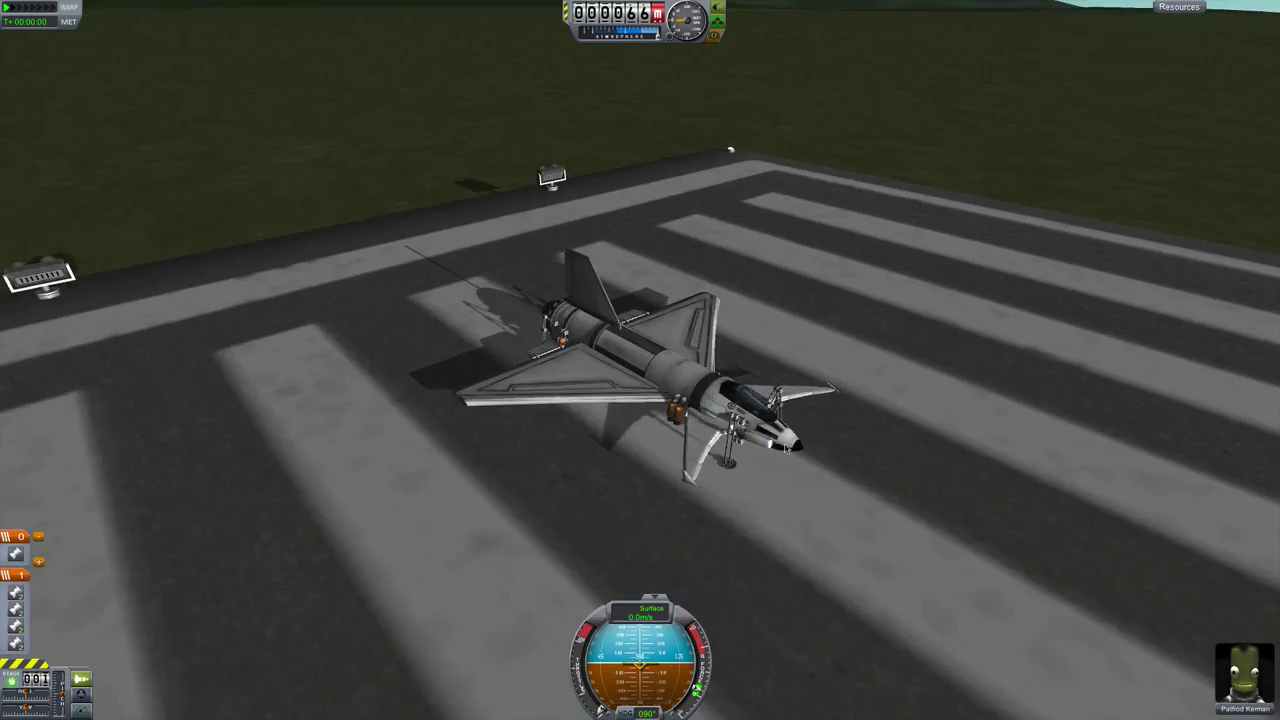
pyautogui.scroll(3, 867, 545)
pyautogui.moveTo(867, 480); pyautogui.dragTo(867, 545)
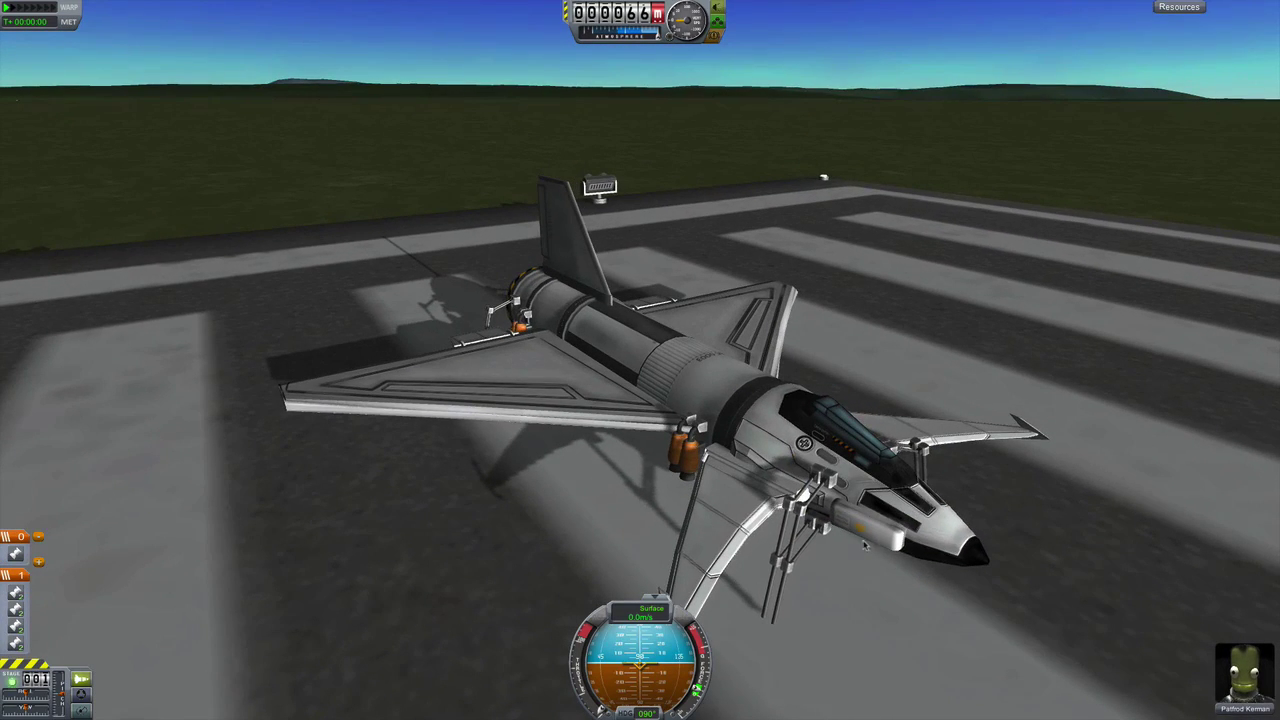
# Extend the cockpit ladder and send the pilot out on EVA onto it
pyautogui.rightClick(937, 546)
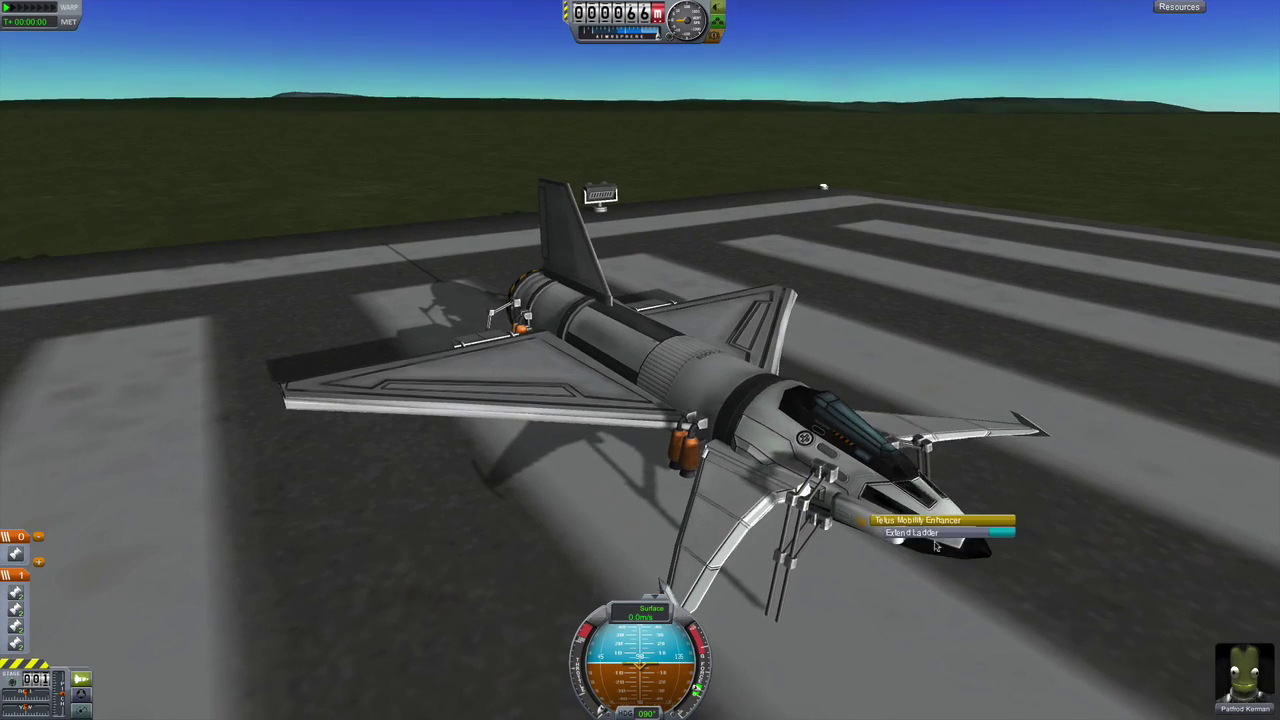
pyautogui.click(998, 537)
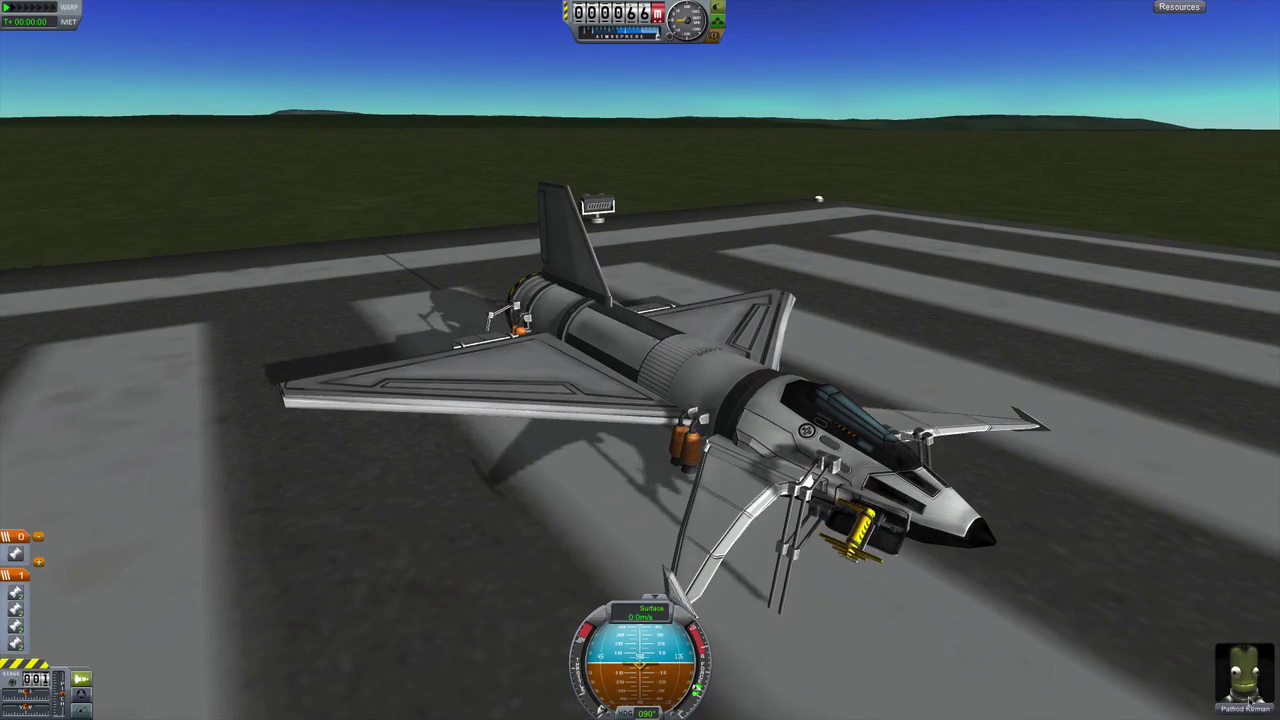
pyautogui.click(1218, 650)
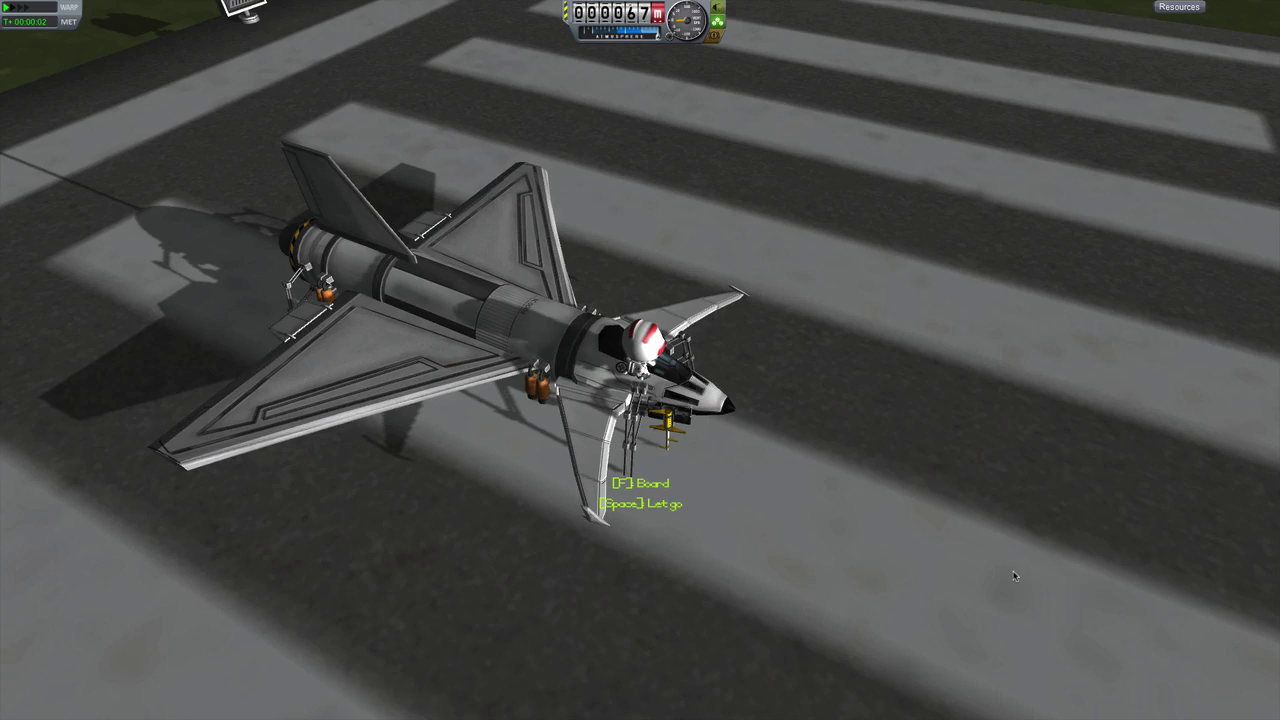
# Climb the pilot down and up the ladder, release it, then board the cockpit again
pyautogui.press('space')
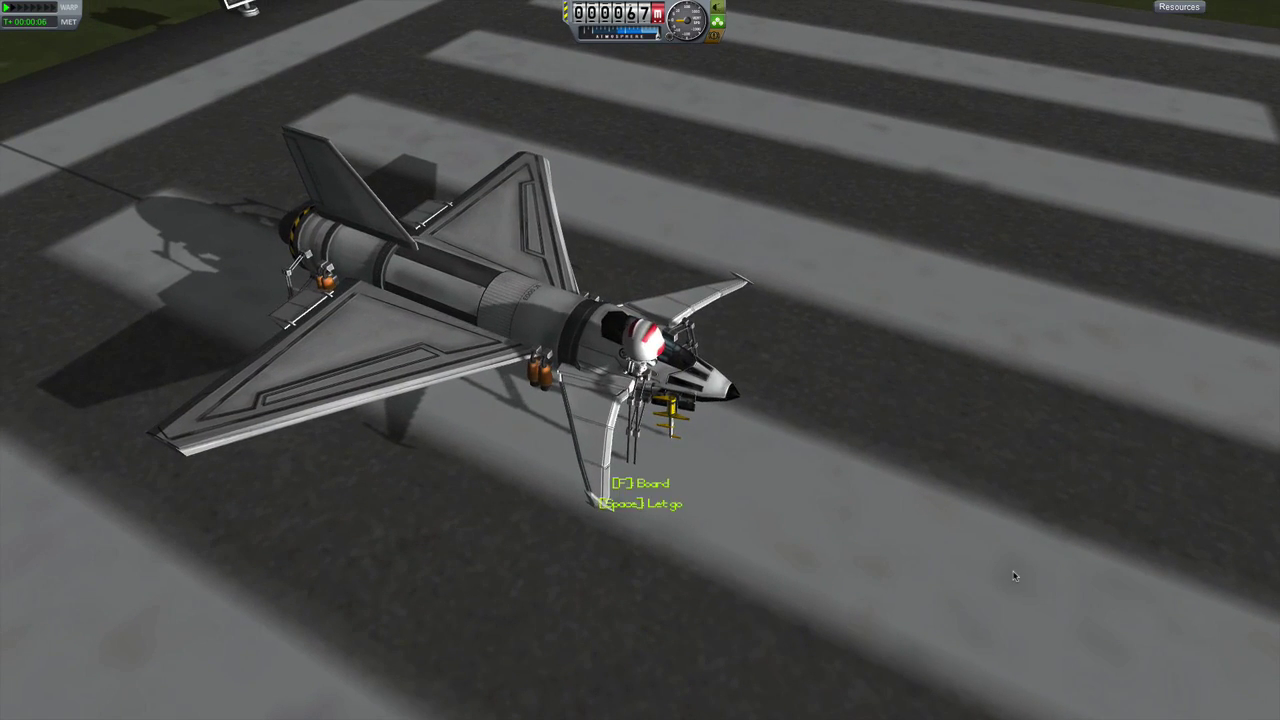
pyautogui.press('s')
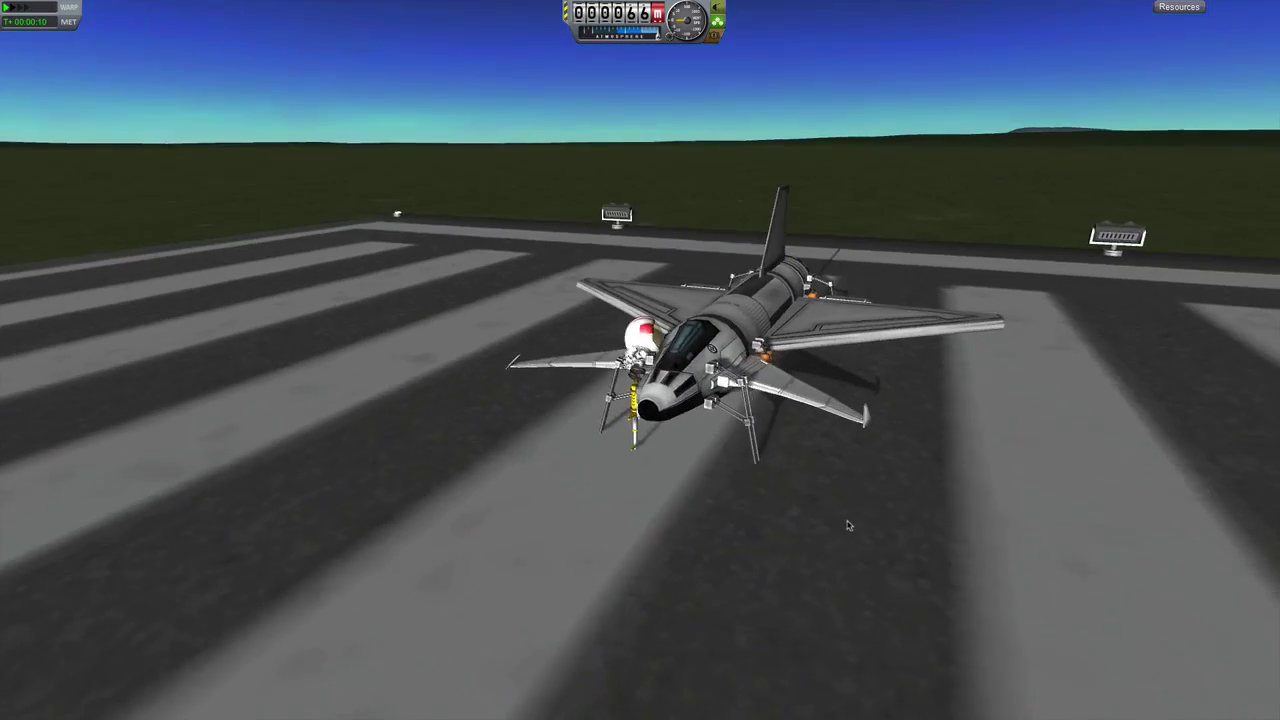
pyautogui.press('f')
pyautogui.press('w')
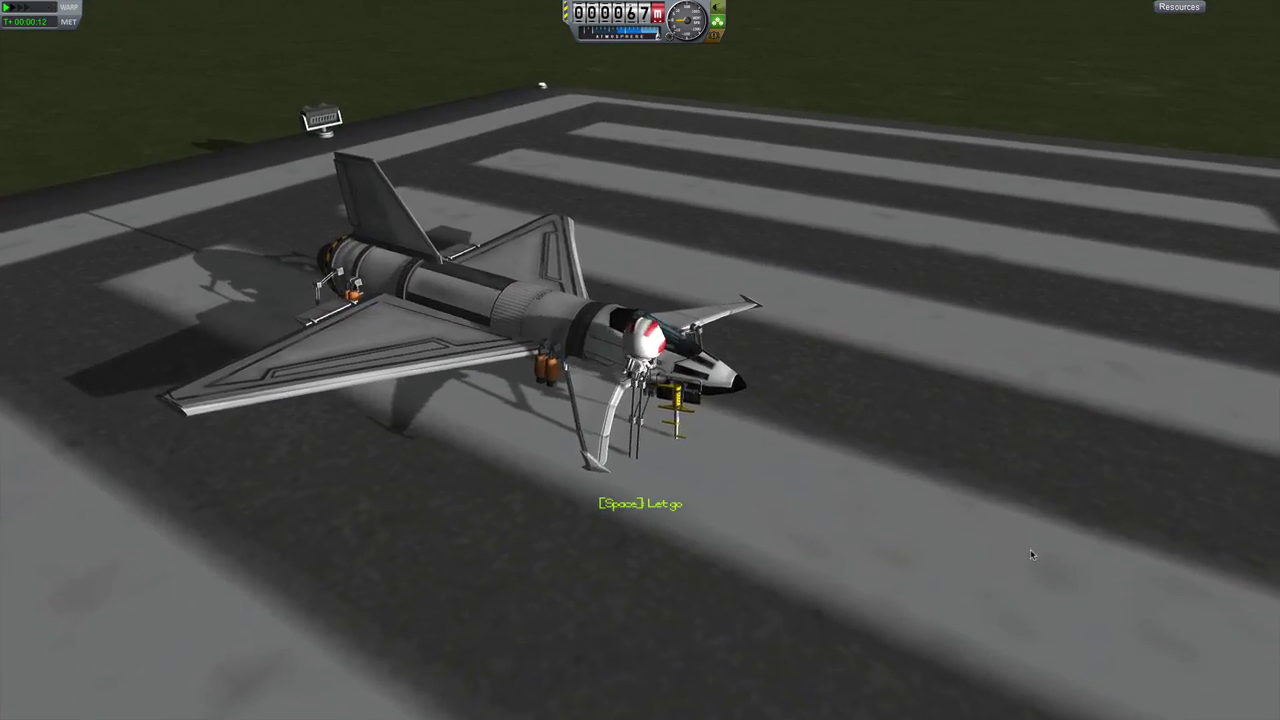
pyautogui.press('space')
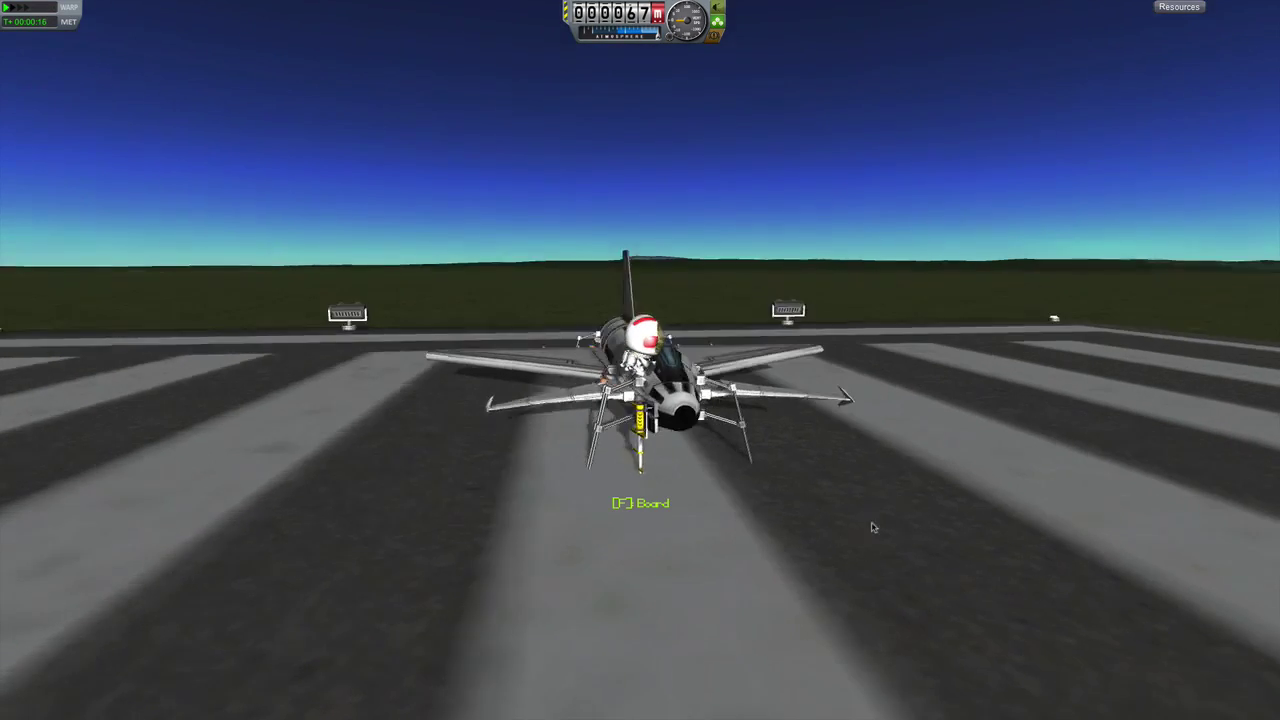
pyautogui.press('f')
# Retract the ladder under the nose and inspect the cockpit part
pyautogui.rightClick(866, 528)
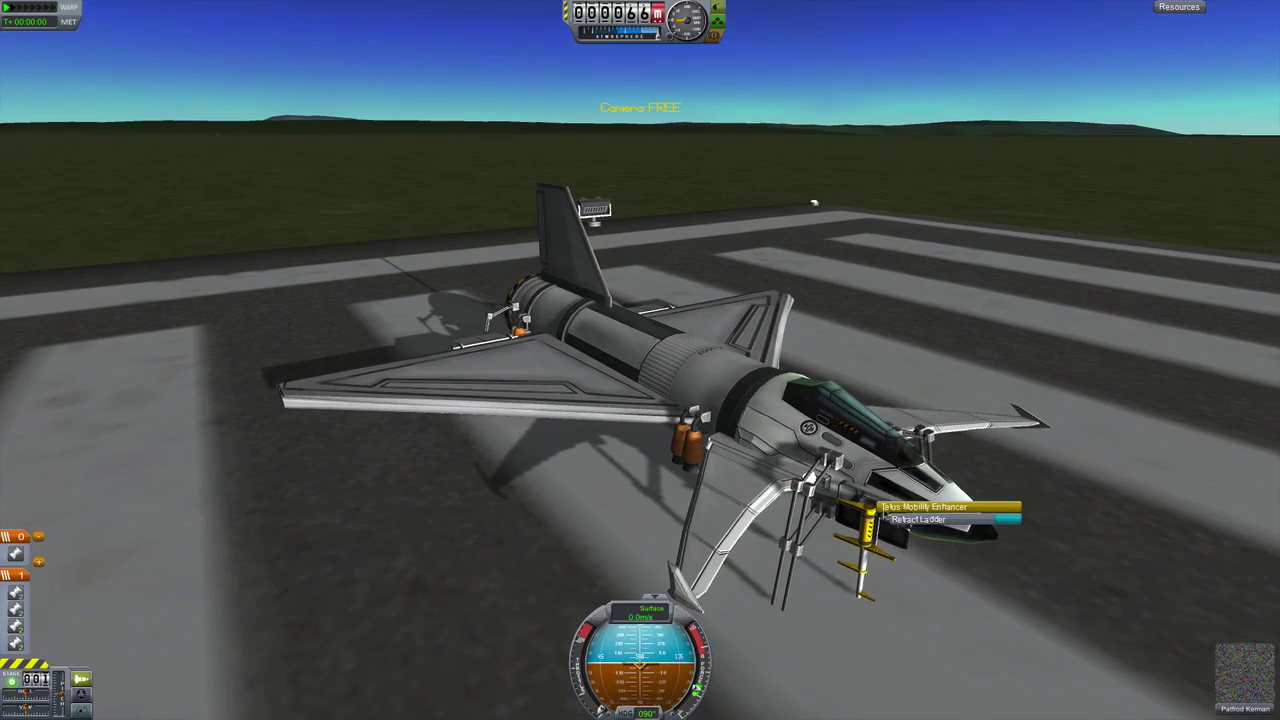
pyautogui.click(1015, 521)
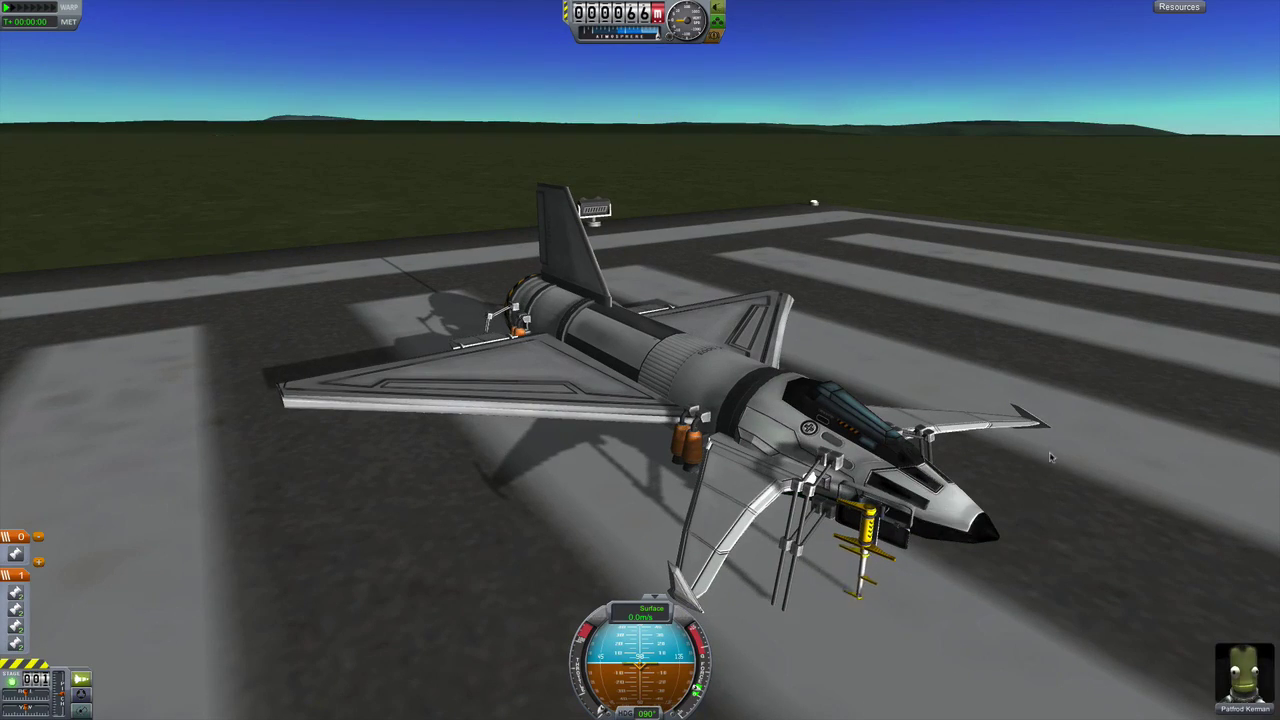
pyautogui.moveTo(1015, 521); pyautogui.dragTo(1099, 463)
pyautogui.scroll(3, 1099, 463)
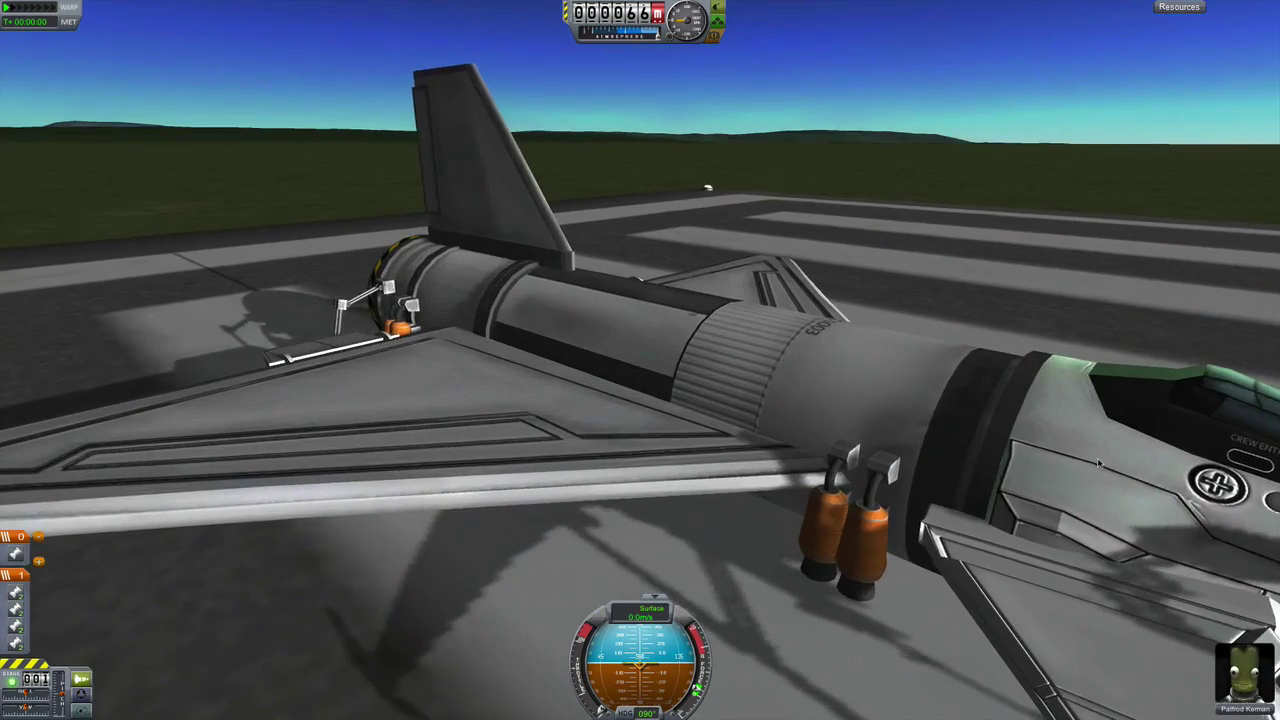
pyautogui.rightClick(1099, 463)
pyautogui.scroll(-4, 1040, 500)
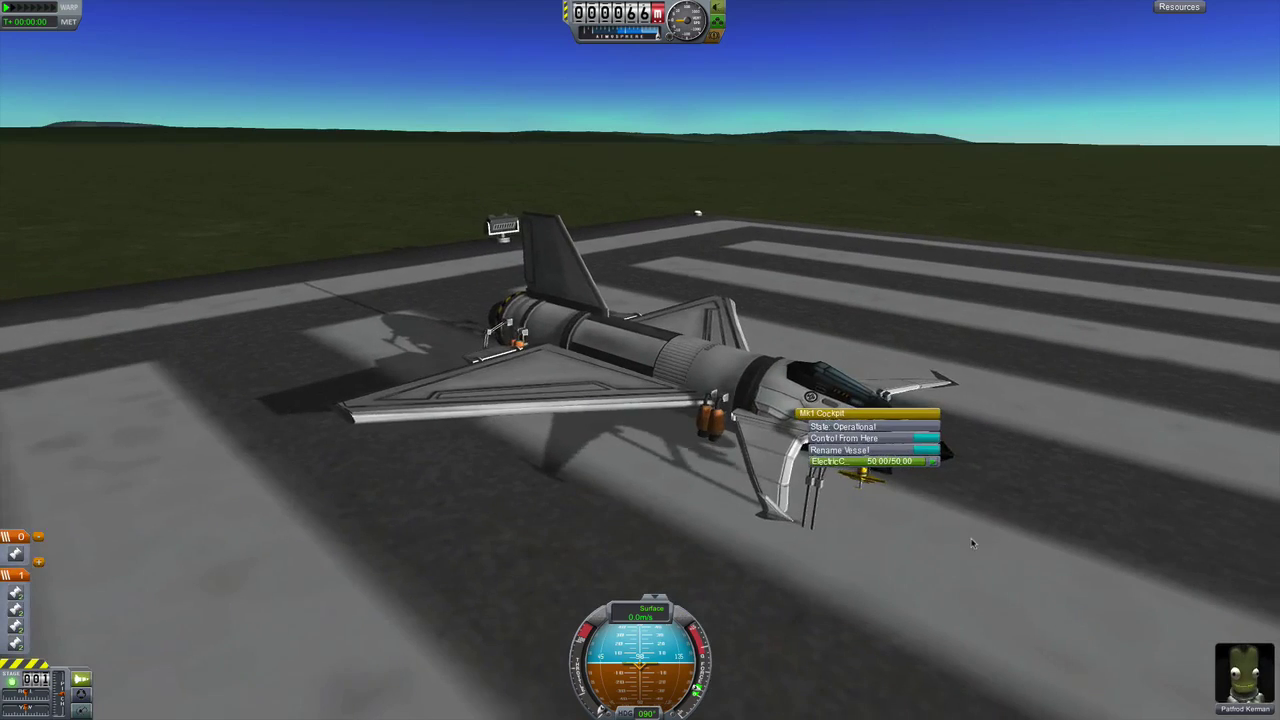
pyautogui.scroll(-3, 972, 543)
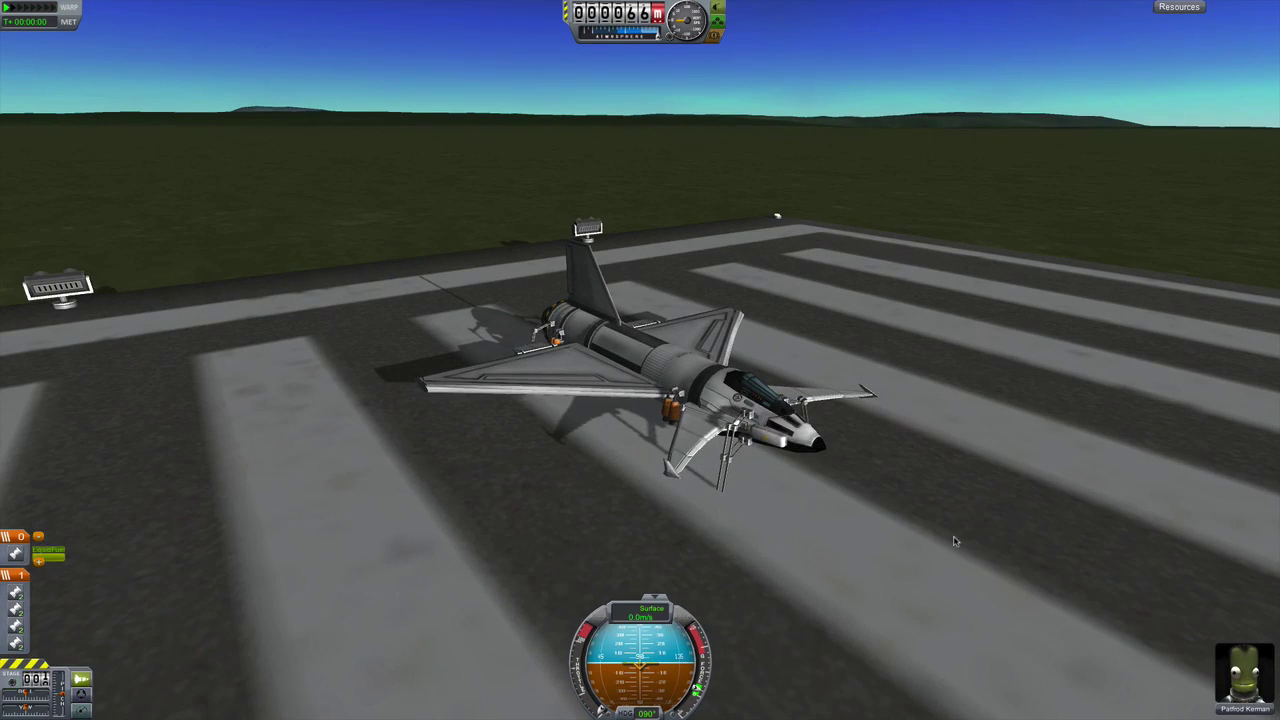
# Toggle the landing gear and split parts off into a second stage
pyautogui.moveTo(954, 541); pyautogui.dragTo(970, 540)
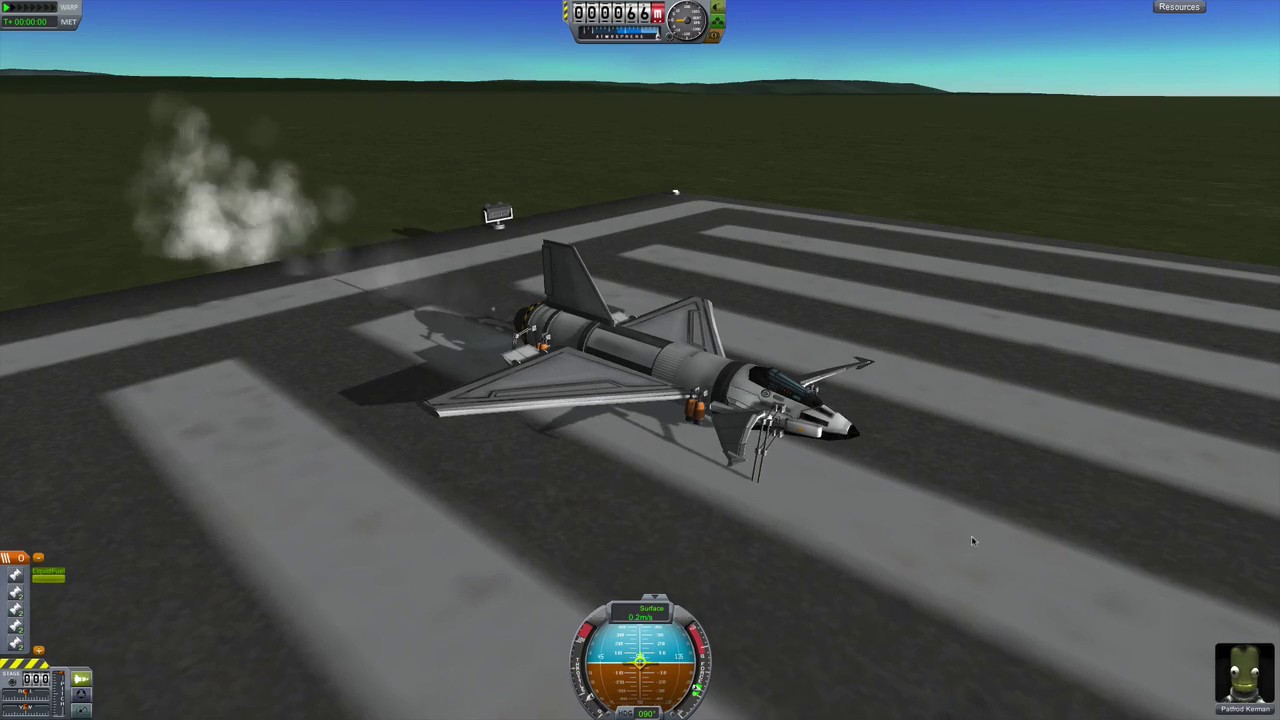
pyautogui.press('g')
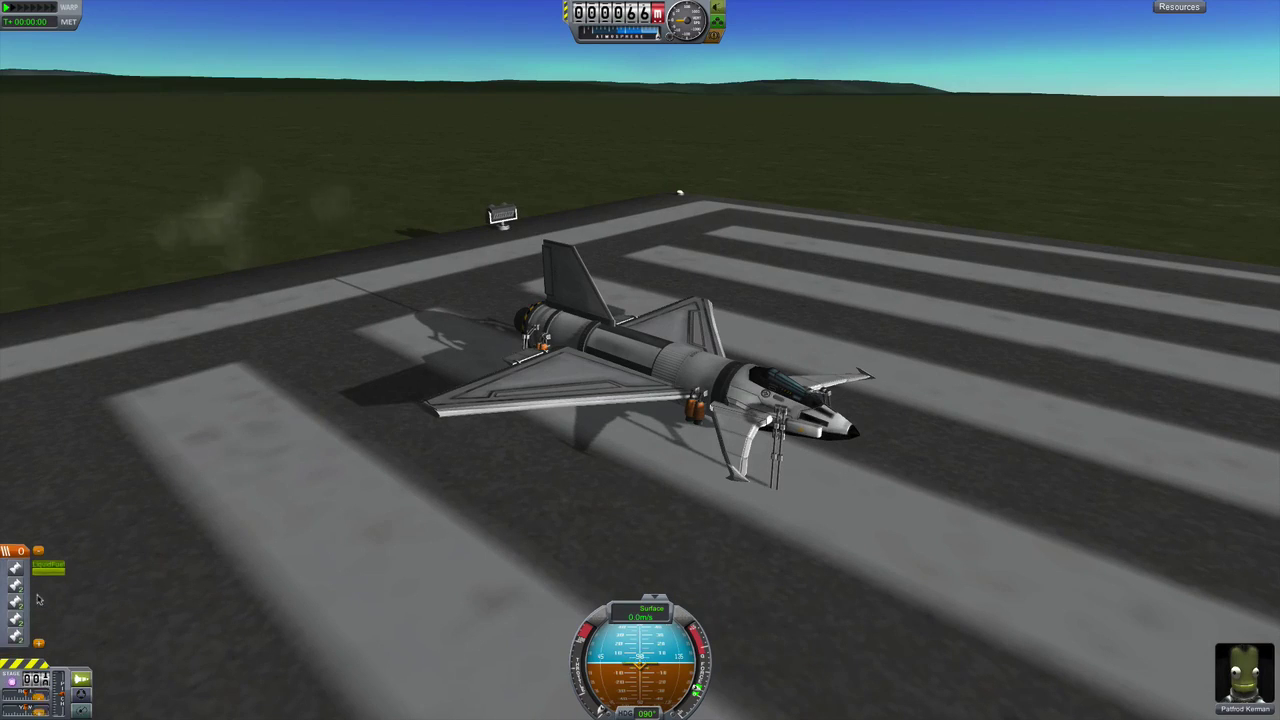
pyautogui.moveTo(38, 600); pyautogui.dragTo(20, 640)
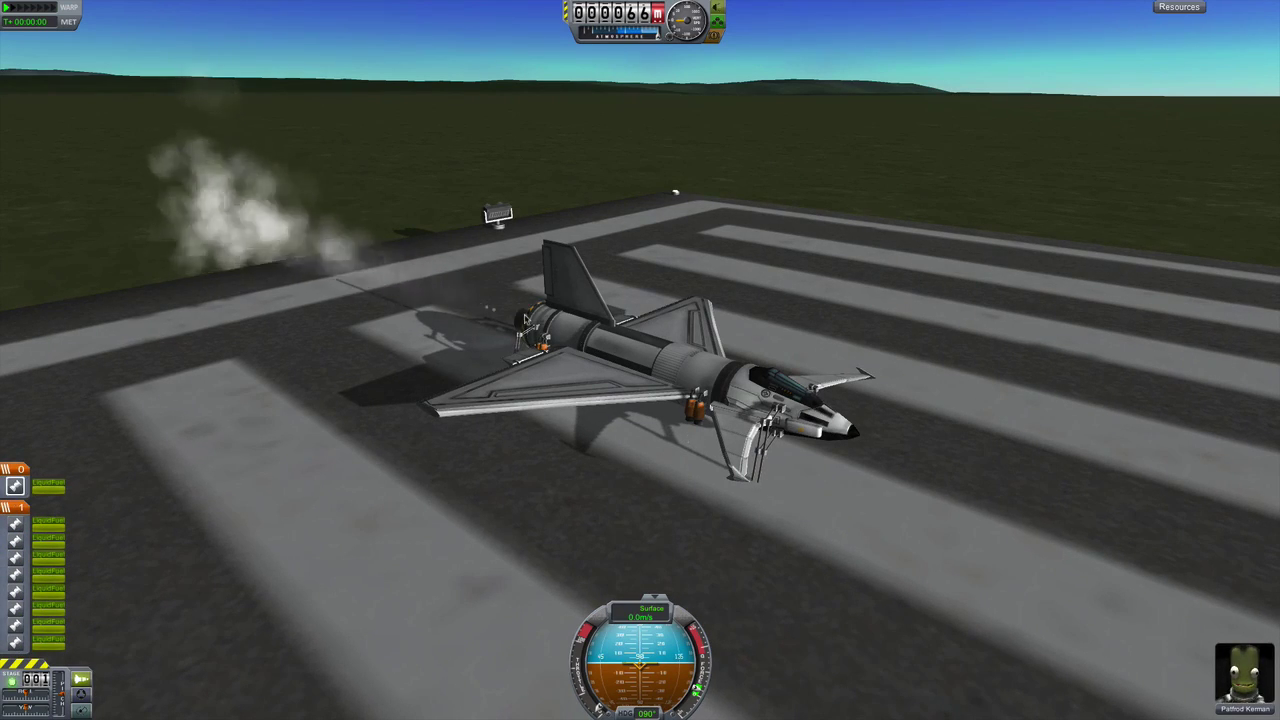
pyautogui.rightClick(540, 340)
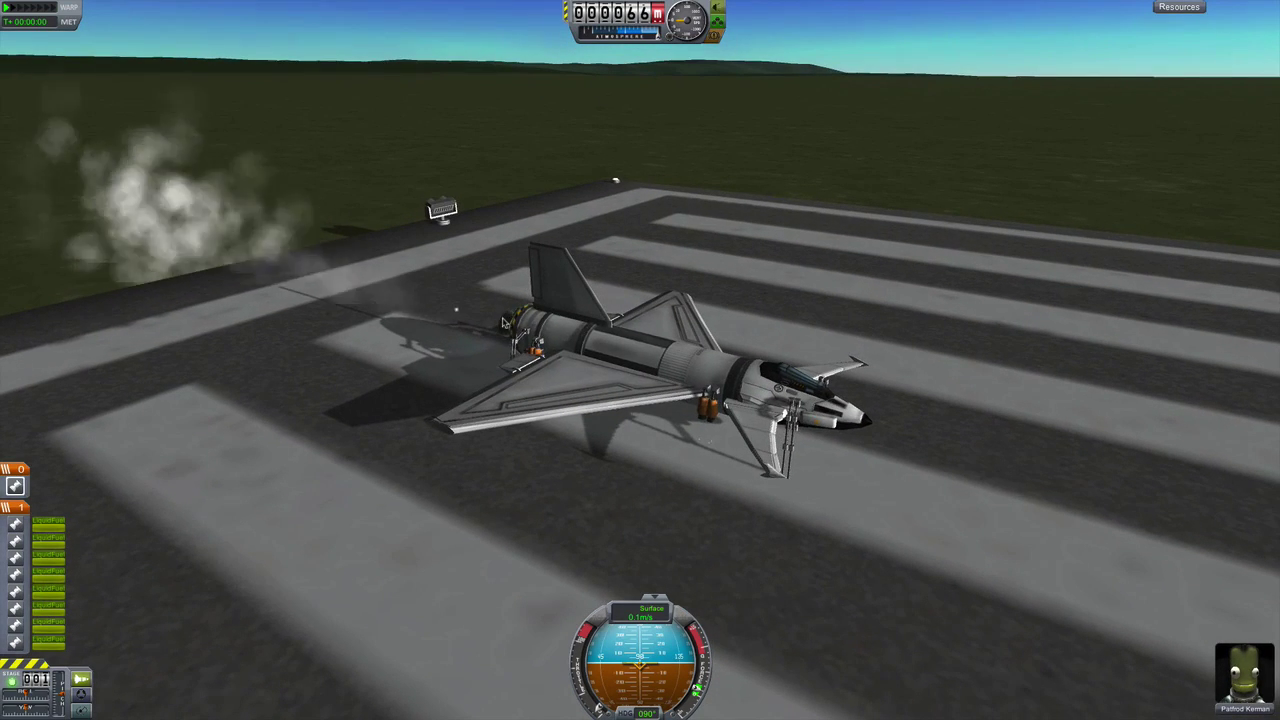
# Activate the LV-909 engine and check the rear engine's status from behind
pyautogui.rightClick(527, 332)
pyautogui.click(656, 405)
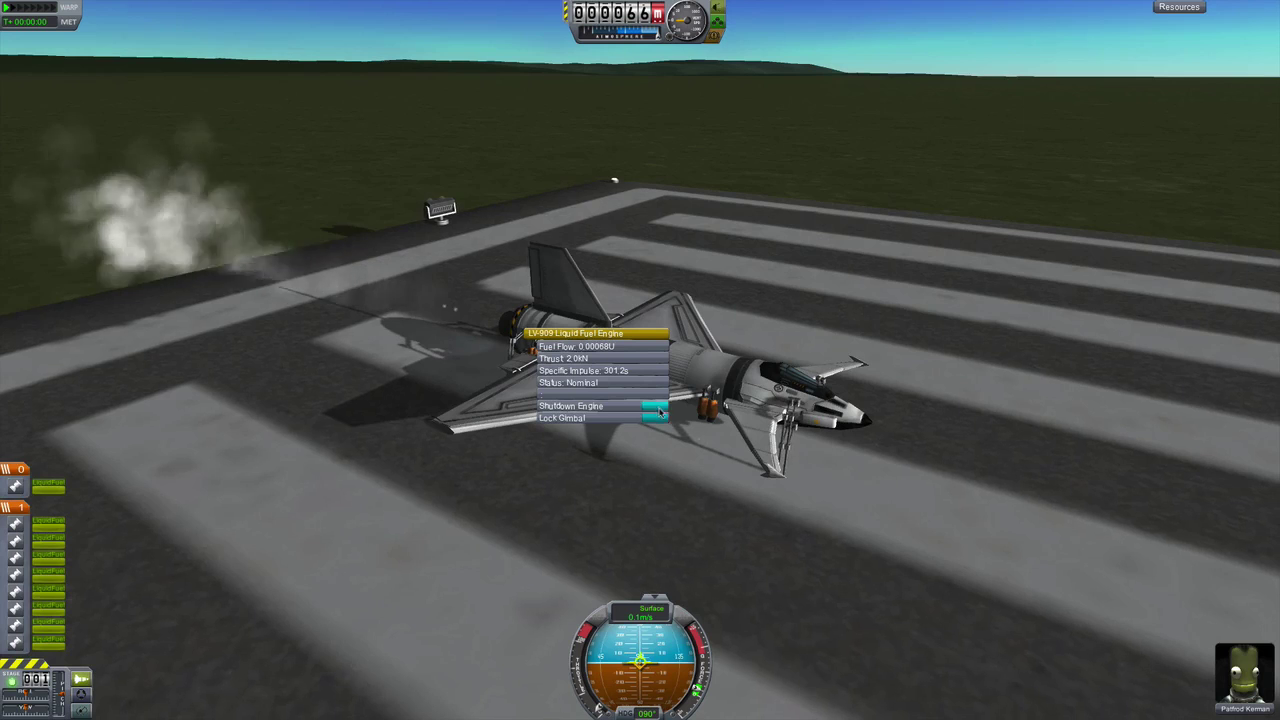
pyautogui.moveTo(720, 430); pyautogui.dragTo(853, 459)
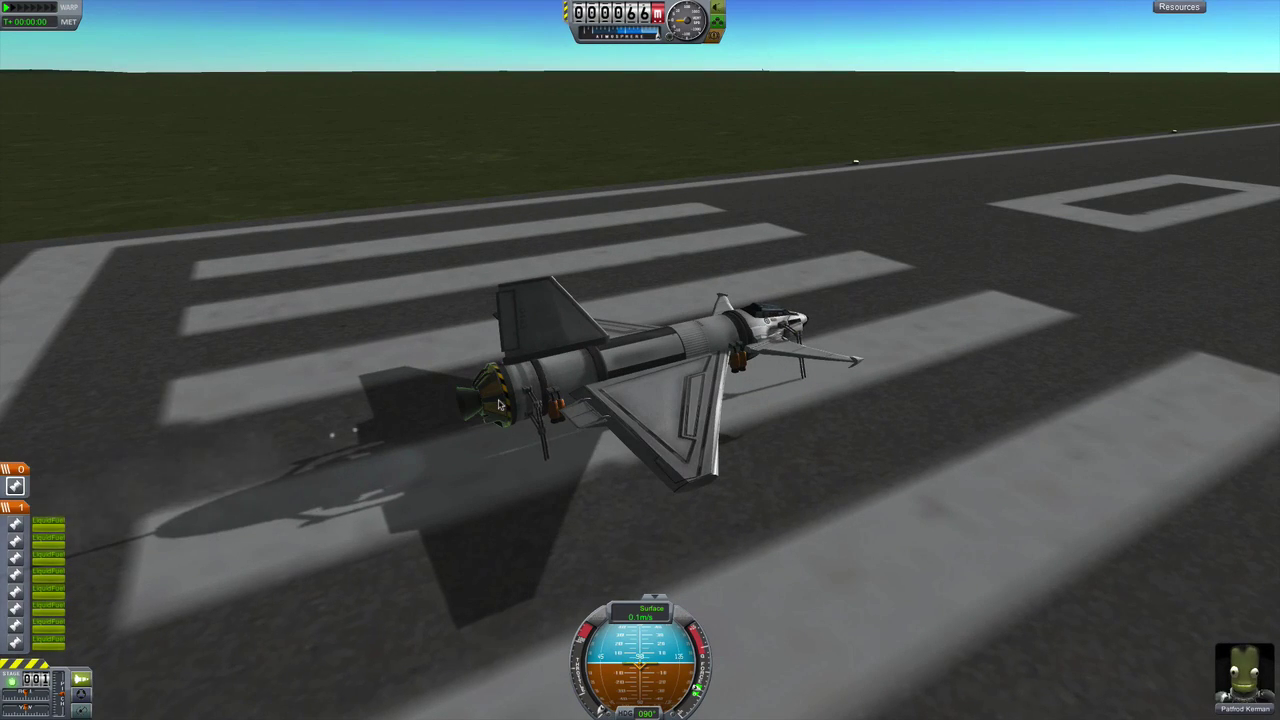
pyautogui.moveTo(496, 404); pyautogui.dragTo(703, 458)
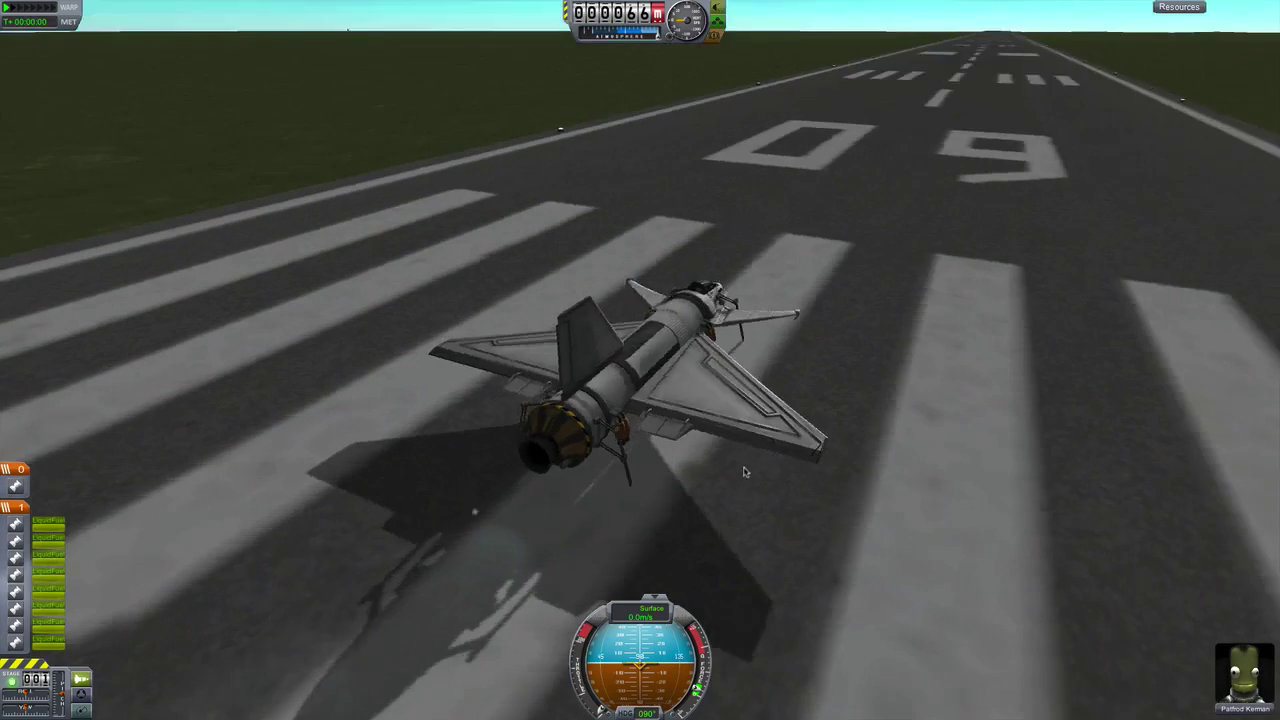
pyautogui.rightClick(703, 458)
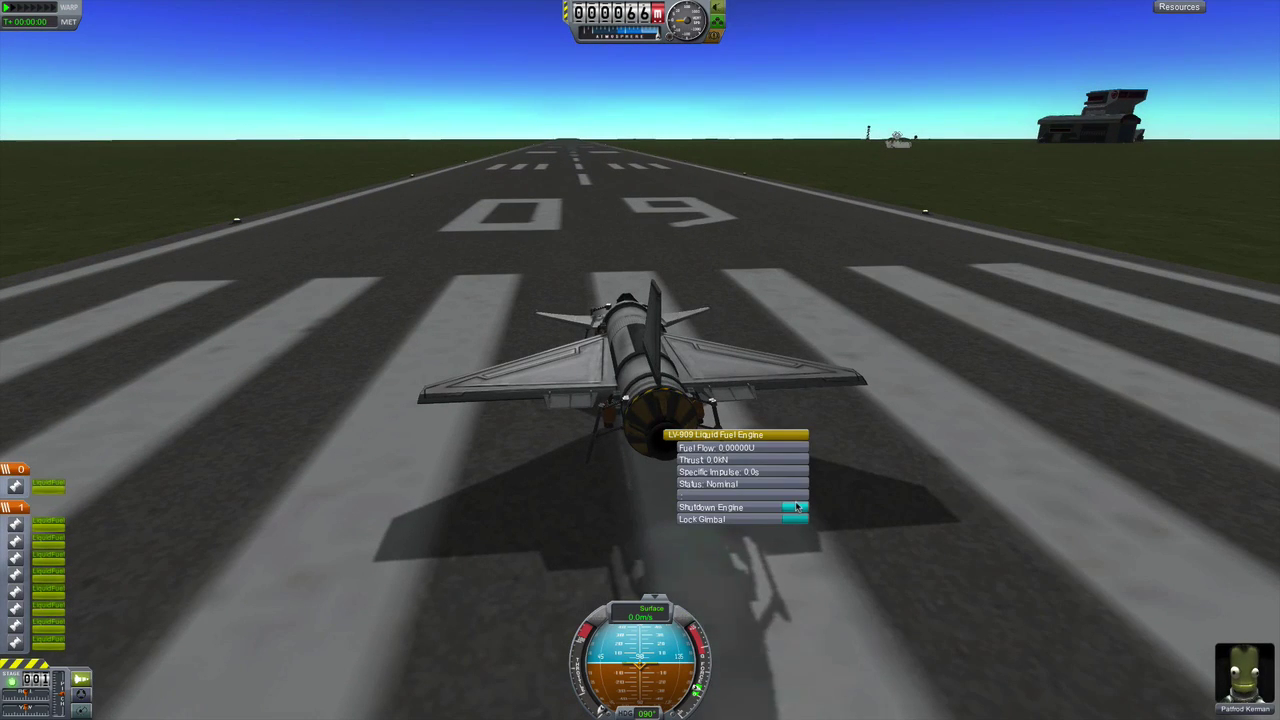
# Collapse the staging, then move one part into its own new stage
pyautogui.moveTo(936, 516); pyautogui.dragTo(629, 511)
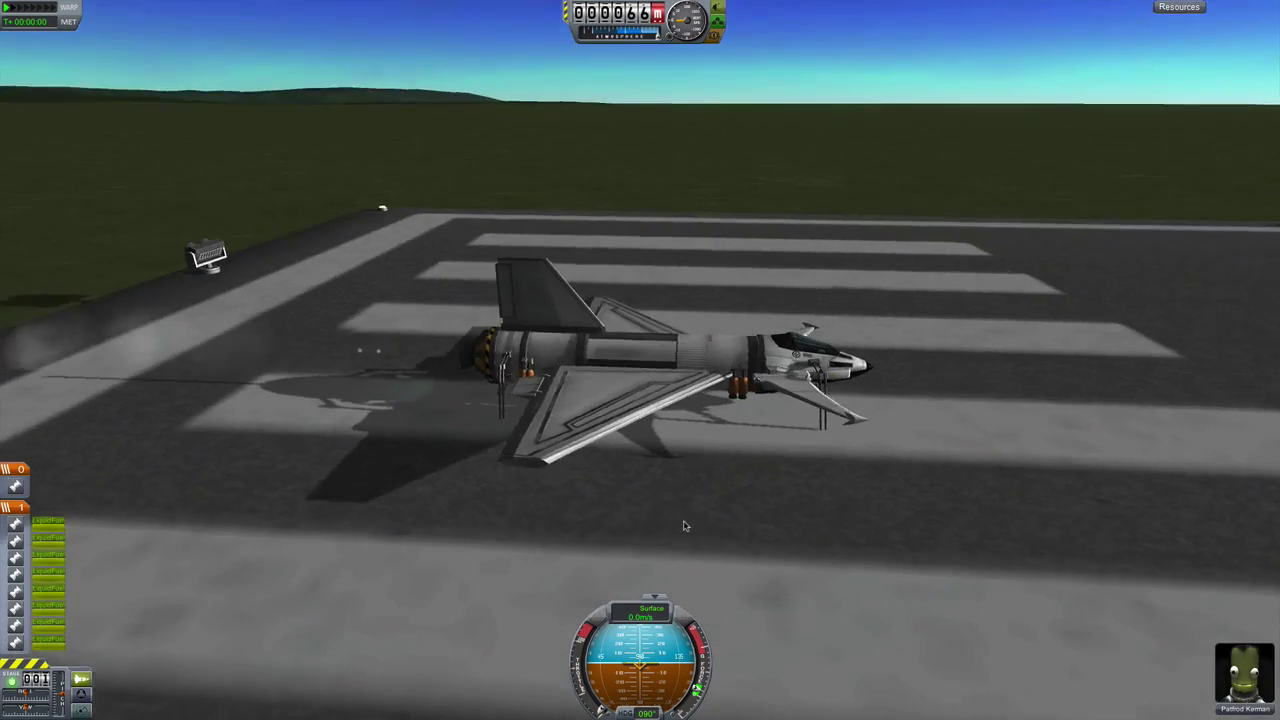
pyautogui.press('space')
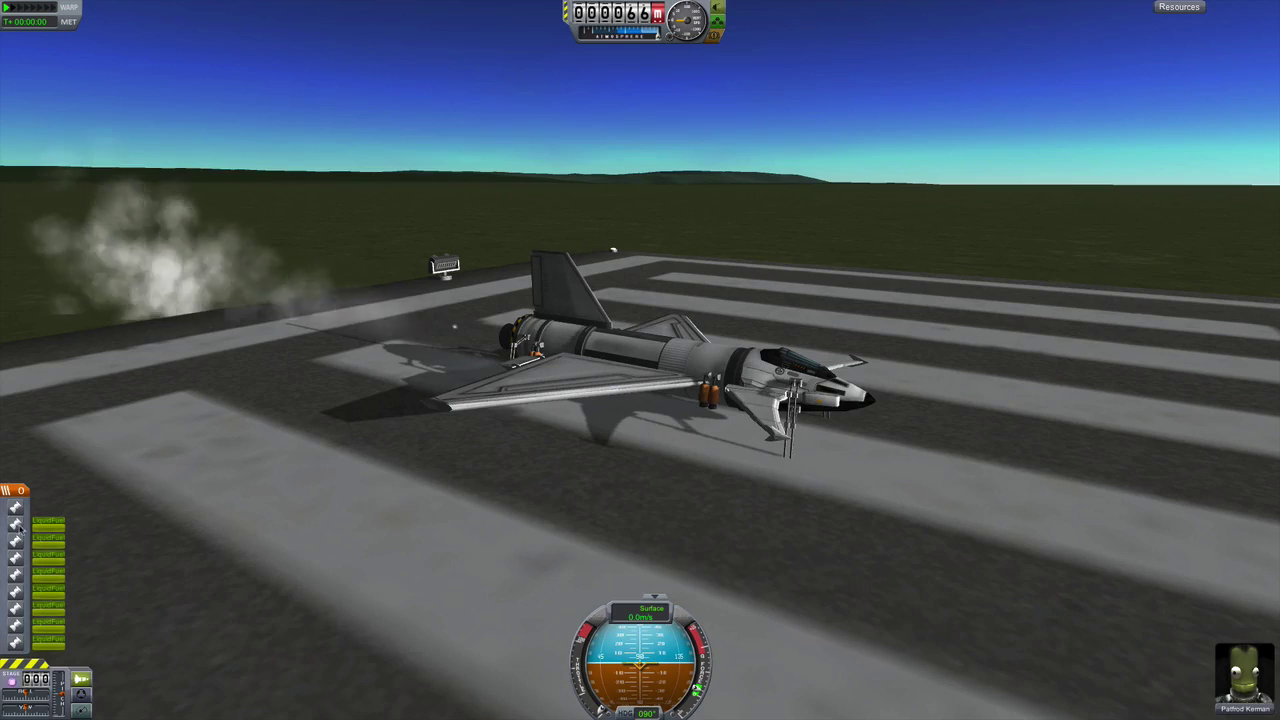
pyautogui.moveTo(15, 641); pyautogui.dragTo(15, 465)
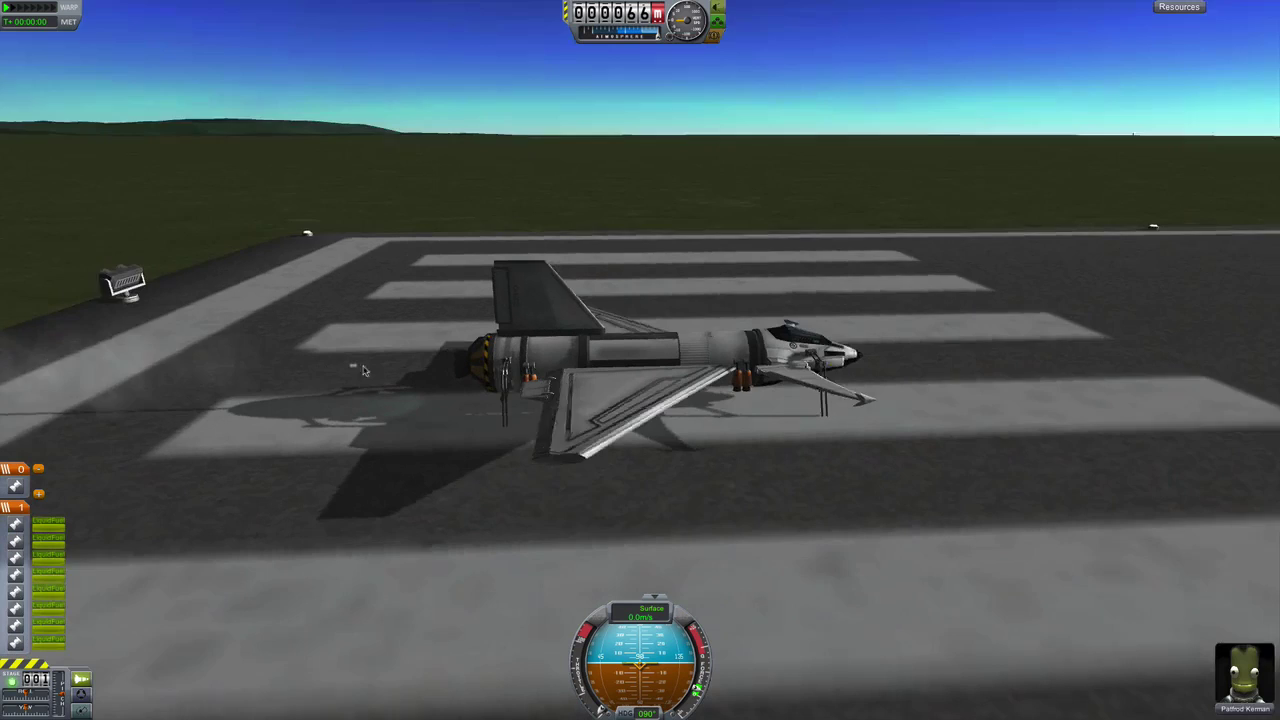
pyautogui.moveTo(363, 370); pyautogui.dragTo(401, 386)
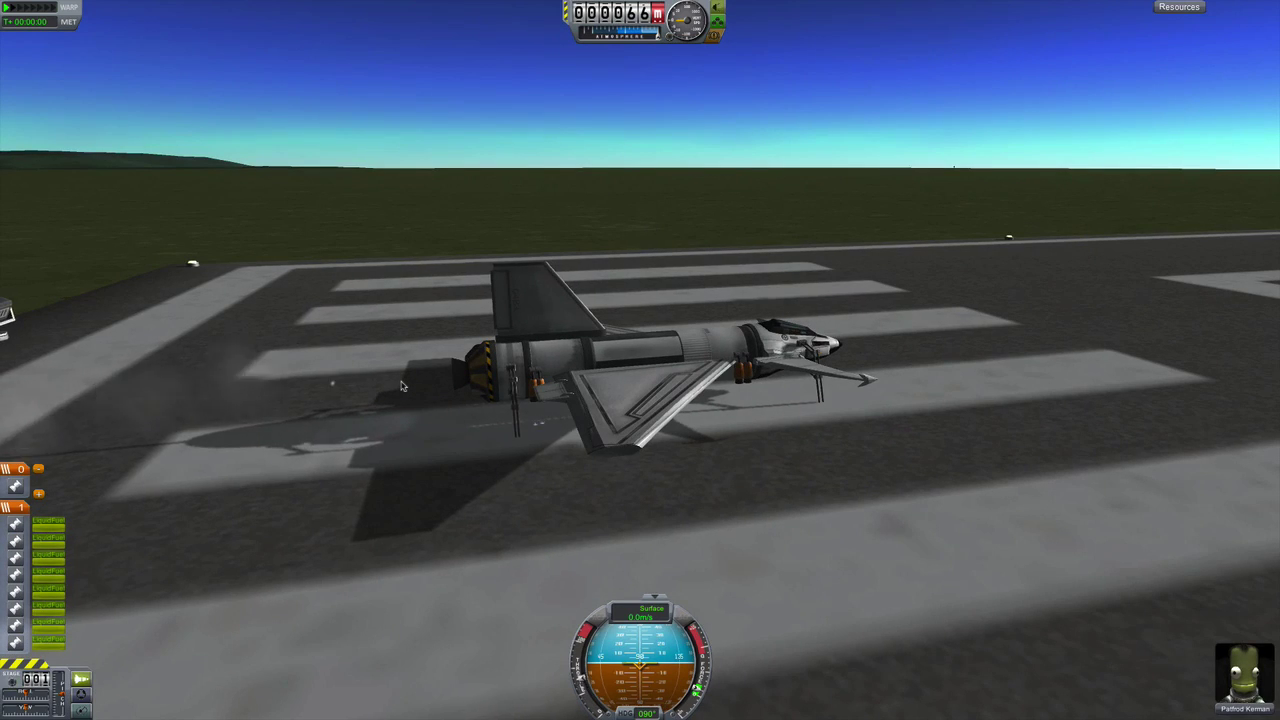
# Launch the spaceplane, then after the runway crash end the flight and return to the Spaceplane Hangar
pyautogui.press('space')
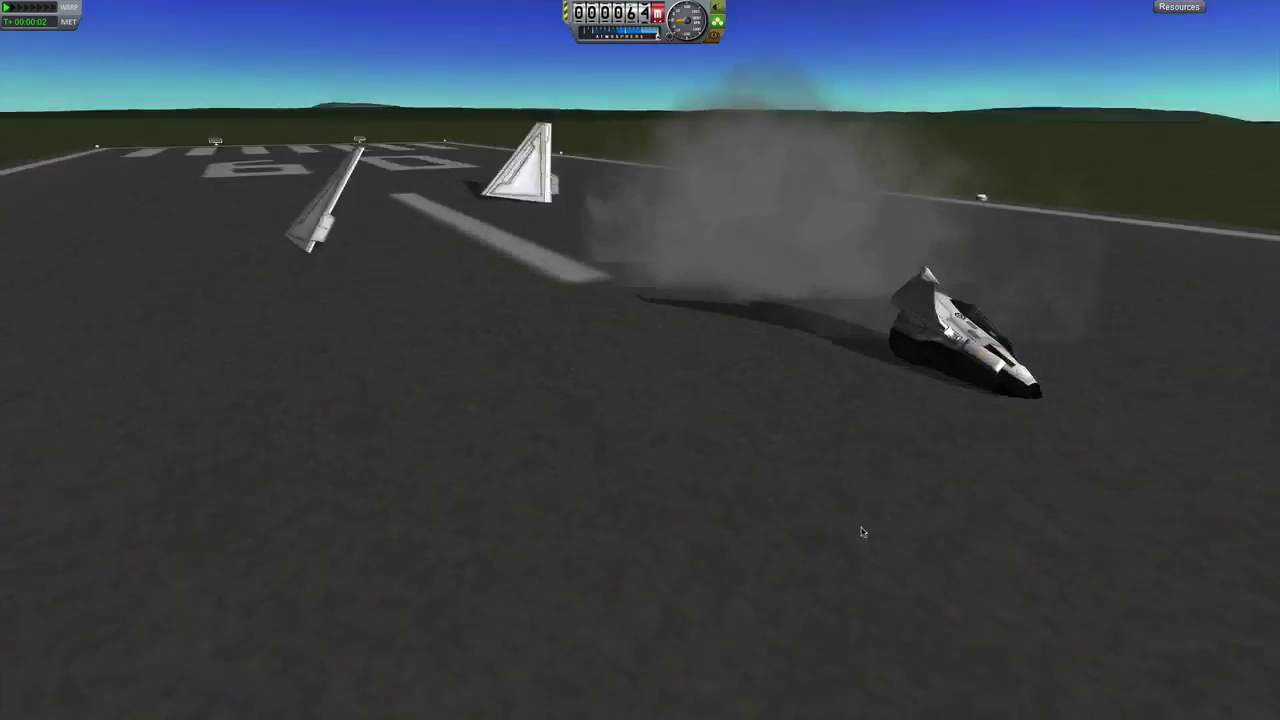
pyautogui.press('Escape')
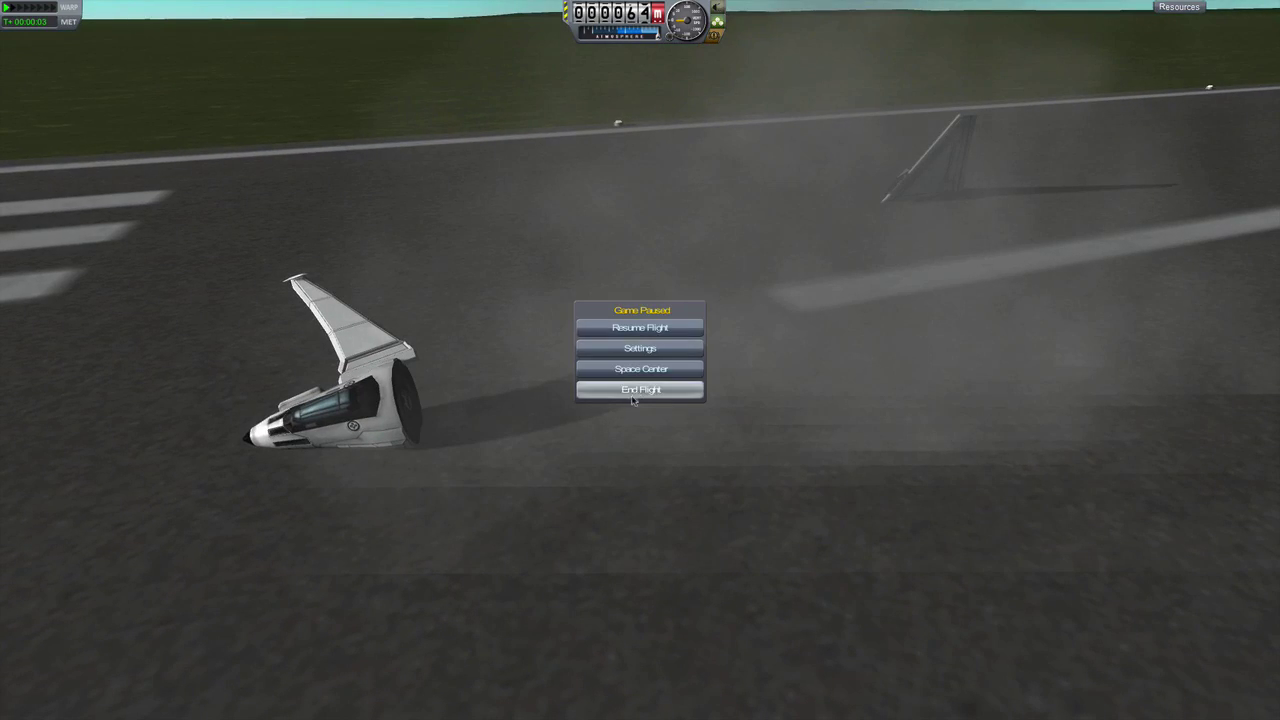
pyautogui.click(632, 399)
pyautogui.click(636, 366)
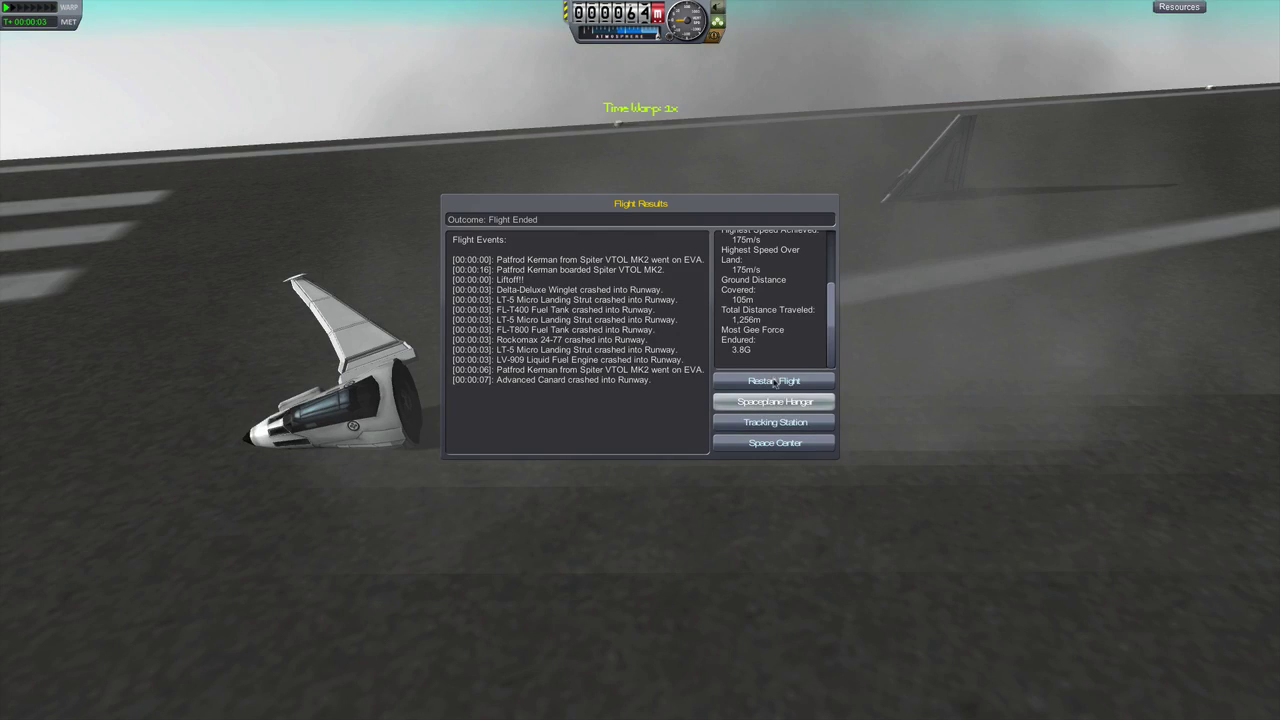
pyautogui.click(757, 402)
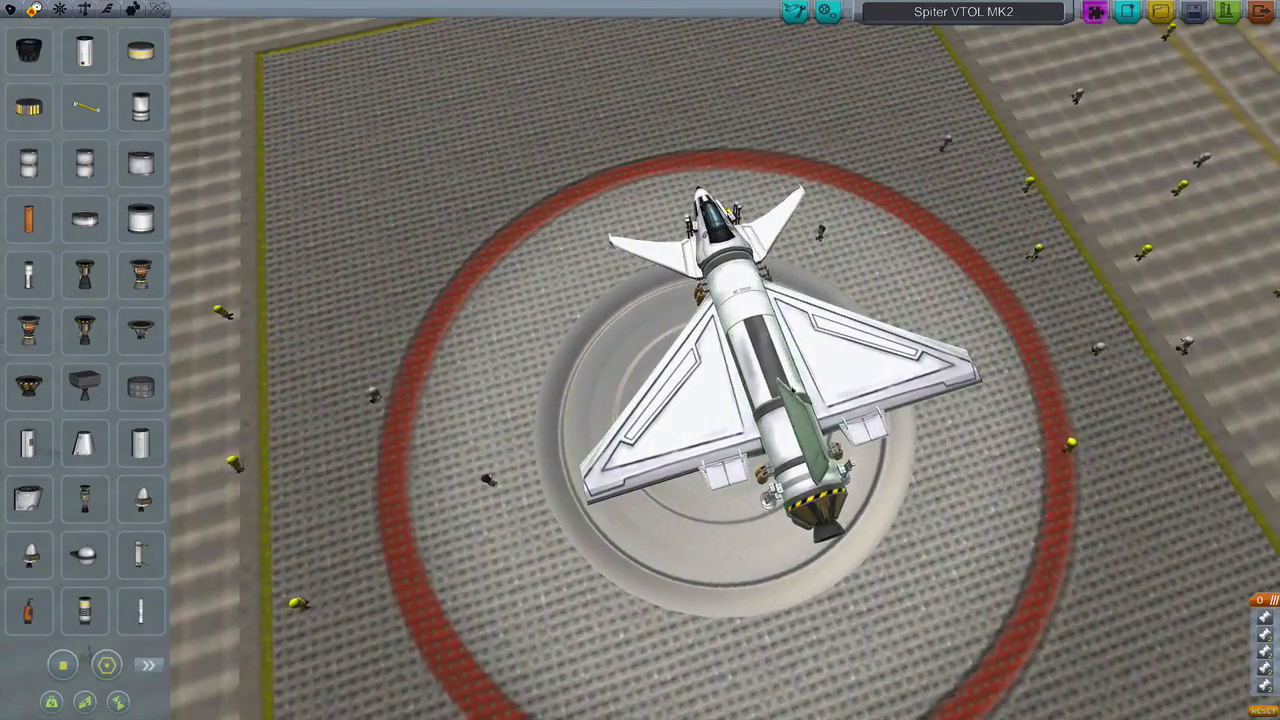
# Orbit to an oblique view of the Spiter VTOL MK2 in the hangar
pyautogui.moveTo(932, 355)
pyautogui.mouseDown()
pyautogui.moveTo(855, 473)
pyautogui.moveTo(1127, 131)
pyautogui.mouseUp()
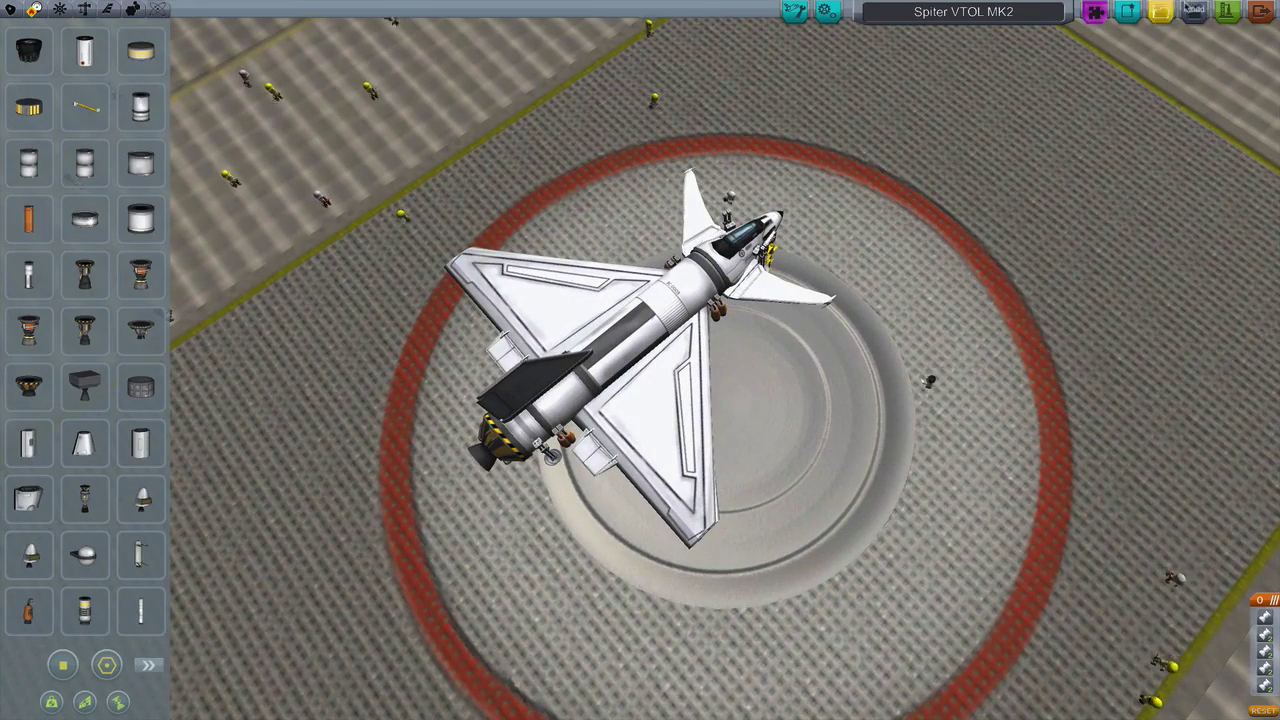